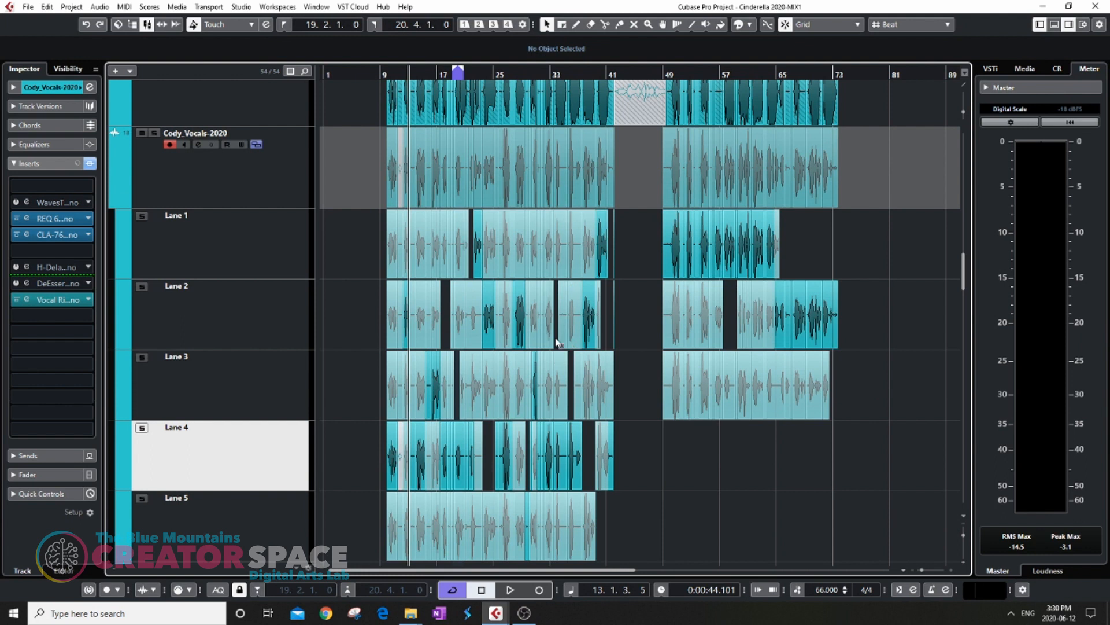
Step: Examine the comped takes in the lanes of the record-armed vocal track across the whole song
scroll(462, 351, up, 3)
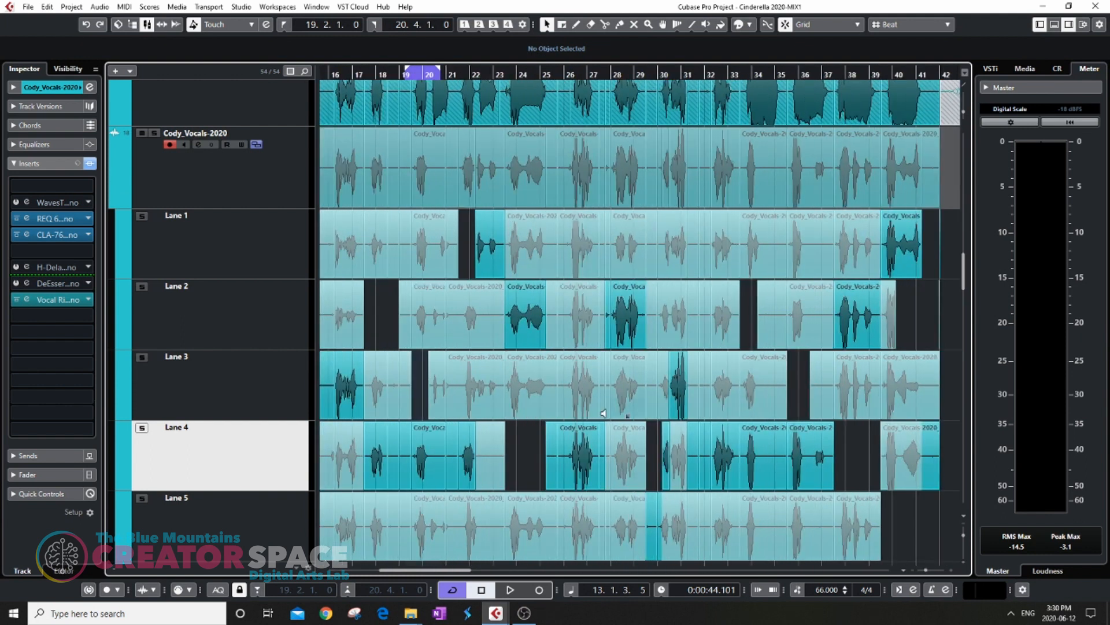
scroll(688, 401, down, 5)
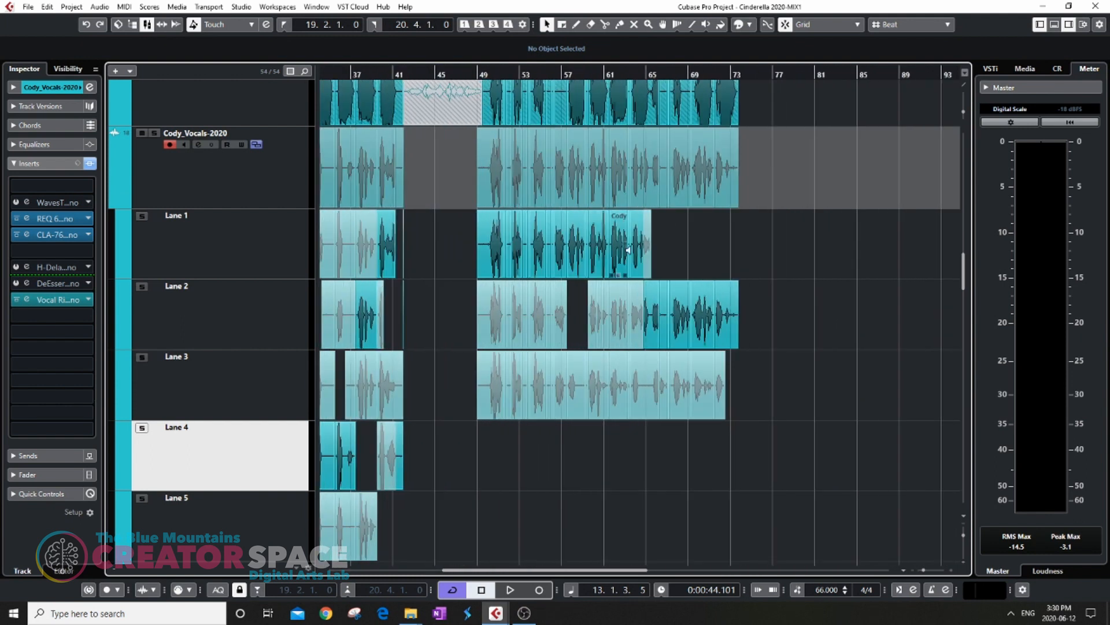
scroll(612, 244, up, 2)
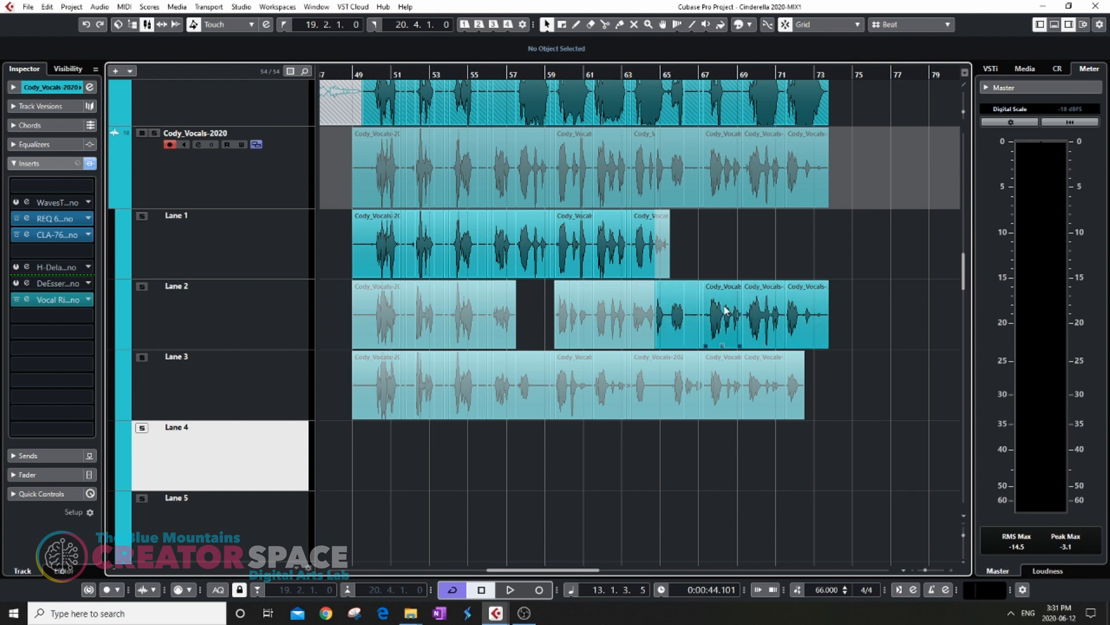
scroll(605, 352, up, 3)
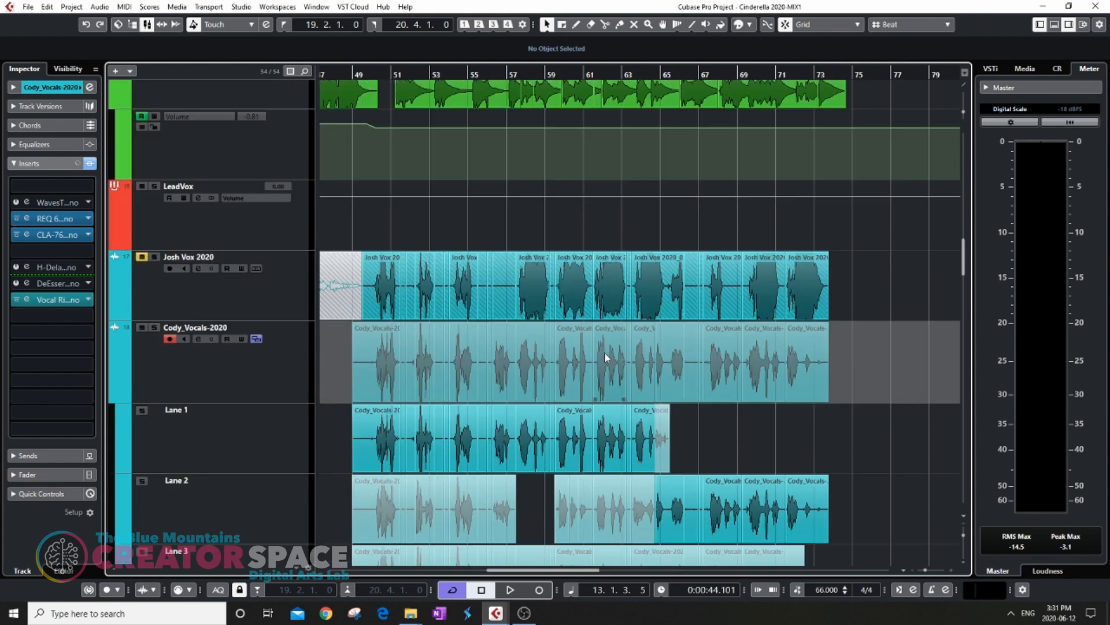
scroll(704, 356, down, 3)
scroll(417, 324, down, 2)
scroll(344, 324, up, 2)
scroll(380, 319, up, 5)
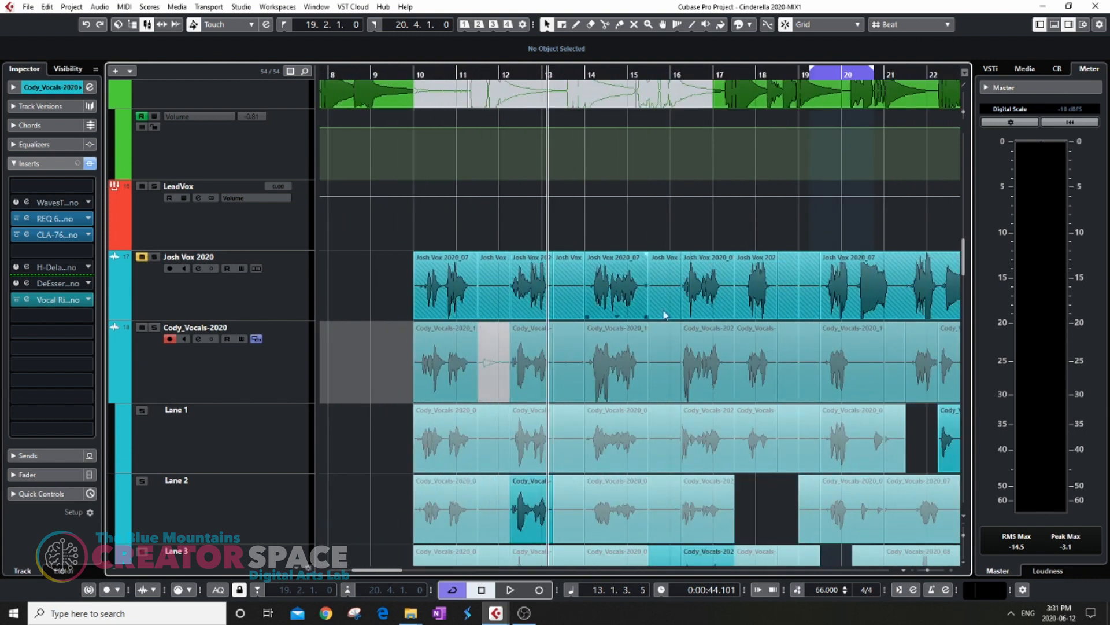
scroll(552, 327, up, 1)
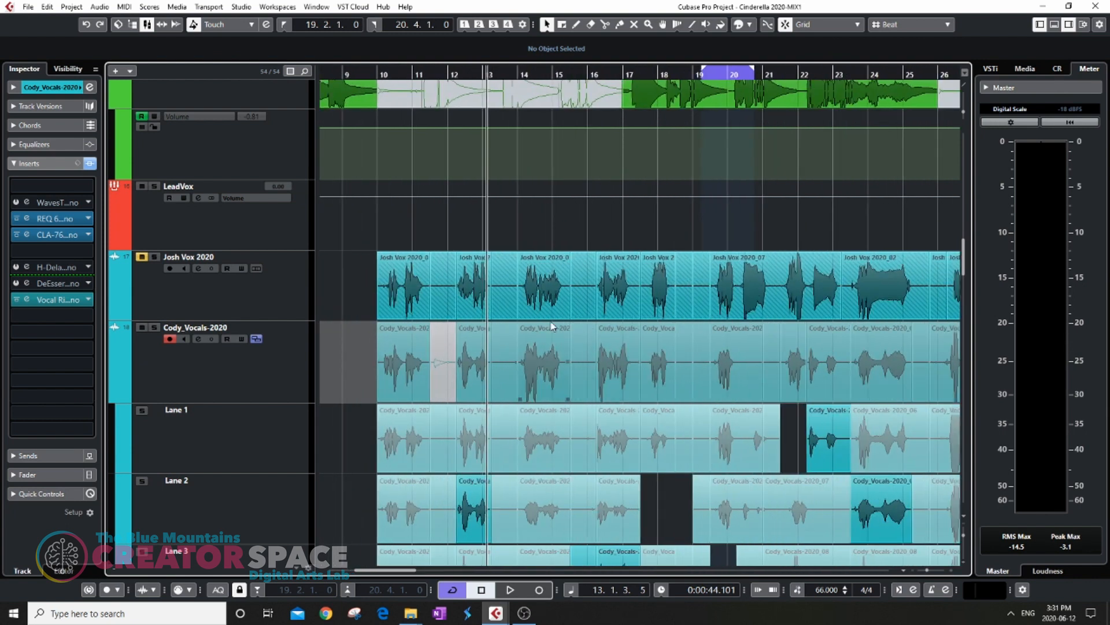
Step: Hide the take lanes of the record-armed vocal track and compare its clips with the vocal track above it
click(257, 340)
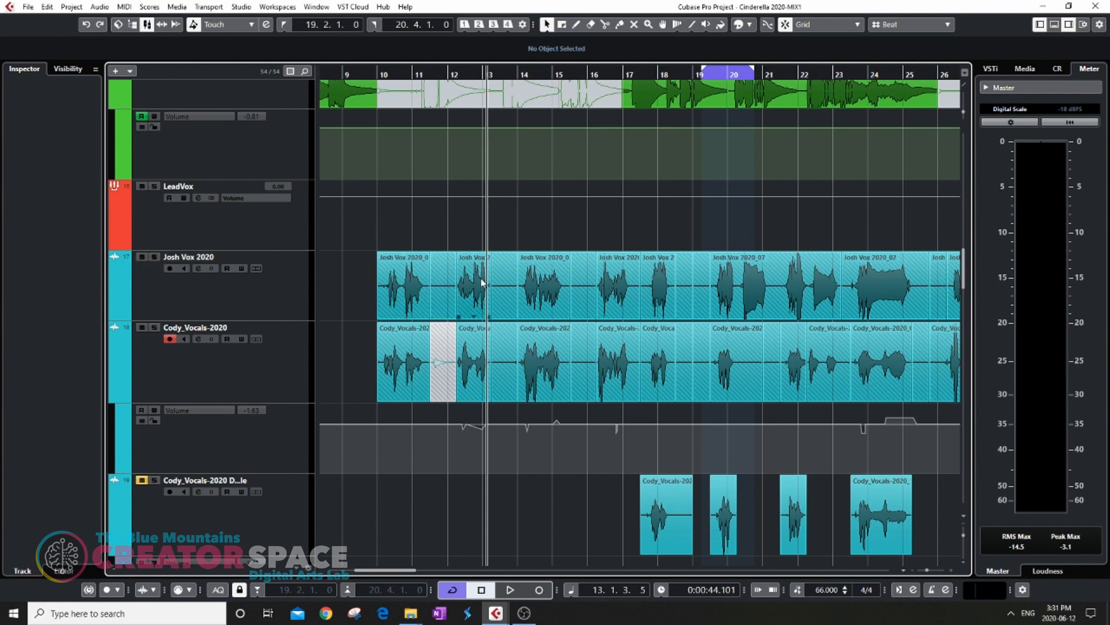
scroll(483, 282, down, 7)
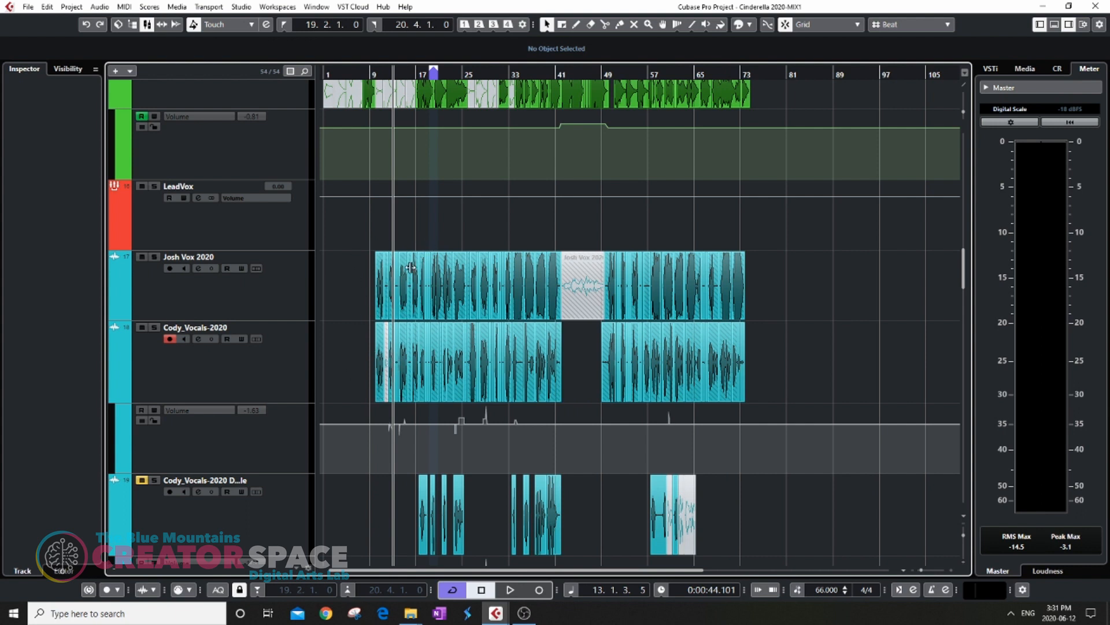
scroll(390, 271, up, 5)
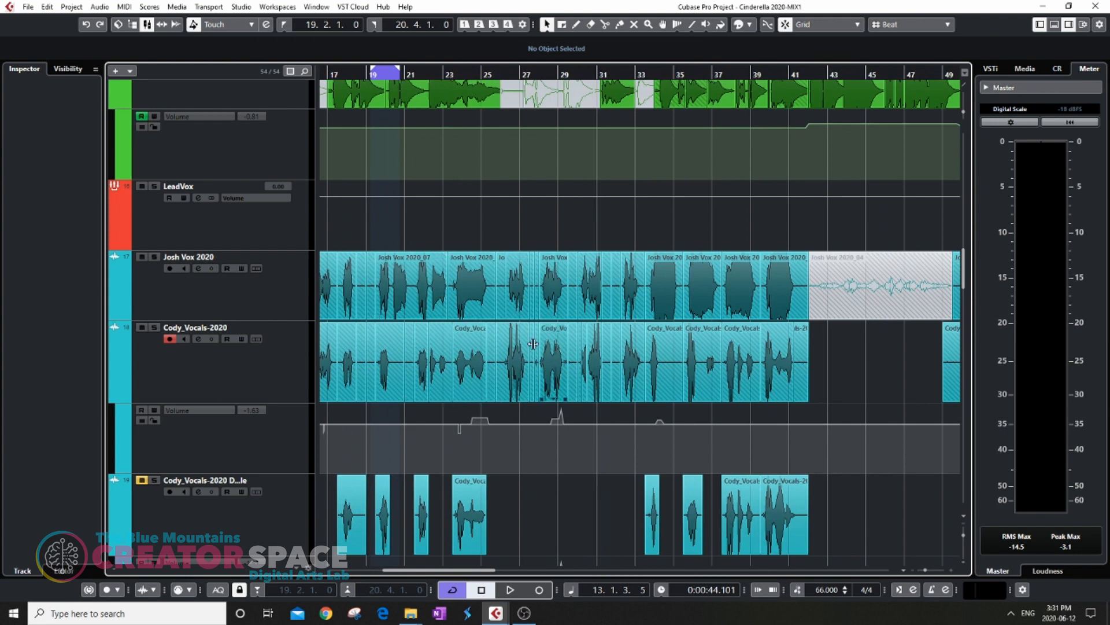
scroll(528, 334, down, 3)
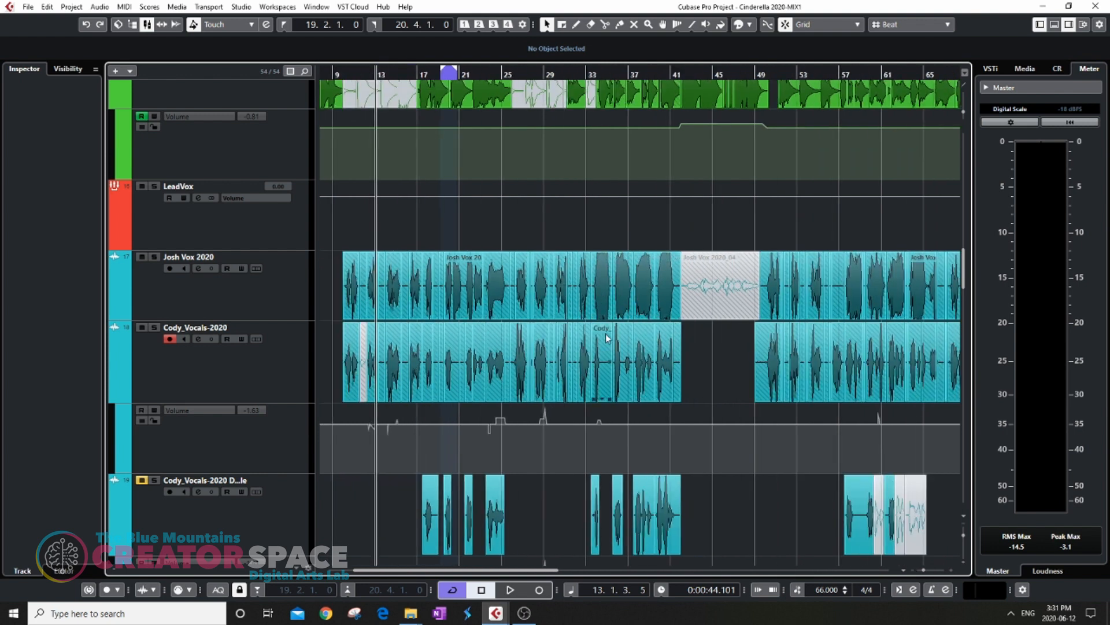
scroll(615, 327, up, 4)
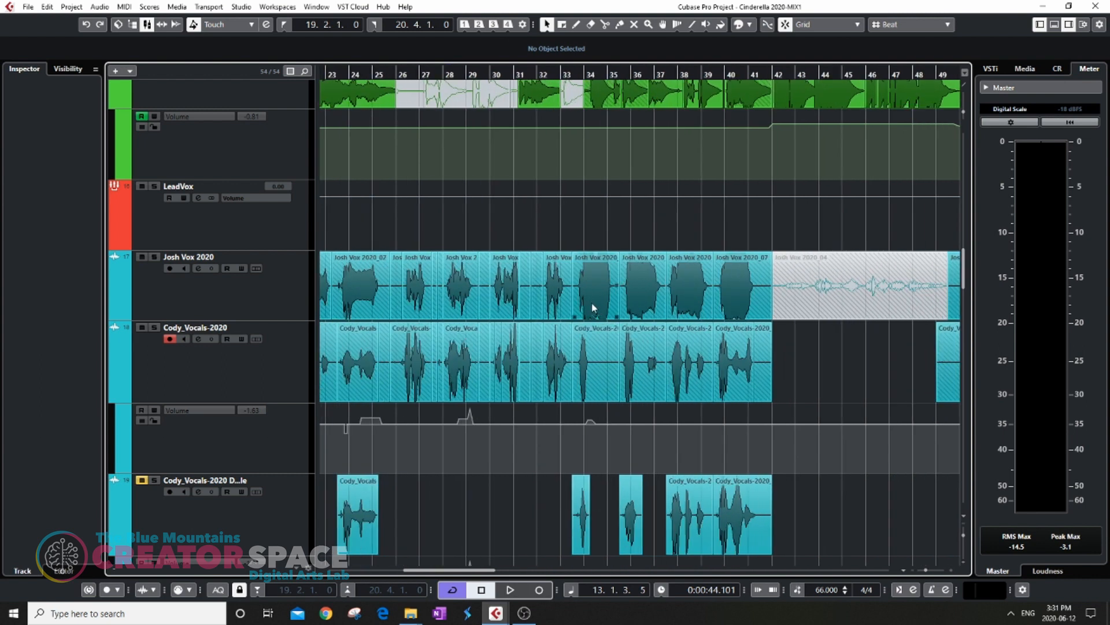
scroll(596, 344, down, 4)
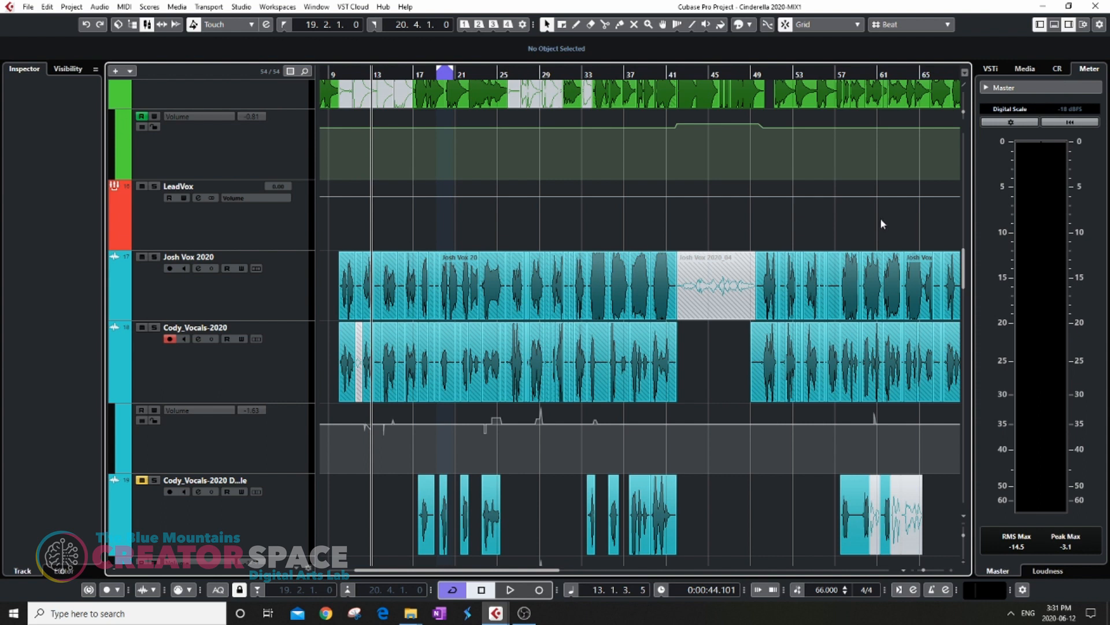
scroll(330, 229, up, 6)
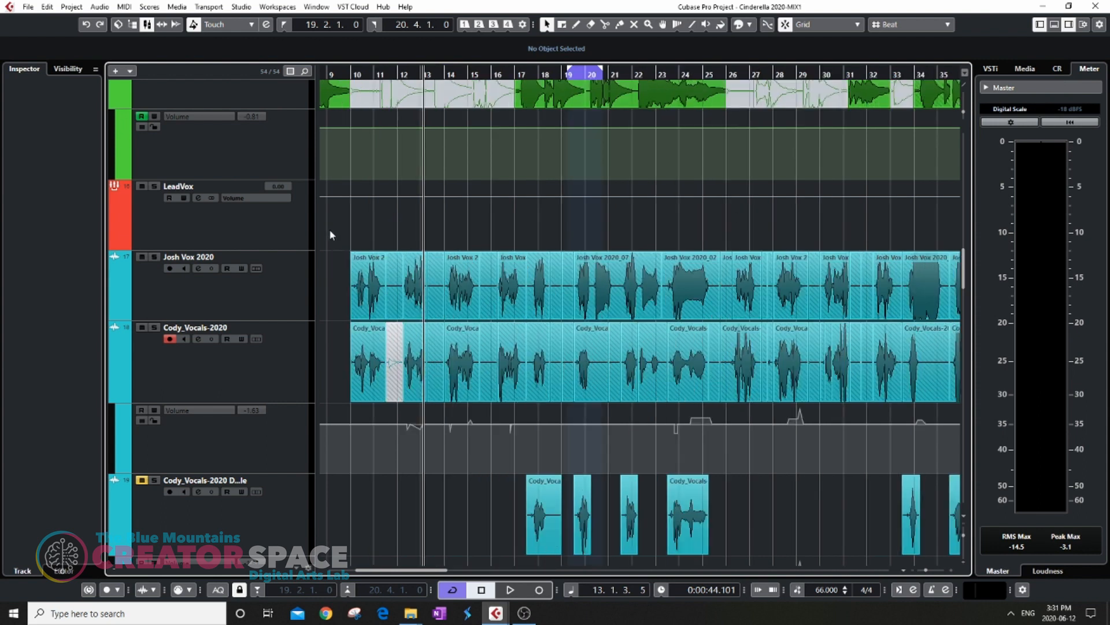
scroll(568, 216, down, 6)
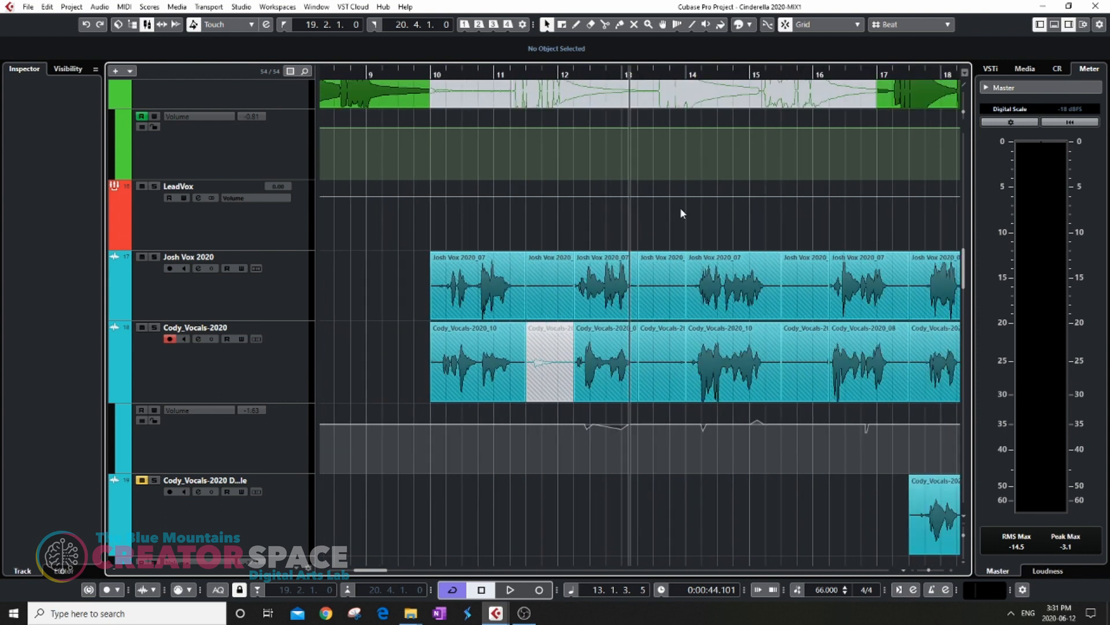
scroll(488, 246, up, 2)
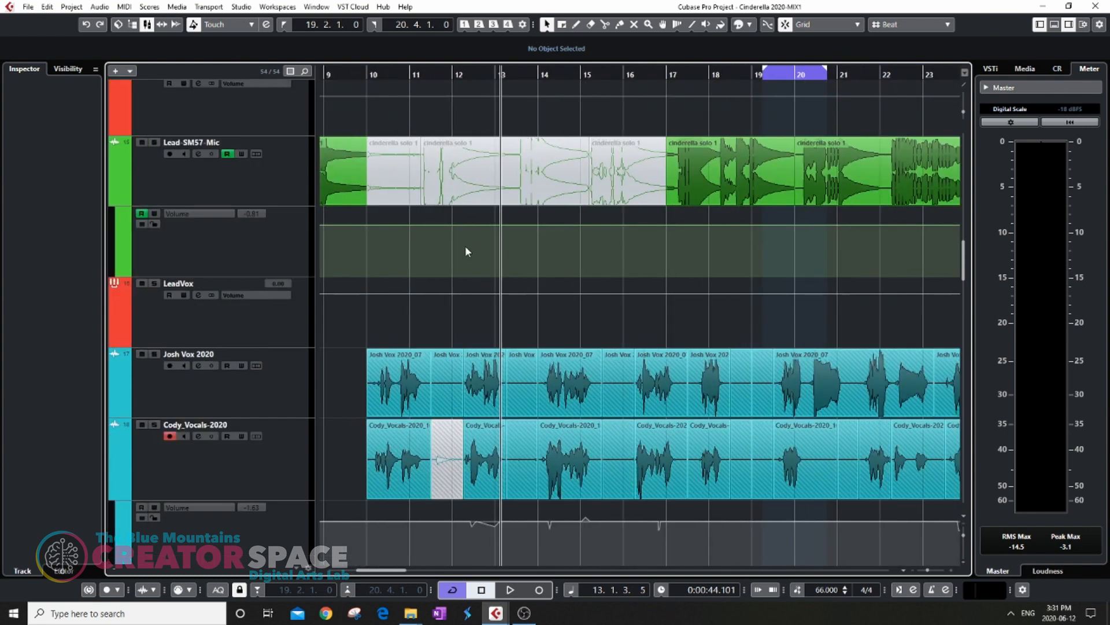
Step: Select the silent clips between phrases on both lead vocal tracks from bar 11 to bar 32 and delete them
drag(457, 296, 453, 403)
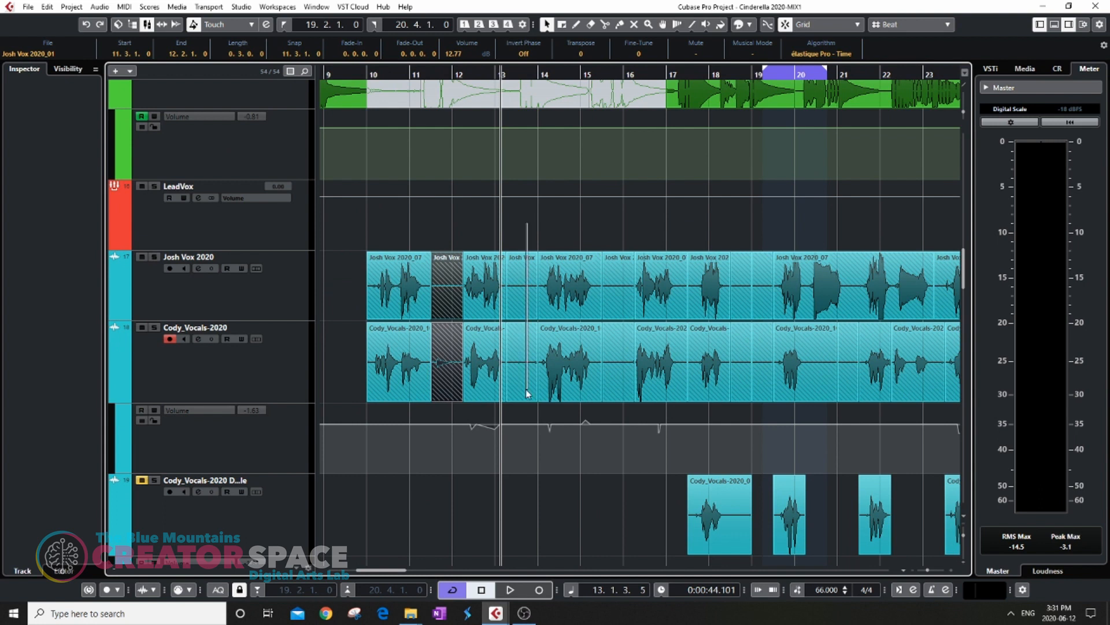
drag(526, 390, 525, 391)
click(619, 390)
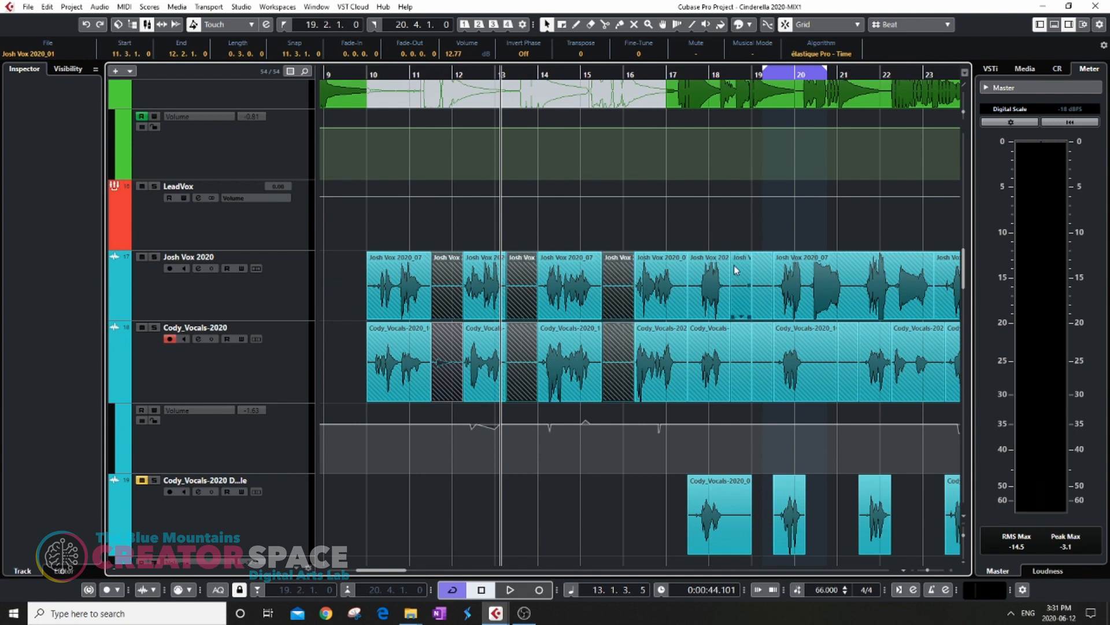
scroll(752, 278, up, 3)
drag(689, 235, 738, 409)
scroll(739, 408, down, 3)
scroll(736, 308, right, 5)
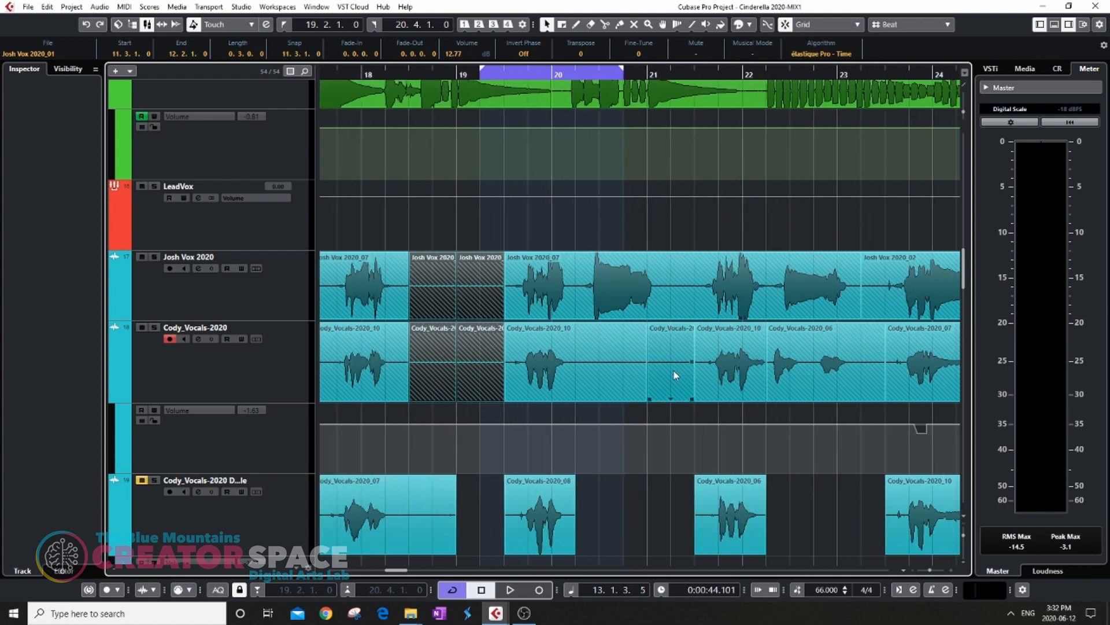
scroll(648, 354, right, 1)
scroll(648, 354, up, 5)
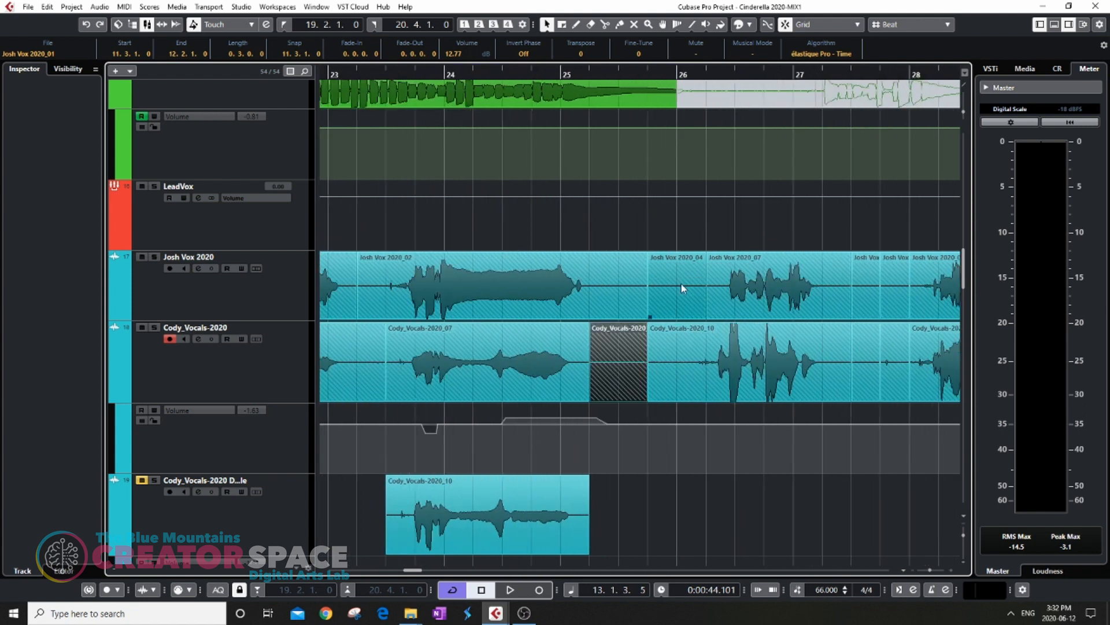
scroll(682, 284, right, 4)
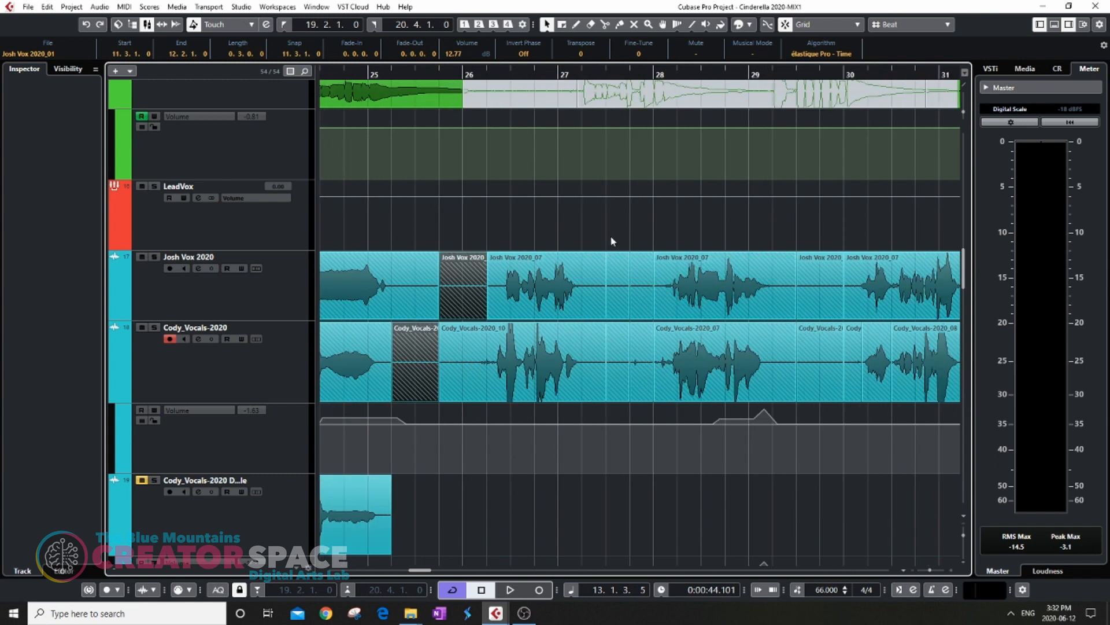
drag(650, 370, 645, 408)
drag(815, 252, 823, 403)
scroll(462, 282, down, 5)
scroll(672, 291, up, 4)
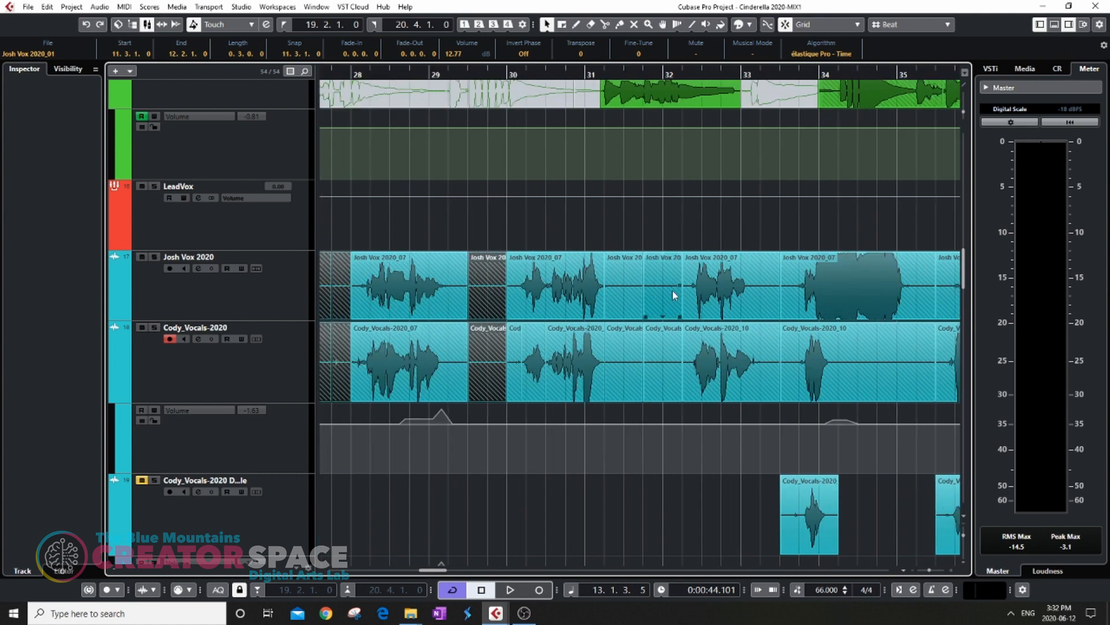
drag(626, 238, 656, 412)
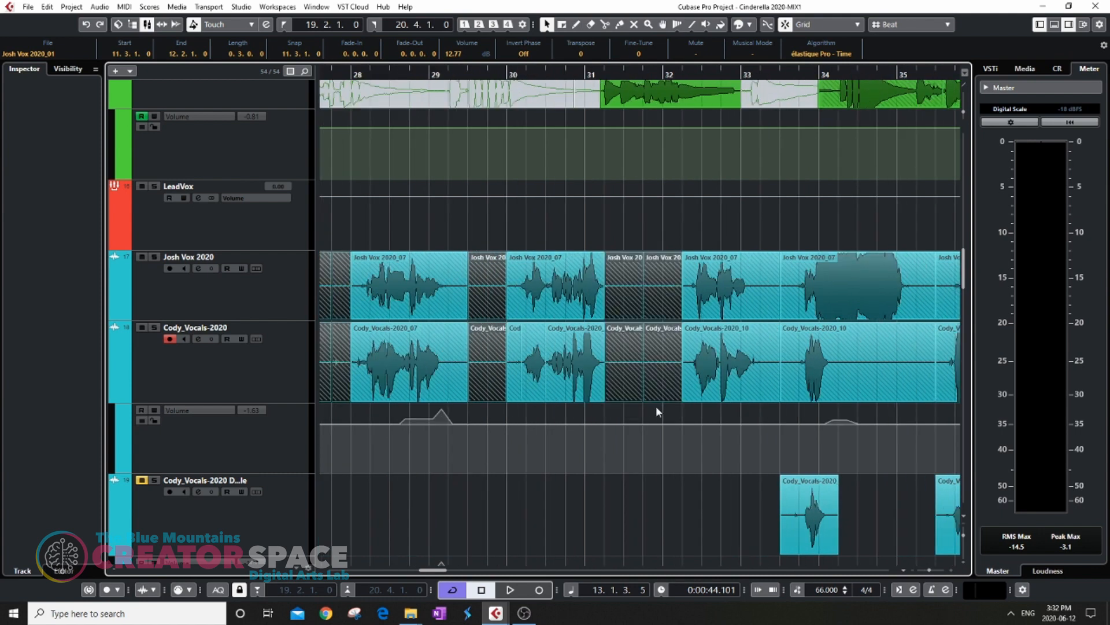
scroll(563, 358, down, 4)
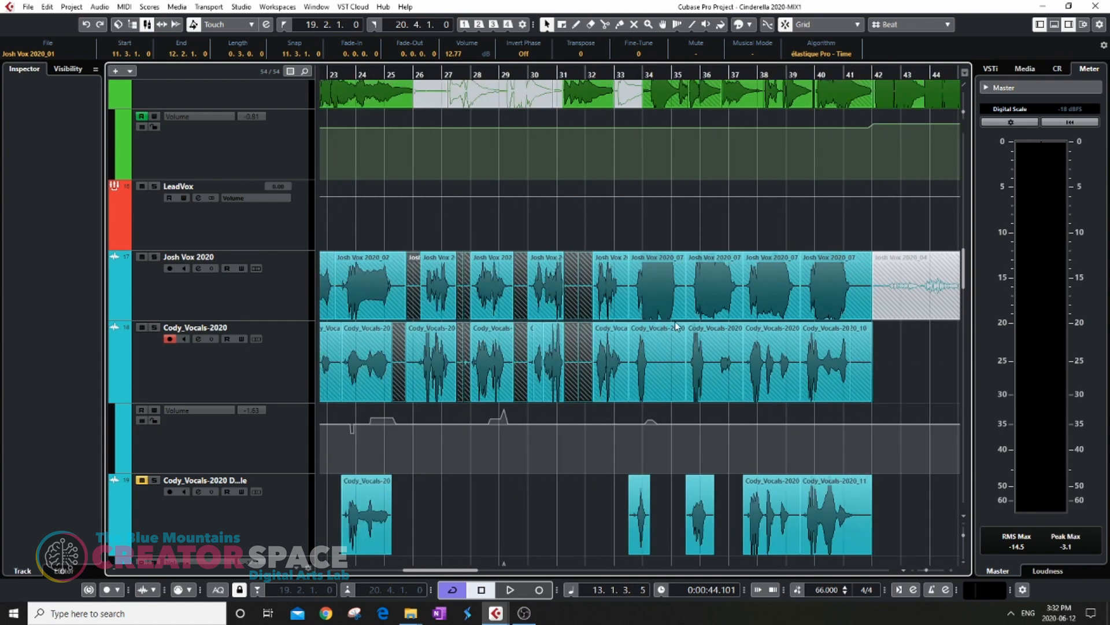
scroll(676, 326, down, 2)
scroll(821, 324, up, 3)
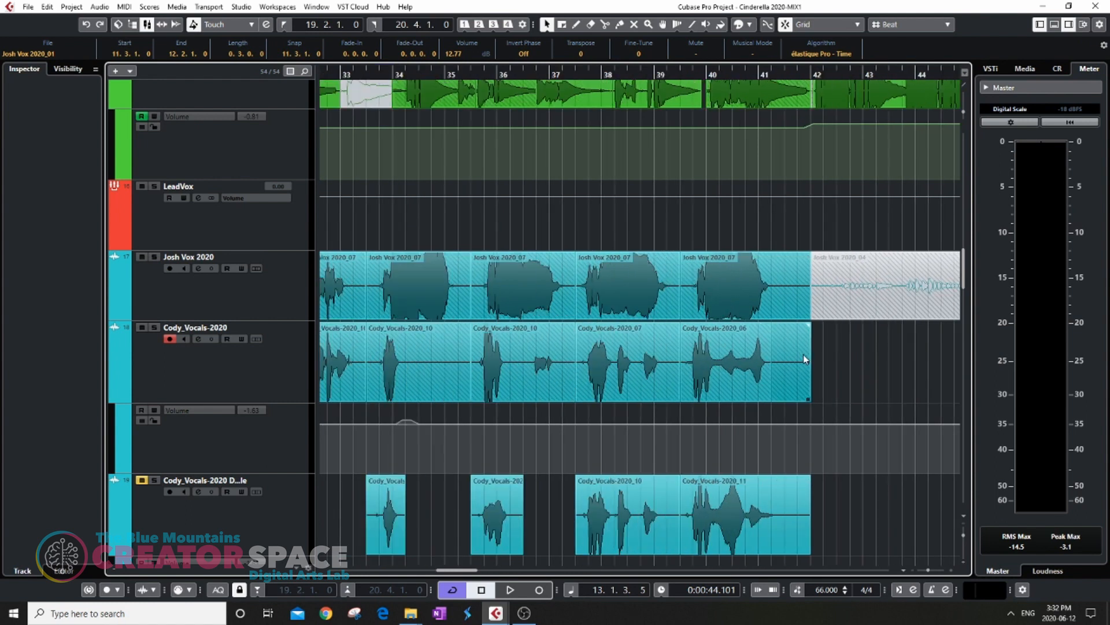
click(778, 334)
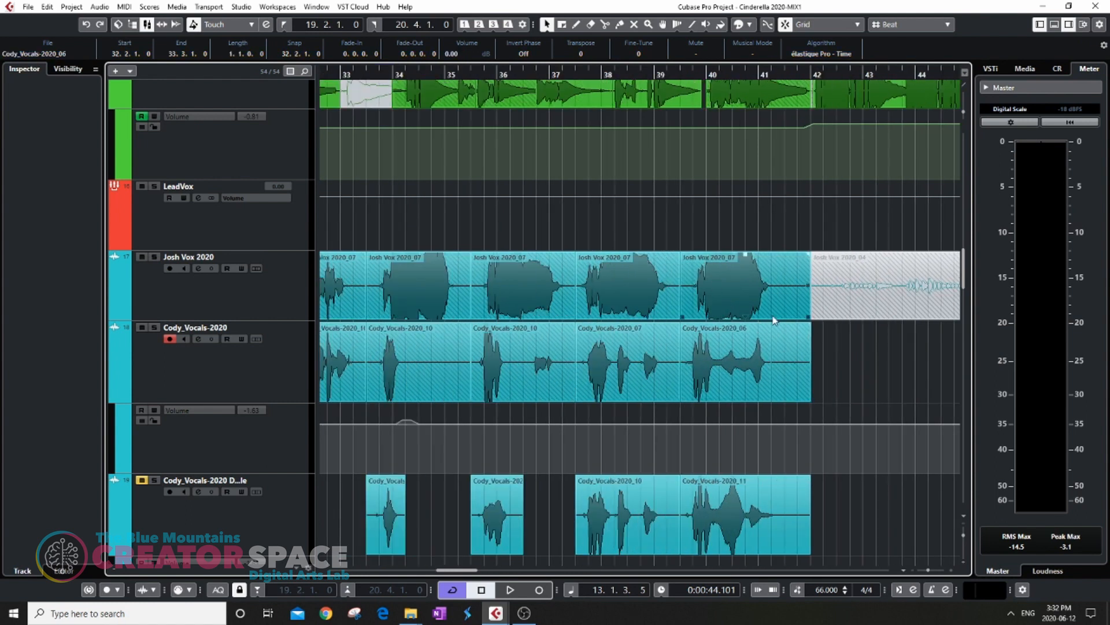
Step: Remove the silent section before the sung phrase at bar 30 on the record-armed vocal track
scroll(775, 320, down, 1)
scroll(566, 302, up, 5)
scroll(578, 377, up, 3)
scroll(578, 373, down, 4)
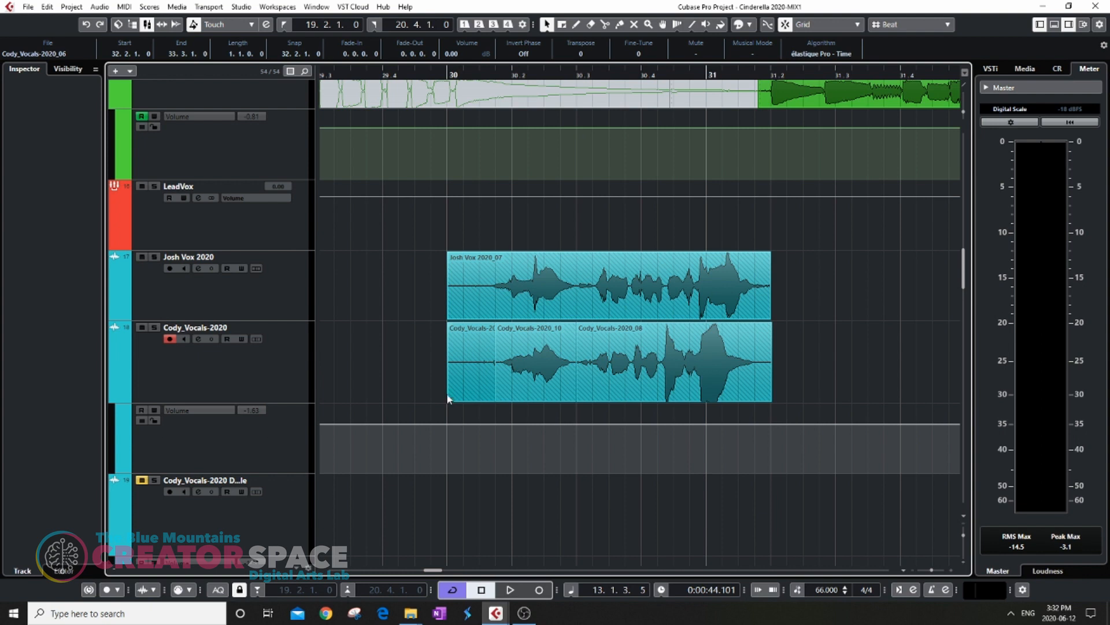
drag(450, 399, 510, 398)
scroll(578, 370, up, 3)
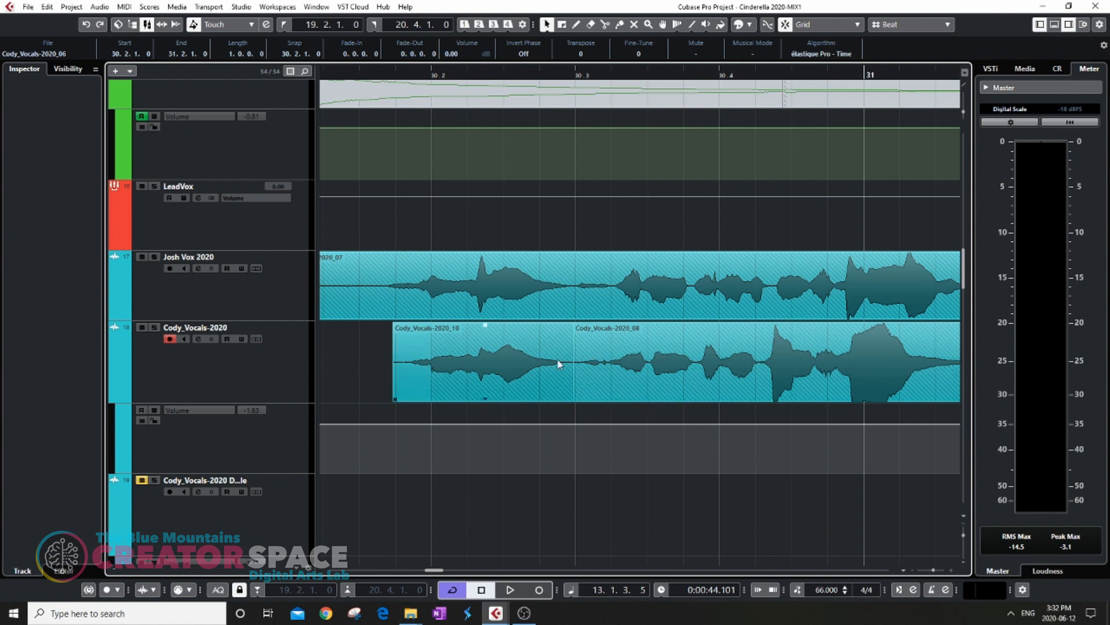
Step: Split both vocal tracks at 33.3.2.80, just before the next phrase, and delete the silent pieces from 33.2.1 to the cut
scroll(553, 356, down, 8)
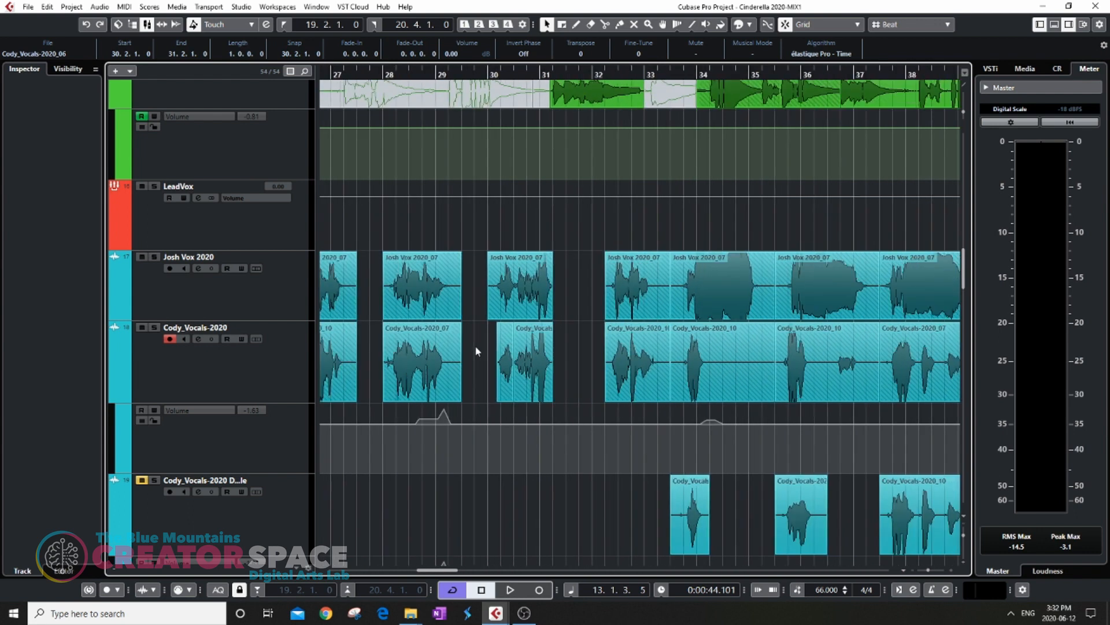
scroll(599, 254, up, 8)
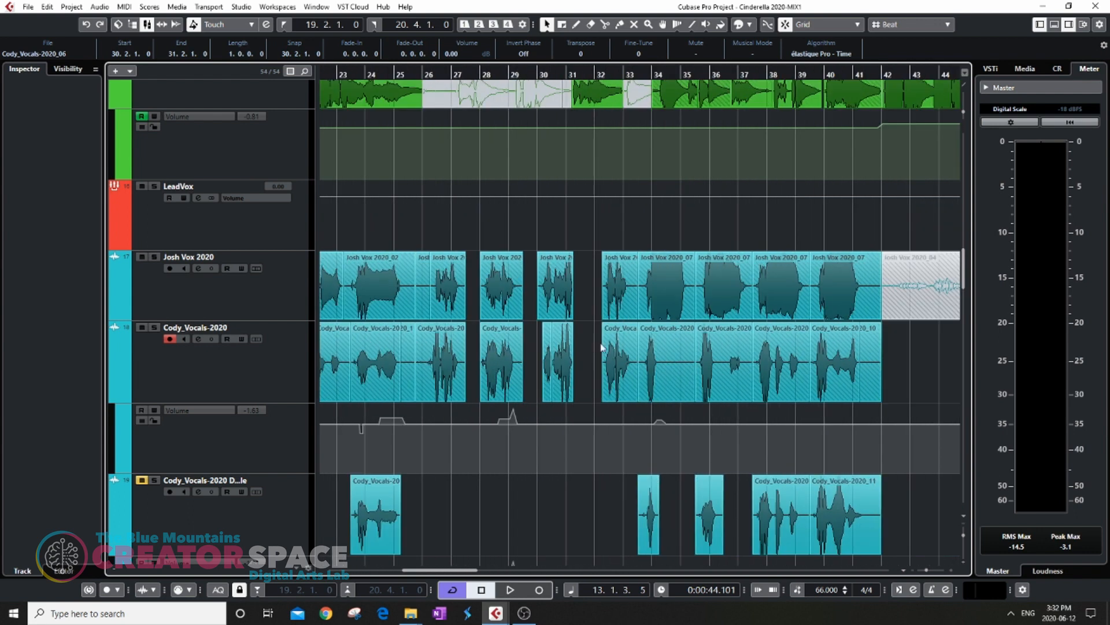
drag(599, 254, 650, 399)
key(3)
click(589, 373)
click(647, 373)
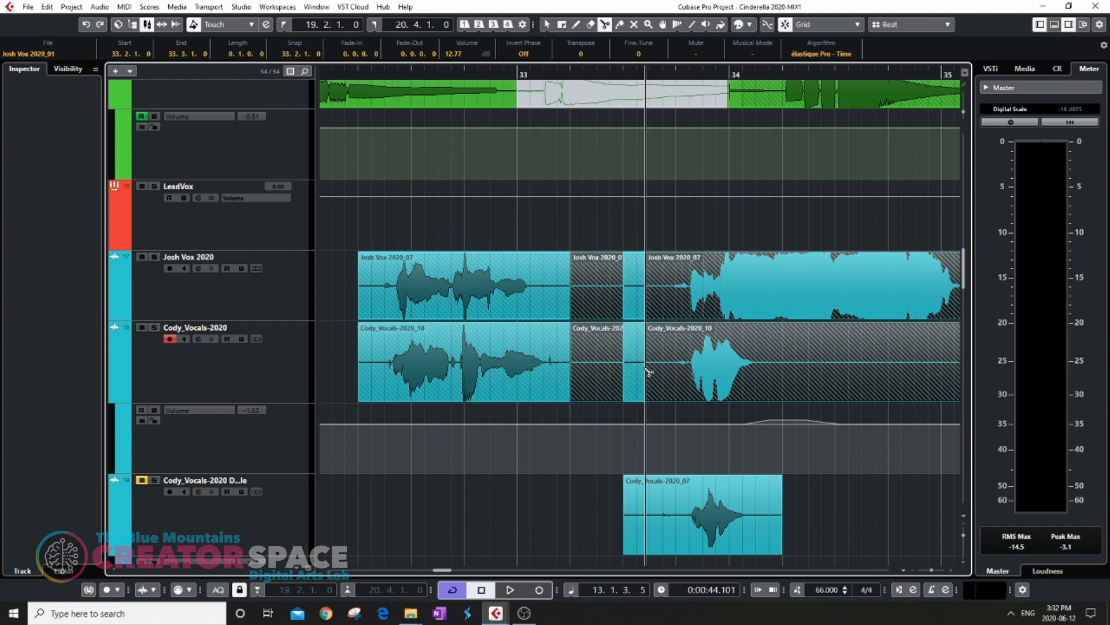
key(1)
click(597, 235)
drag(598, 237, 636, 410)
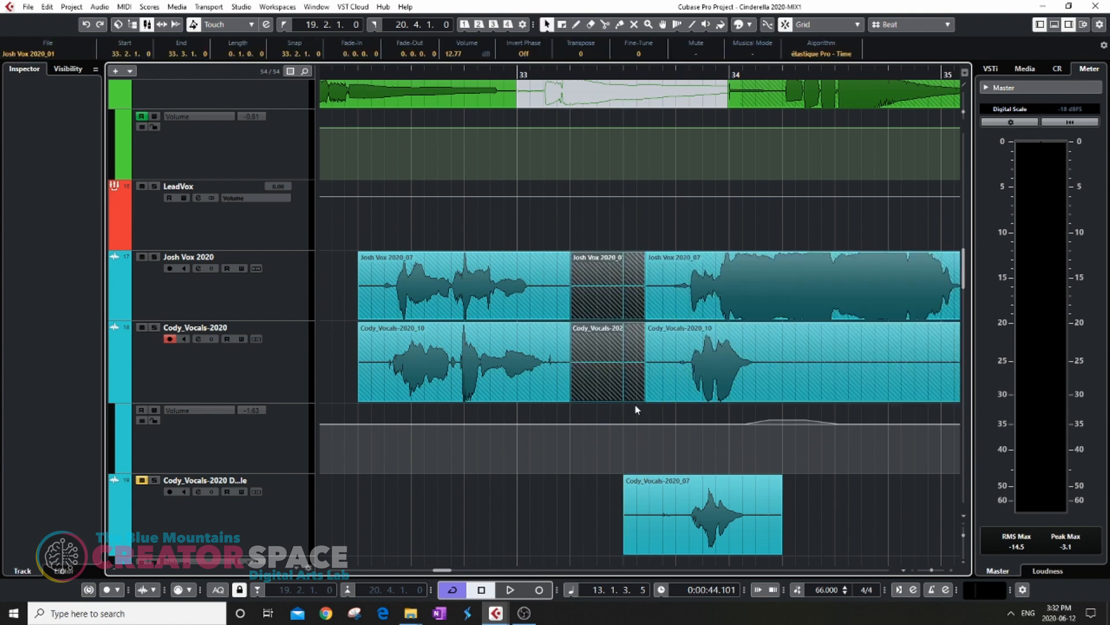
key(Delete)
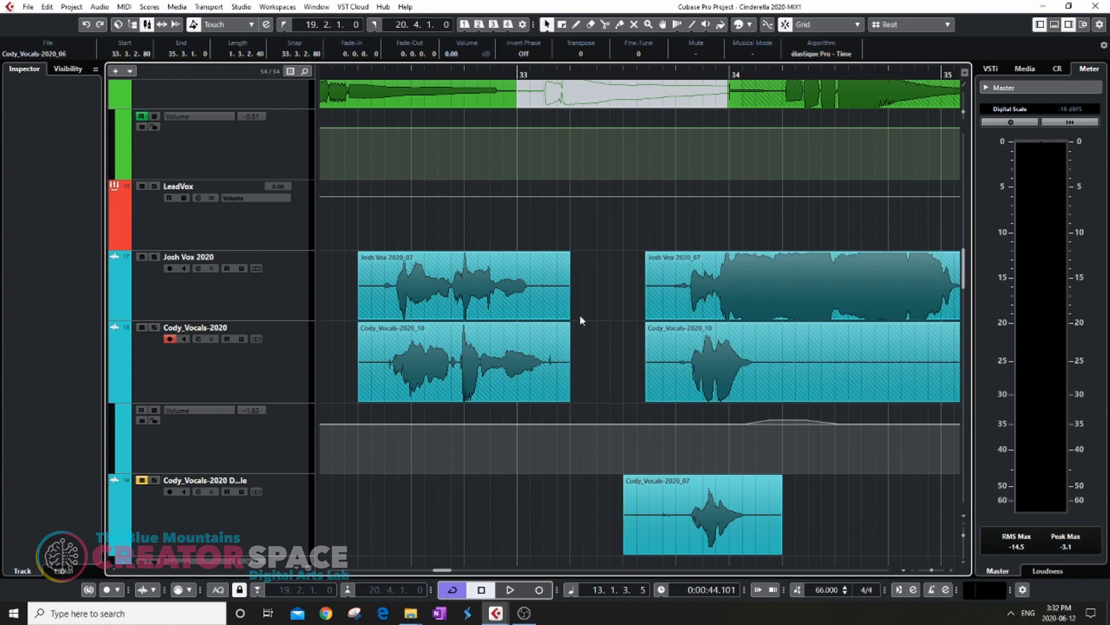
Step: Inspect the clip boundaries and waveform of the record-armed vocal track's phrase between bars 30 and 31
key(g)
key(g)
key(g)
key(g)
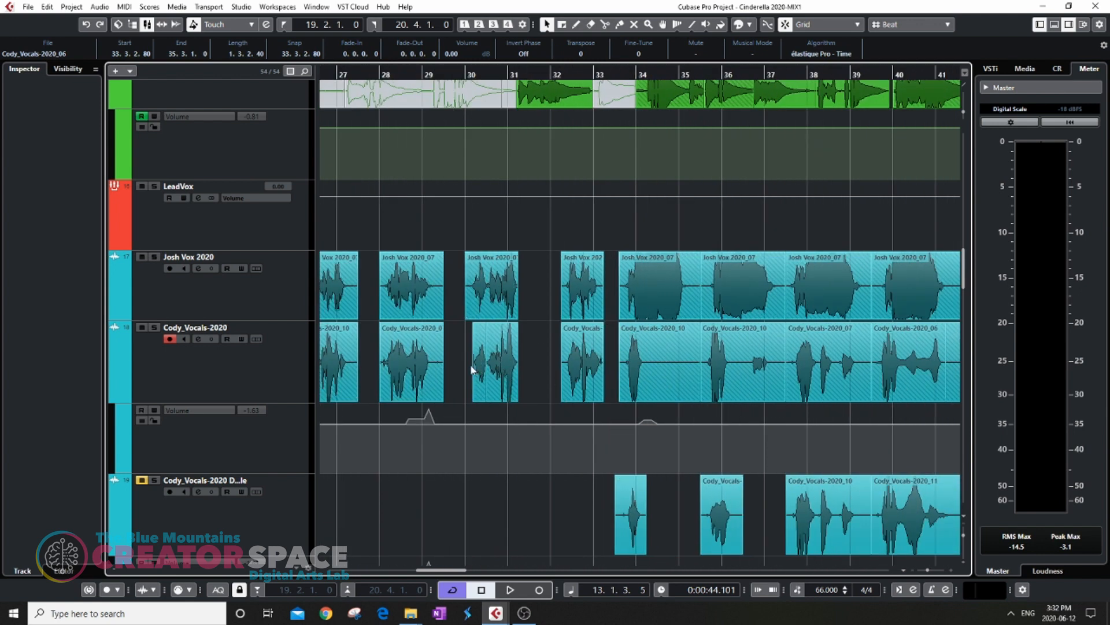
key(h)
key(h)
key(h)
key(h)
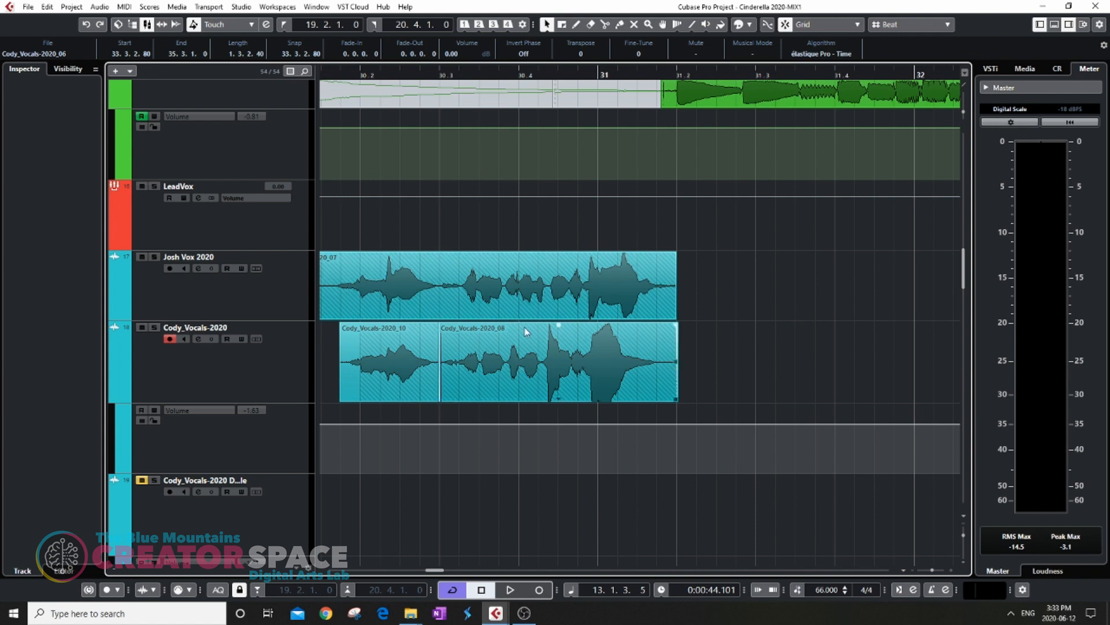
scroll(528, 381, down, 2)
scroll(360, 262, up, 1)
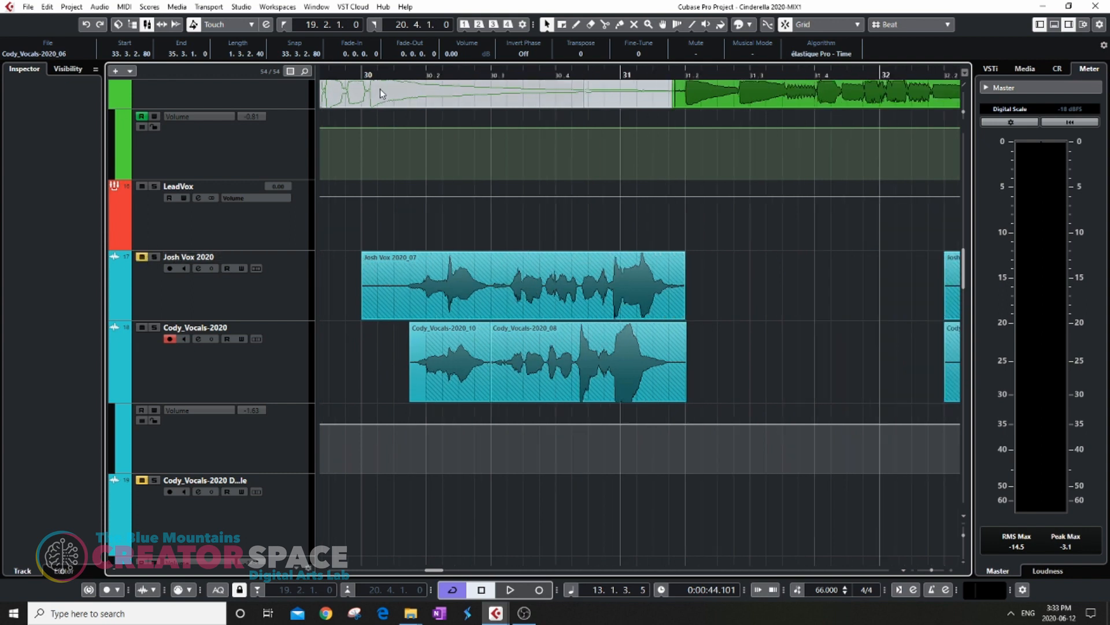
Step: Play back the lead vocal phrase between bars 30 and 31 to check the edit
click(362, 74)
key(space)
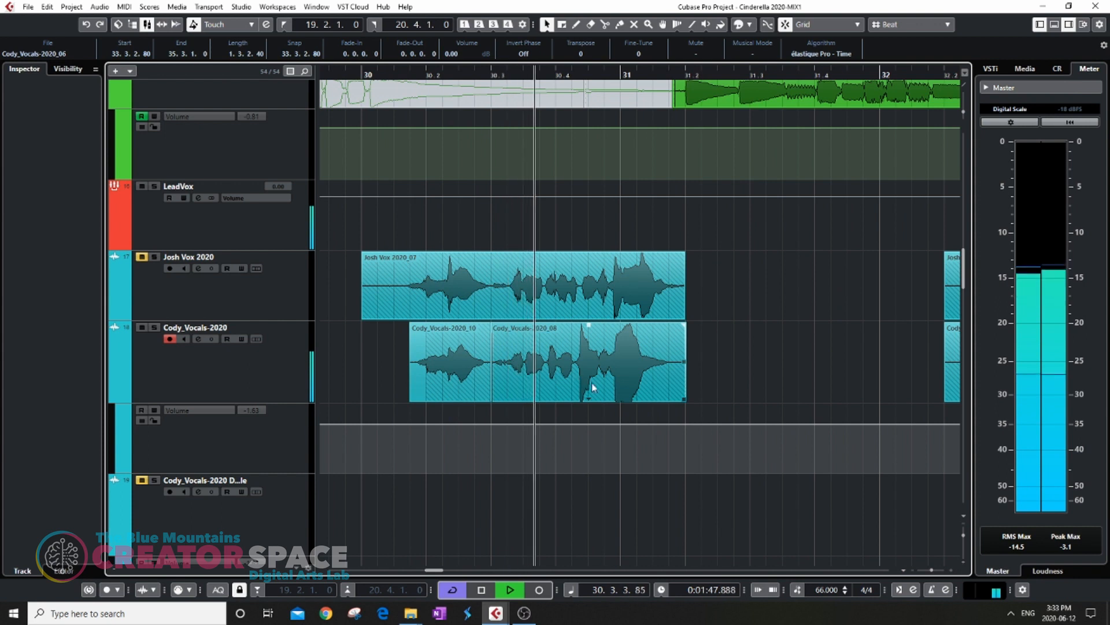
key(space)
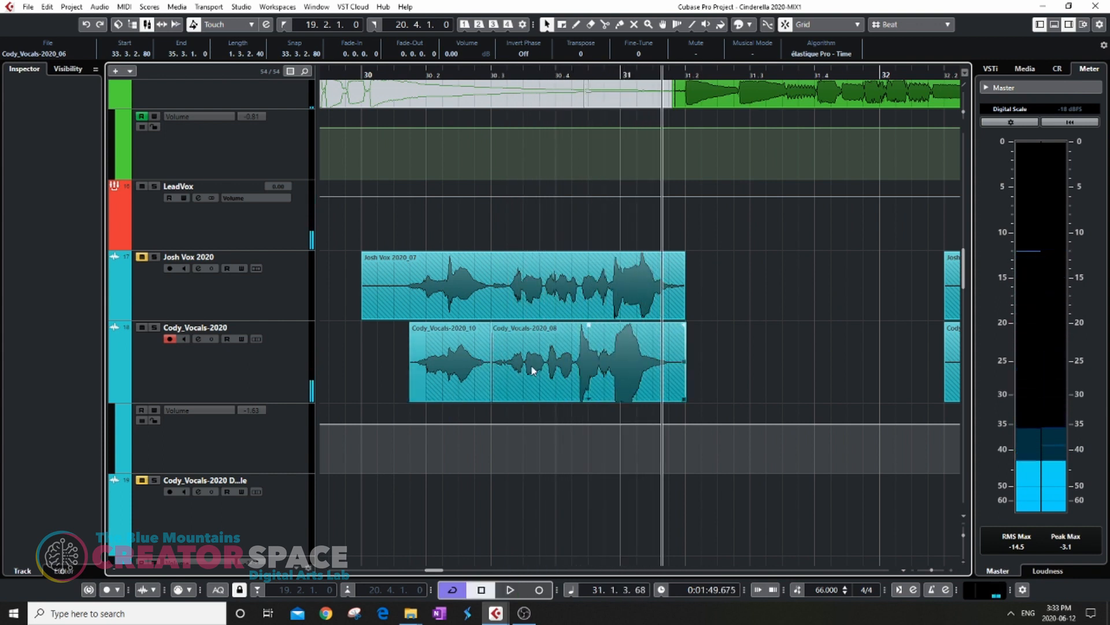
Step: Extend the start of the phrase's second clip on the record-armed vocal track back to 30.2.4.87, overlapping the preceding clip
scroll(500, 367, up, 4)
mouse_move(435, 368)
mouse_down()
mouse_move(401, 369)
mouse_move(414, 368)
mouse_up()
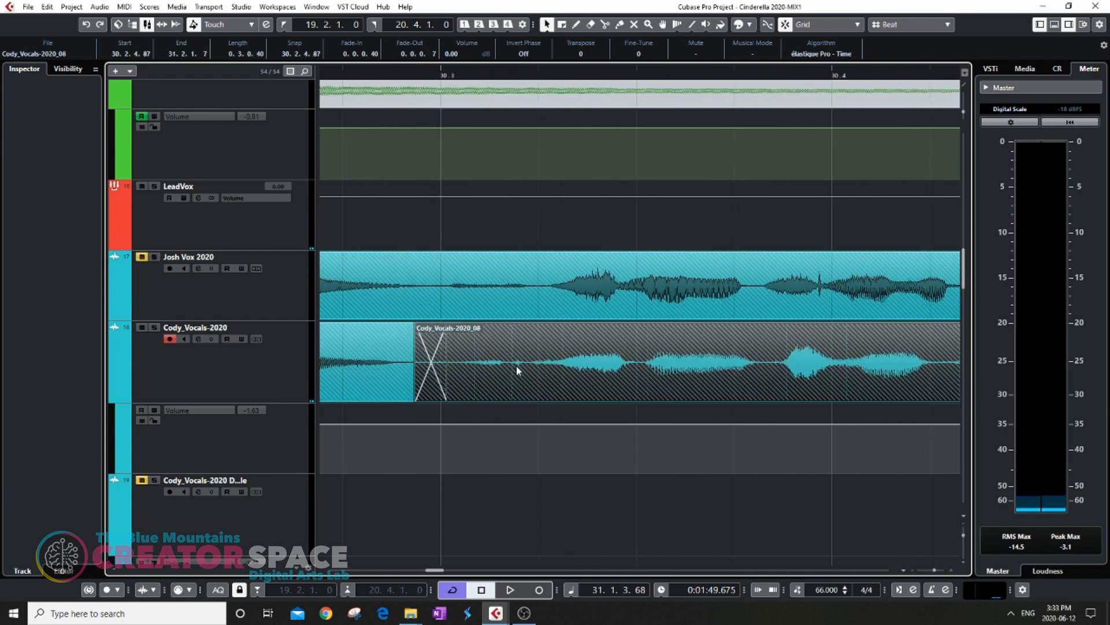
scroll(399, 380, down, 5)
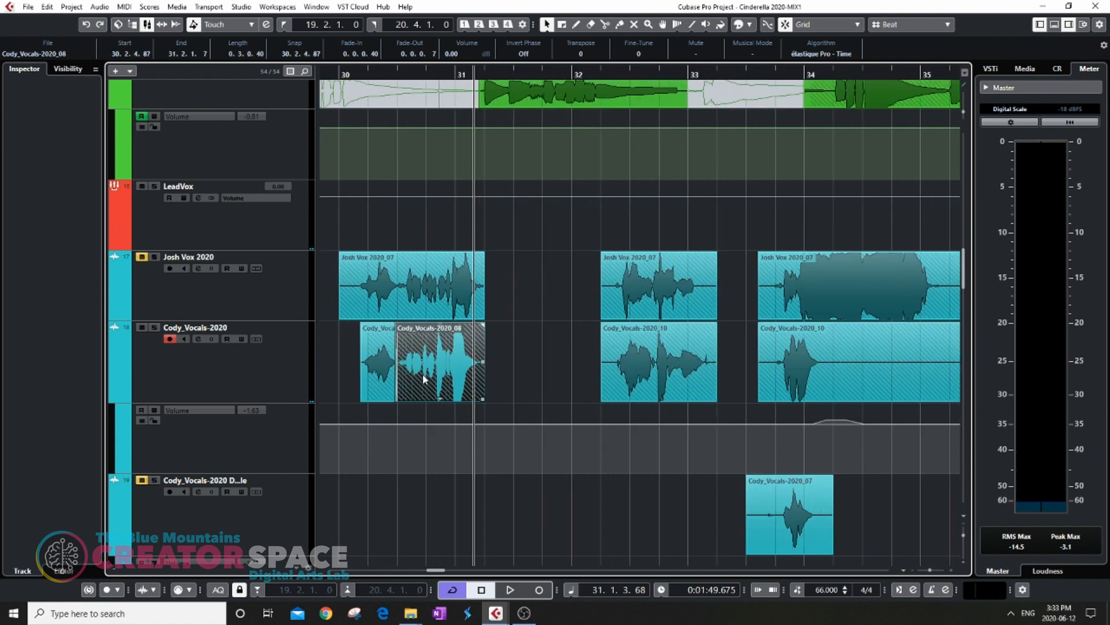
scroll(423, 379, down, 3)
click(491, 361)
Step: Play the song from bar 9 and mute the upper lead vocal clip spanning 10.1.1 to 11.3.1
scroll(466, 359, down, 3)
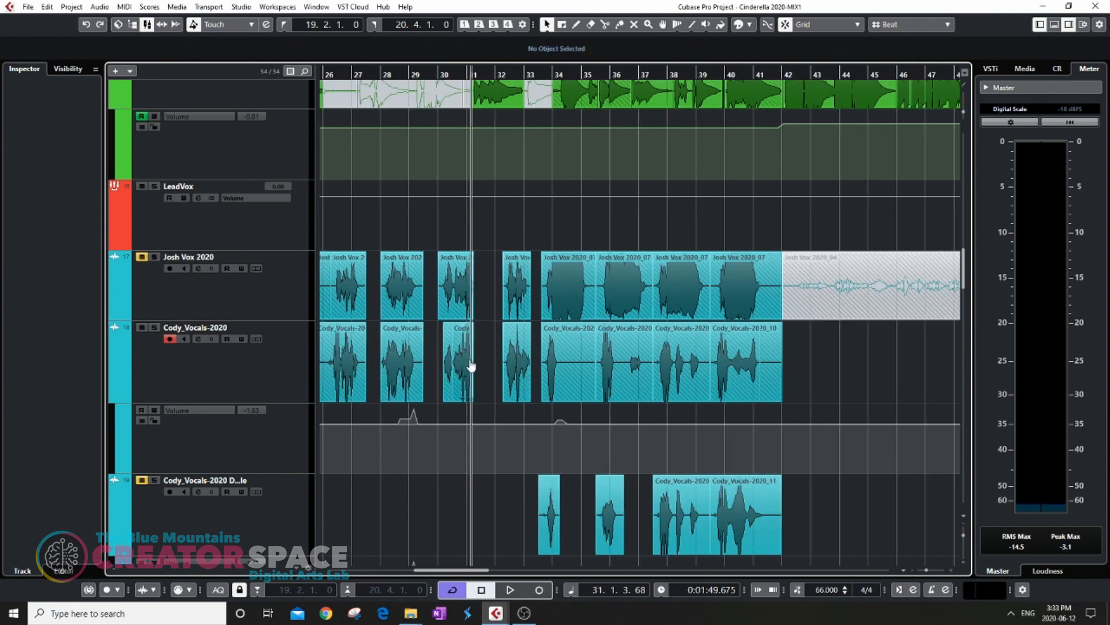
scroll(472, 366, down, 2)
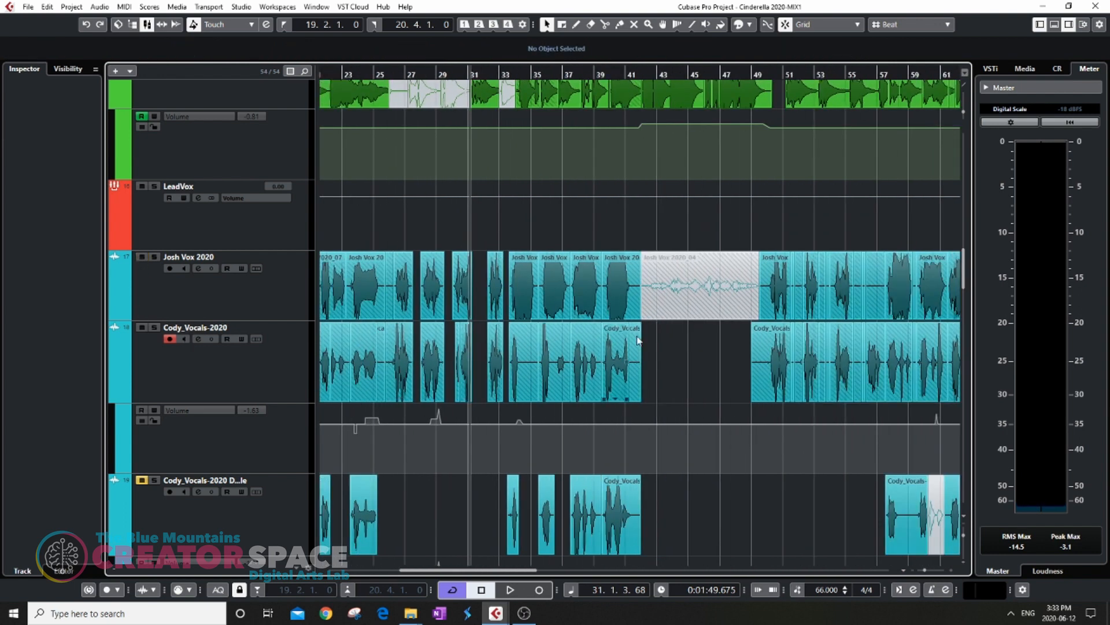
scroll(638, 340, down, 2)
scroll(361, 272, up, 4)
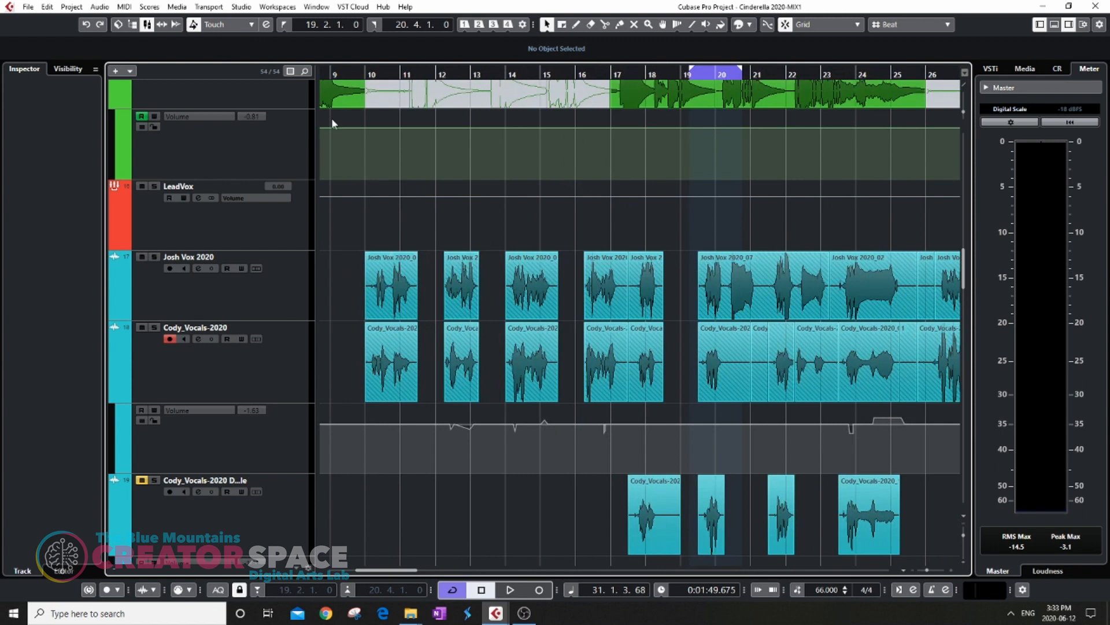
click(347, 70)
key(space)
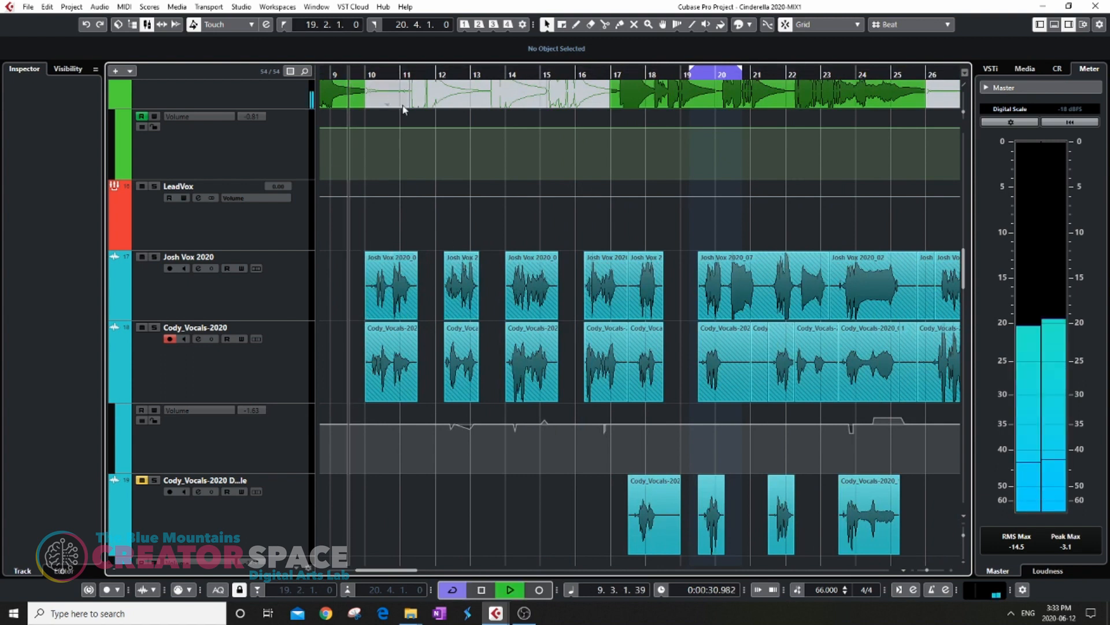
key(7)
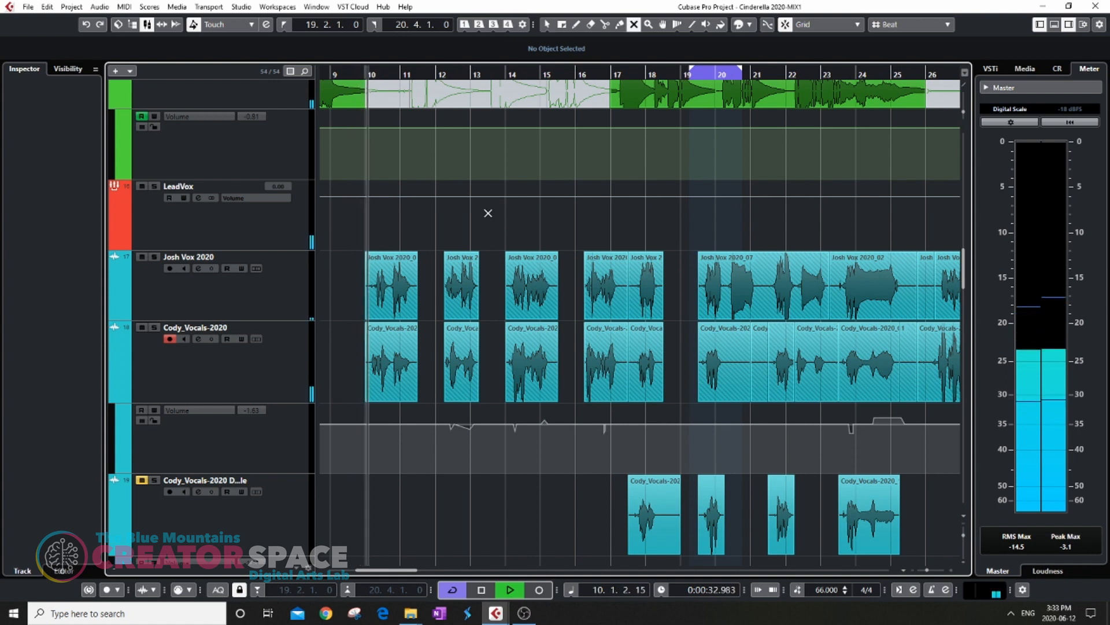
scroll(428, 300, up, 7)
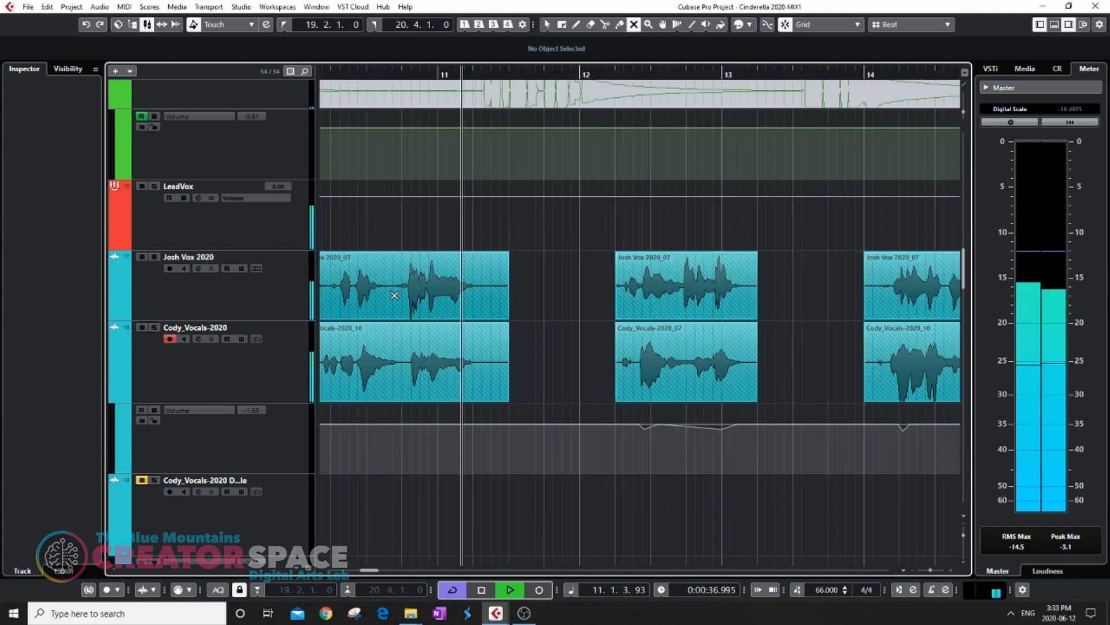
click(491, 310)
Step: Mute the upper lead vocal clips starting at 12.2.1 and 14.1.1 during playback
scroll(433, 295, down, 4)
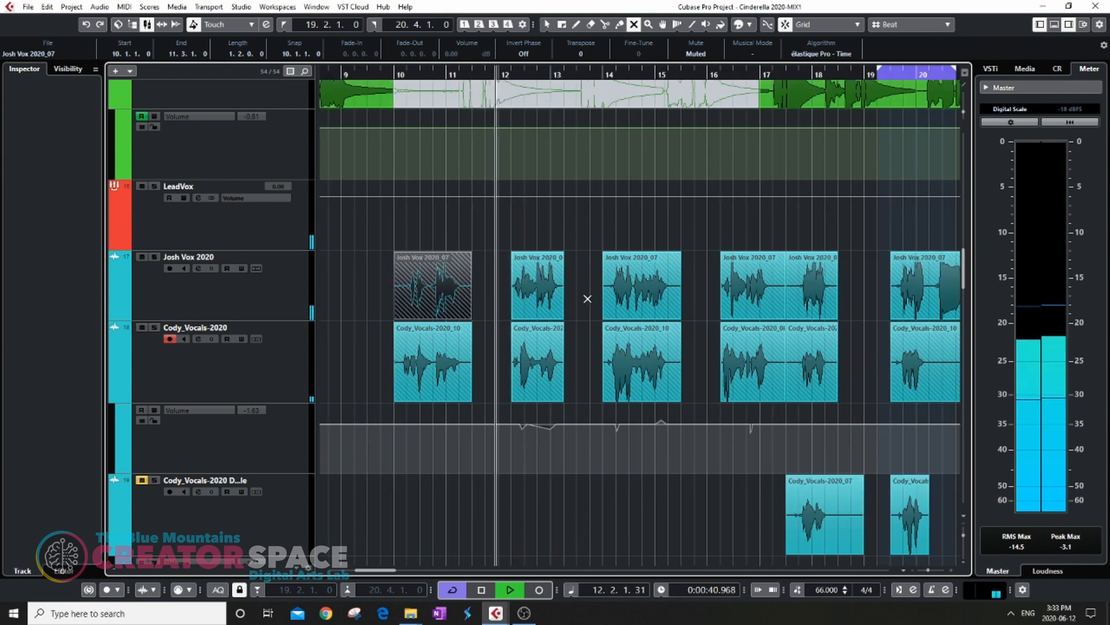
scroll(590, 293, up, 3)
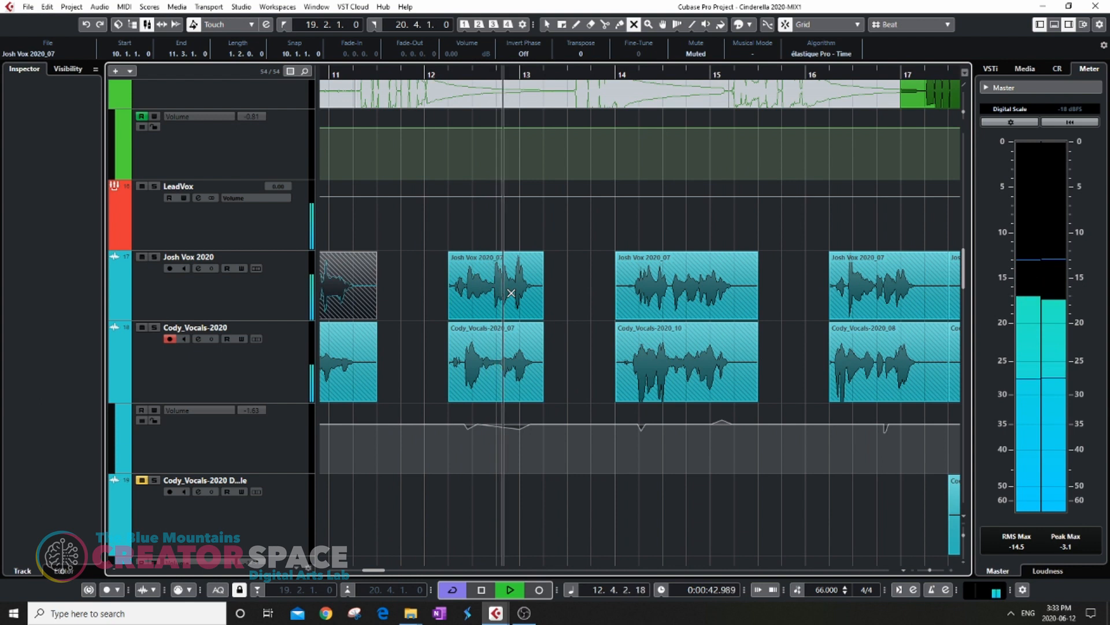
click(502, 316)
scroll(509, 312, down, 4)
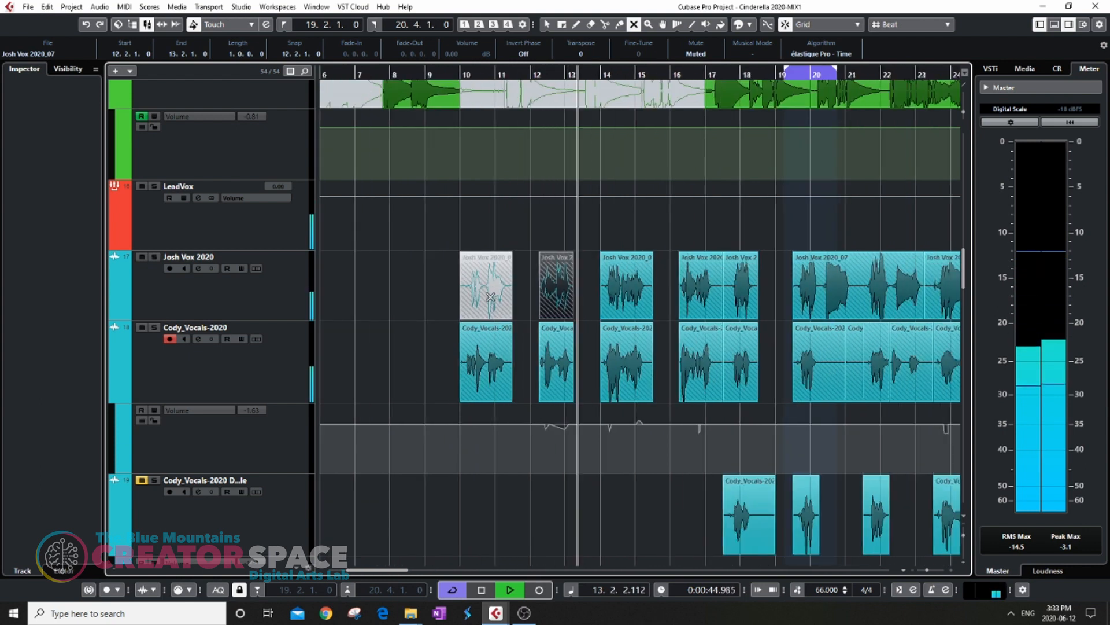
scroll(528, 292, up, 5)
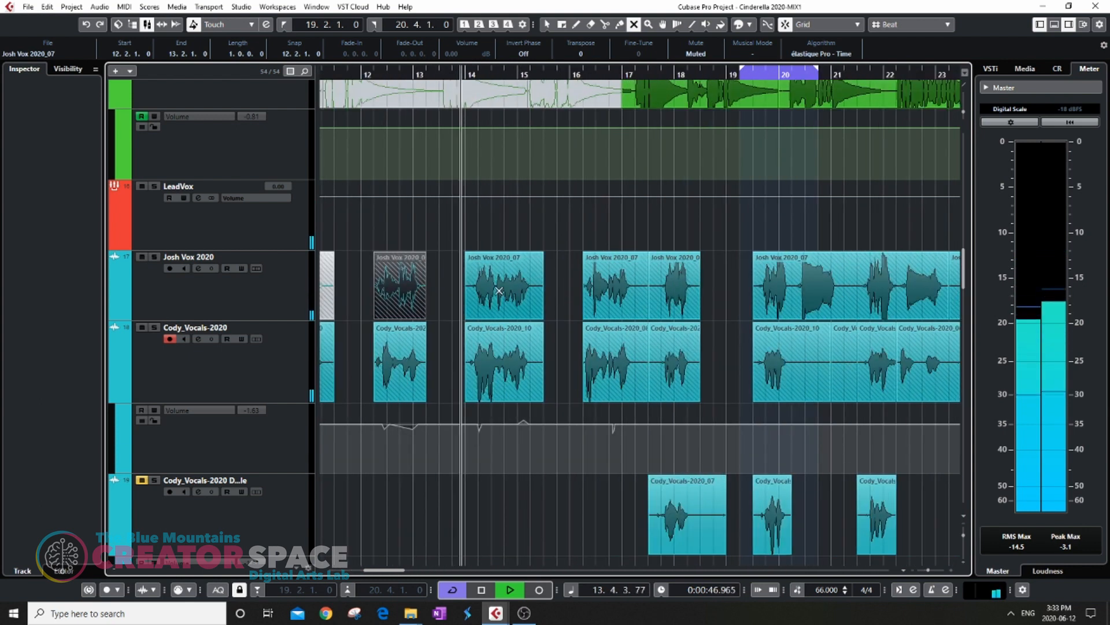
click(453, 284)
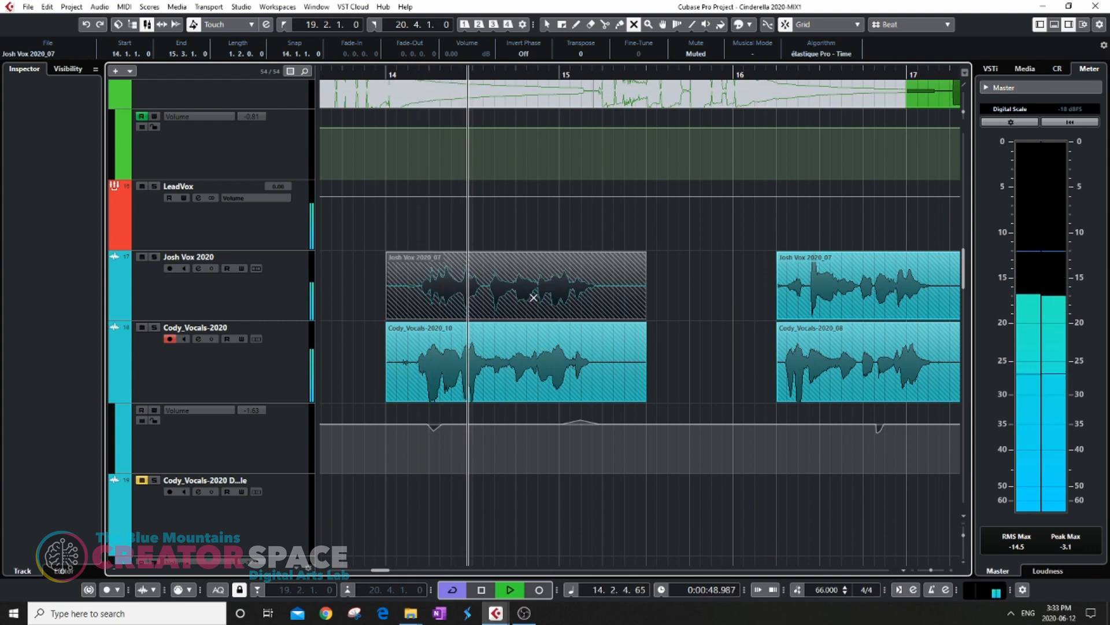
Step: Stop playback and split the upper lead vocal clip within bar 16 at 16.3.4.57, between the two sung parts
scroll(405, 289, down, 3)
scroll(404, 290, down, 3)
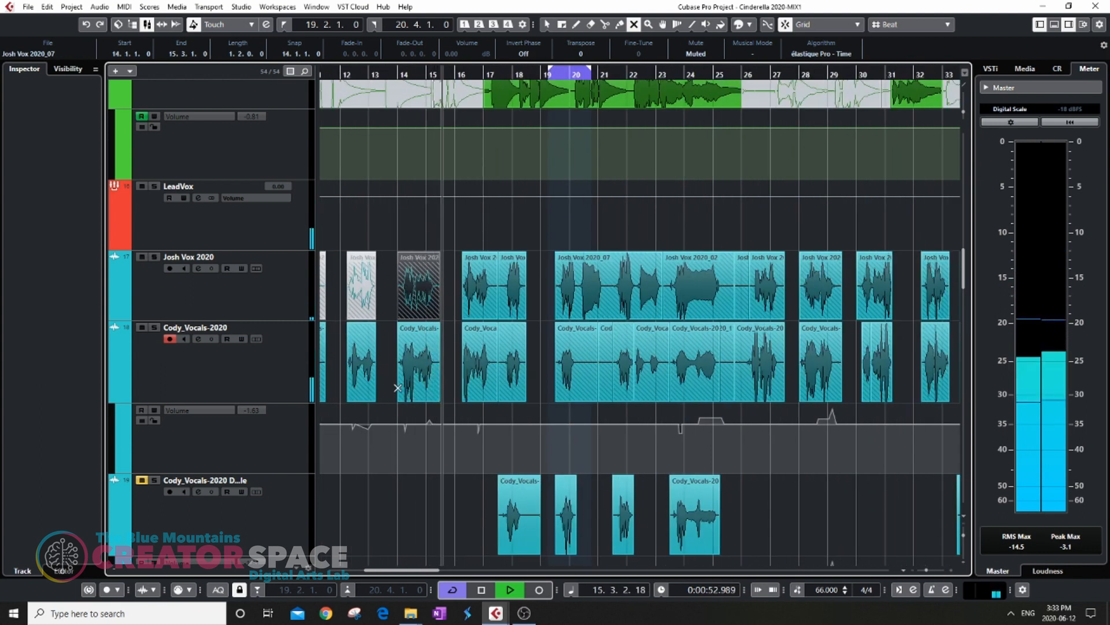
scroll(514, 288, up, 5)
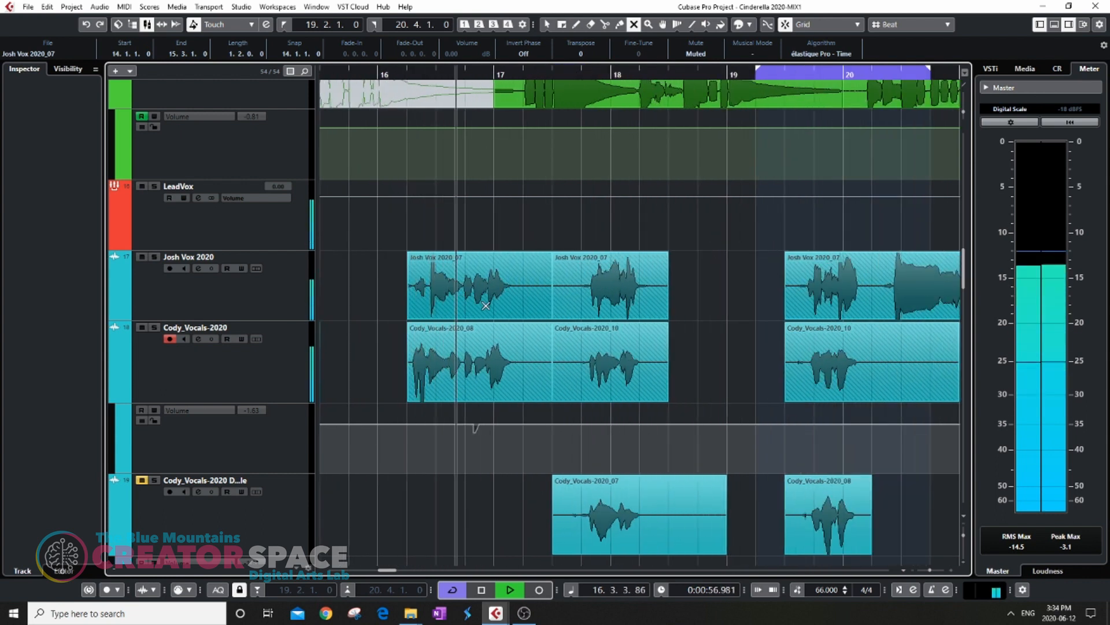
scroll(448, 300, up, 2)
scroll(447, 302, up, 2)
key(space)
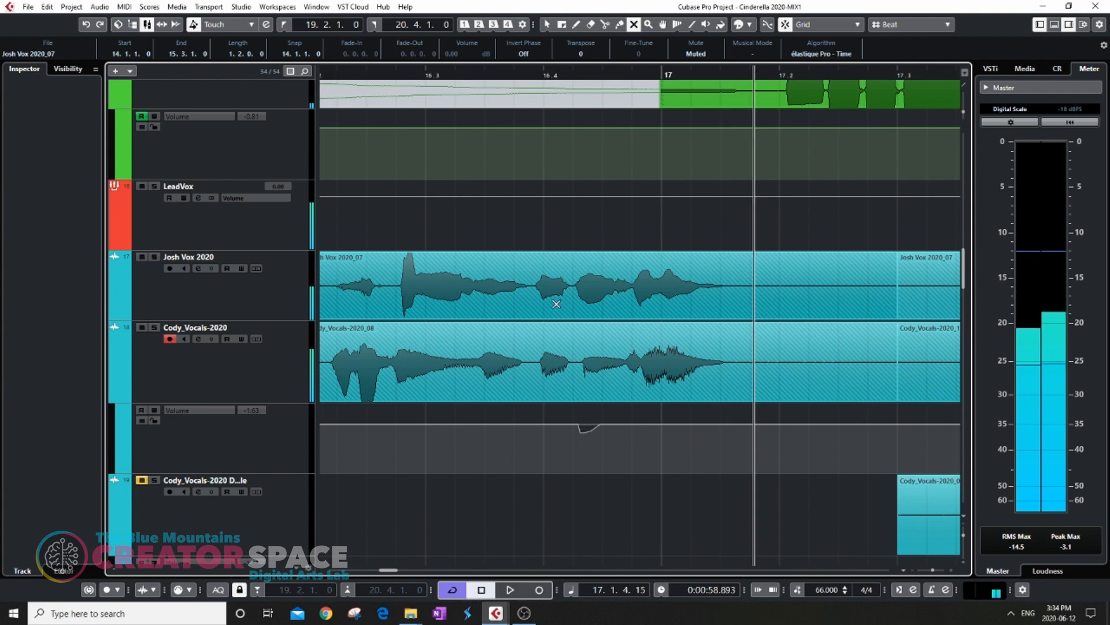
key(3)
click(531, 301)
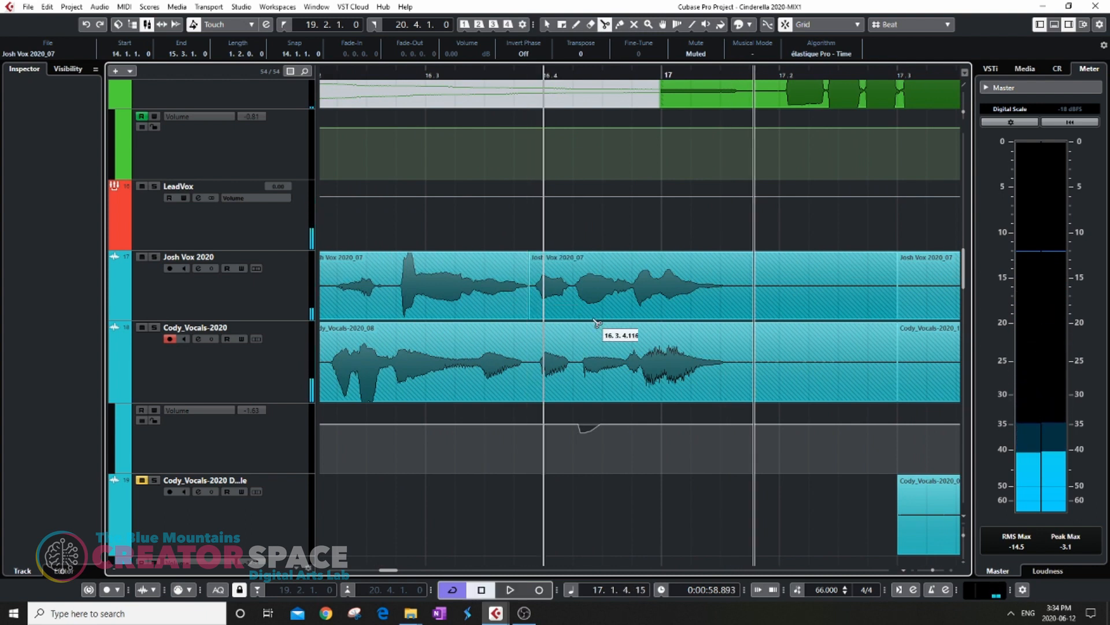
Step: Mute both pieces of the split upper lead vocal phrase between 16.2.1 and 17.3.1, replaying the passage from 16.2
key(7)
click(483, 294)
scroll(491, 108, down, 2)
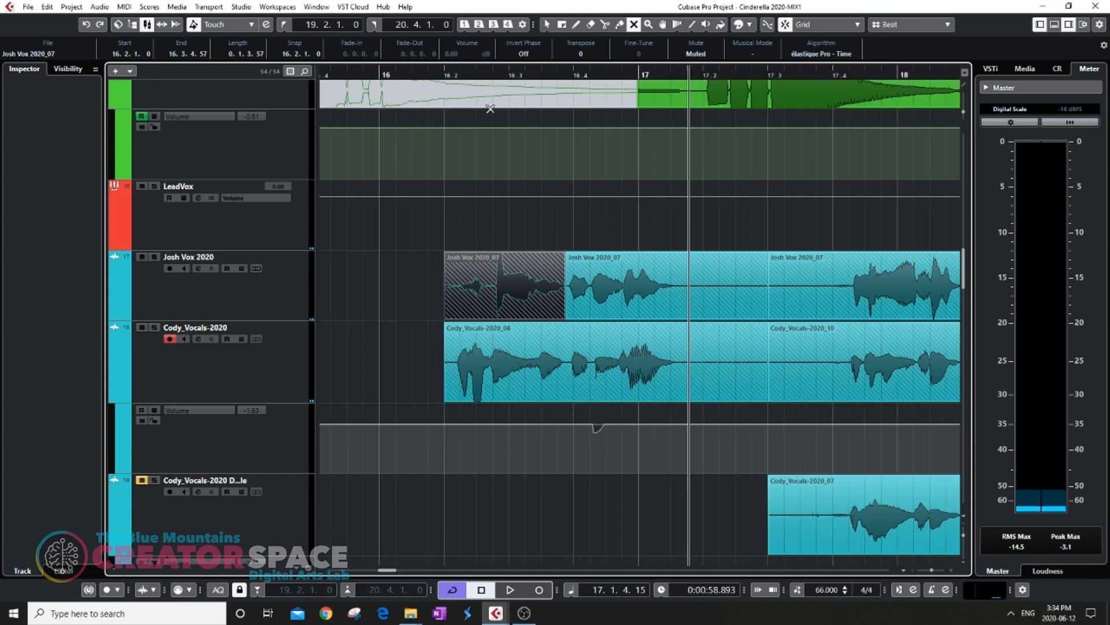
click(447, 75)
key(space)
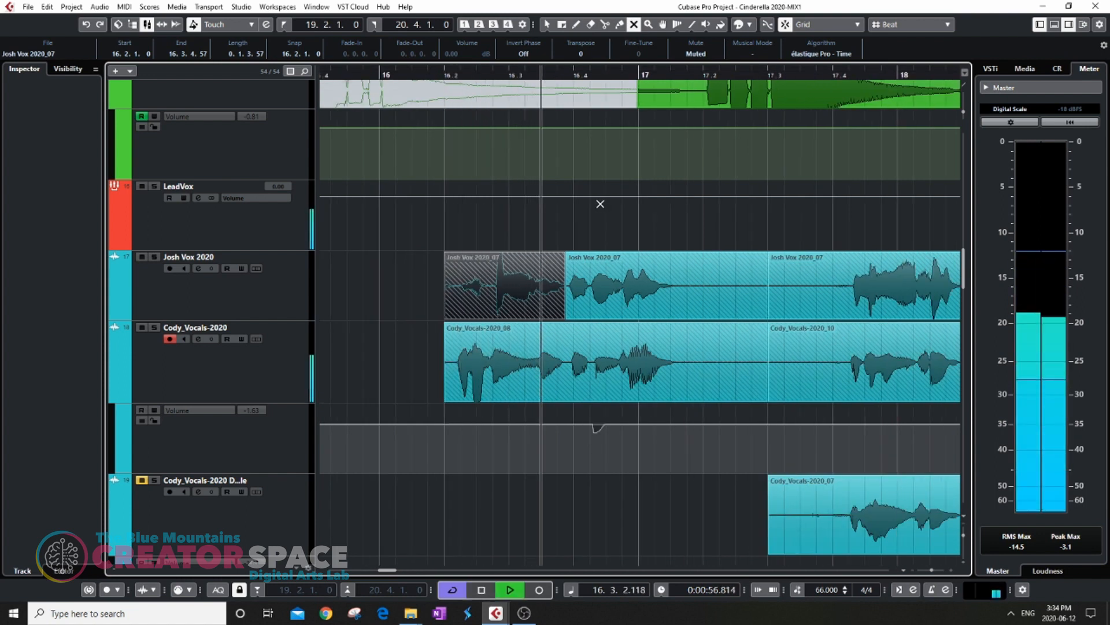
key(g)
key(g)
click(630, 286)
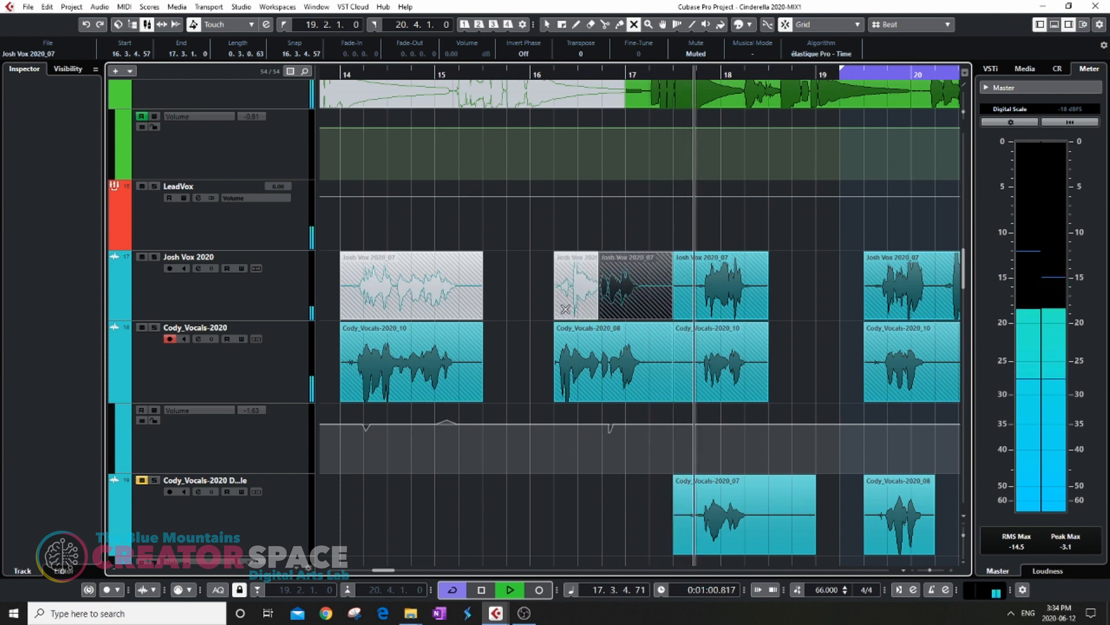
Step: Listen through bars 17 to 19 and split the upper lead vocal clip at 20.2.1, before the sustained note
key(g)
key(g)
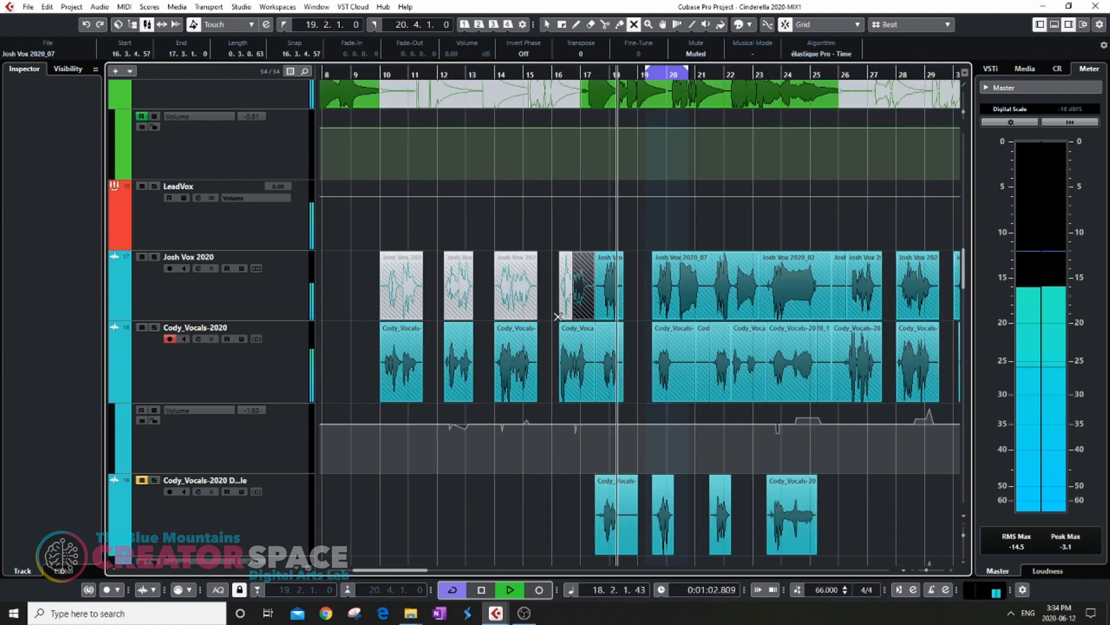
key(h)
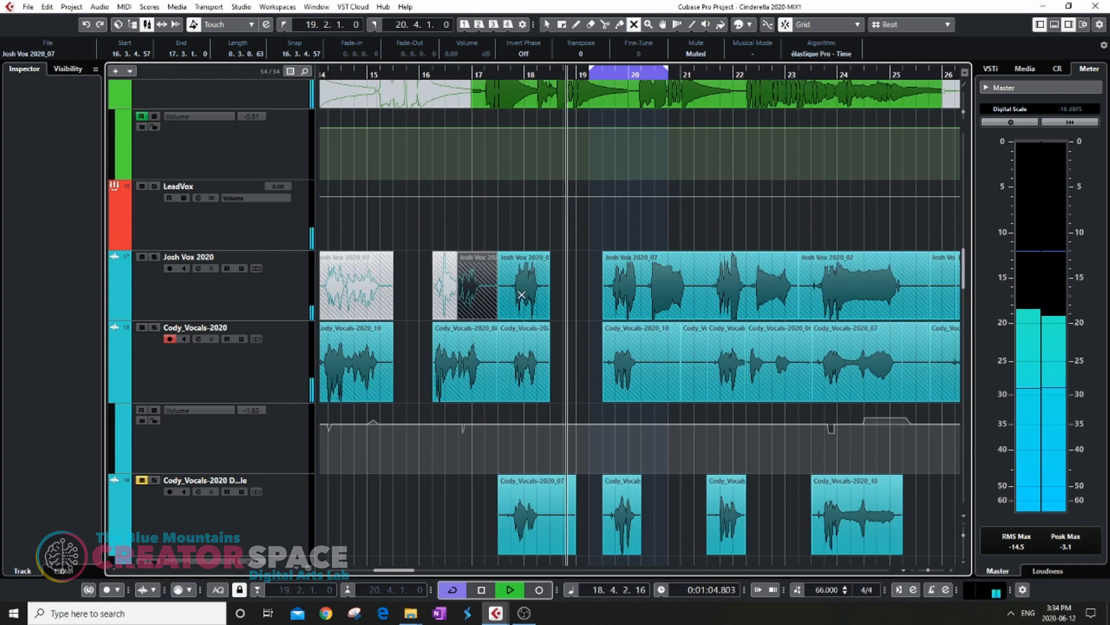
key(h)
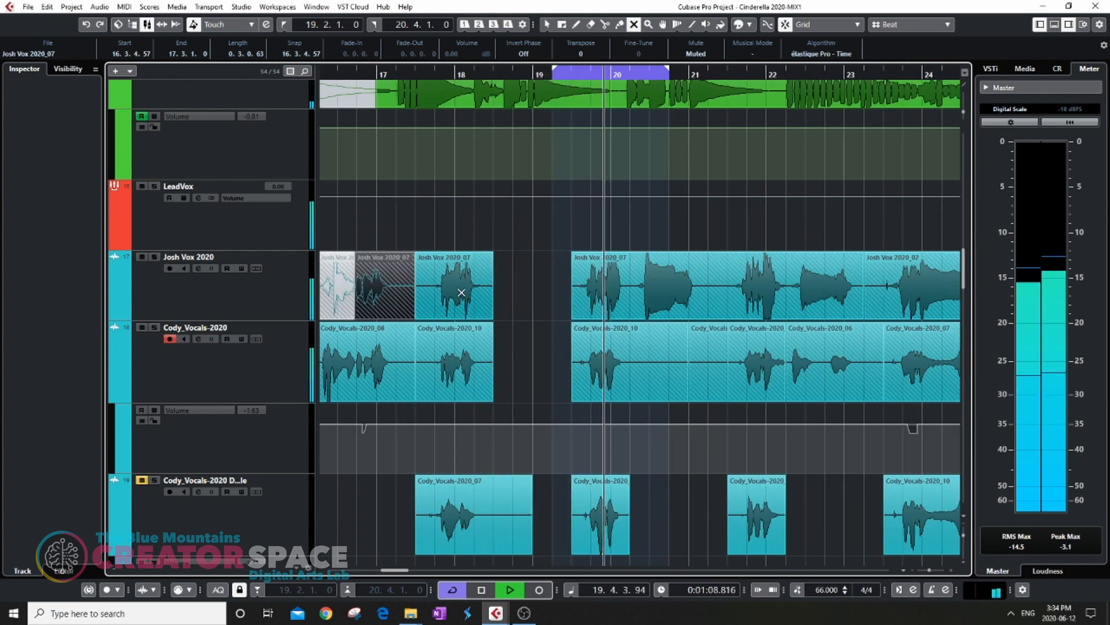
key(3)
click(630, 303)
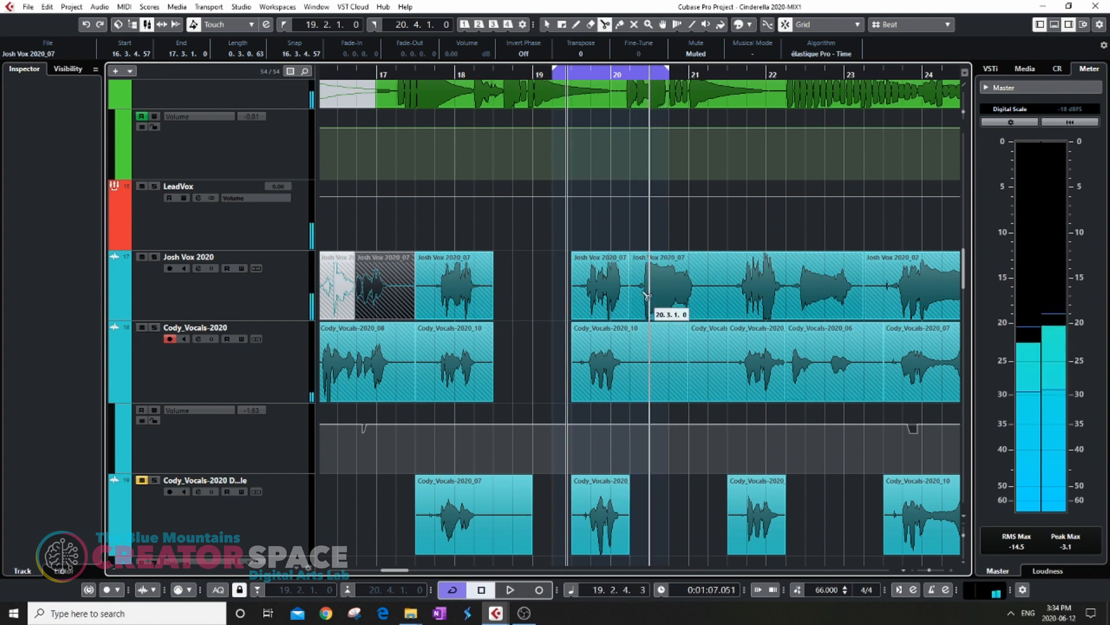
Step: Delete the silence before 21.3.1 on both lead vocal tracks, from 21.2.1 on the upper and 21.1.1 on the record-armed one
key(h)
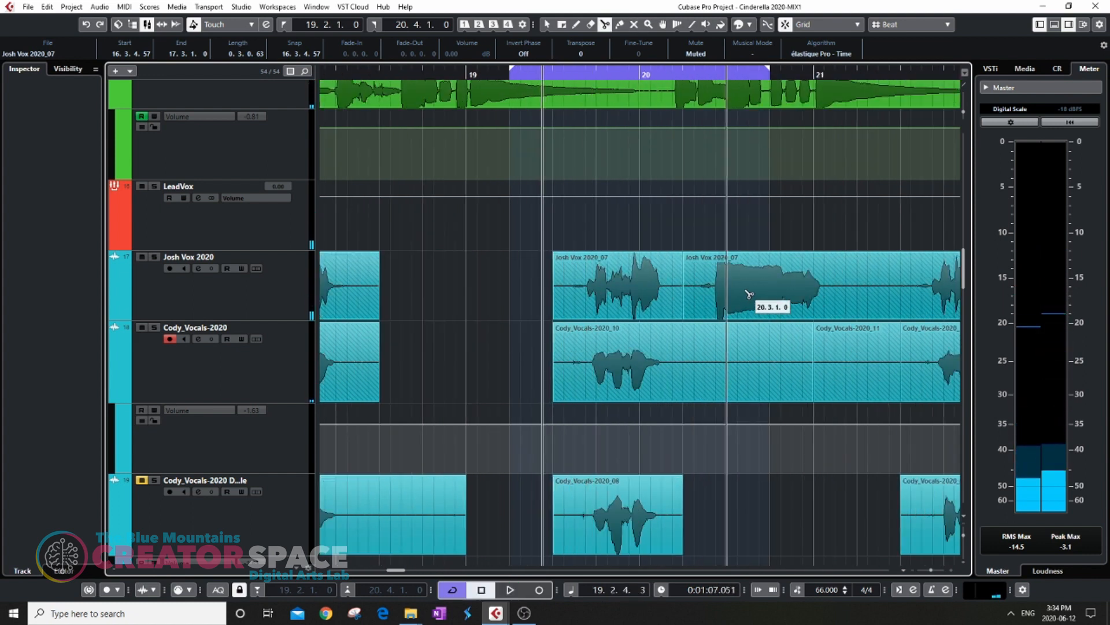
key(h)
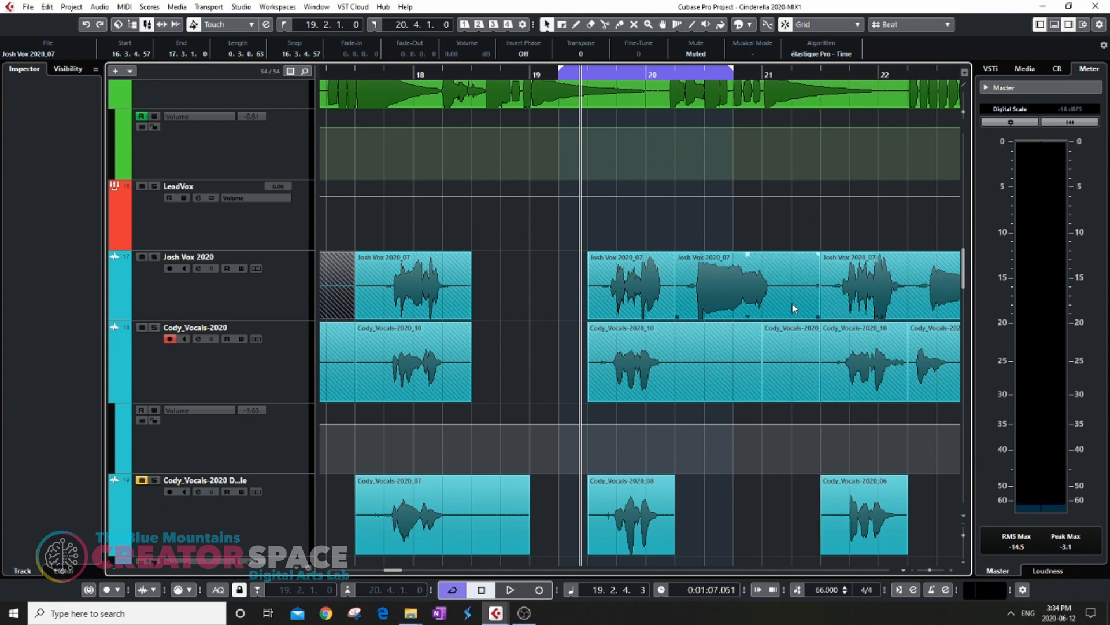
drag(803, 231, 810, 399)
key(Delete)
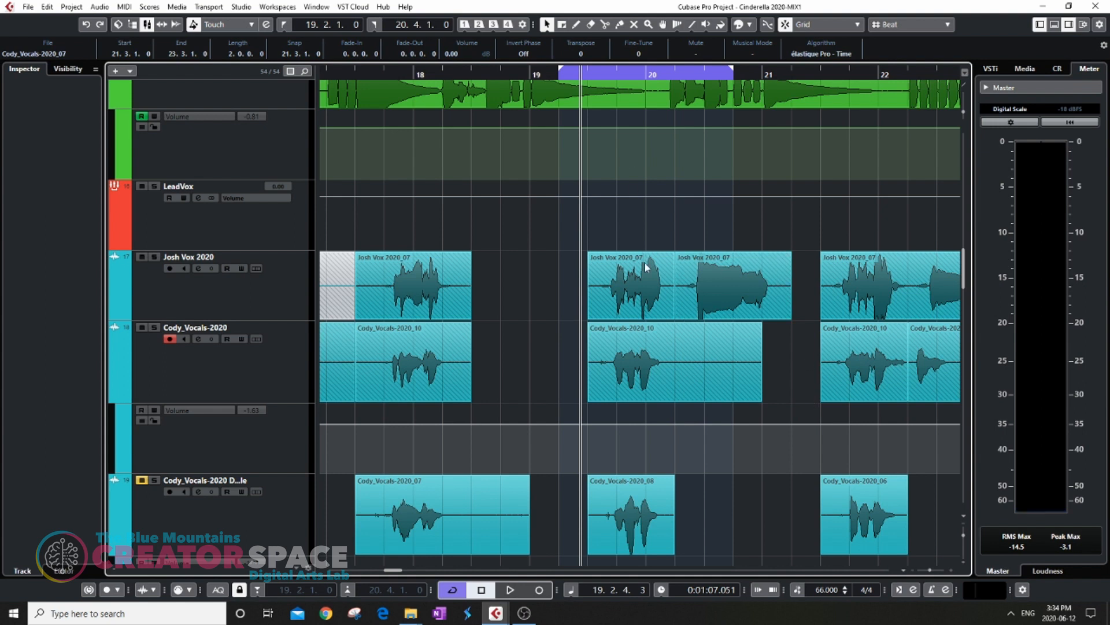
Step: Mute the upper lead vocal clips spanning 20.2.1 to 21.2.1 and 17.3.1 to 18.3.1
click(725, 292)
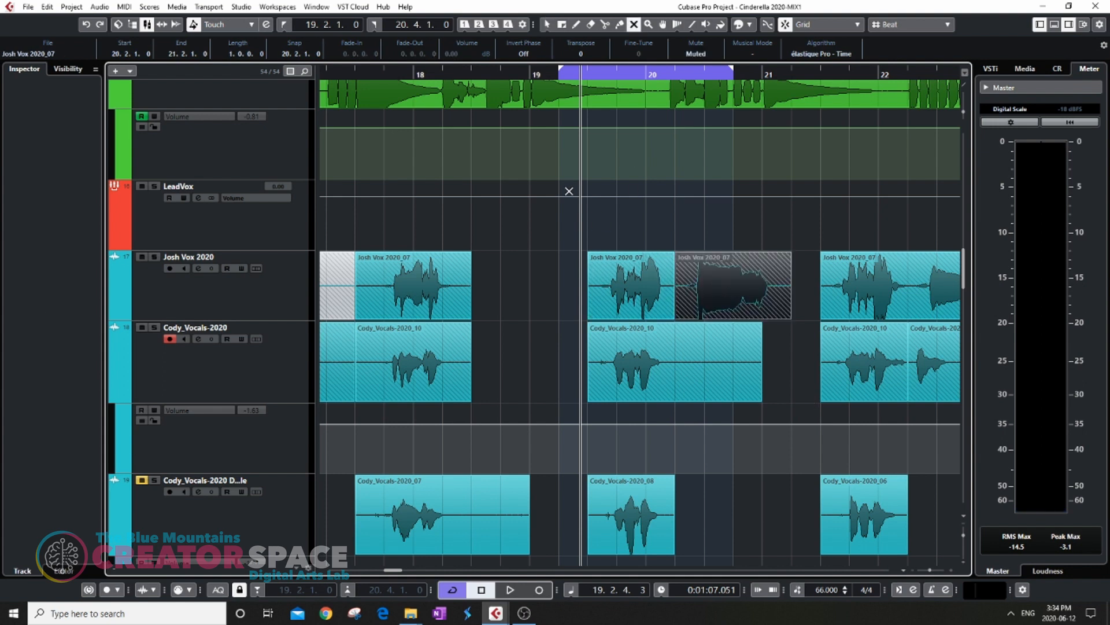
click(424, 279)
key(g)
key(g)
Step: Play back both lead vocals from about 17.3 into bar 20 to judge the phrase with the muted clips
click(477, 74)
key(space)
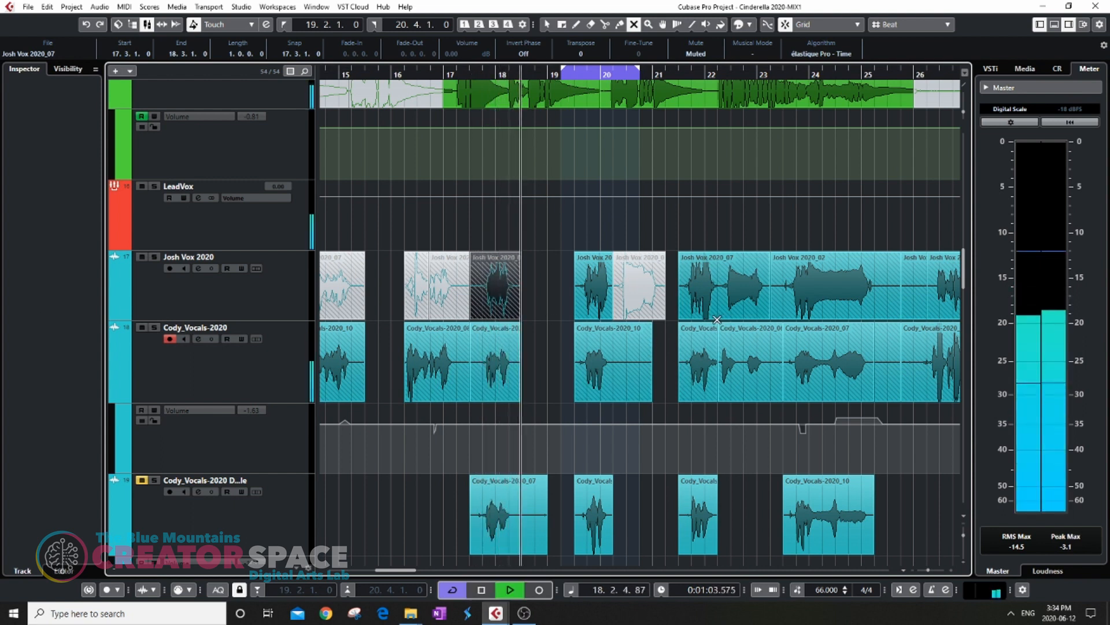
key(h)
key(h)
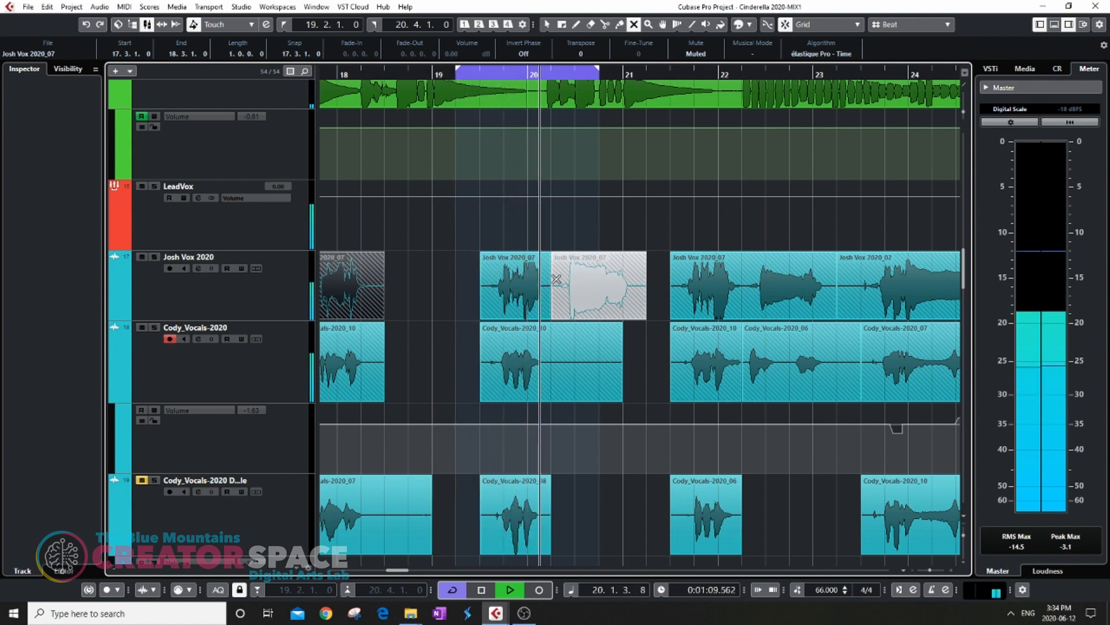
key(h)
key(h)
key(space)
Step: Show the take lanes of the upper lead vocal track and audition Lane 3 soloed for the phrase ending at 20.2
click(256, 268)
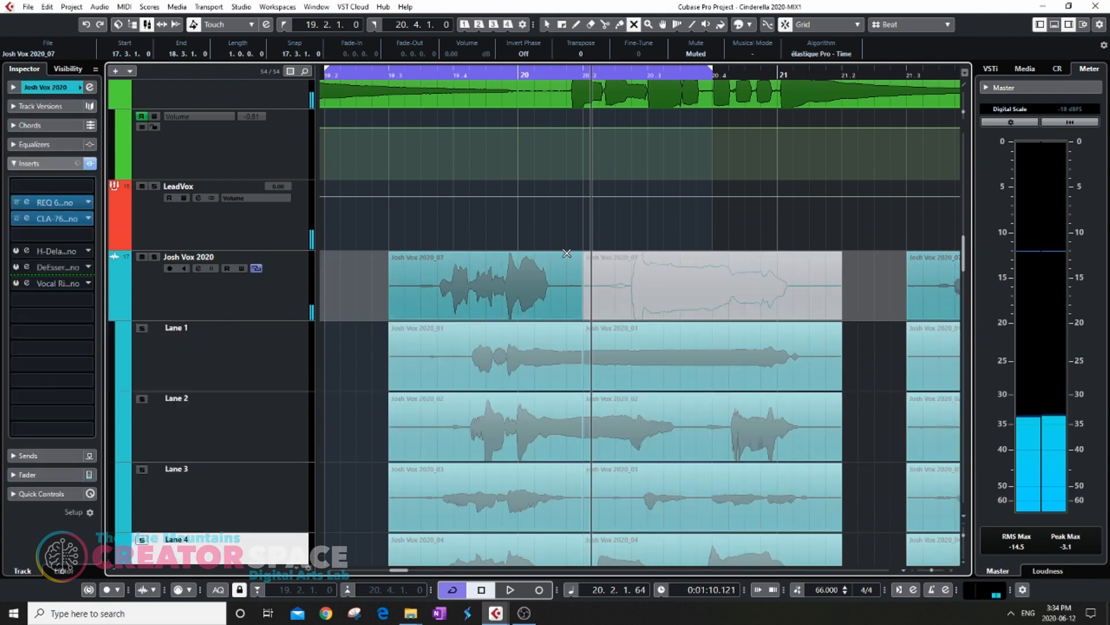
scroll(457, 259, down, 3)
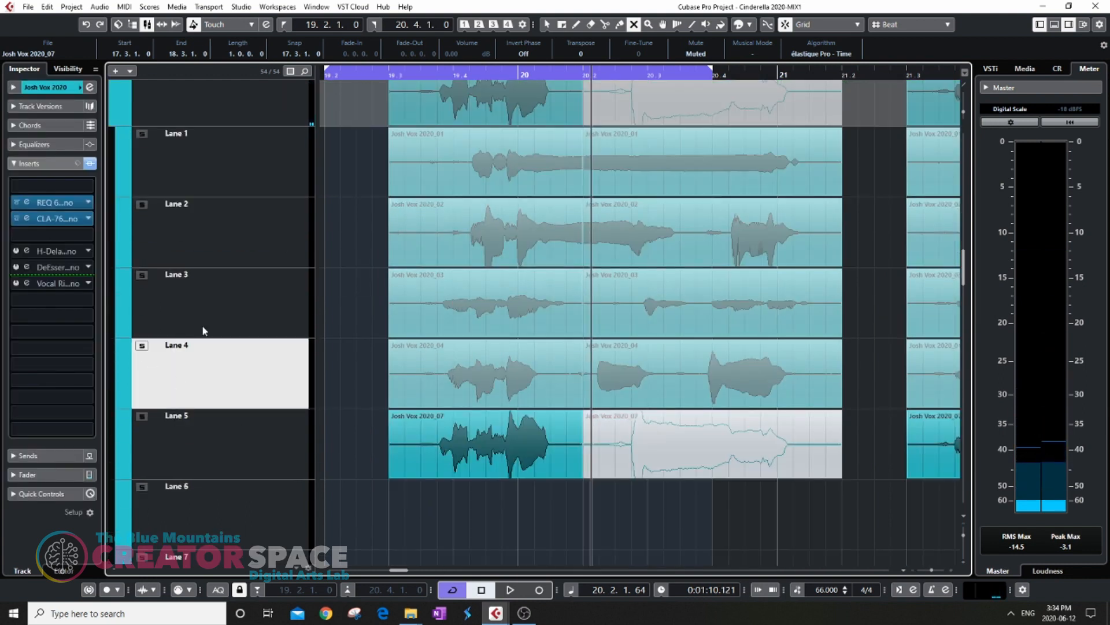
key(space)
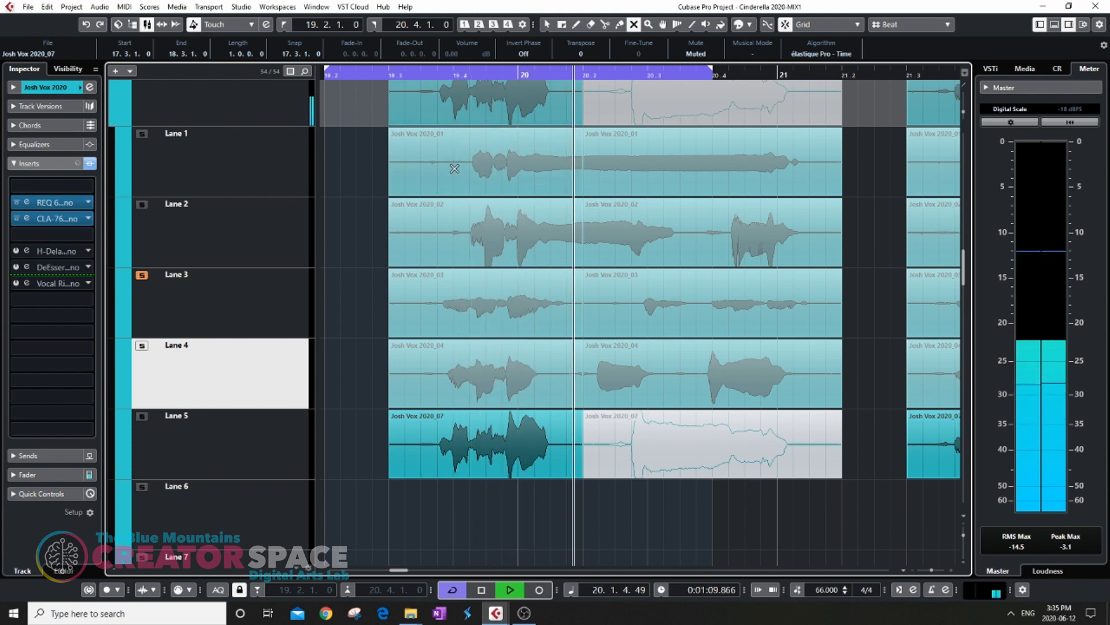
key(space)
scroll(469, 221, up, 1)
scroll(449, 230, down, 1)
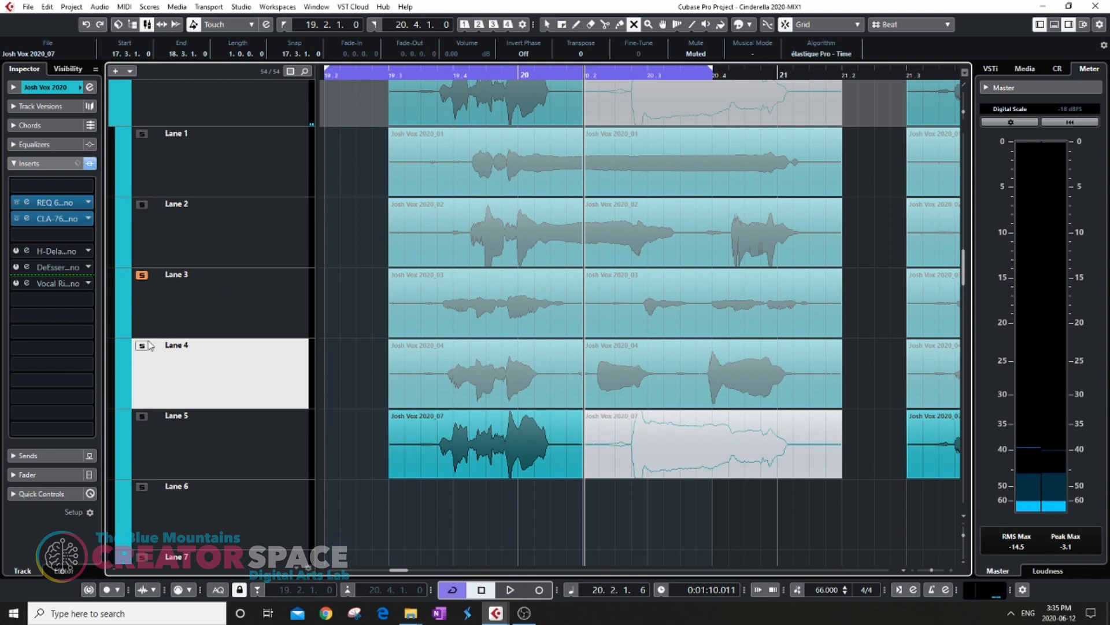
Step: Audition Lane 4 soloed over the same phrase and use its take for 19.3.1 to 20.2.1
click(432, 75)
key(space)
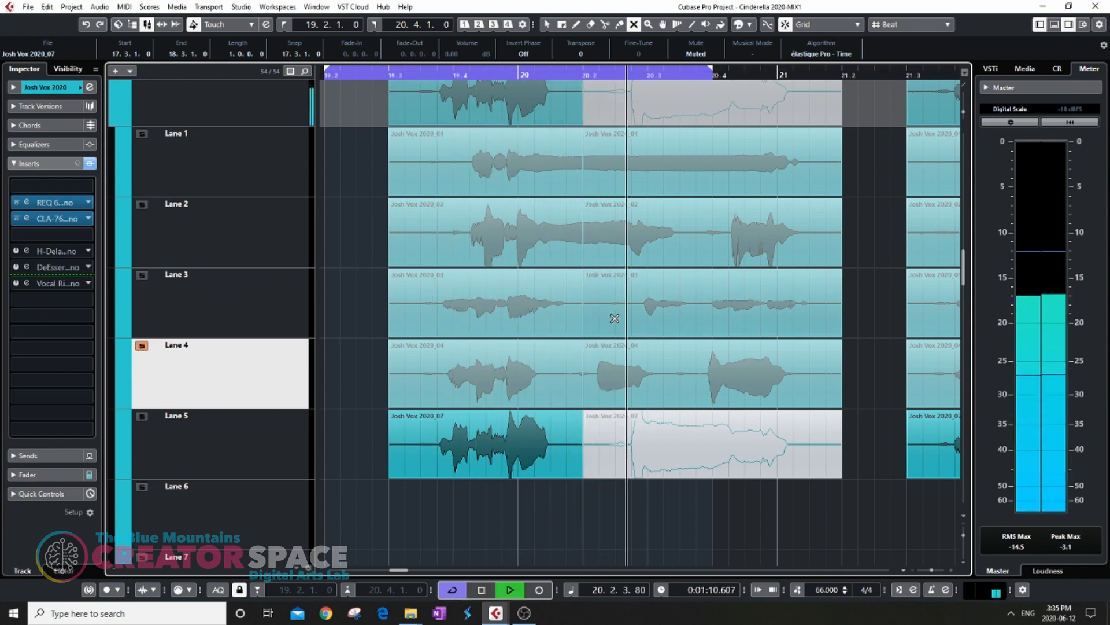
key(space)
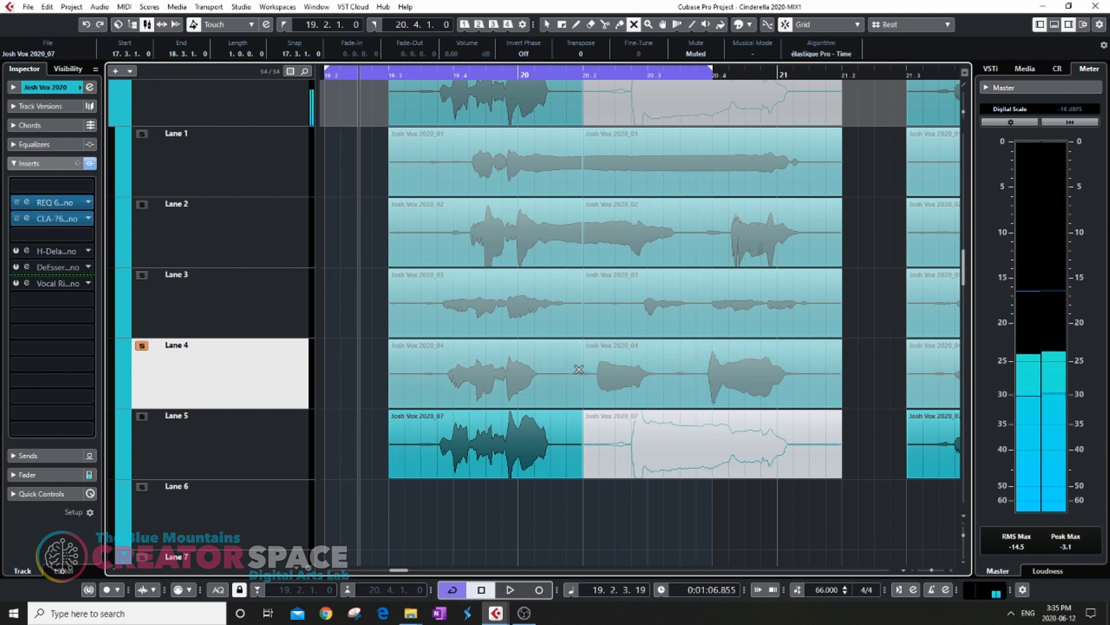
key(1)
click(515, 378)
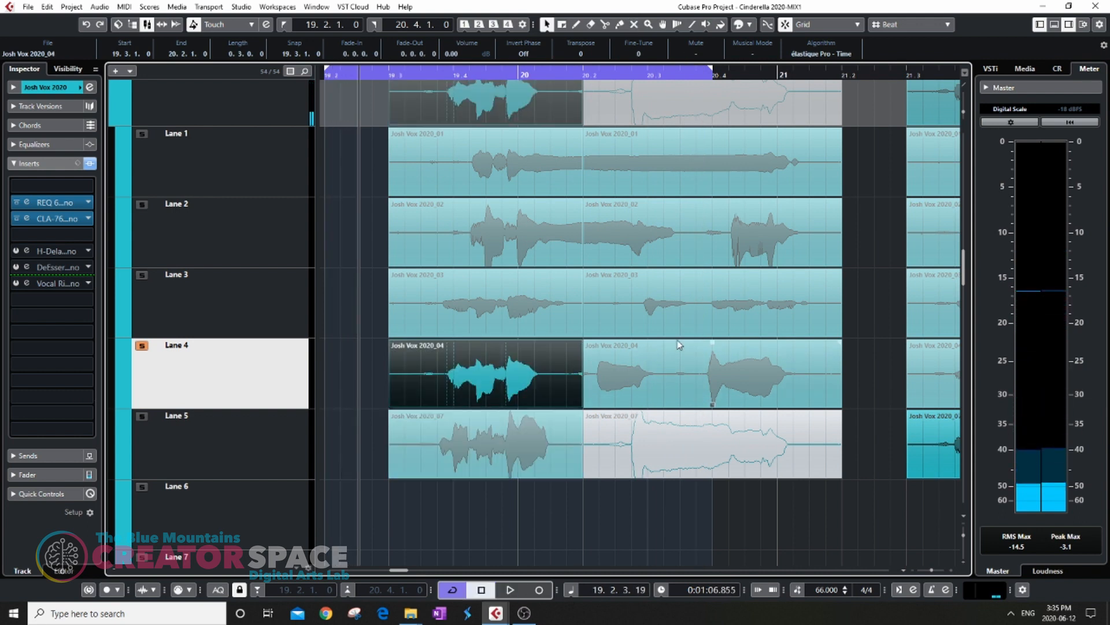
Step: Audition the upper lead vocal's Lane 4 take from 17.4.1 through the phrase around bar 18
key(g)
scroll(708, 332, down, 1)
scroll(457, 348, up, 3)
scroll(557, 353, down, 1)
scroll(557, 356, up, 1)
click(506, 74)
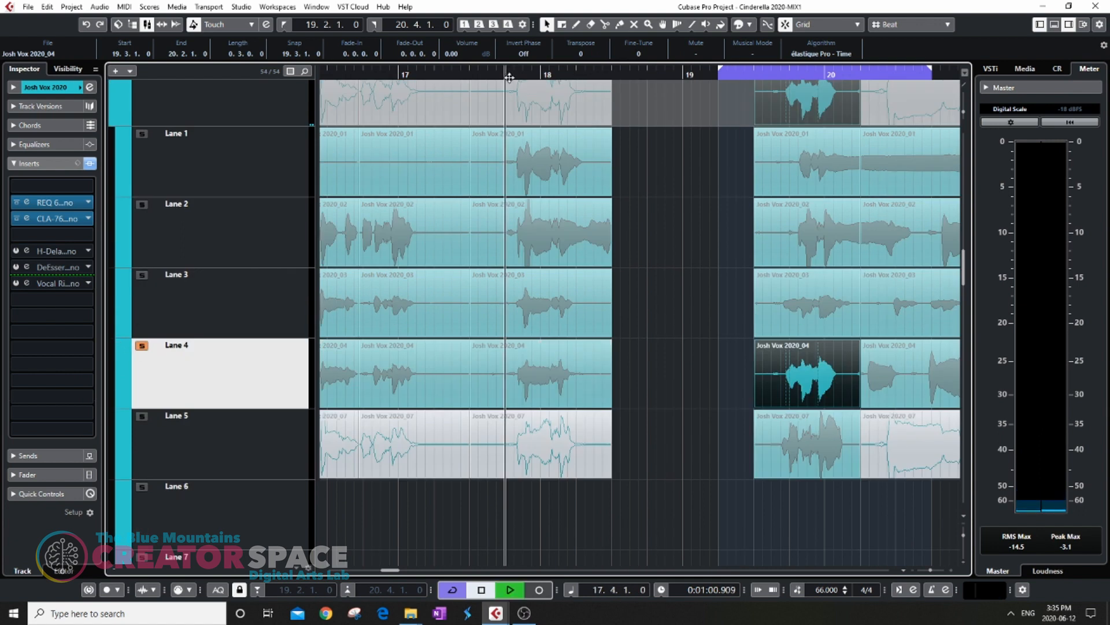
scroll(671, 189, down, 2)
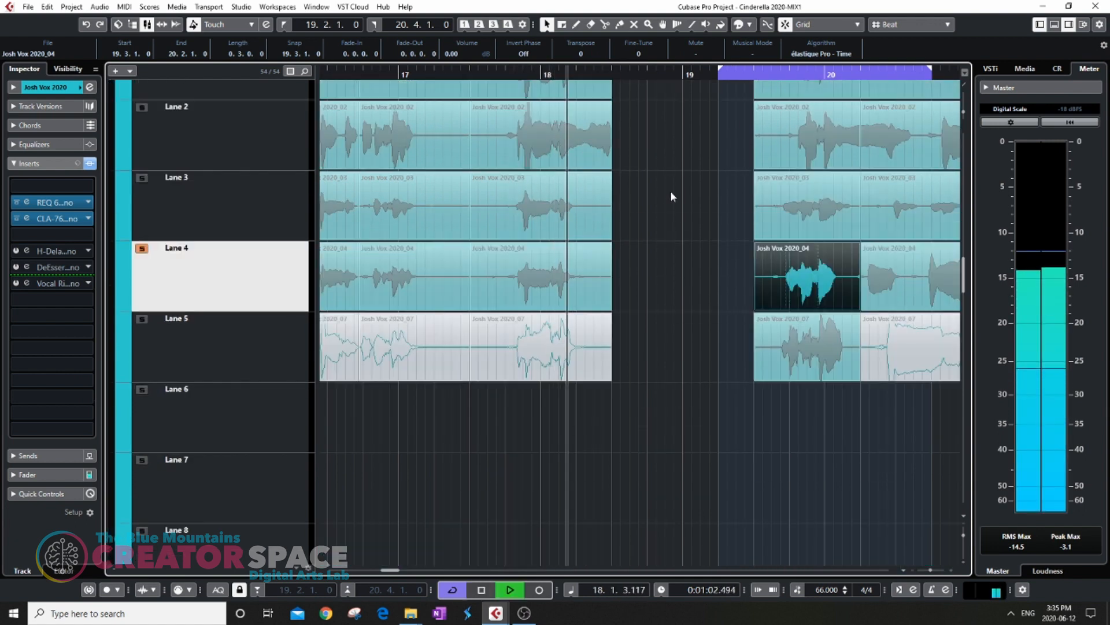
scroll(125, 305, up, 1)
key(space)
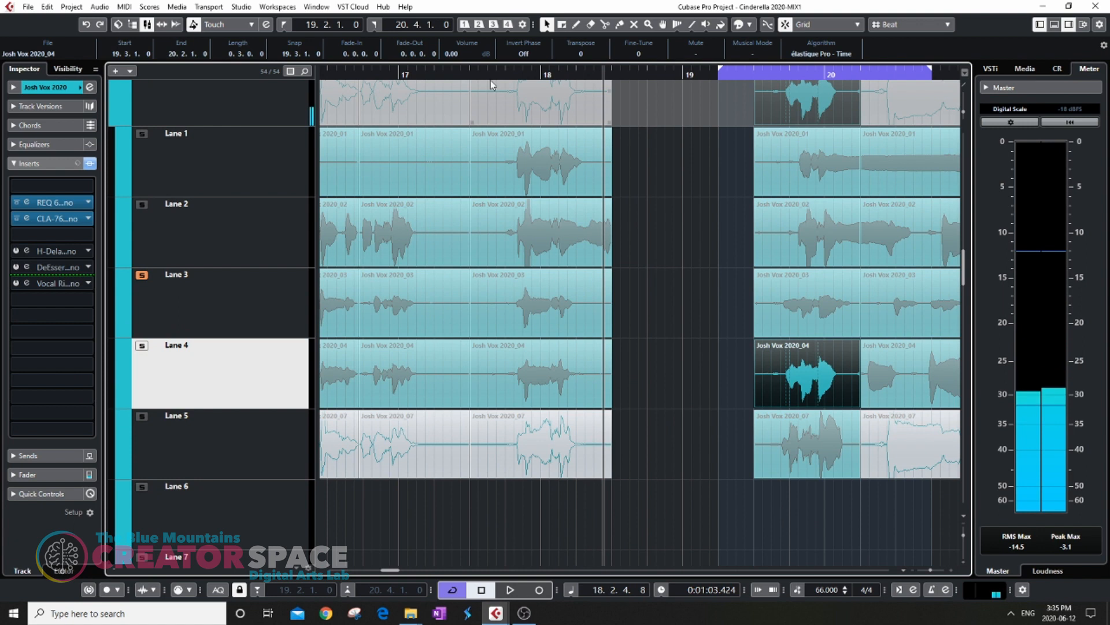
Step: Audition Lane 3 soloed for the phrase around bar 18 and use its take for 17.3.1 to 18.3.1
key(space)
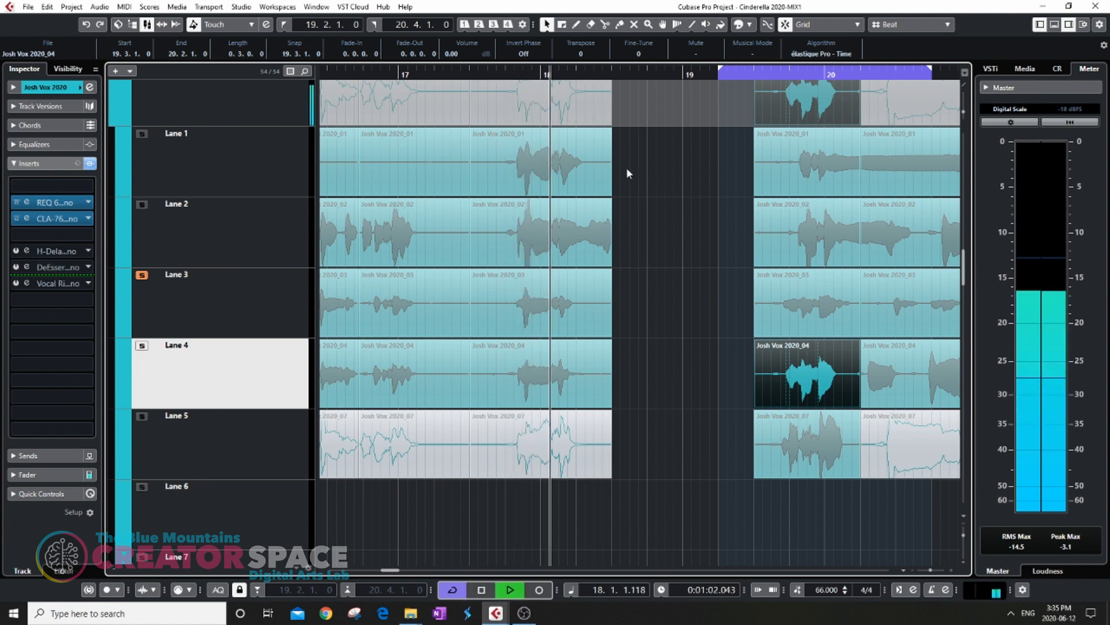
scroll(668, 282, down, 1)
key(space)
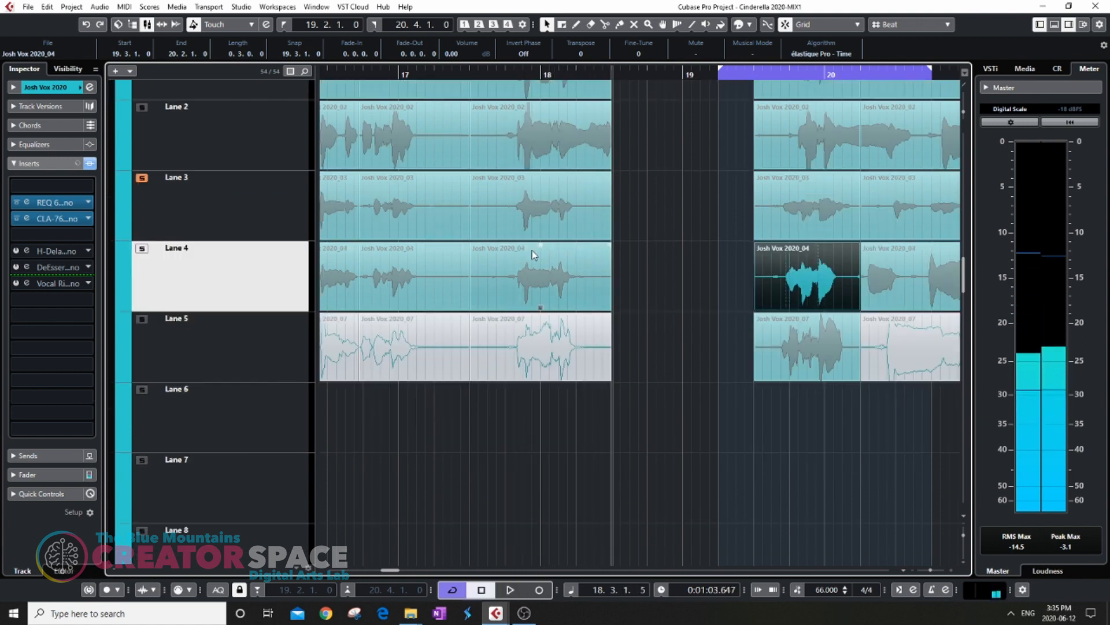
click(538, 212)
scroll(520, 243, up, 1)
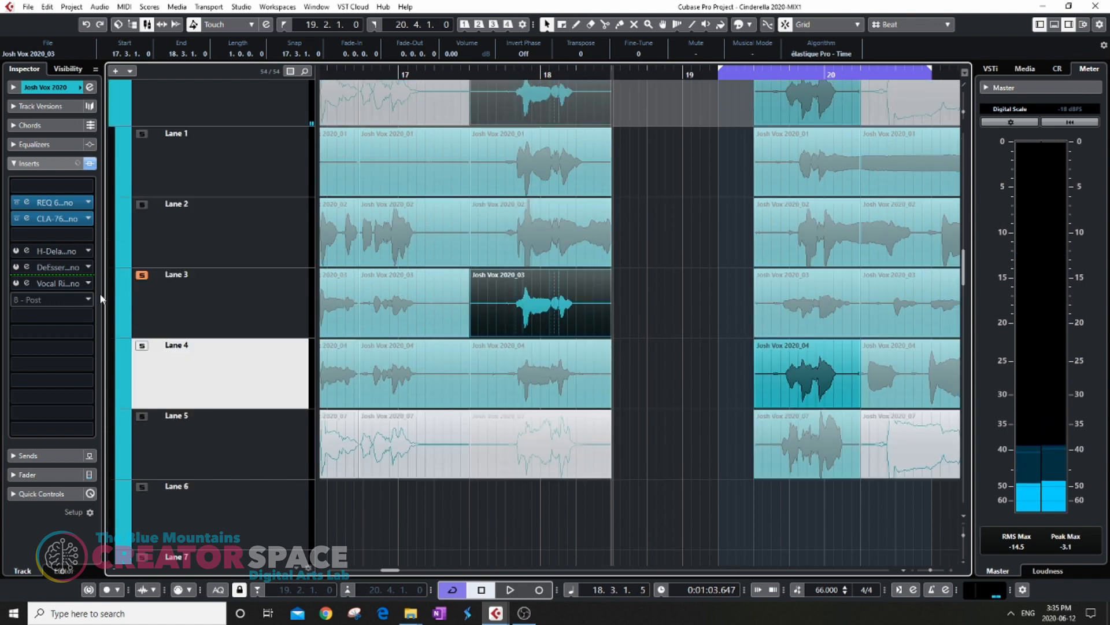
Step: Hide the take lanes and play both lead vocals from about 21.3 into bar 22
scroll(686, 290, up, 1)
scroll(649, 450, down, 2)
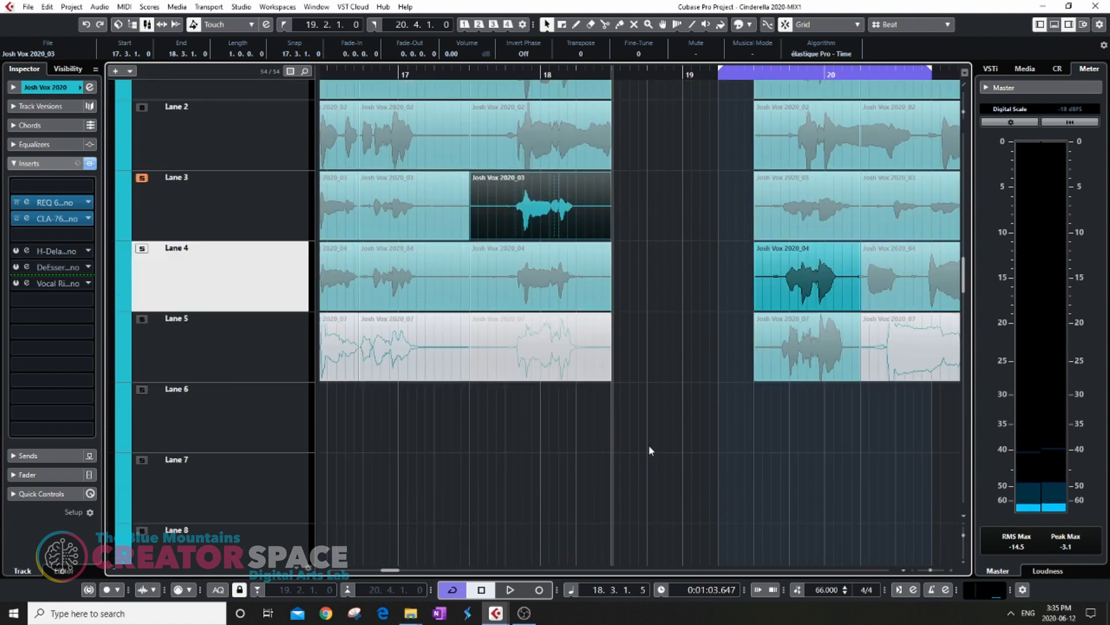
scroll(376, 285, down, 4)
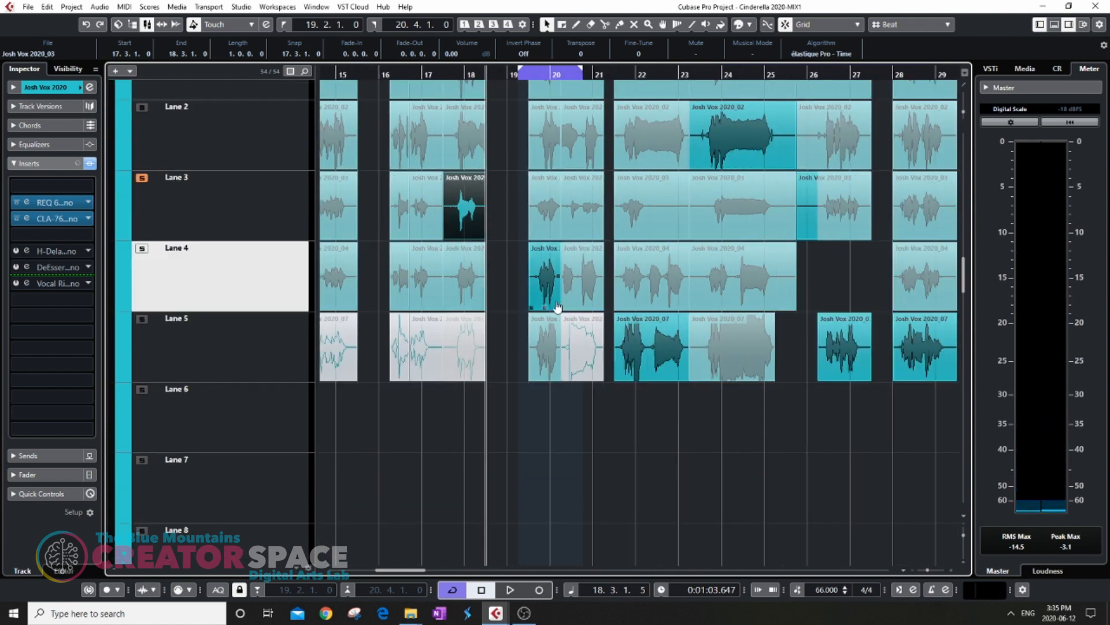
scroll(555, 306, up, 1)
scroll(605, 359, up, 1)
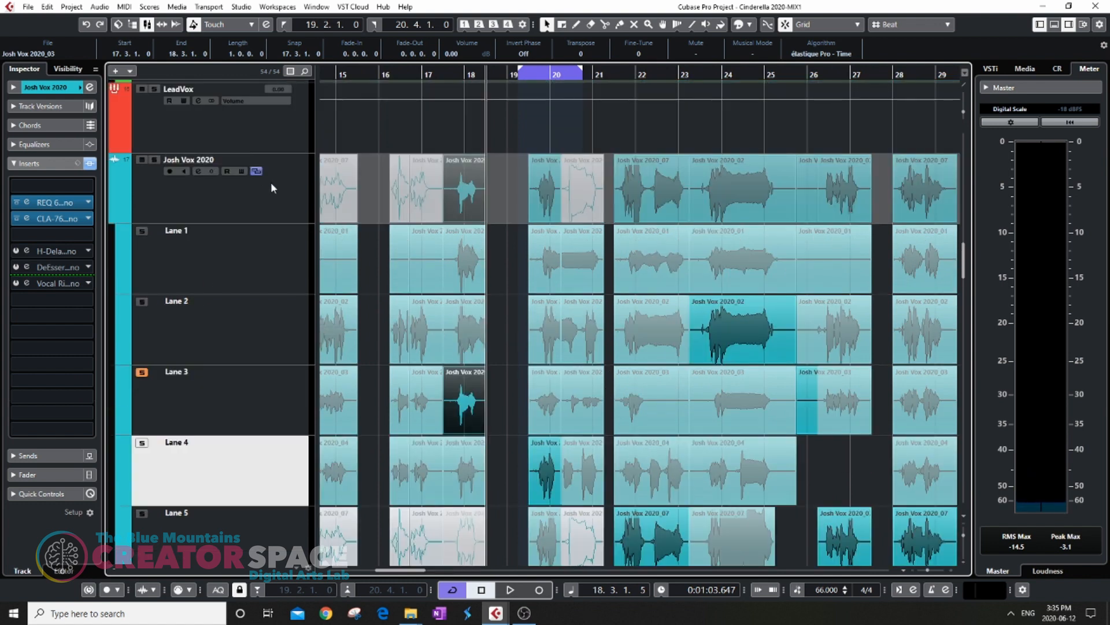
click(256, 172)
scroll(675, 276, up, 1)
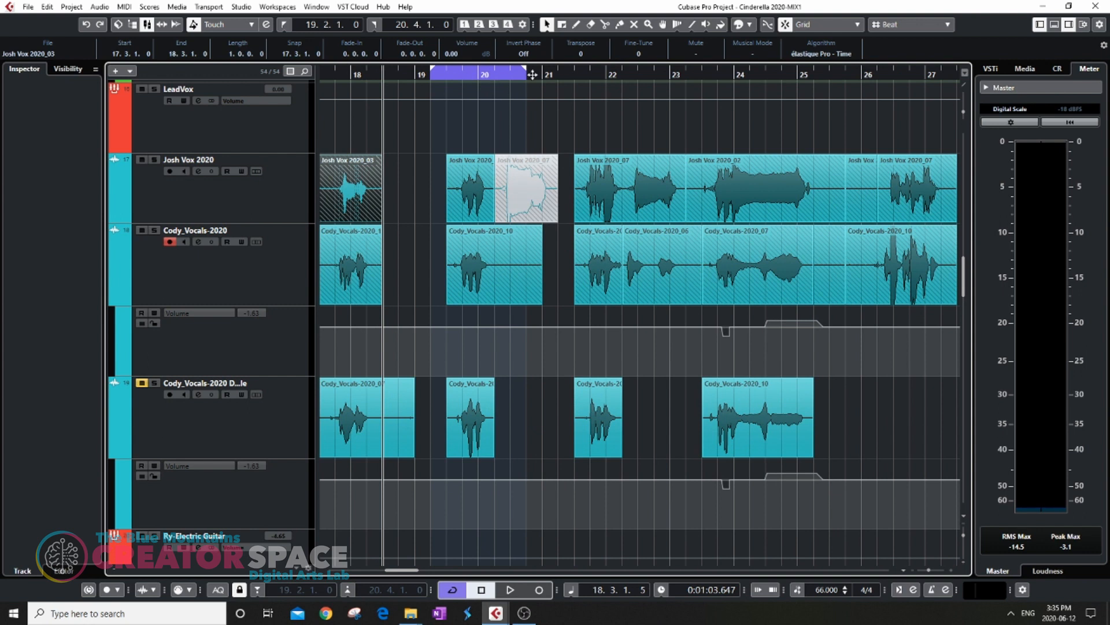
click(577, 70)
key(space)
scroll(659, 182, up, 2)
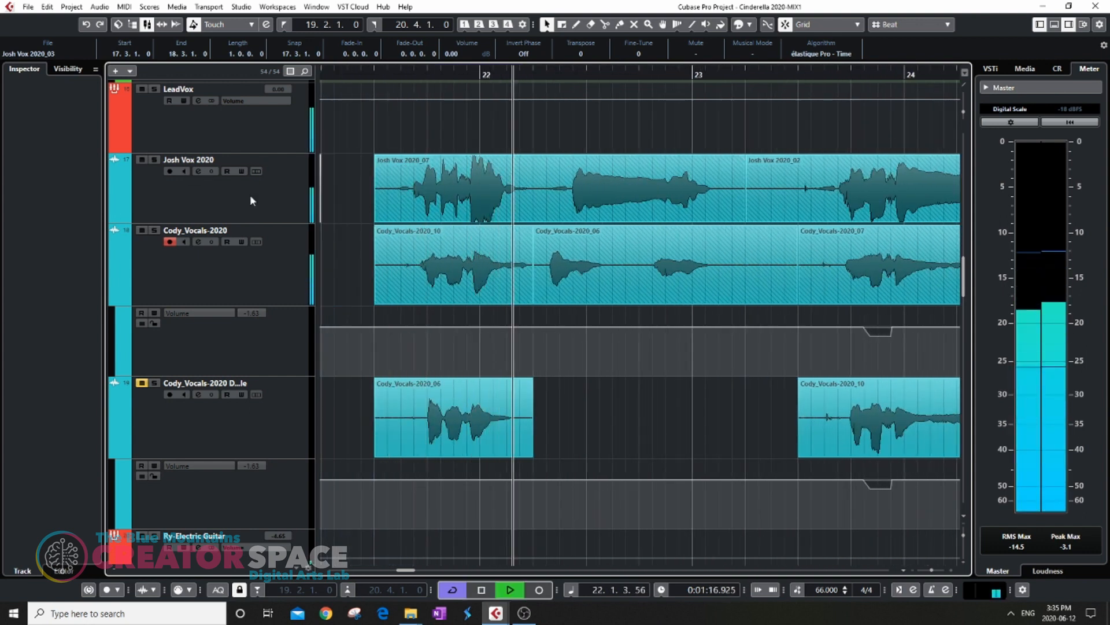
key(space)
Step: Audition the upper lead vocal's Lane 4 take from 21.3.1, use it up to 23.2.1, and hide the take lanes again
click(256, 171)
scroll(484, 317, down, 3)
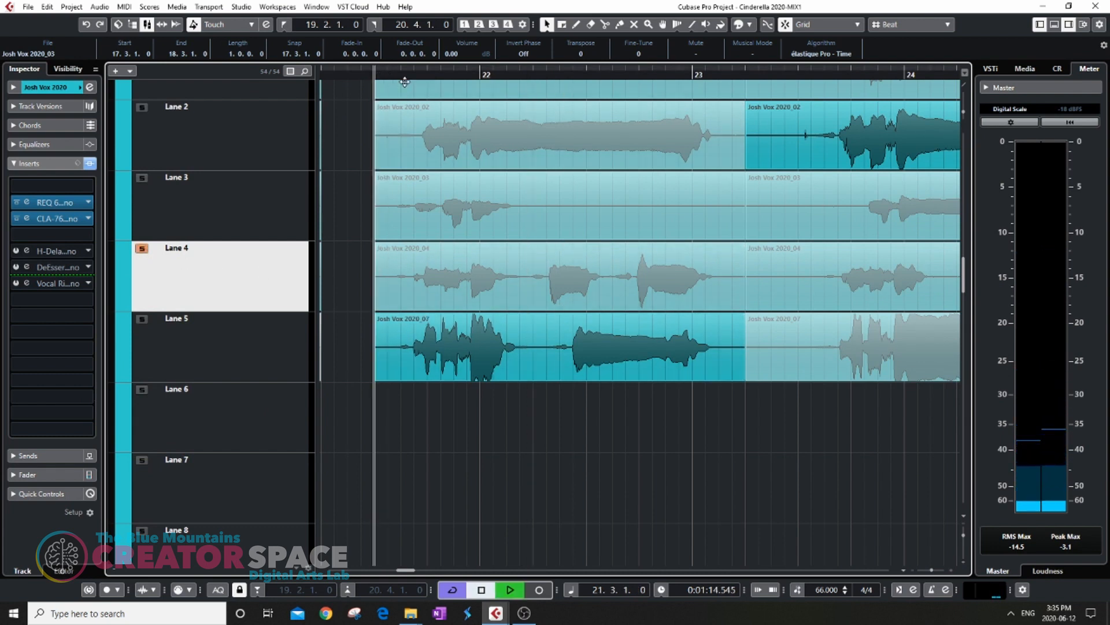
key(space)
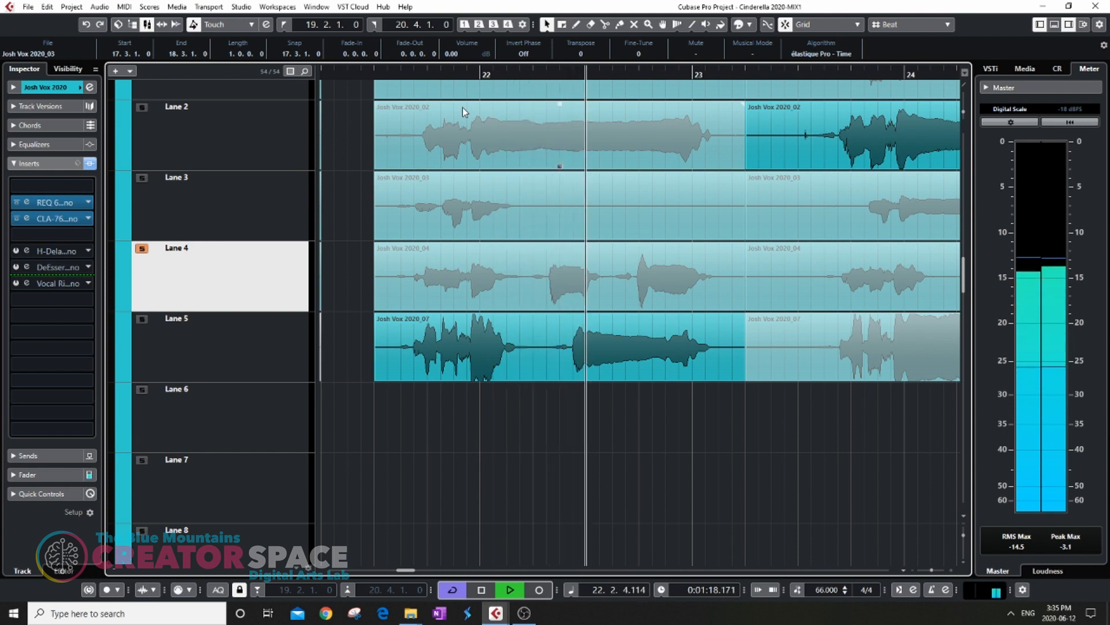
key(3)
key(space)
key(1)
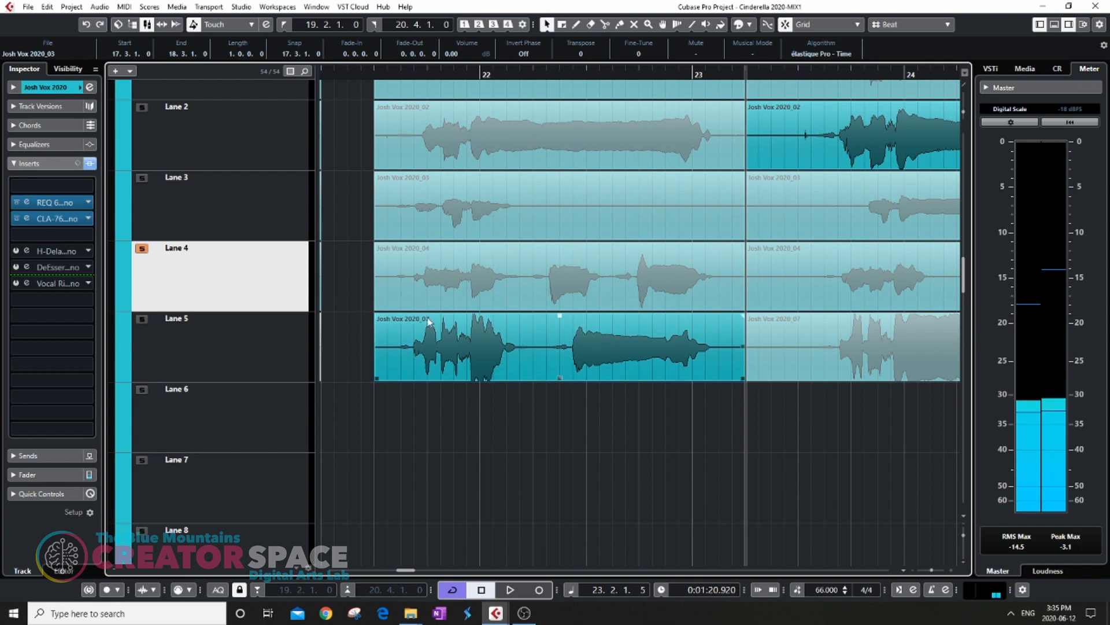
scroll(408, 304, up, 3)
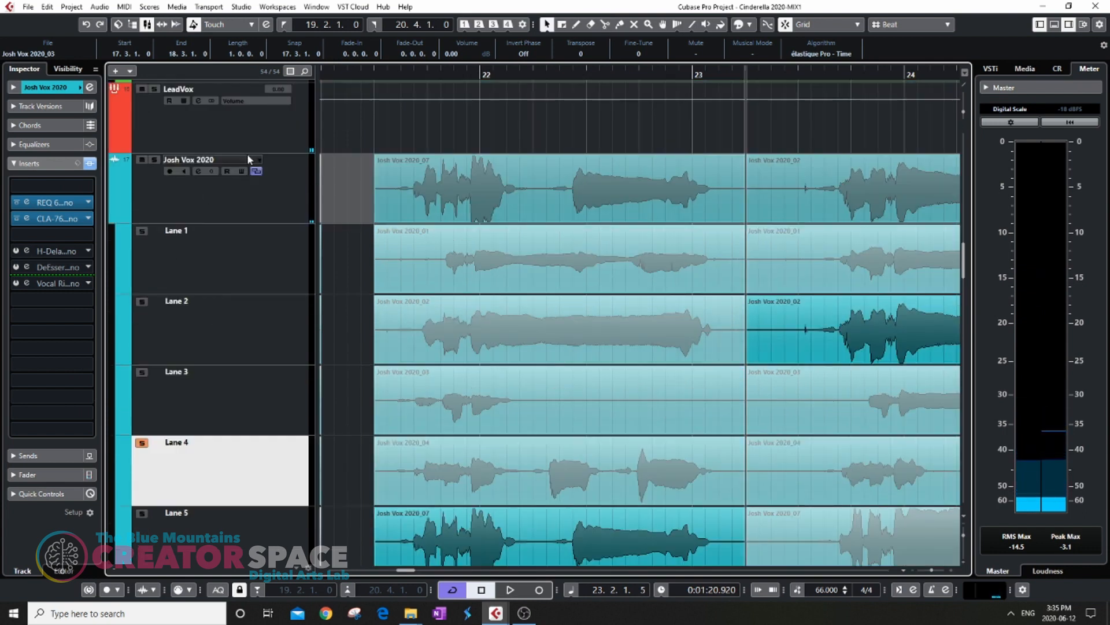
click(512, 477)
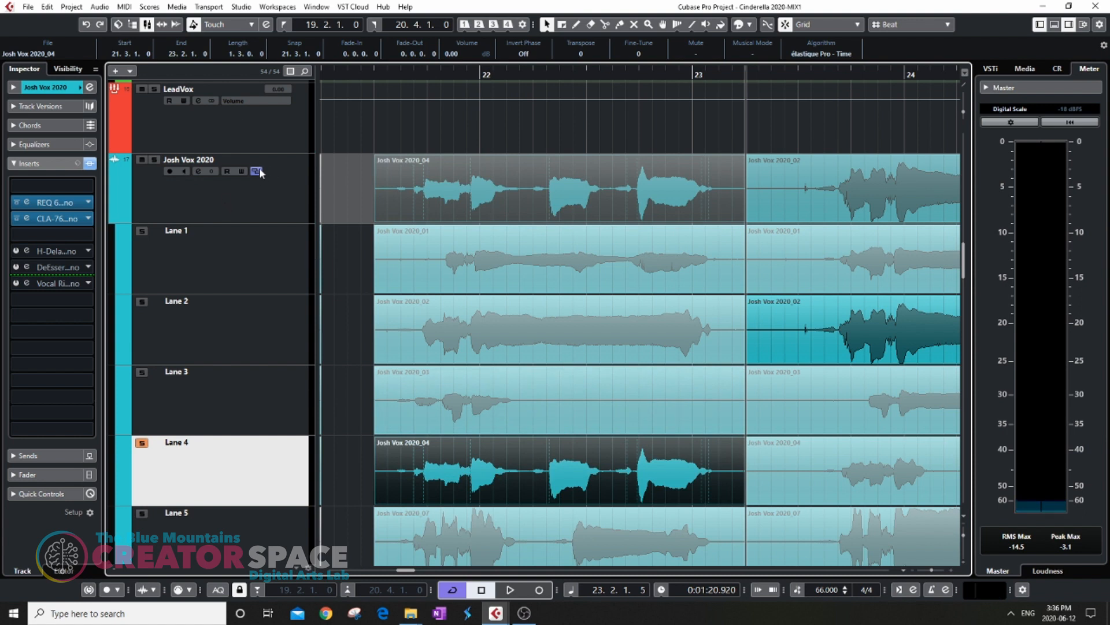
click(260, 170)
Step: Compare the upper lead vocal's phrase timing with the other vocal tracks between 21.3 and 23.2, and play back the start of the phrase
ctrl+scroll(428, 213, up, 6)
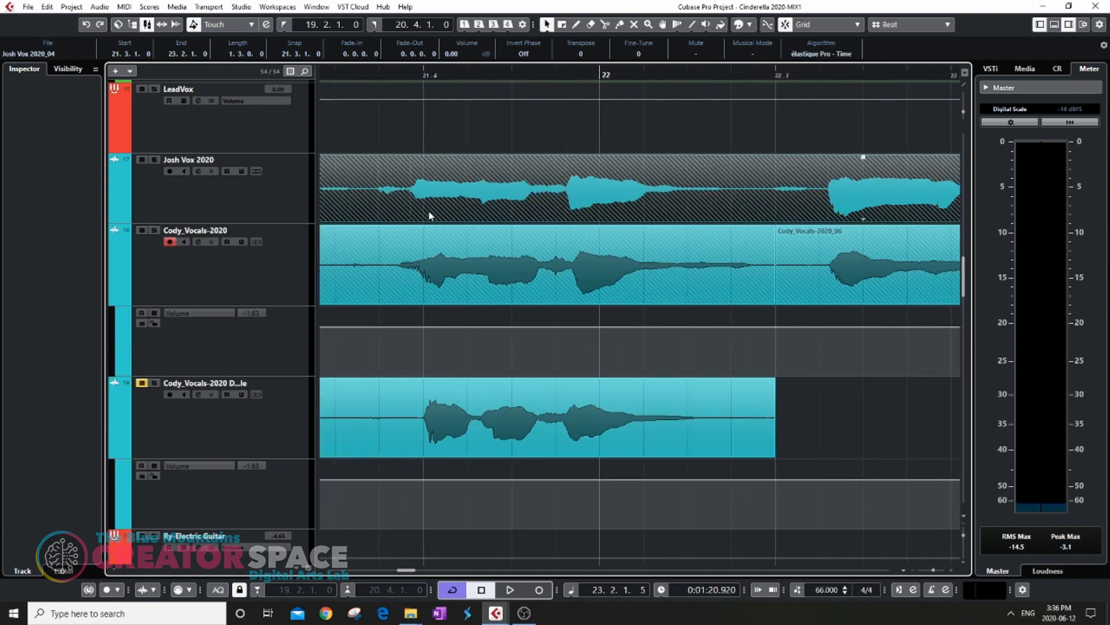
ctrl+scroll(586, 237, down, 2)
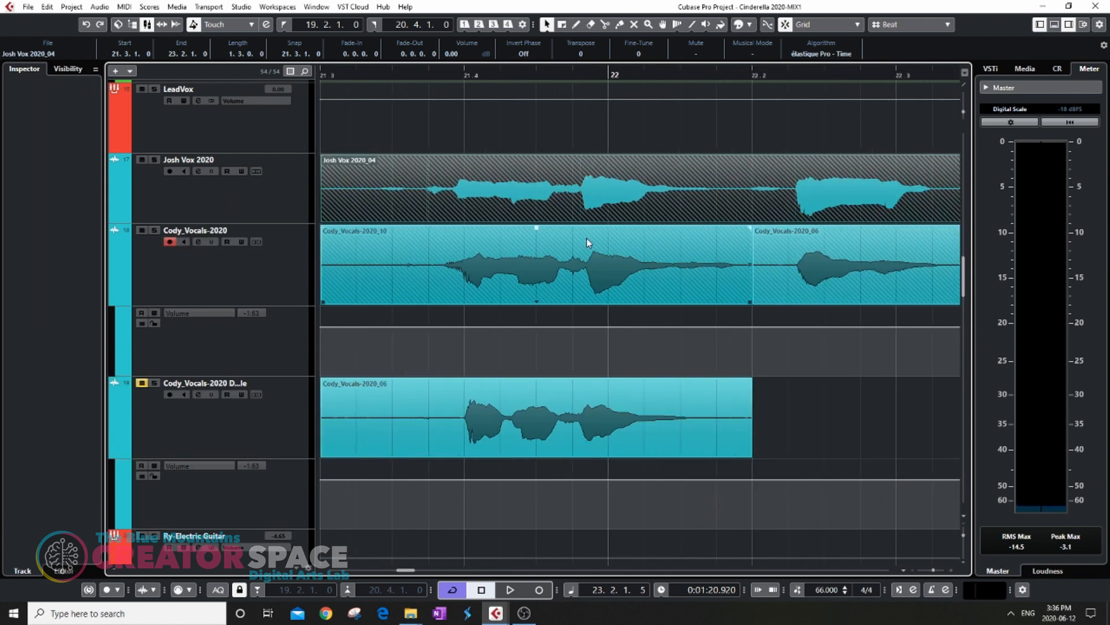
ctrl+scroll(607, 262, up, 4)
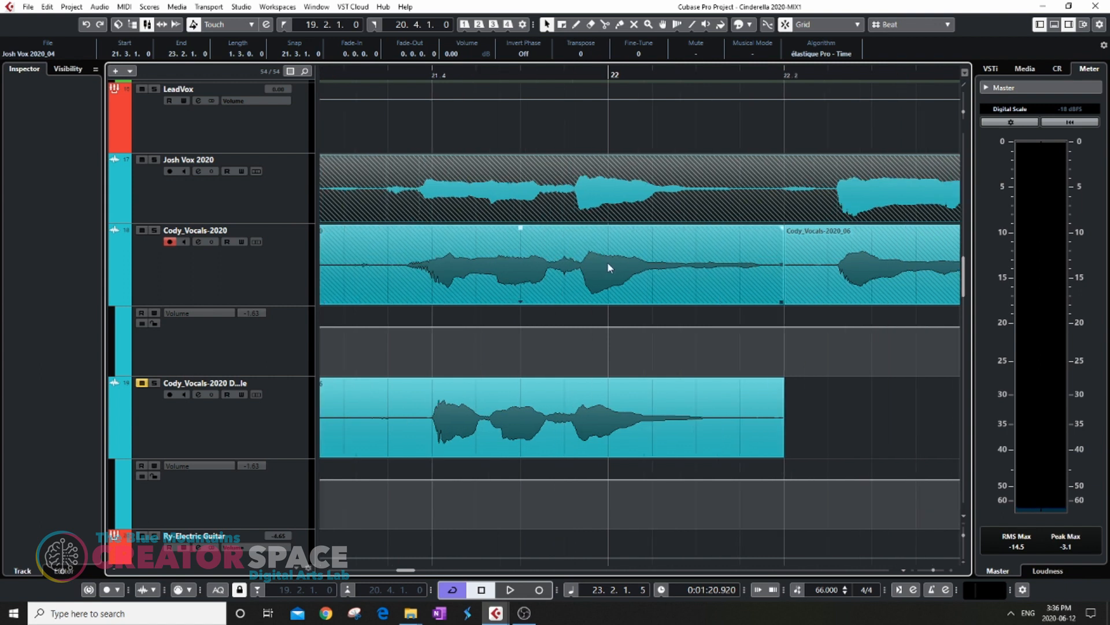
ctrl+scroll(541, 220, down, 8)
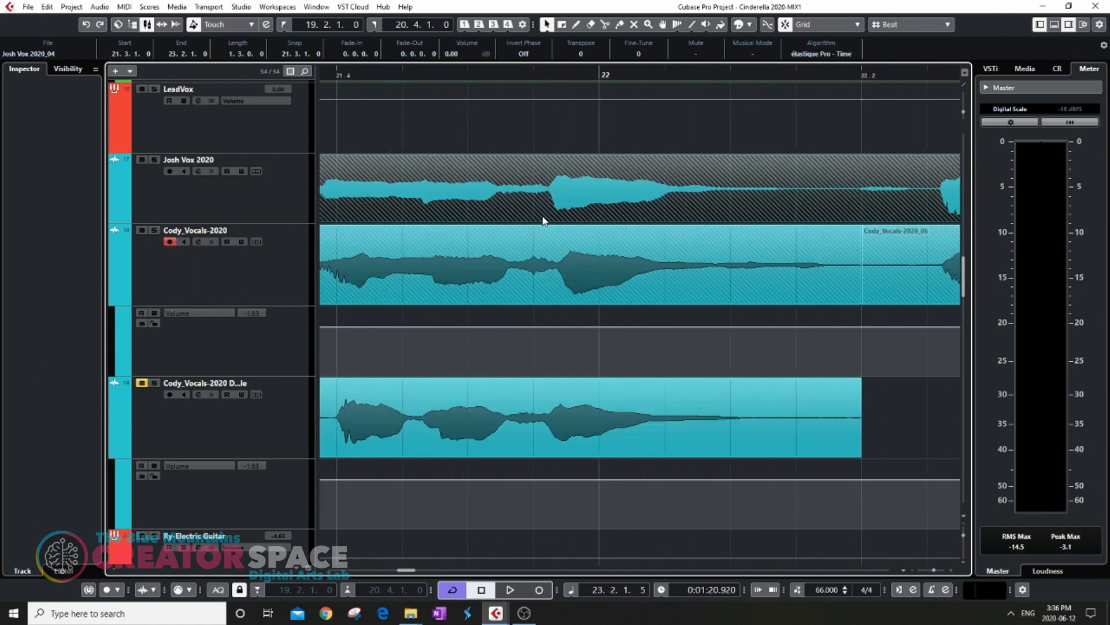
ctrl+scroll(726, 203, up, 5)
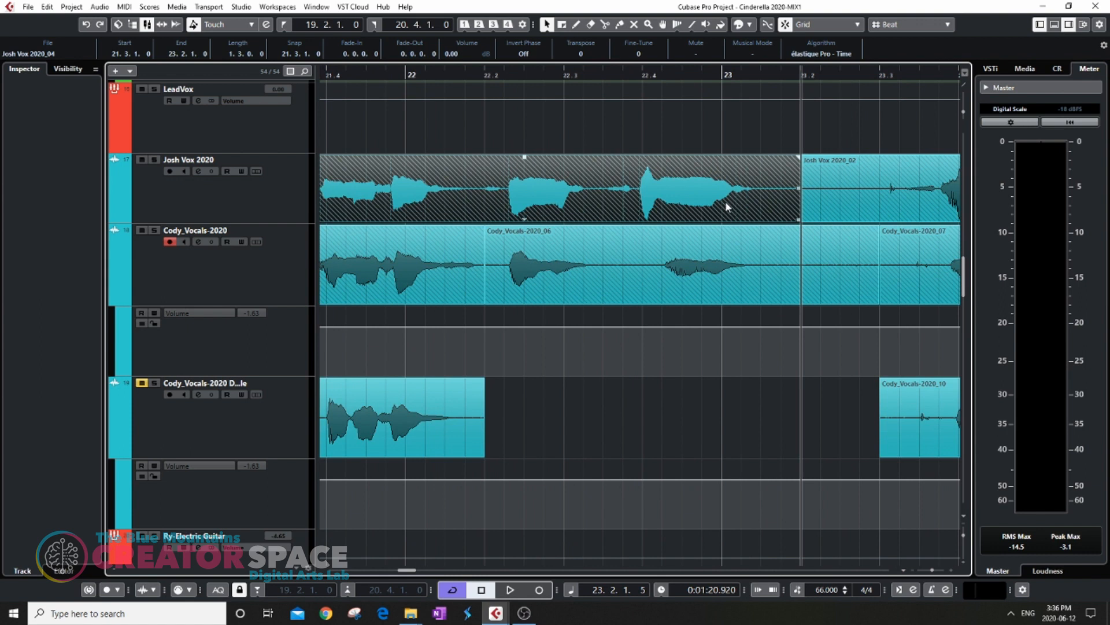
ctrl+scroll(723, 203, down, 5)
ctrl+scroll(727, 204, up, 2)
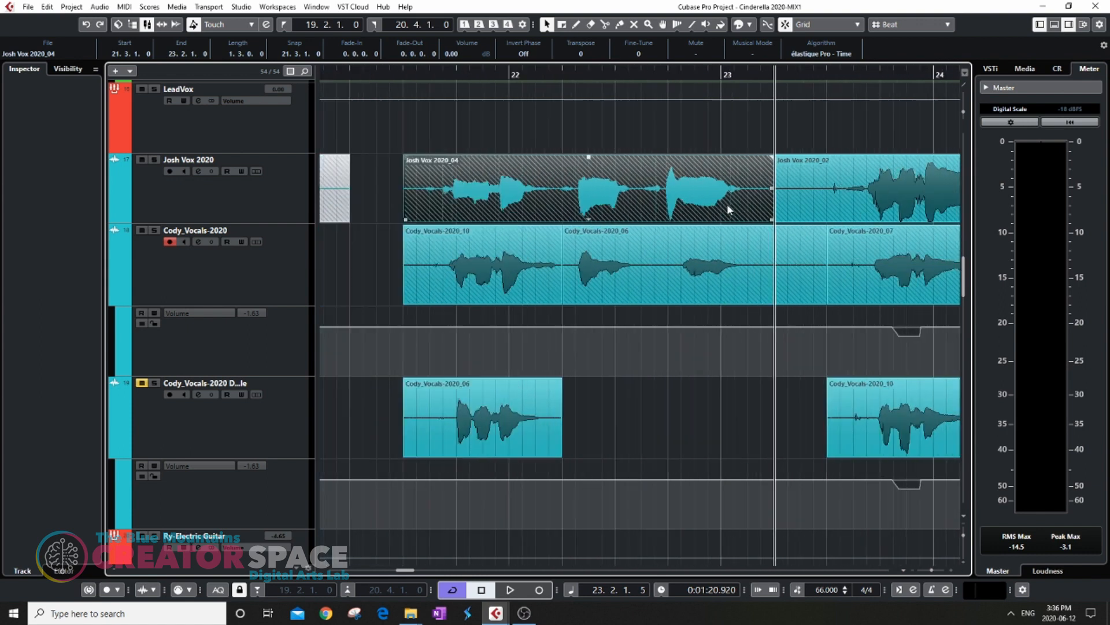
ctrl+scroll(724, 203, down, 3)
ctrl+scroll(723, 204, up, 7)
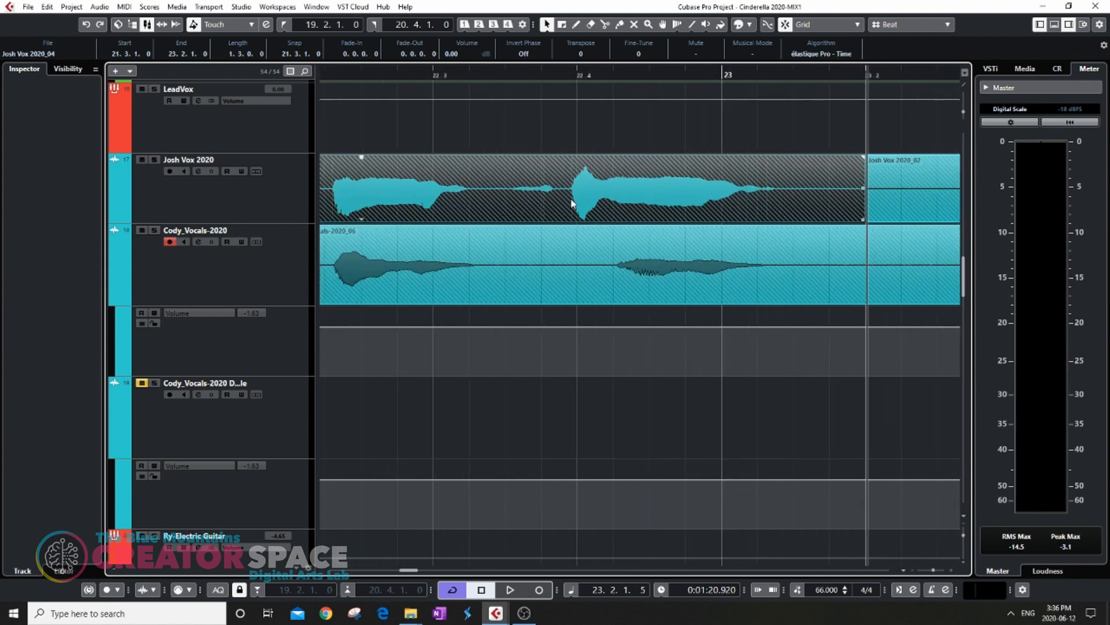
ctrl+scroll(695, 231, down, 4)
ctrl+scroll(419, 199, up, 5)
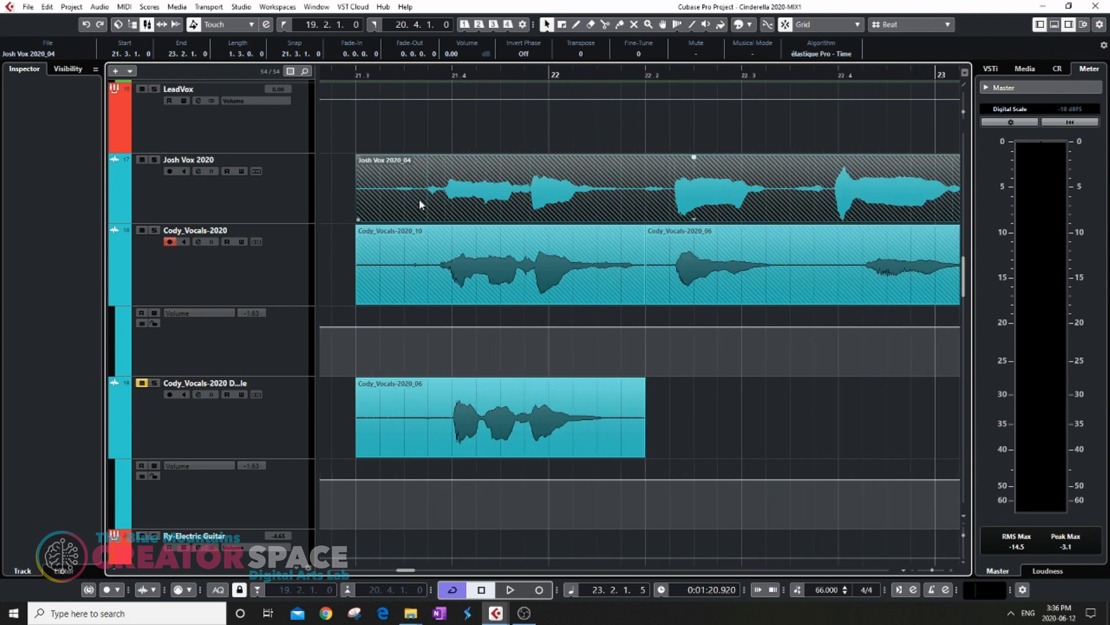
ctrl+scroll(446, 198, up, 2)
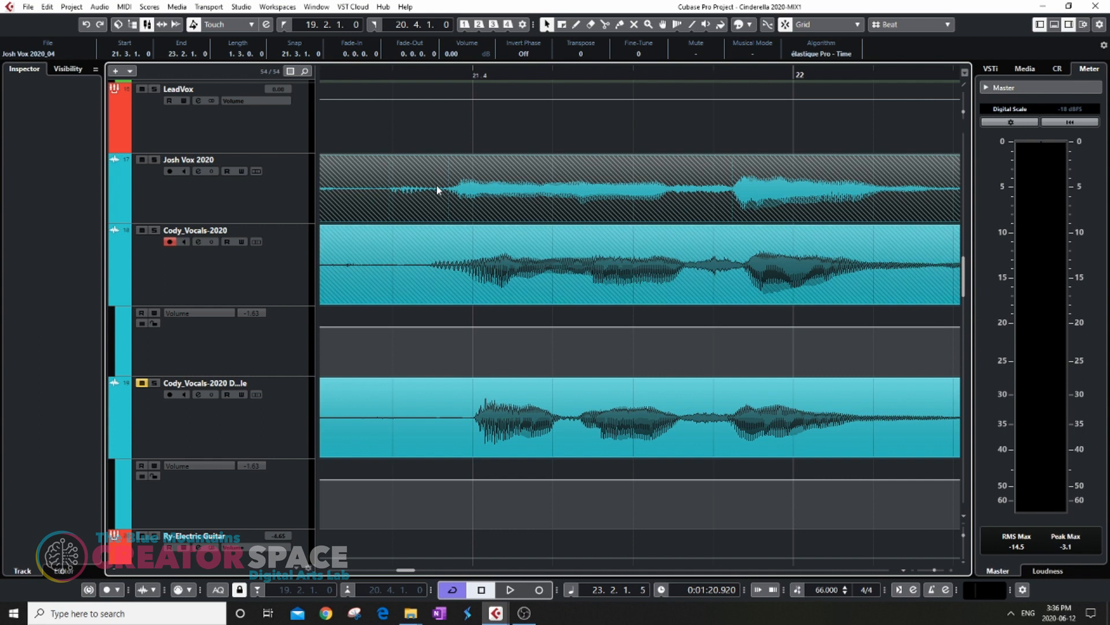
click(353, 76)
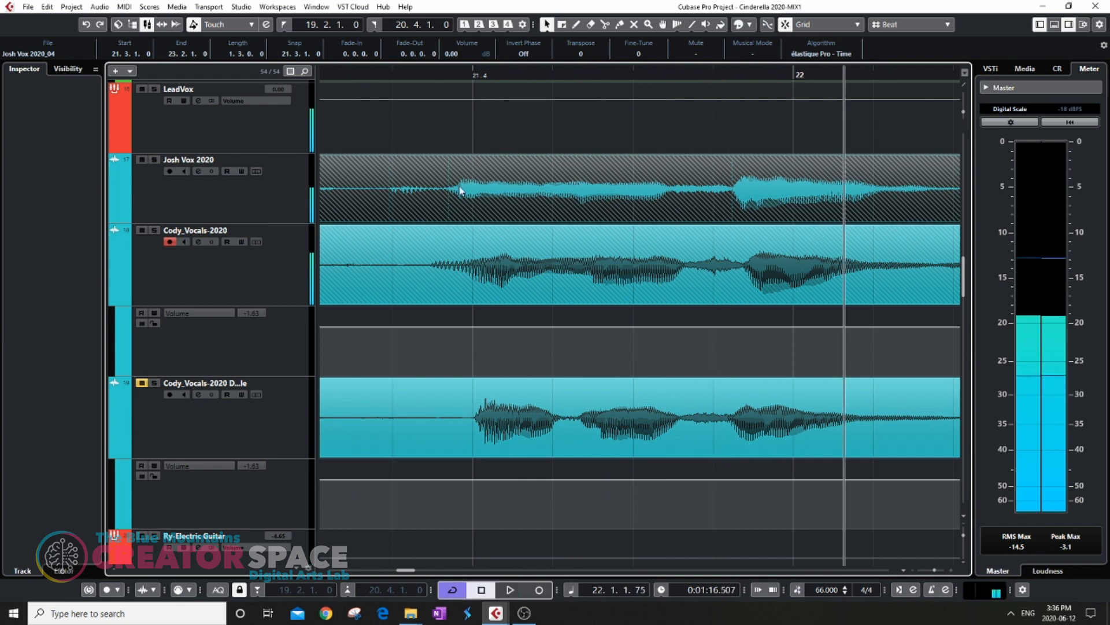
key(space)
Step: Split the upper lead vocal clip at 22.2.1 and select the part before the split
key(g)
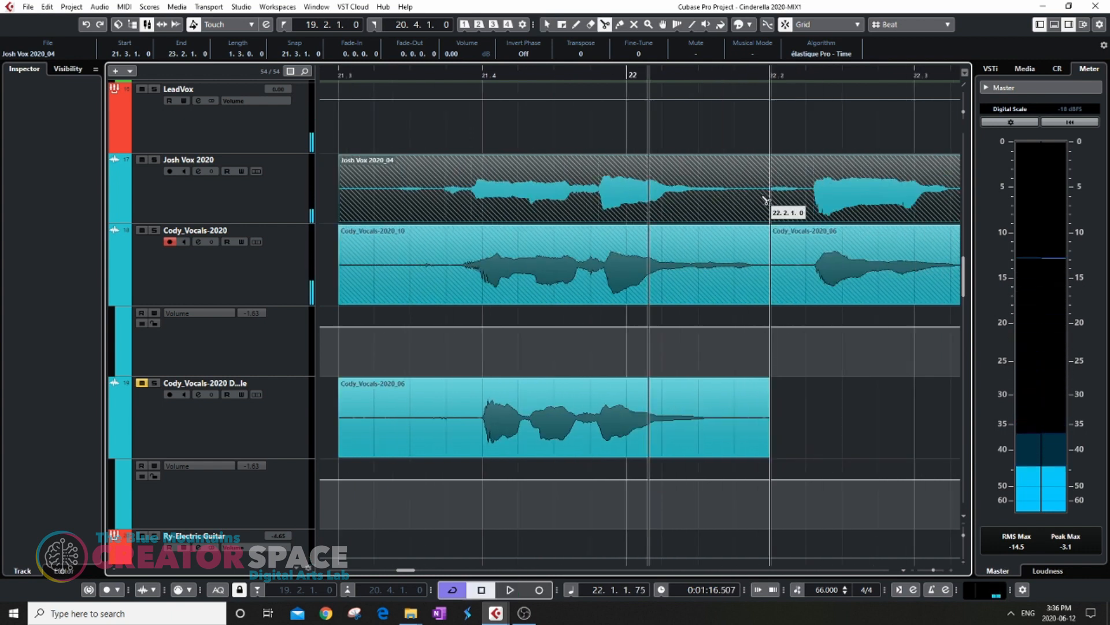
alt+click(772, 199)
key(h)
click(844, 202)
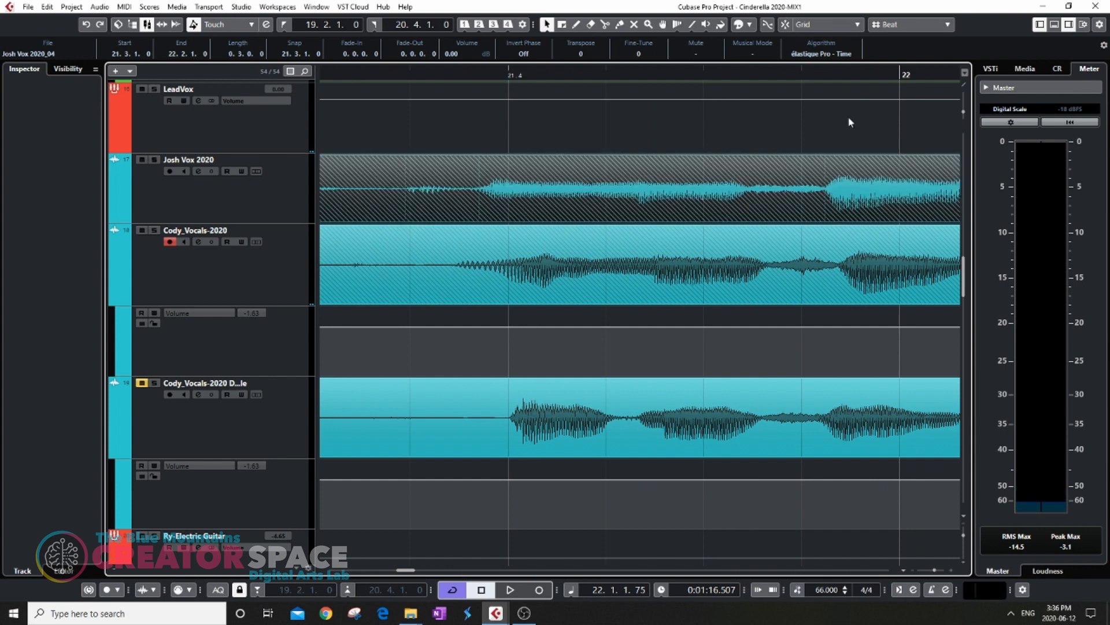
Step: Move the selected upper lead vocal clip slightly later so that it starts at 21.3.1.18
key(h)
drag(833, 191, 861, 200)
scroll(832, 241, down, 10)
scroll(851, 232, up, 5)
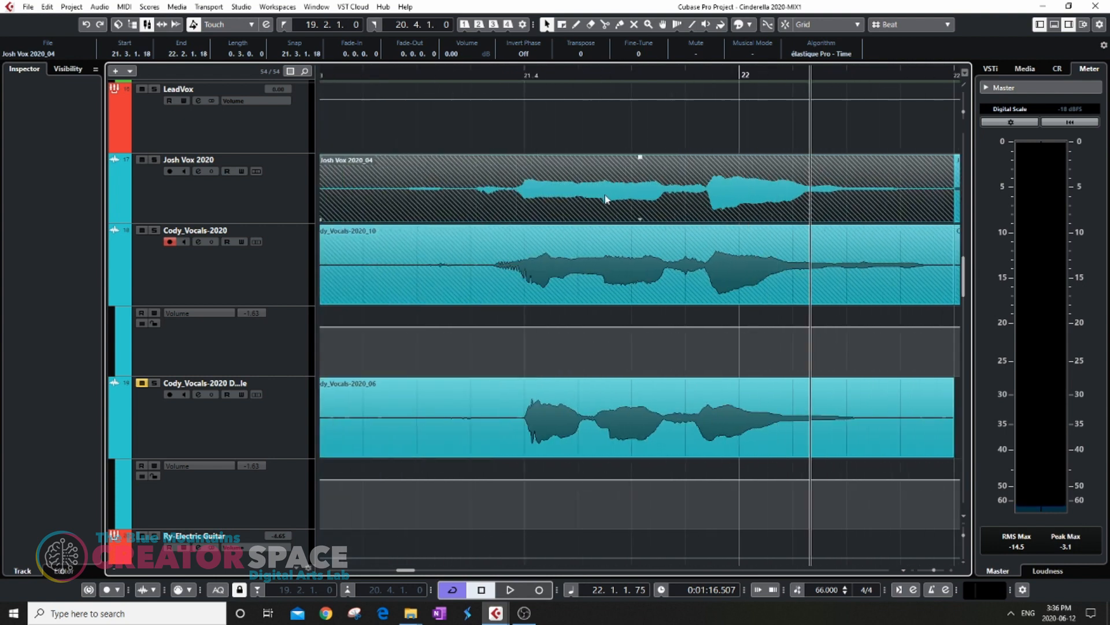
Step: Play back both lead vocals from 21.3.3 into beat 22.3 and compare their phrase timing
scroll(605, 199, up, 2)
click(376, 75)
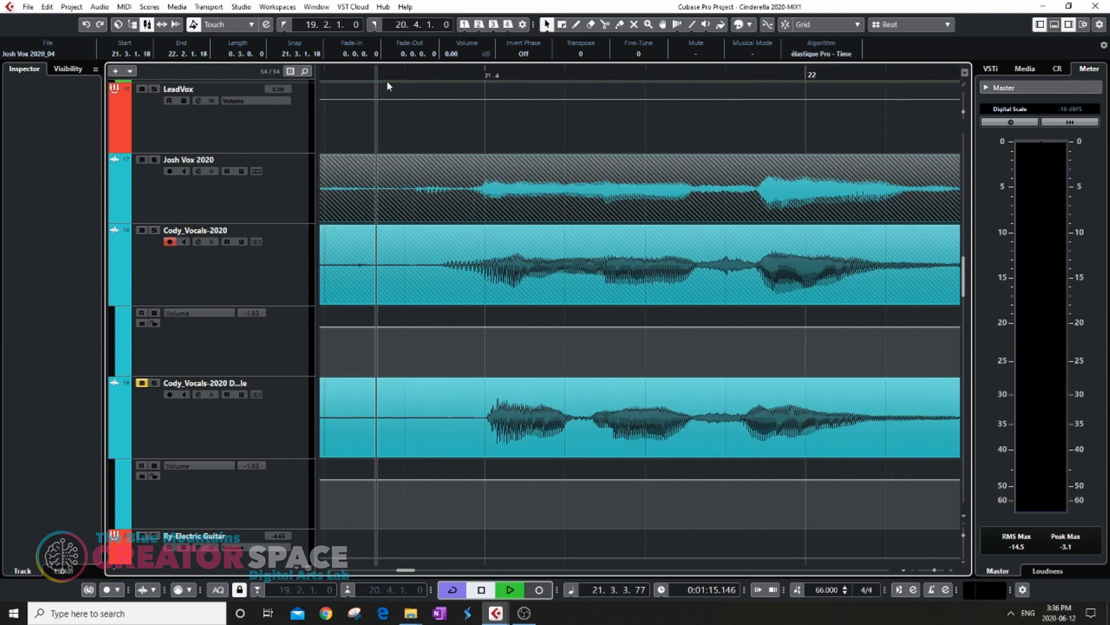
key(space)
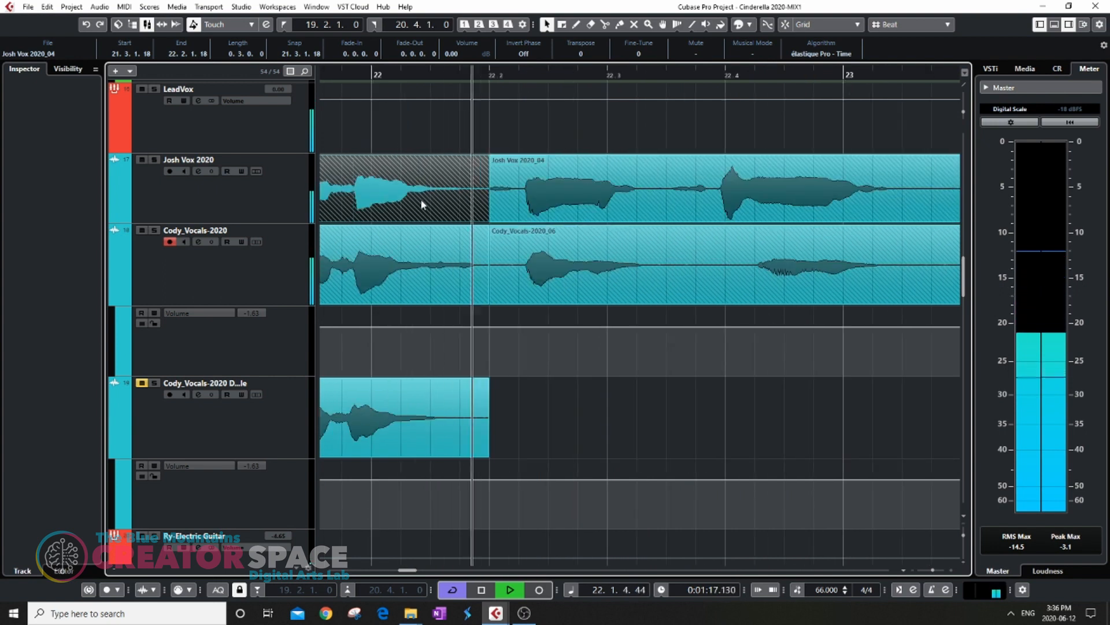
key(space)
scroll(556, 225, up, 2)
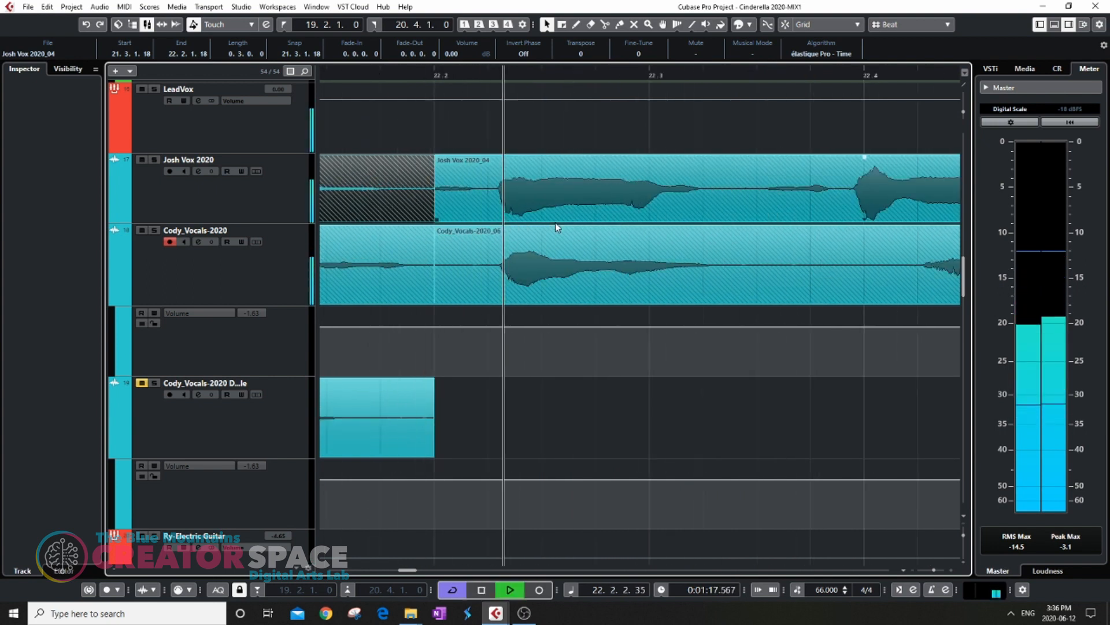
key(space)
scroll(510, 214, up, 4)
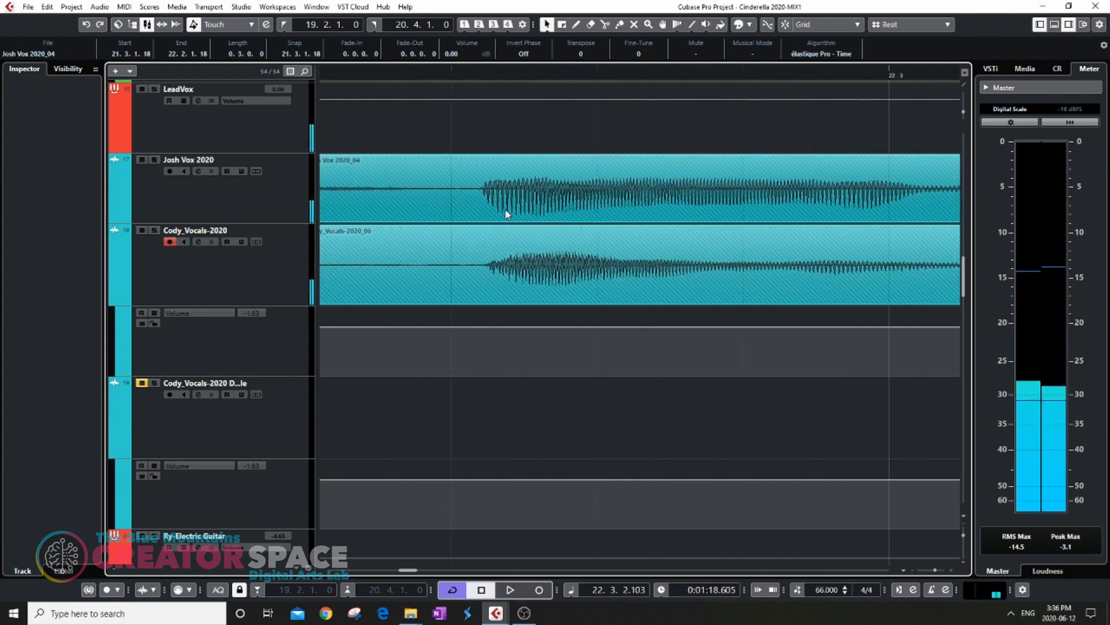
scroll(531, 212, down, 5)
scroll(530, 213, up, 1)
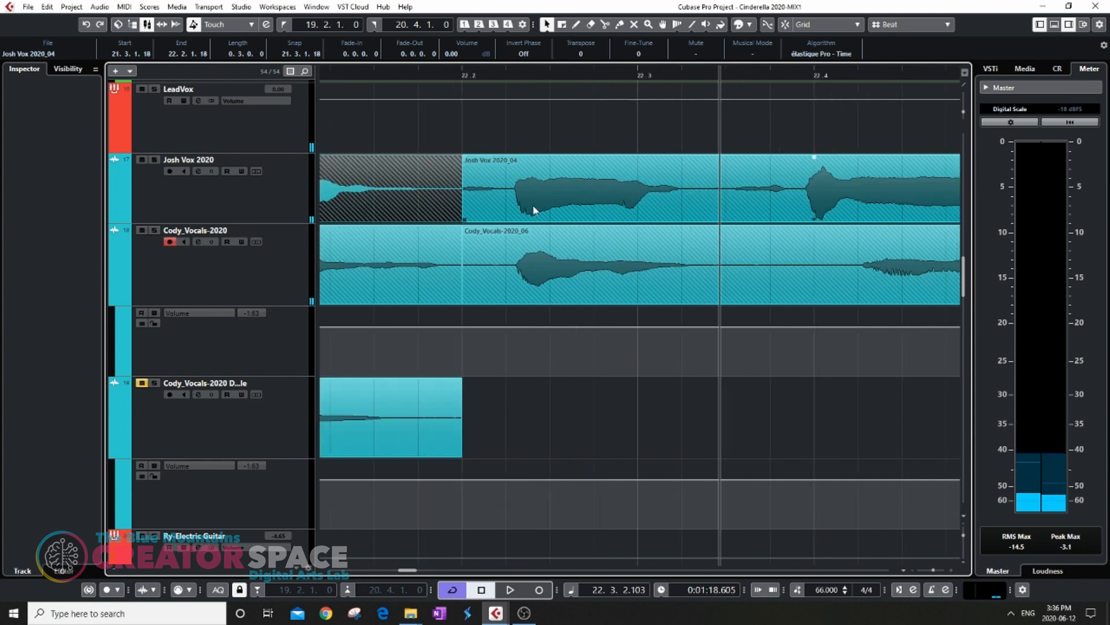
Step: Move the following upper lead vocal clip later to 22.2.1.11 and extend its start back to 22.1.4.61
click(537, 201)
drag(537, 200, 541, 201)
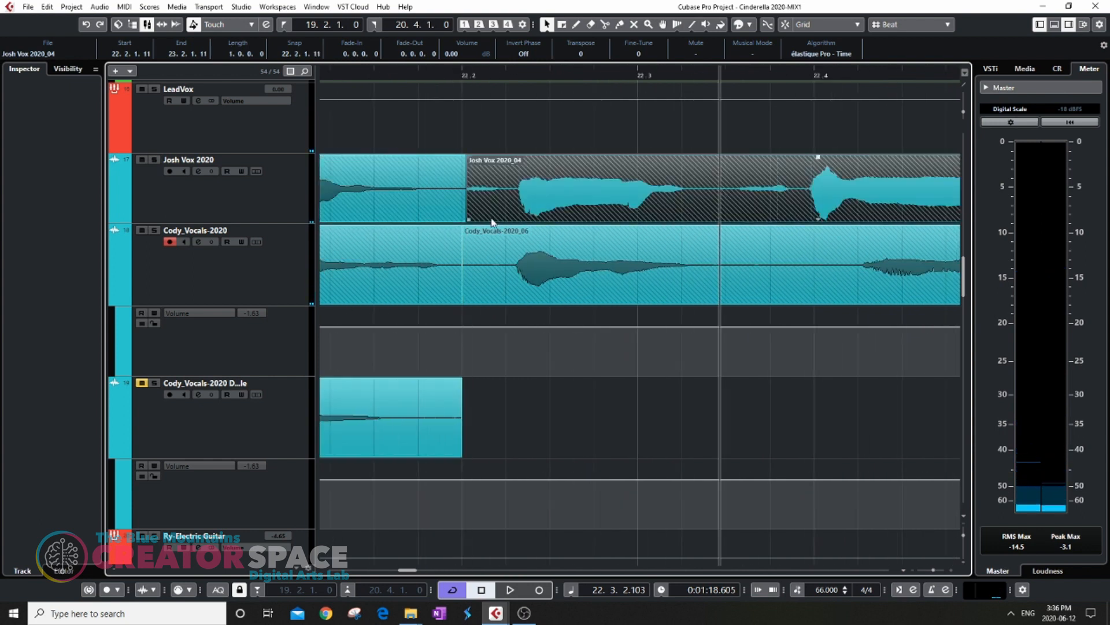
drag(469, 219, 441, 219)
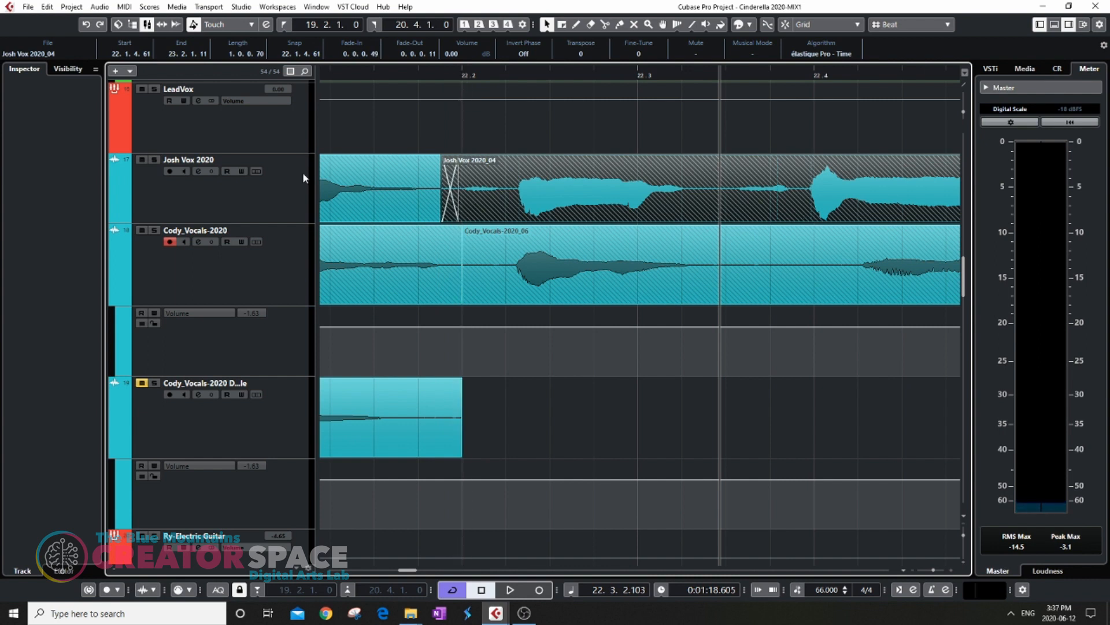
Step: Play back the adjusted upper lead vocal with the other vocals from 22.3 into bar 23
scroll(433, 211, down, 4)
scroll(769, 217, up, 3)
scroll(536, 185, down, 2)
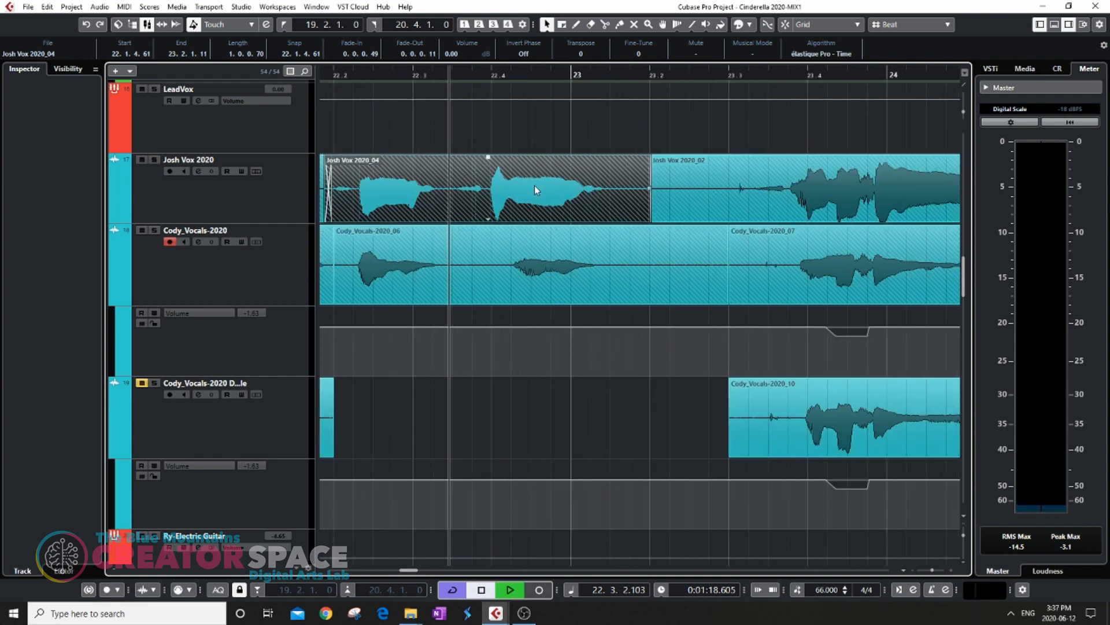
key(space)
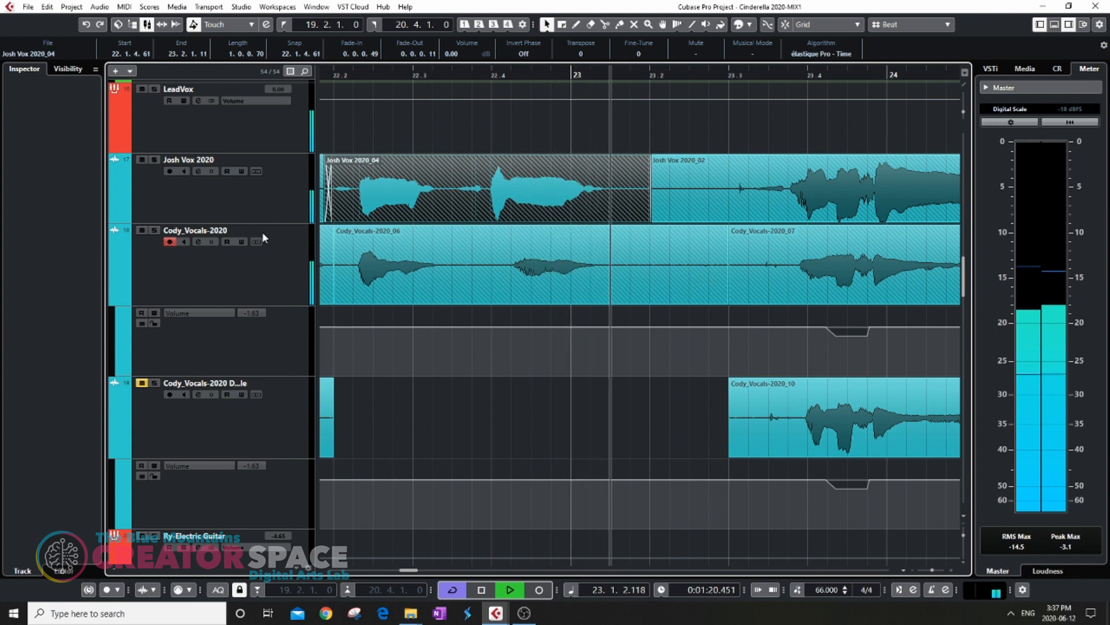
key(space)
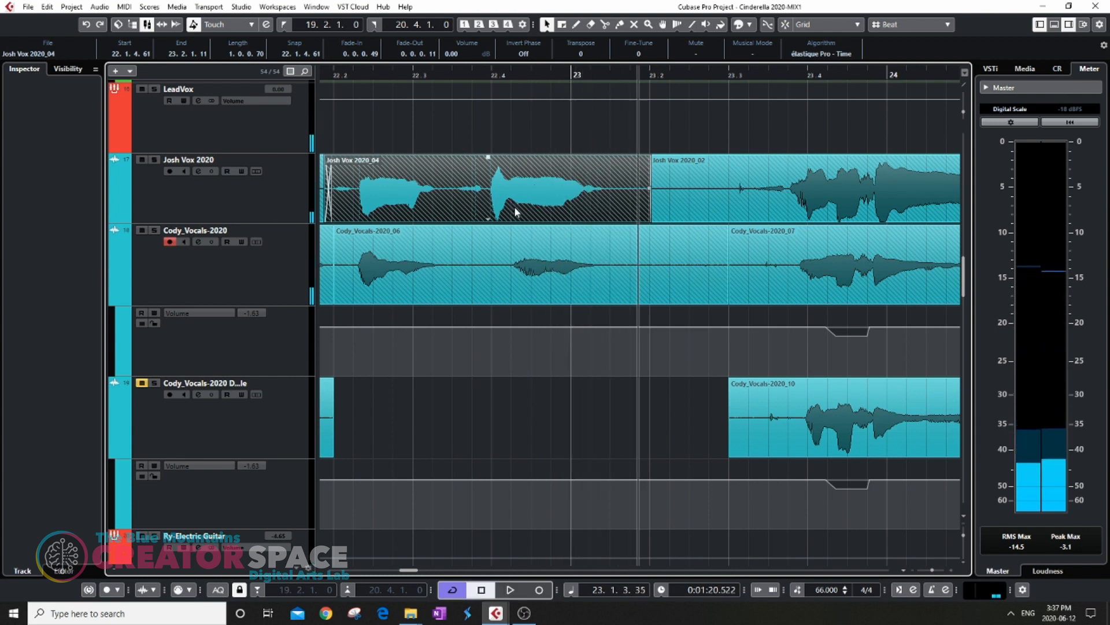
Step: Split the upper lead vocal at 22.3.4.74 and just before 23.2, and delete the short piece in front of 23.2
scroll(518, 212, up, 2)
key(3)
click(470, 213)
key(1)
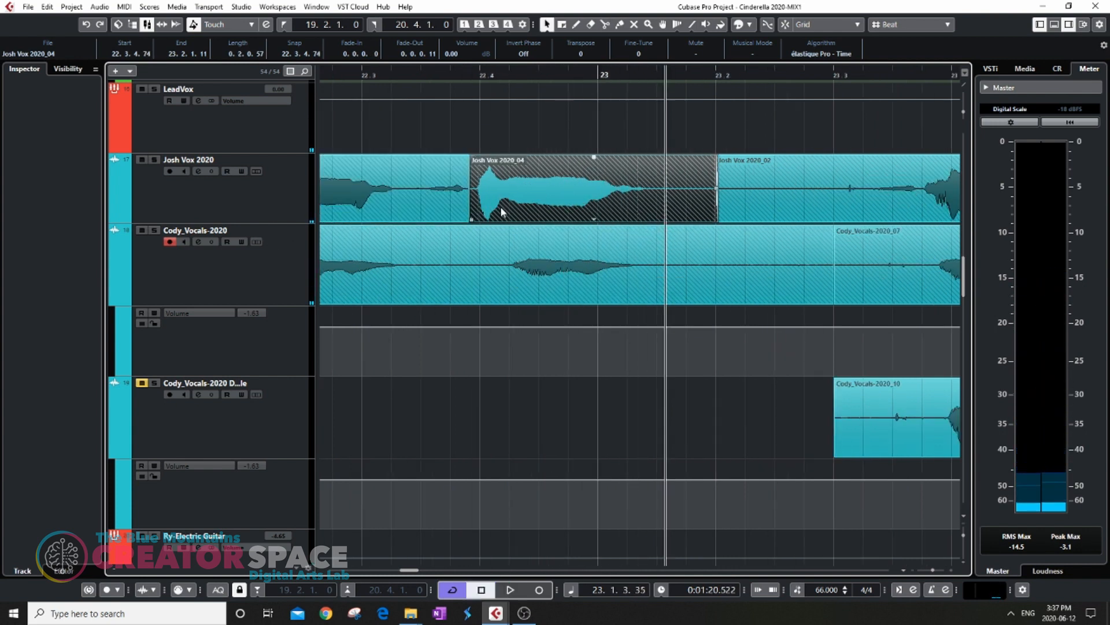
key(3)
click(699, 213)
drag(704, 127, 714, 204)
key(Delete)
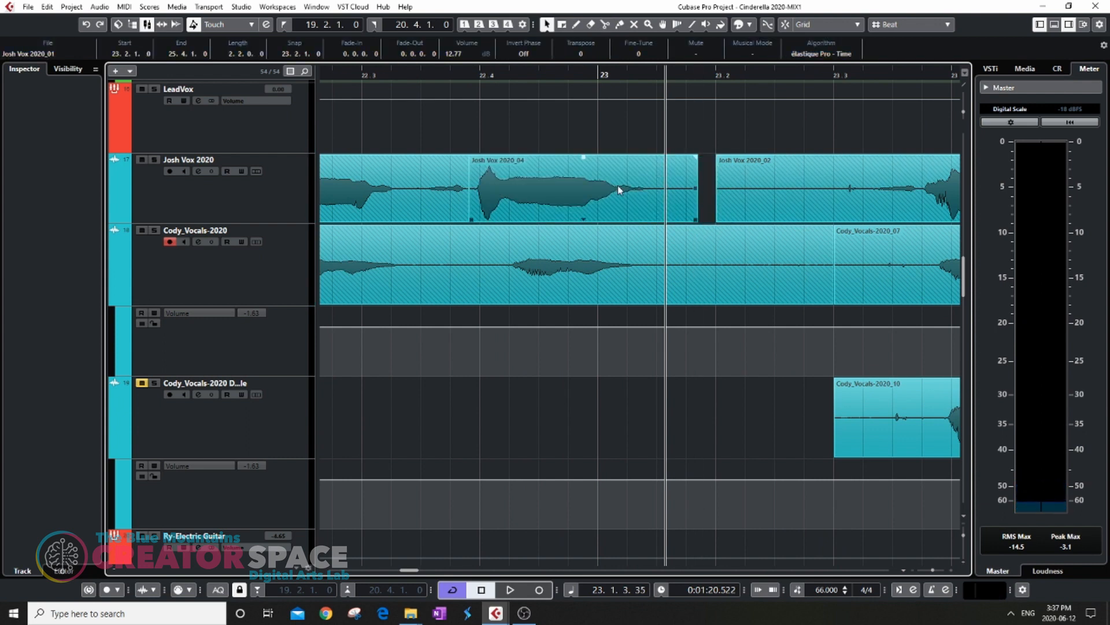
Step: Trim the end of the upper lead vocal phrase starting at 22.3.4.74 to 23.1.2.98, including the leftover take clips beneath it
scroll(531, 206, up, 1)
scroll(526, 217, down, 1)
ctrl+scroll(526, 217, up, 2)
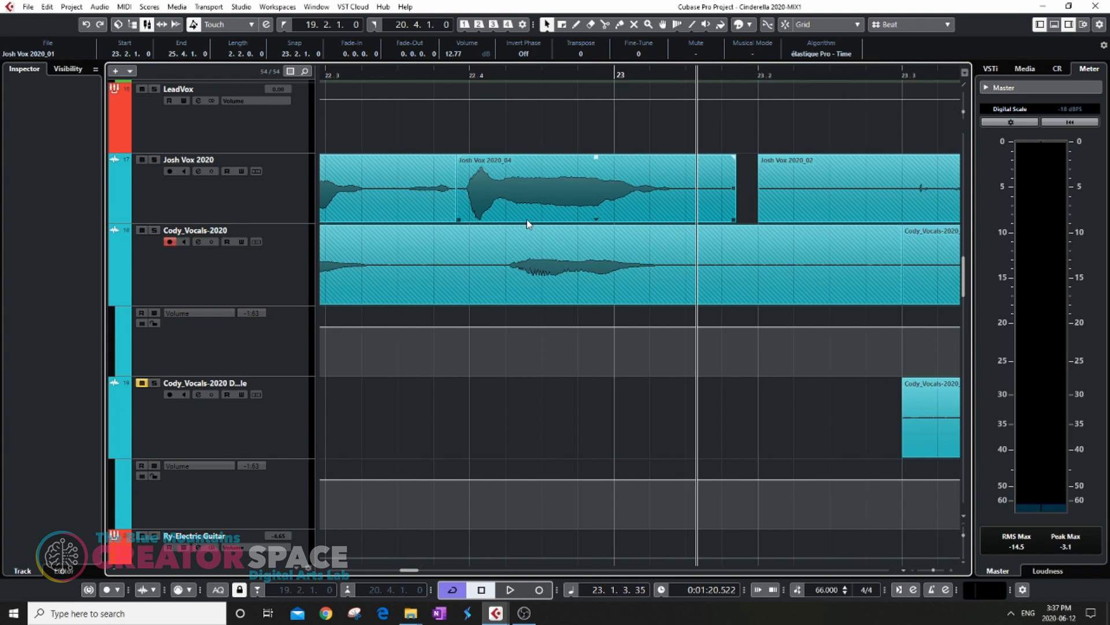
click(477, 194)
drag(837, 220, 750, 215)
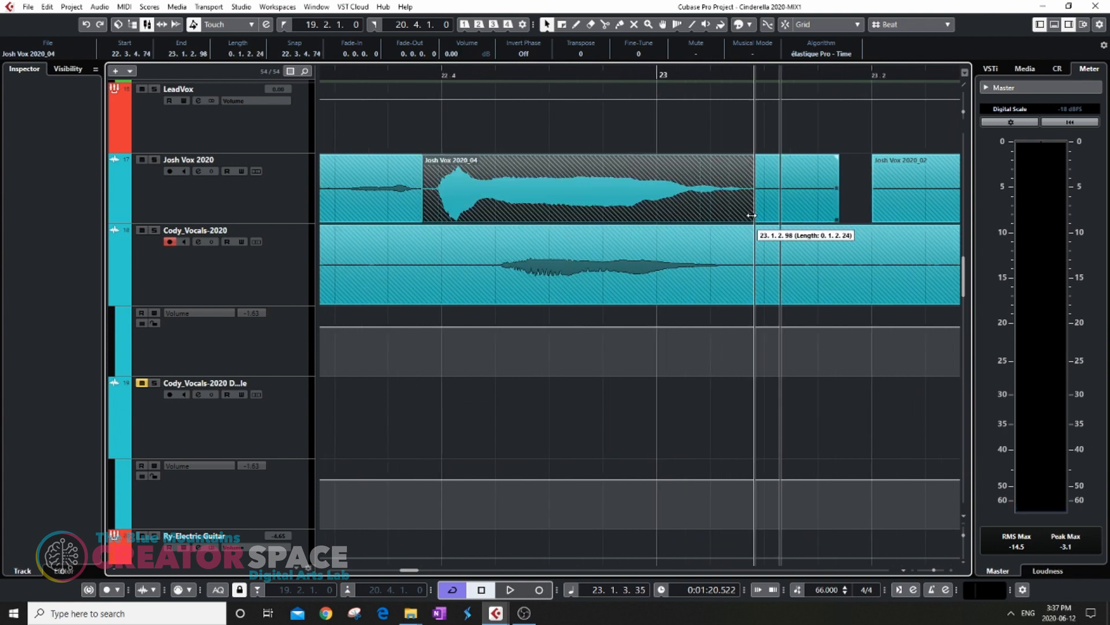
click(853, 212)
drag(838, 218, 723, 214)
drag(836, 216, 752, 209)
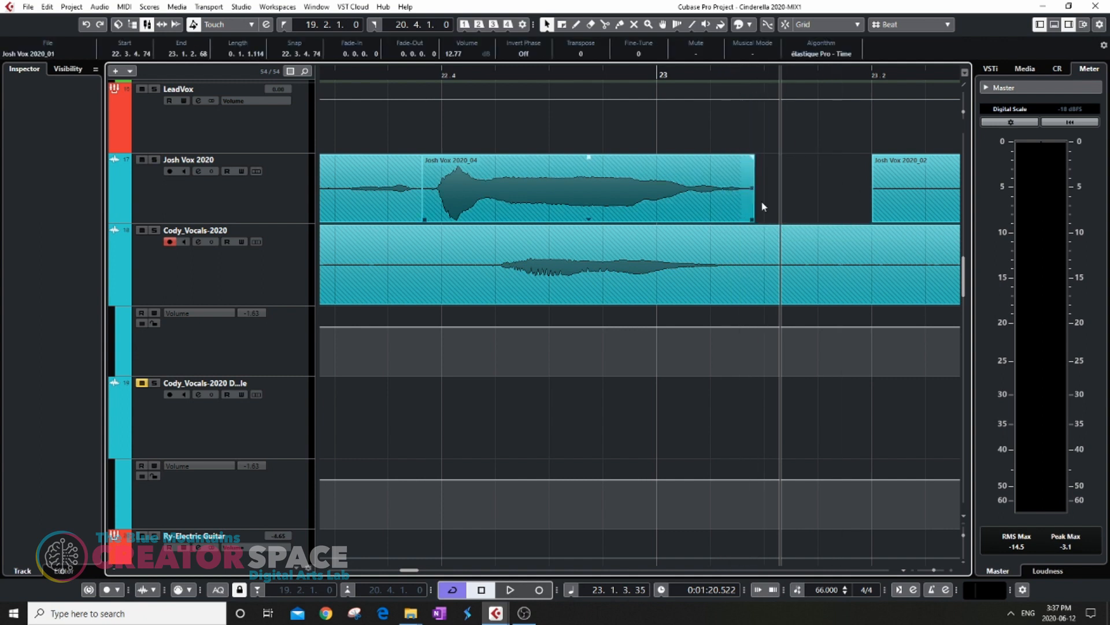
Step: Try to time-stretch the trimmed upper lead vocal phrase to start at 22.4.1.88 and mute the take exposed in front of it
click(466, 205)
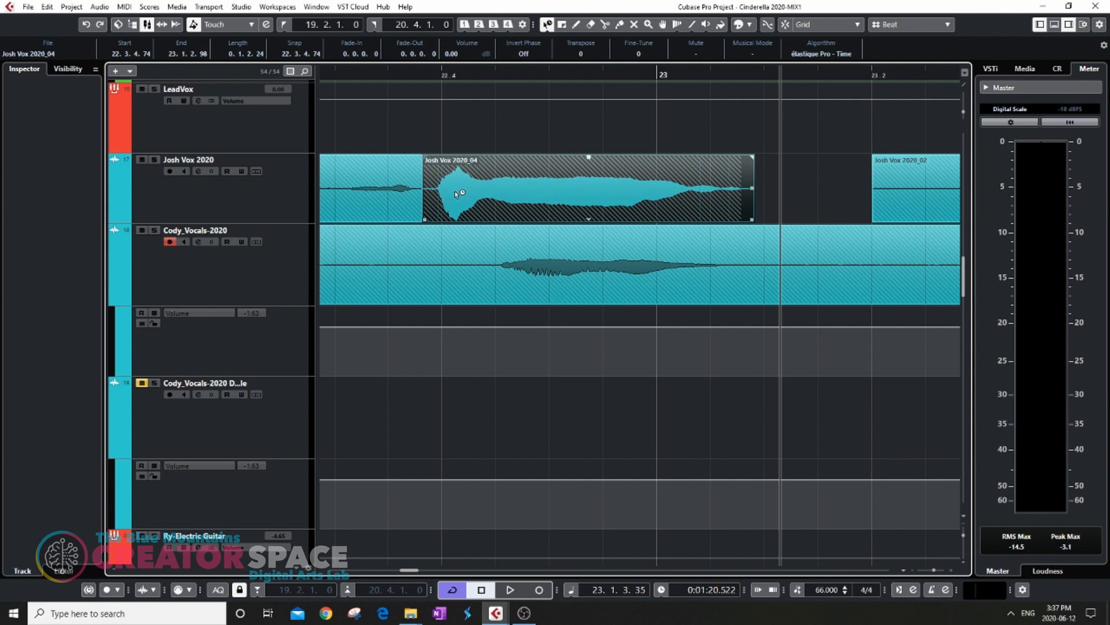
drag(425, 223, 493, 224)
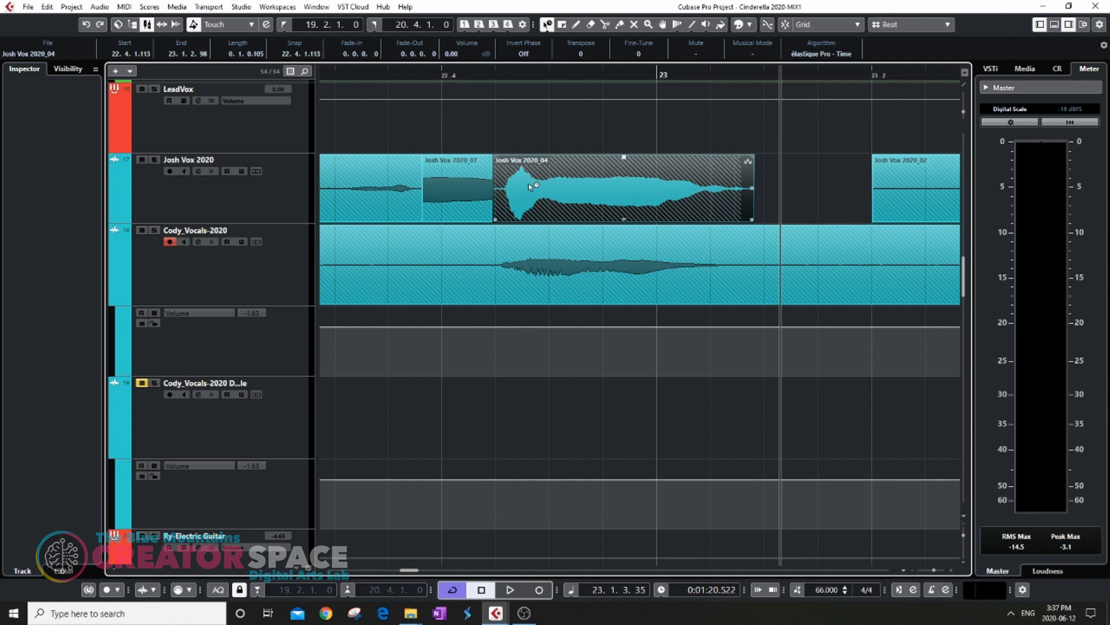
drag(496, 224, 483, 223)
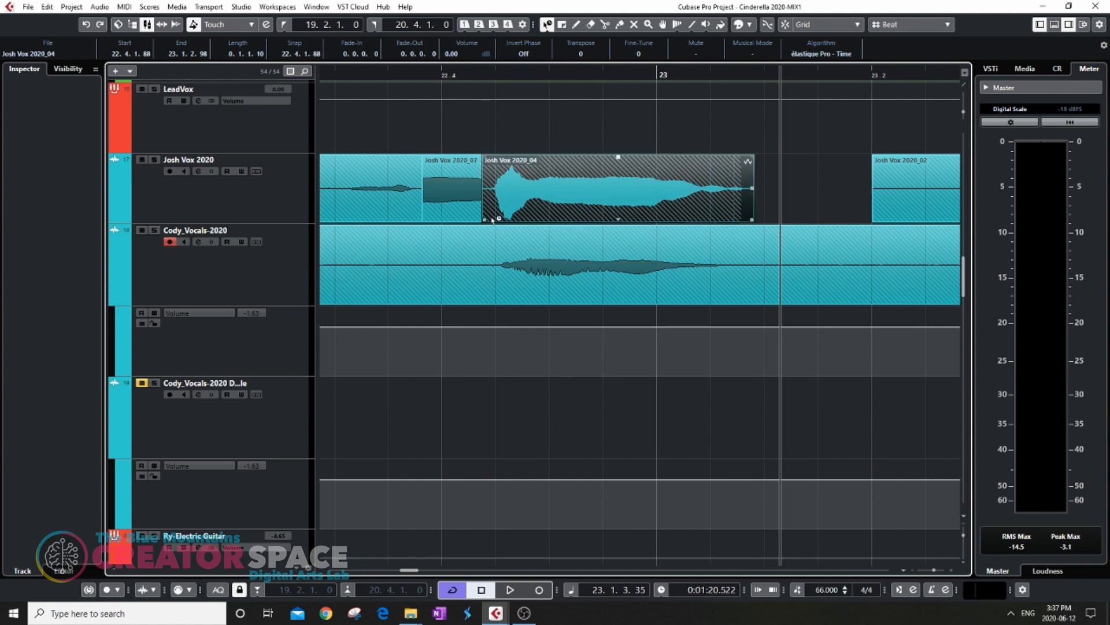
click(461, 206)
key(1)
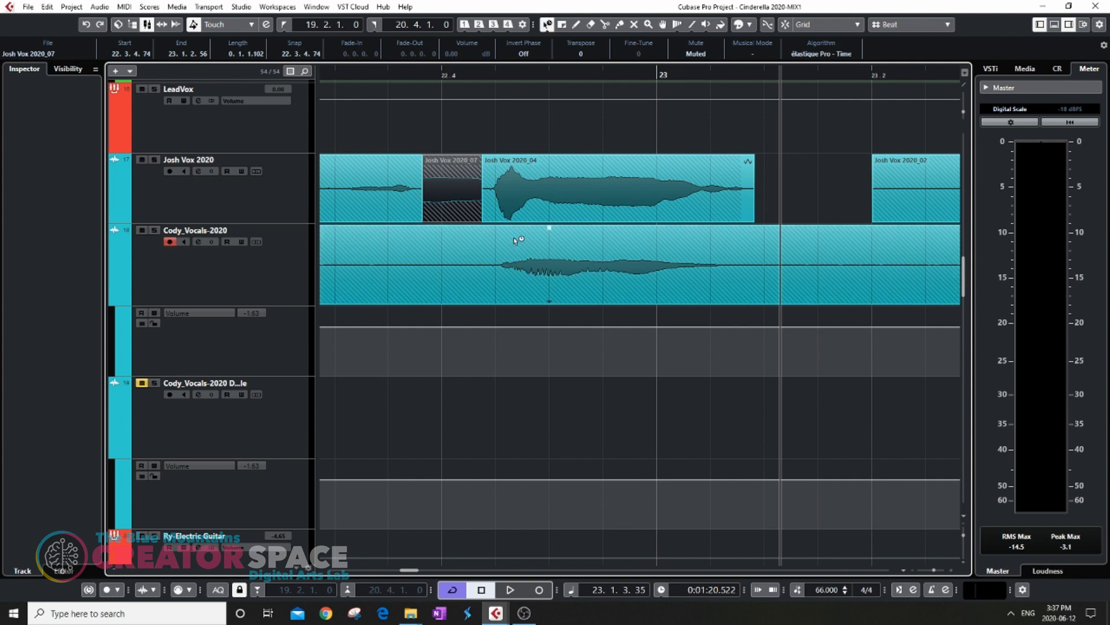
Step: Compare the stretched phrase with the other lead vocal and play both back from 22.3 into beat 22.4
scroll(517, 246, down, 5)
scroll(516, 246, up, 1)
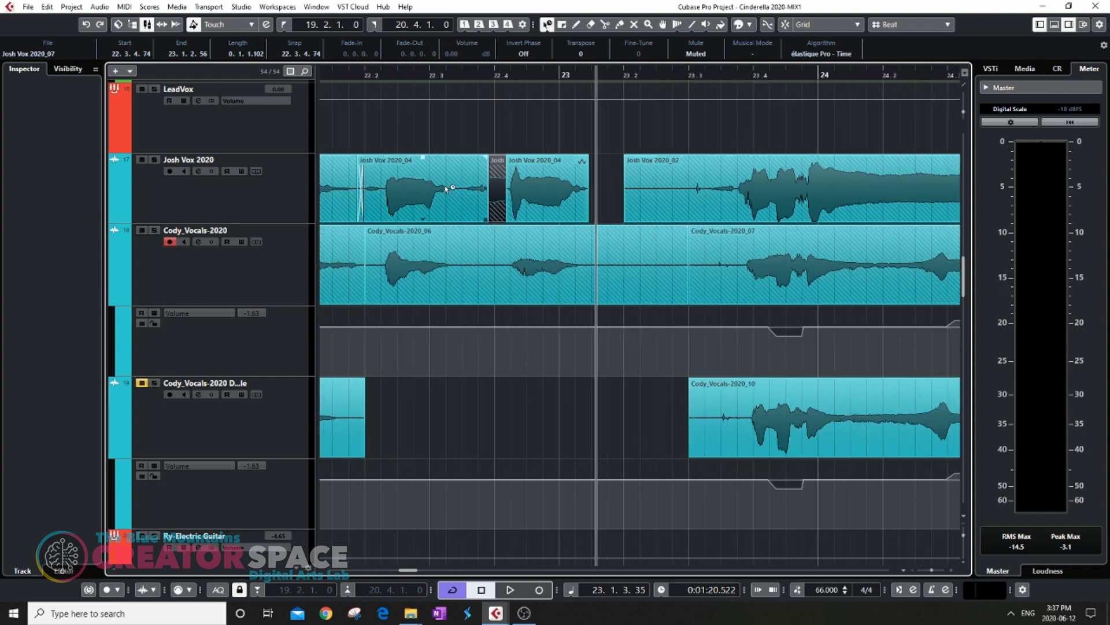
scroll(458, 198, up, 2)
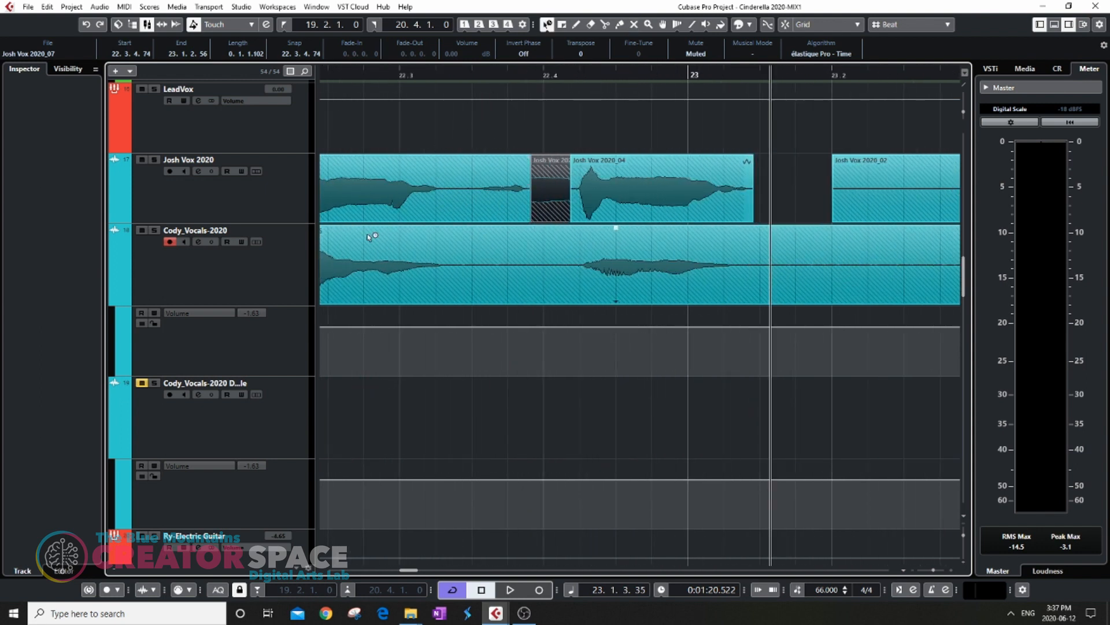
key(1)
click(403, 75)
key(space)
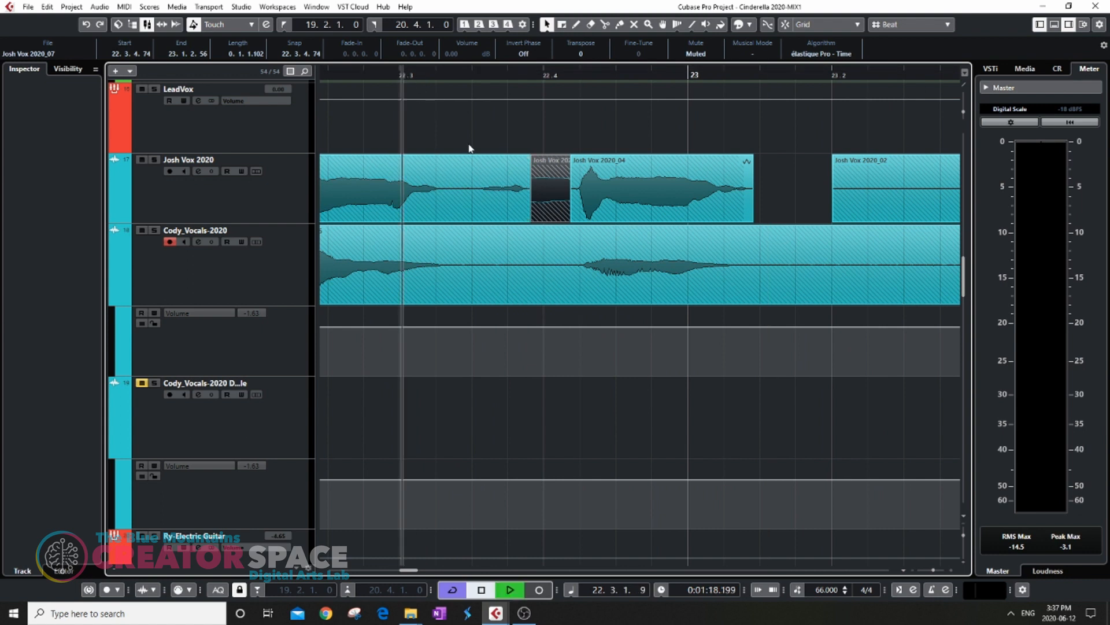
key(space)
Step: Try splitting the upper lead vocal at 22.3.2.110 and muting the quiet piece between there and 22.3.4.74
key(3)
click(469, 206)
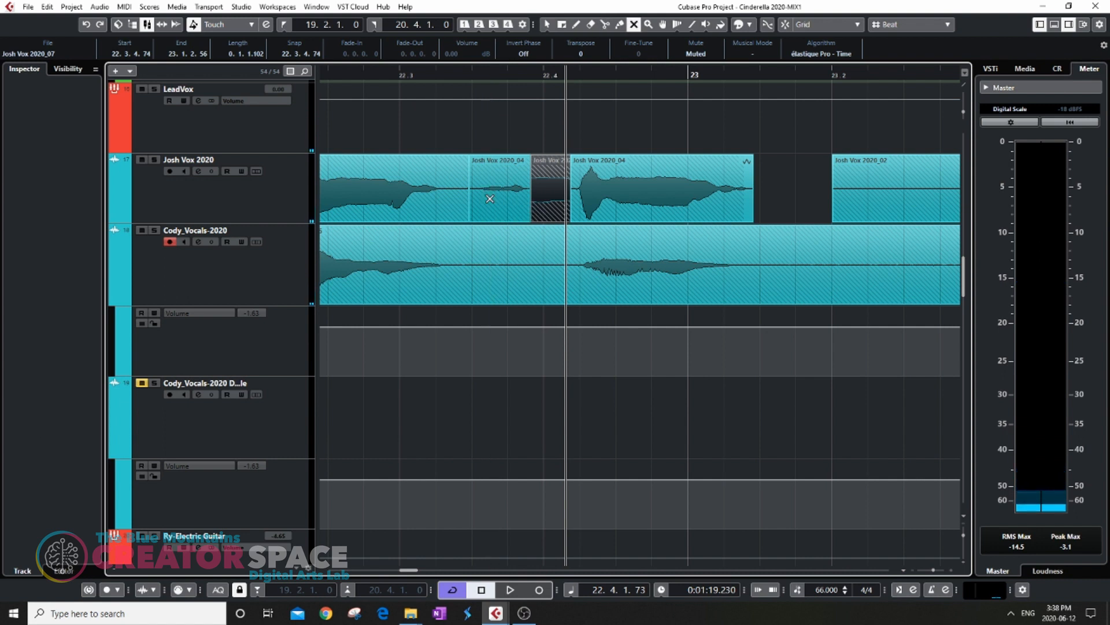
click(493, 199)
key(1)
Step: Play back the edited vocal phrases through bar 22 and past 23.2
key(g)
click(471, 75)
key(space)
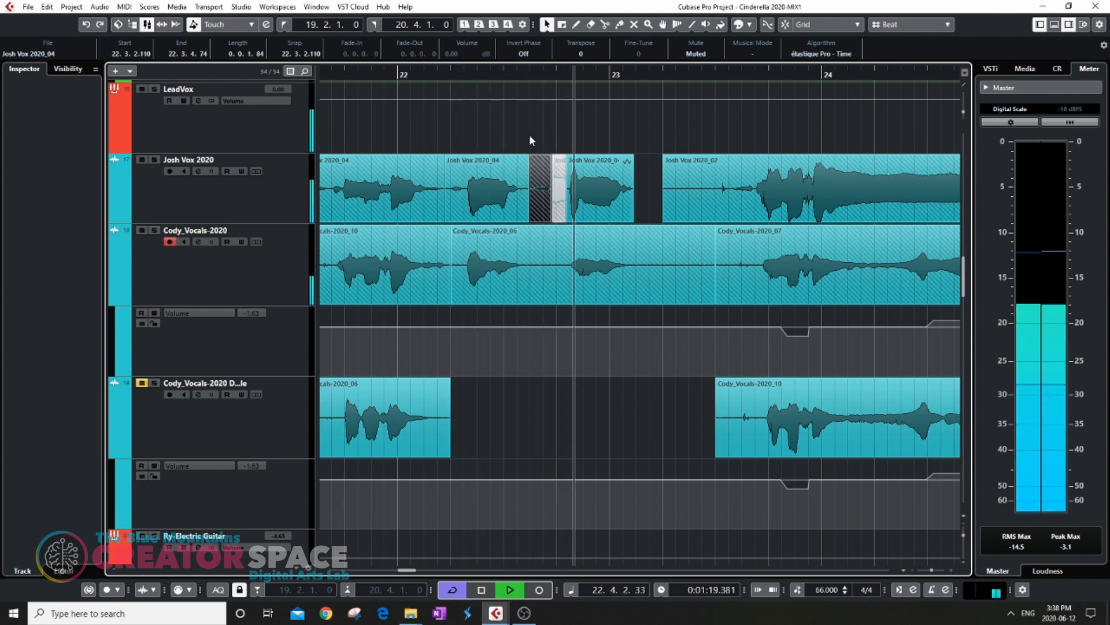
key(h)
key(h)
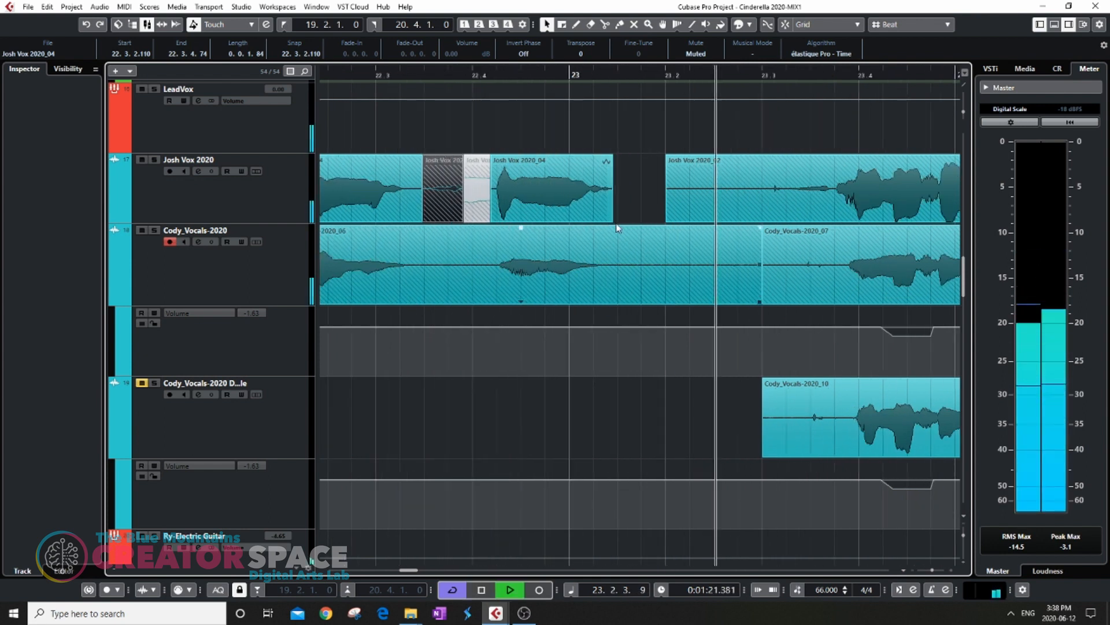
key(space)
Step: Show the upper lead vocal's take lanes, examine the alternative takes around bars 22 to 24, and hide the lanes again
click(256, 171)
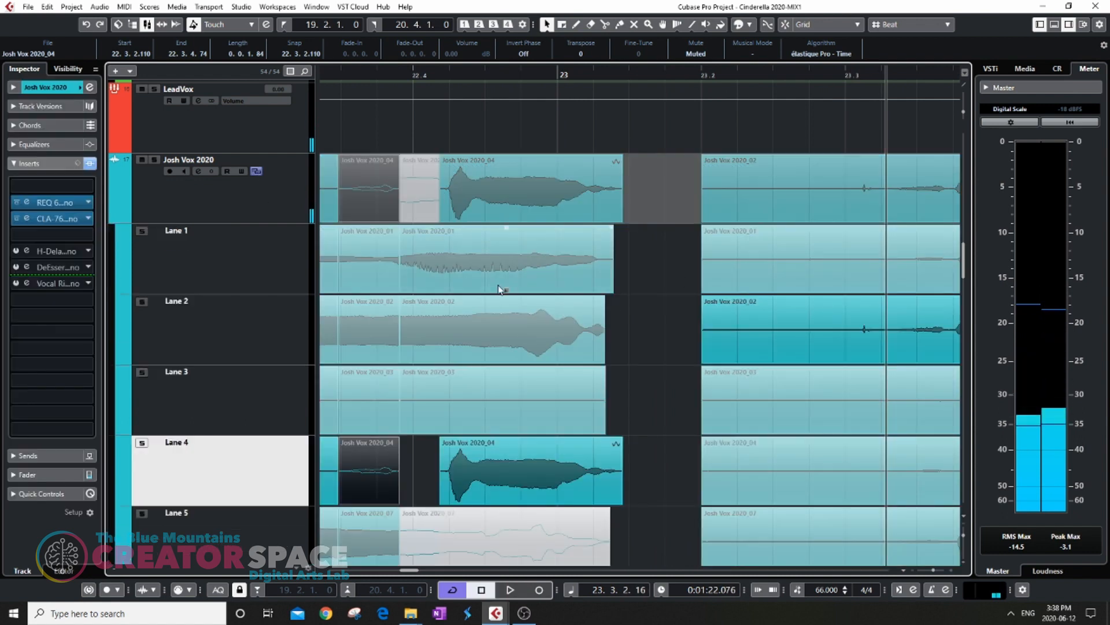
scroll(549, 367, down, 4)
scroll(549, 367, up, 4)
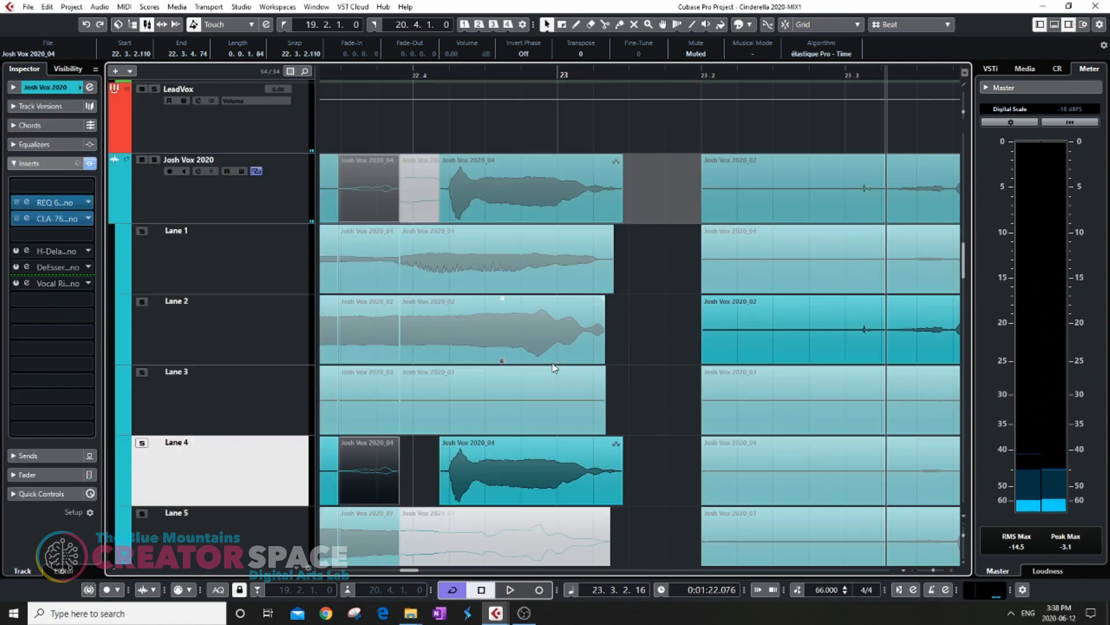
key(g)
scroll(609, 363, down, 3)
scroll(575, 357, up, 3)
scroll(515, 345, down, 4)
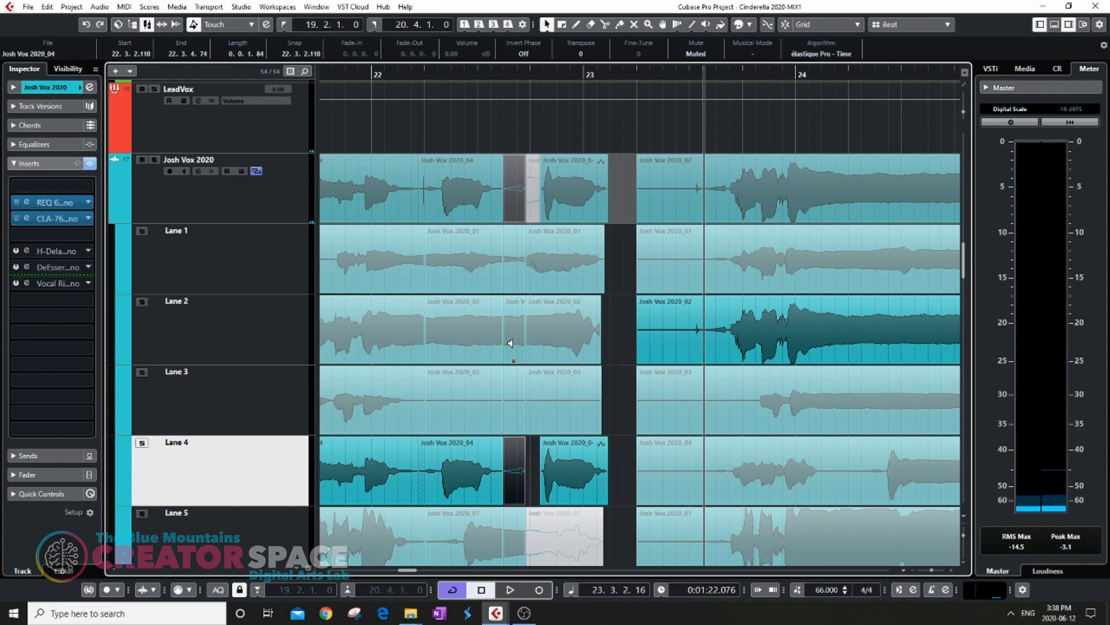
scroll(510, 343, up, 2)
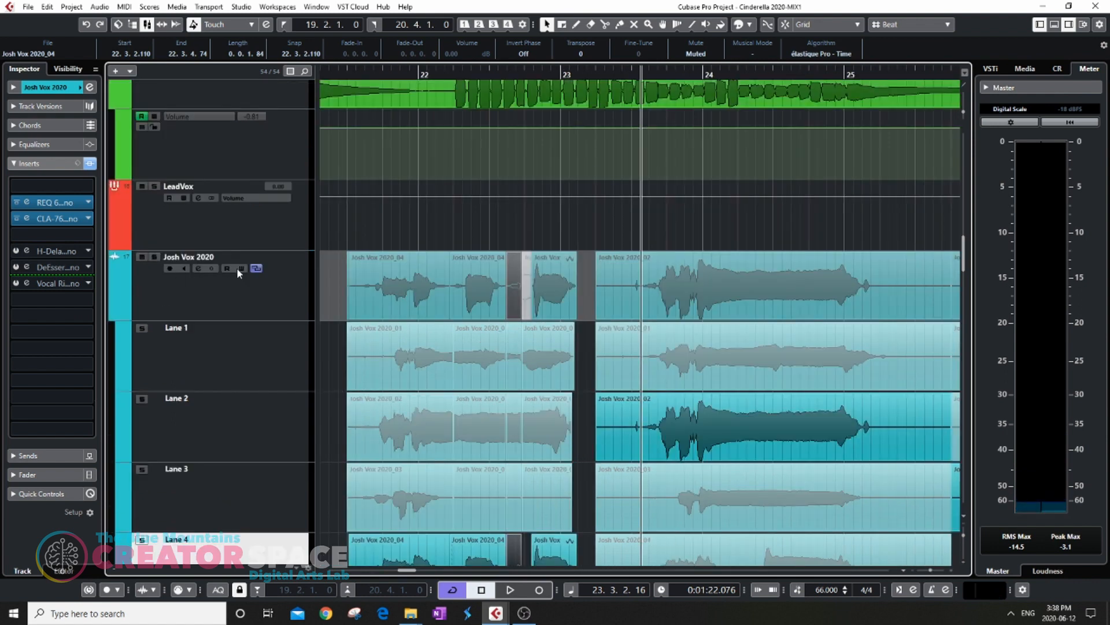
click(256, 268)
Step: Try moving the stretched upper lead vocal phrase earlier to 22.4.1.25 and play it back with the other vocals
scroll(549, 324, up, 4)
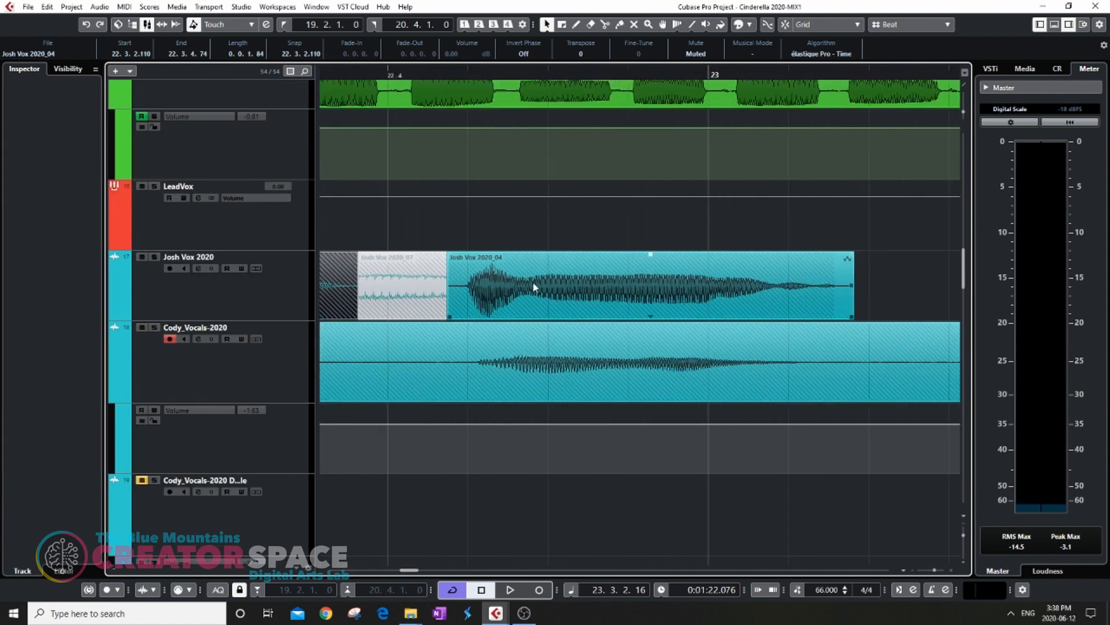
drag(736, 292, 694, 298)
scroll(747, 351, down, 4)
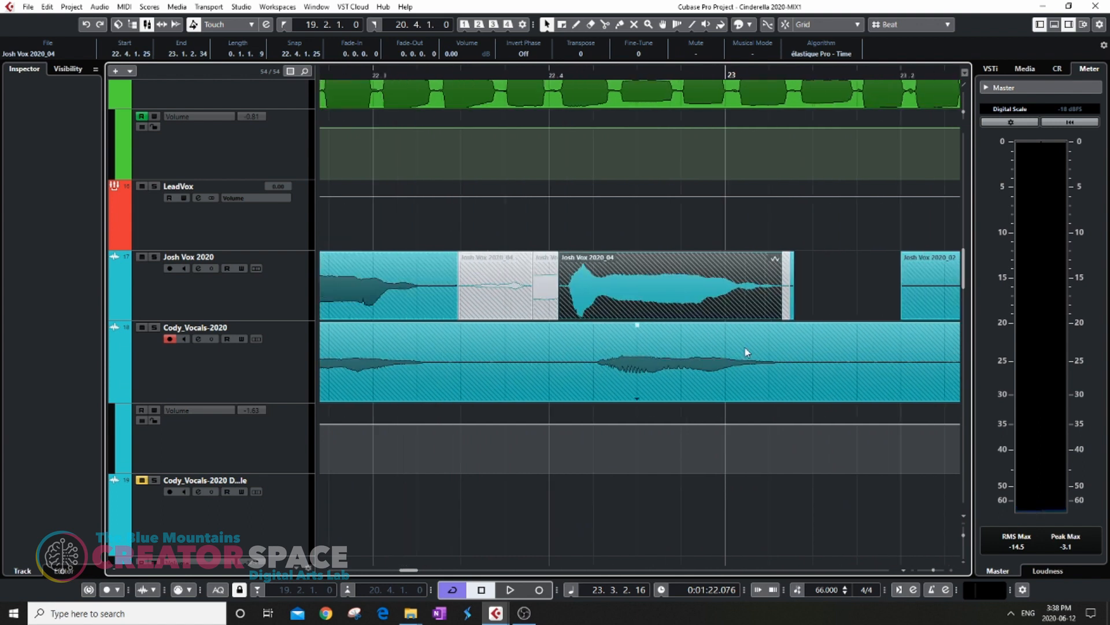
click(449, 73)
key(space)
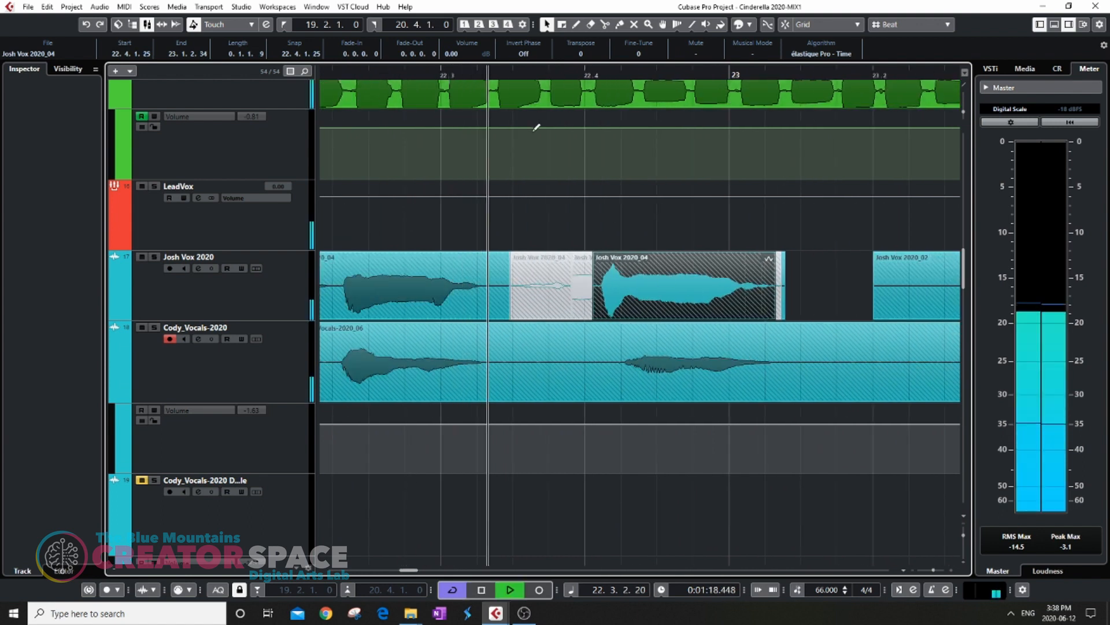
Step: Undo the phrase's move, the muting of the pieces before it, and its time stretch while playback continues
key(ctrl+z)
scroll(717, 317, down, 3)
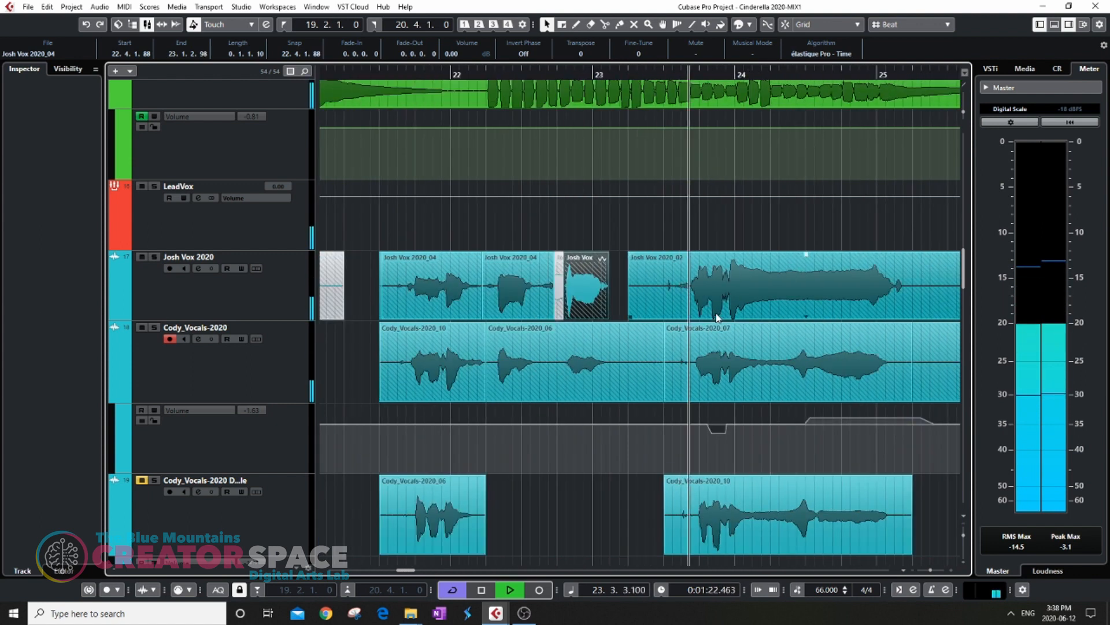
key(ctrl+z)
key(ctrl+z)
scroll(510, 235, up, 4)
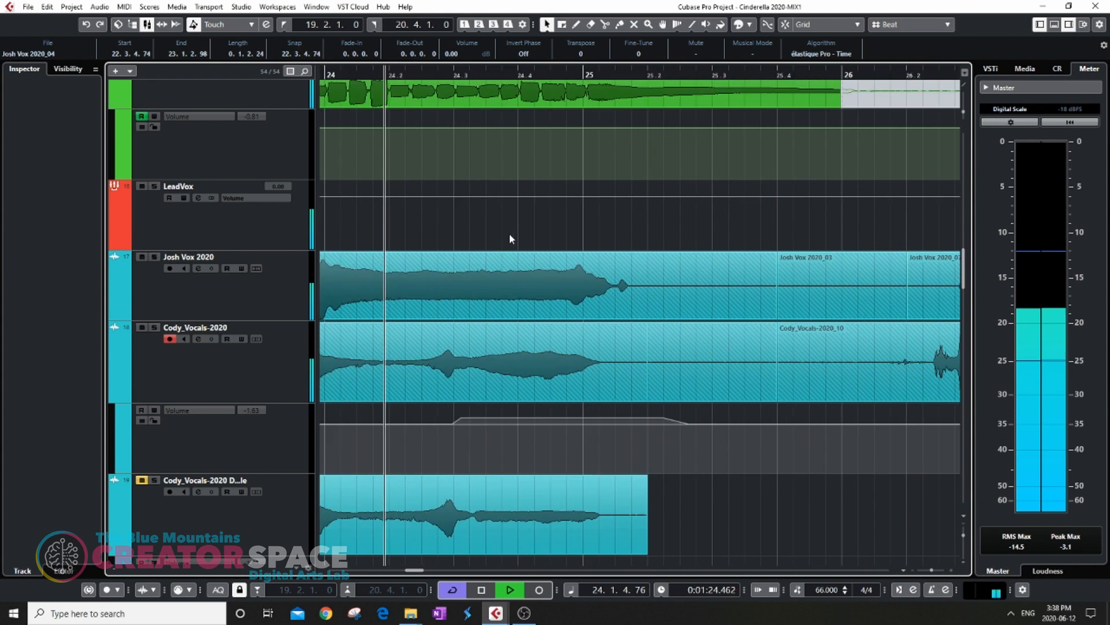
Step: Play back the vocals from around 22.3 past bar 23 and examine the upper lead vocal's phrase near 22.4
scroll(717, 293, down, 4)
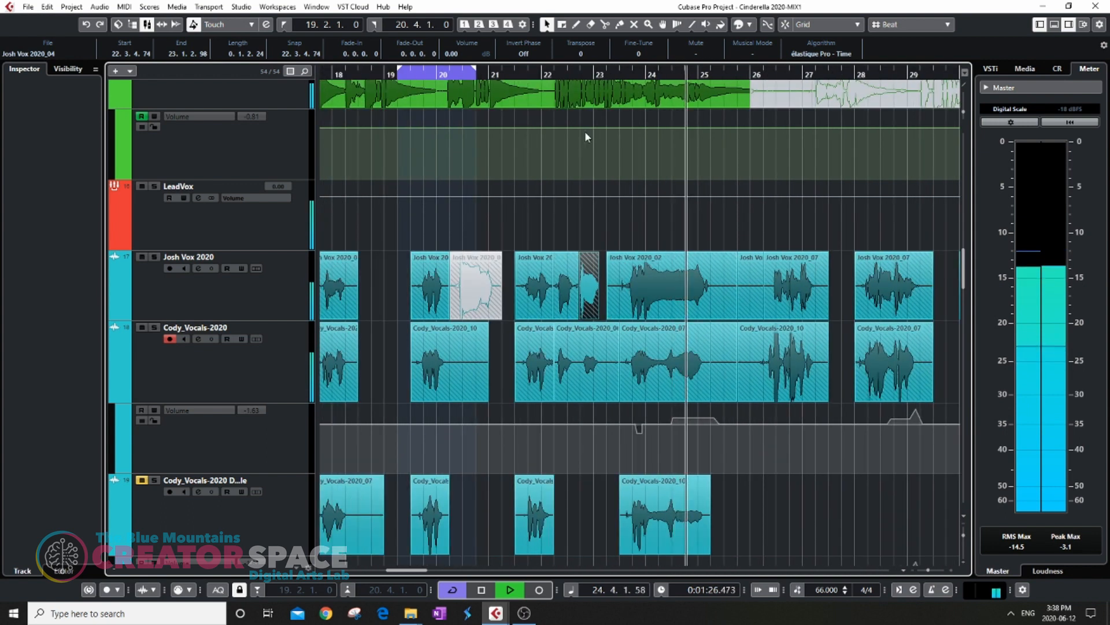
scroll(608, 288, up, 2)
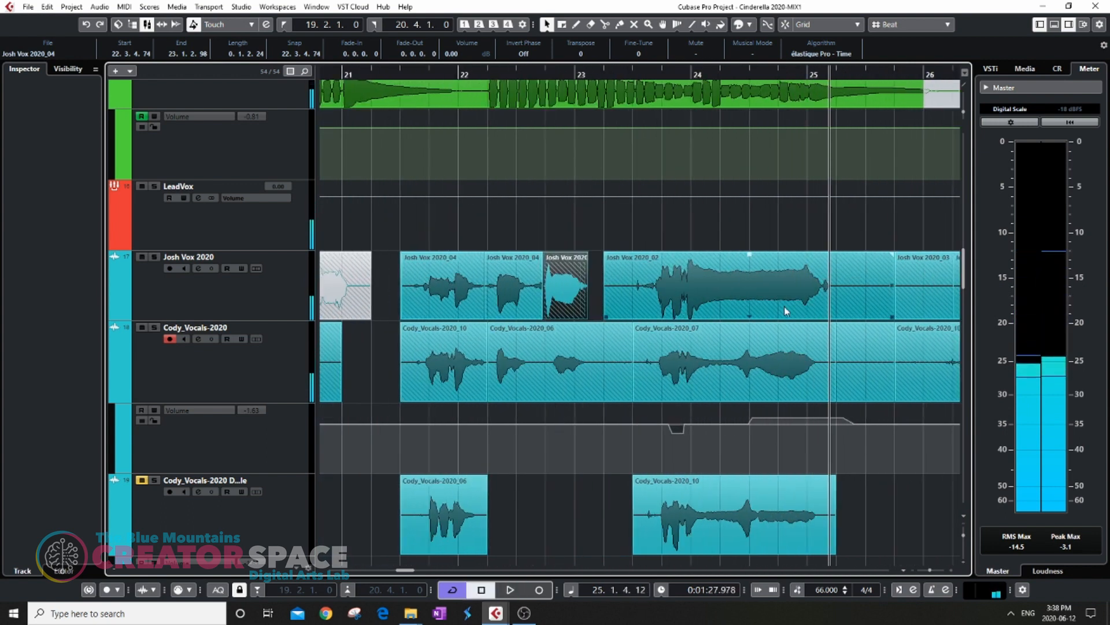
click(539, 74)
key(space)
scroll(577, 331, up, 3)
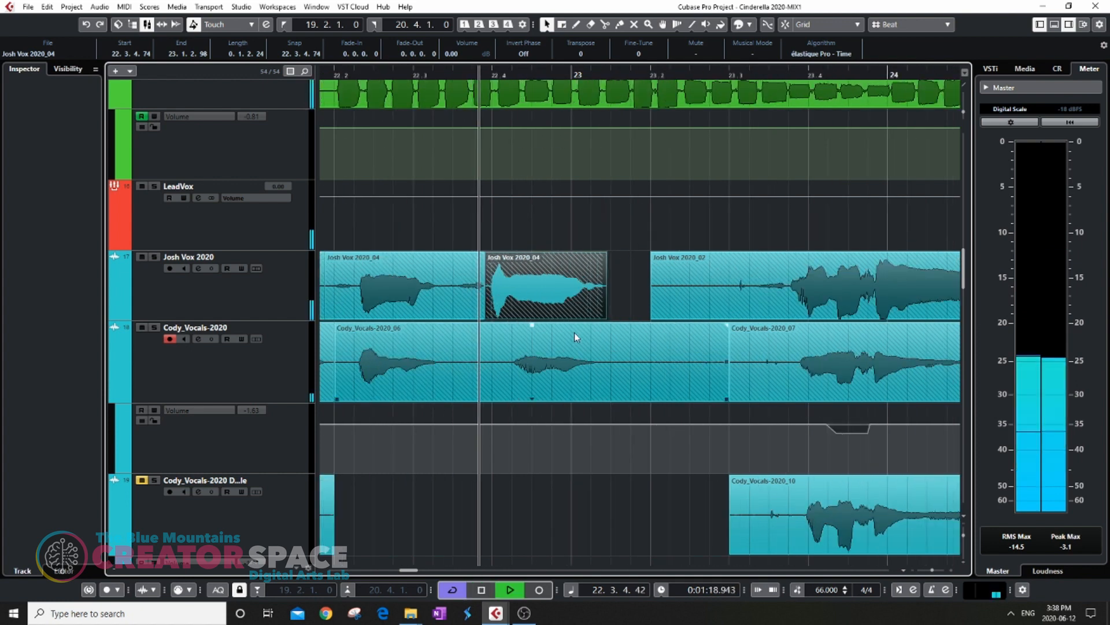
scroll(423, 362, up, 1)
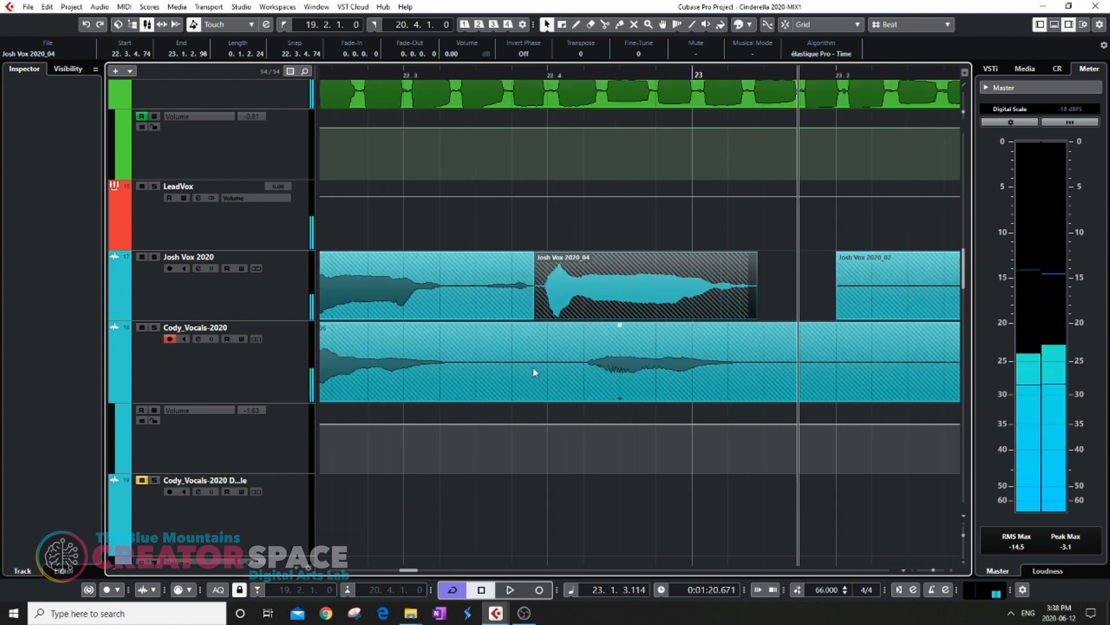
Step: Show the lower lead vocal's take lanes and compare its takes around bars 22 to 24 with the upper vocal's 22.4 phrase
scroll(532, 369, up, 1)
click(254, 338)
scroll(550, 343, down, 5)
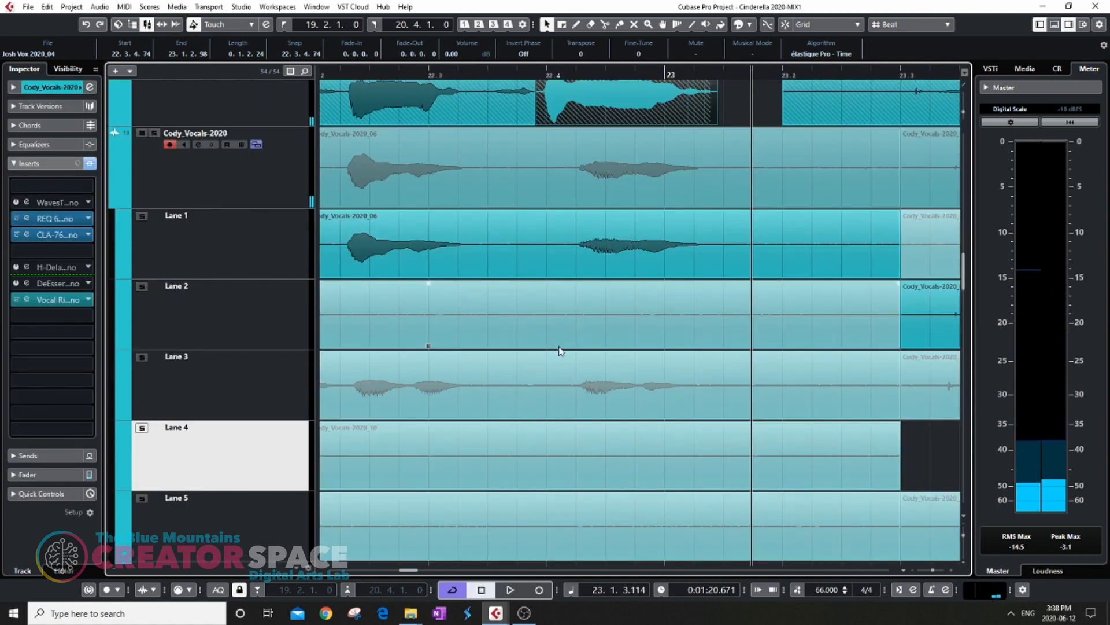
scroll(603, 346, up, 2)
scroll(600, 343, down, 2)
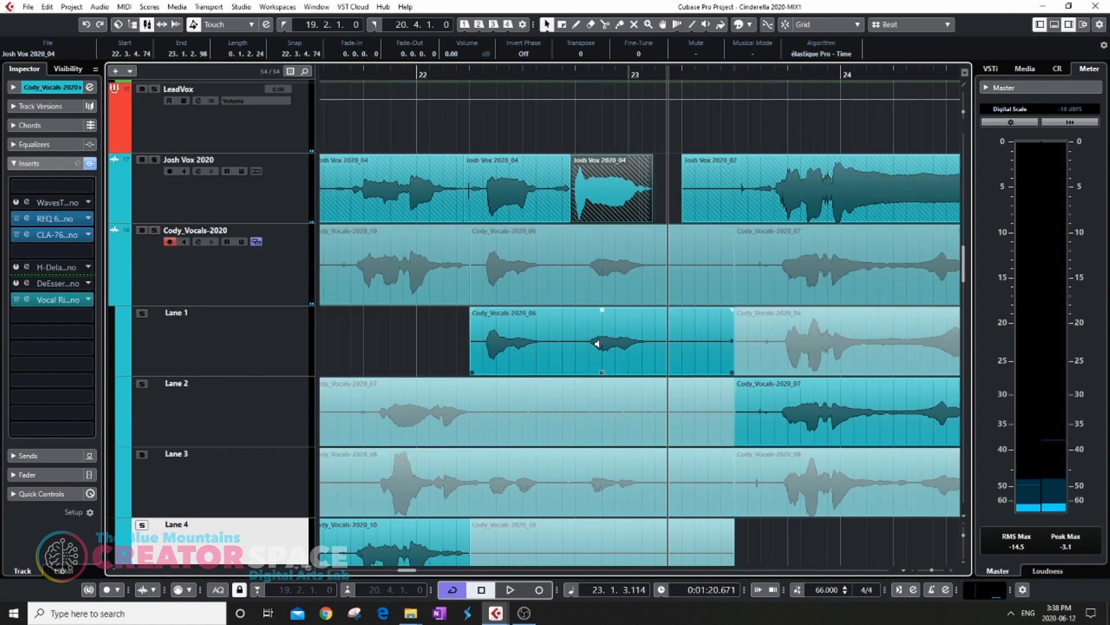
scroll(600, 349, down, 1)
scroll(600, 348, down, 5)
scroll(601, 348, up, 8)
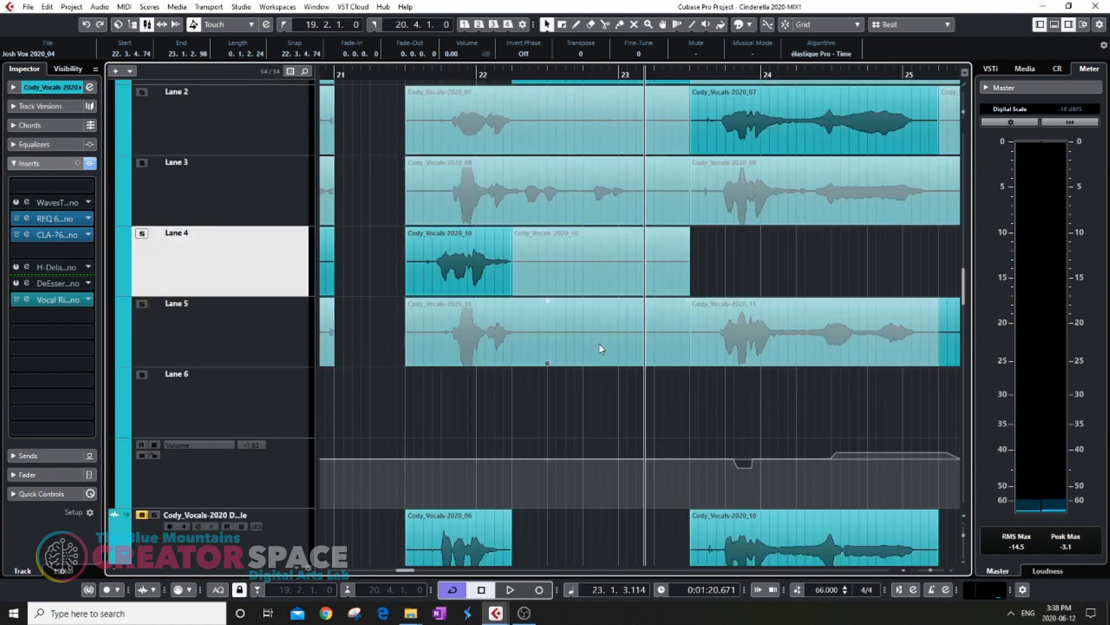
scroll(598, 347, up, 2)
scroll(595, 347, down, 2)
scroll(598, 376, up, 5)
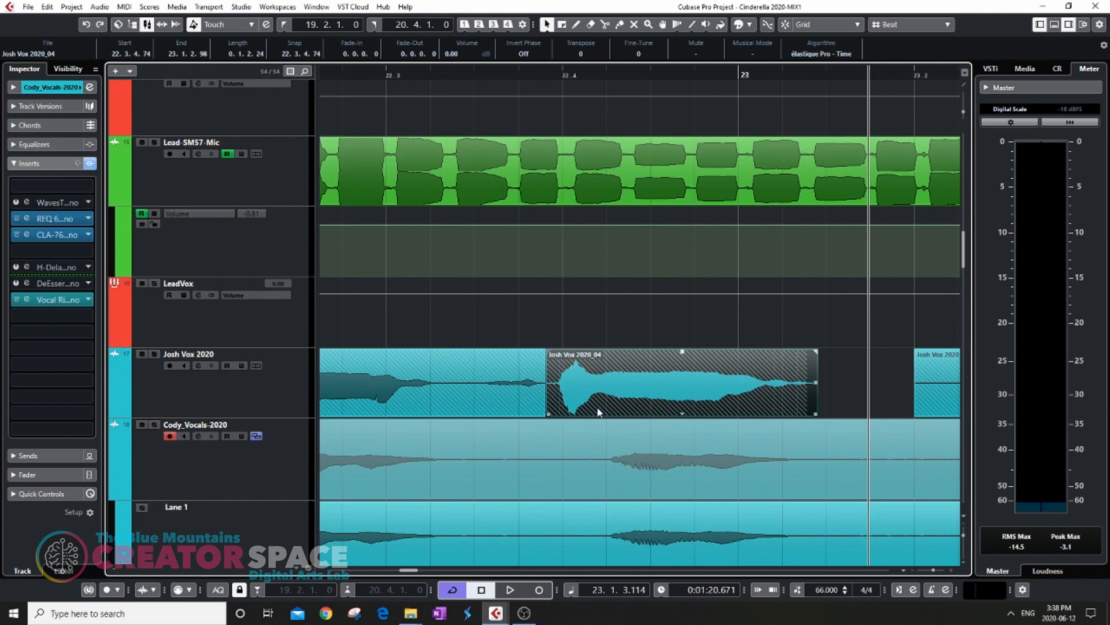
Step: Split the upper lead vocal's 22.4 phrase at 22.4.1.105, mute the piece before the split, and play back the result
click(608, 407)
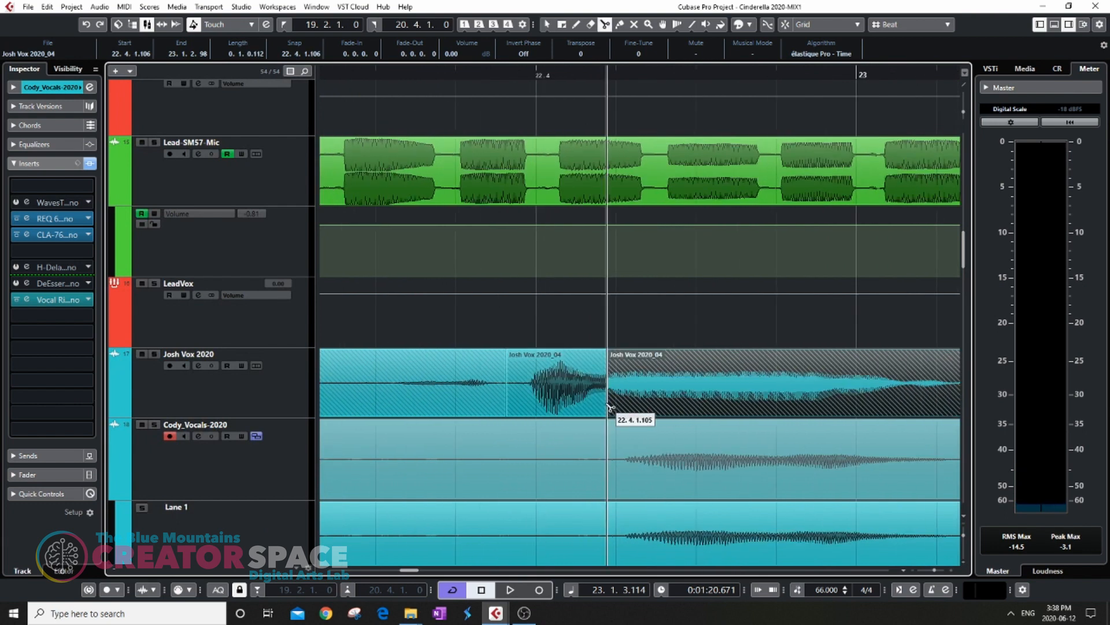
click(563, 393)
scroll(570, 391, down, 3)
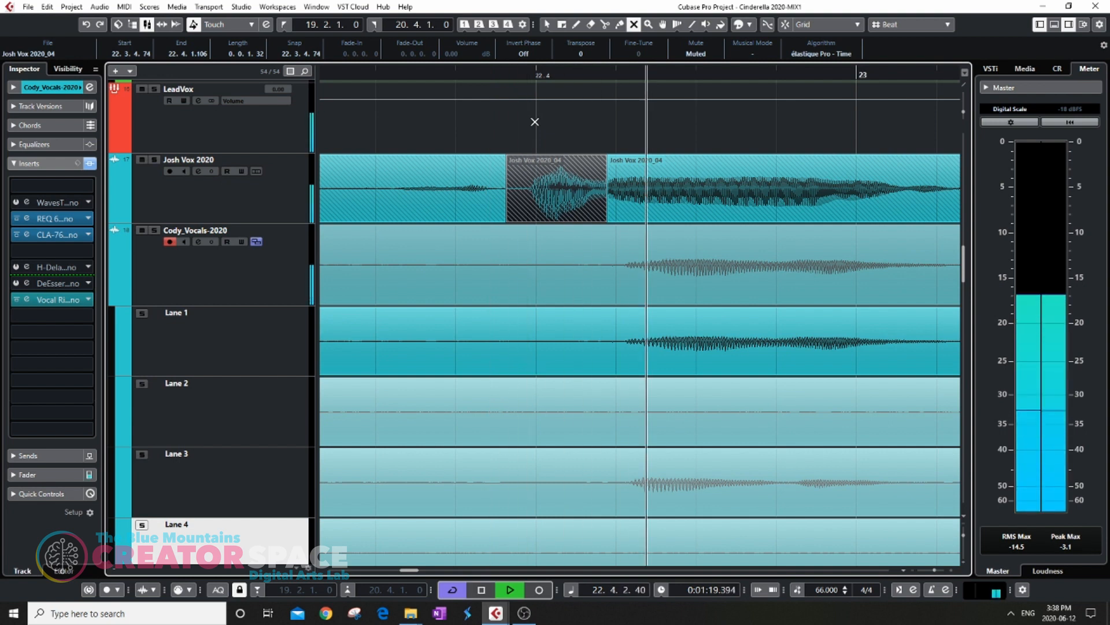
key(space)
scroll(601, 271, down, 2)
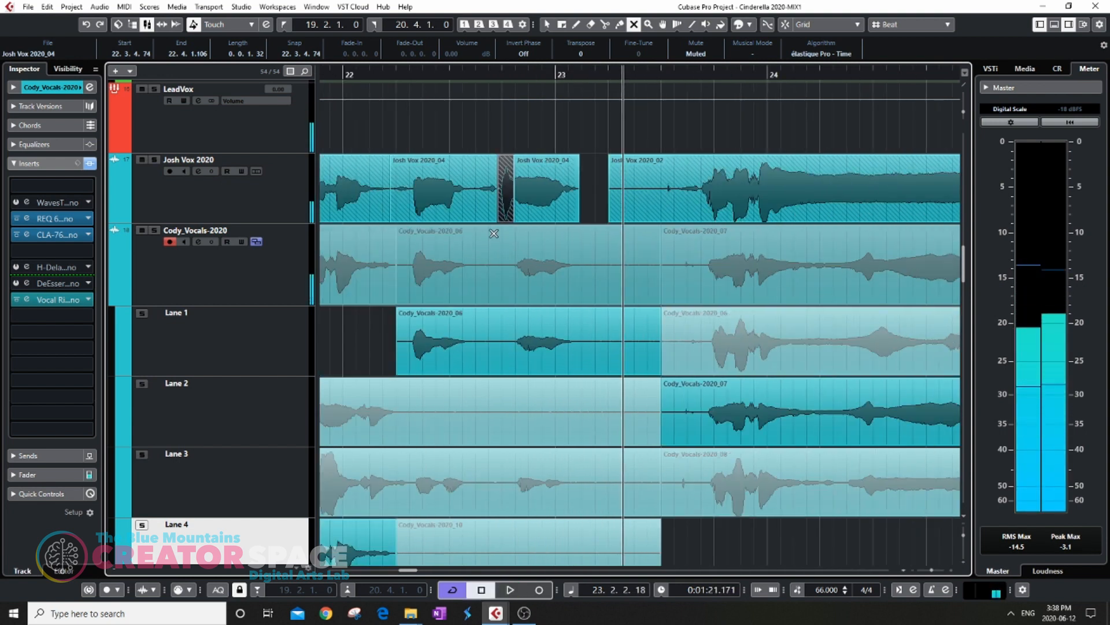
Step: Trim the start of the phrase after the split to 22.4.2.7 and mute the underlying piece this uncovers
scroll(493, 233, up, 4)
key(1)
click(648, 203)
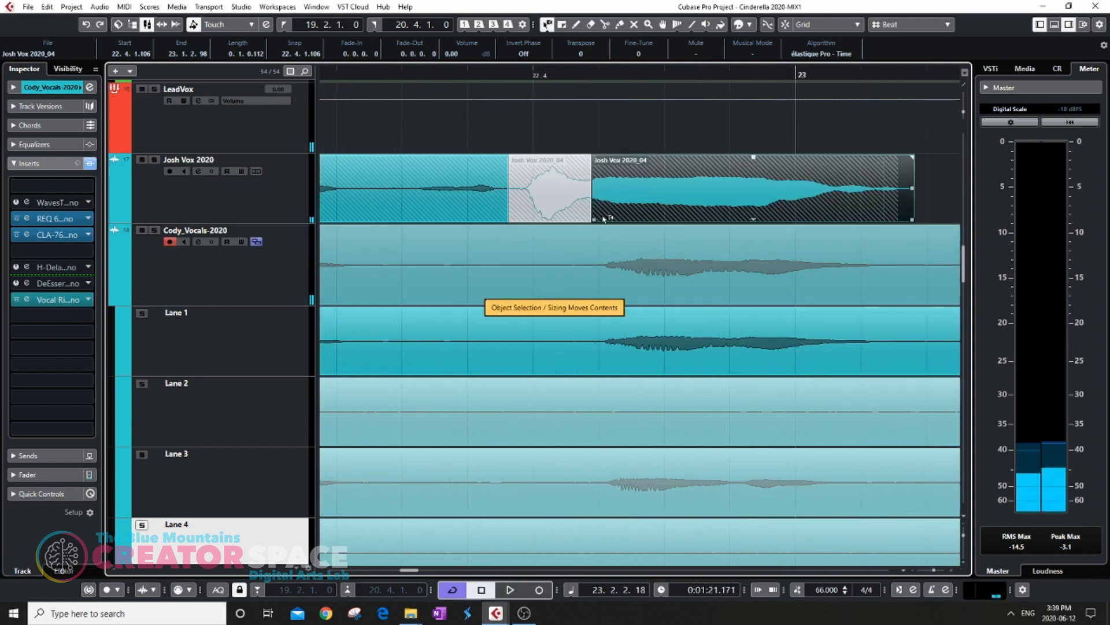
drag(596, 223, 604, 224)
key(7)
click(600, 179)
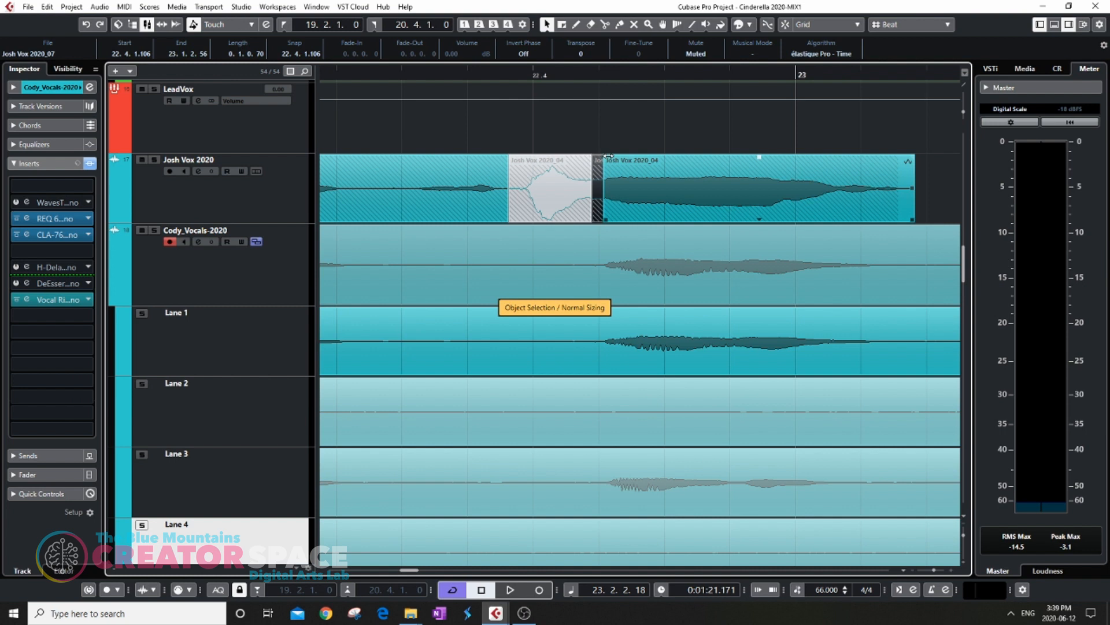
Step: Add a fade-in of about 0.0.0.97 to the 22.4 phrase, extend its start back to 22.4.1.93, and play it back
click(609, 156)
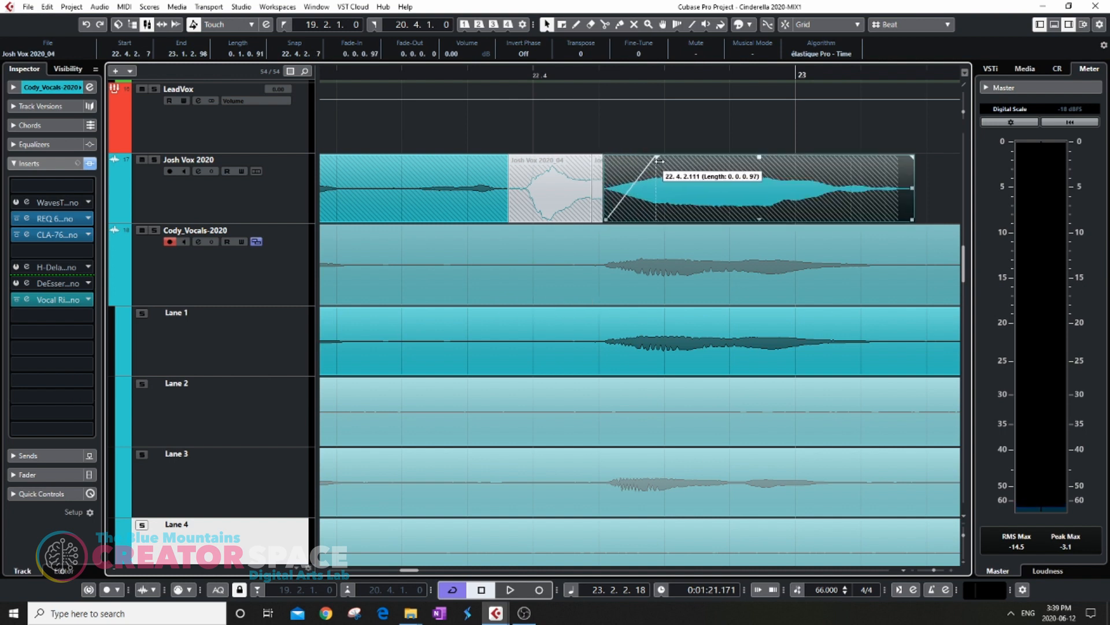
drag(605, 218, 584, 220)
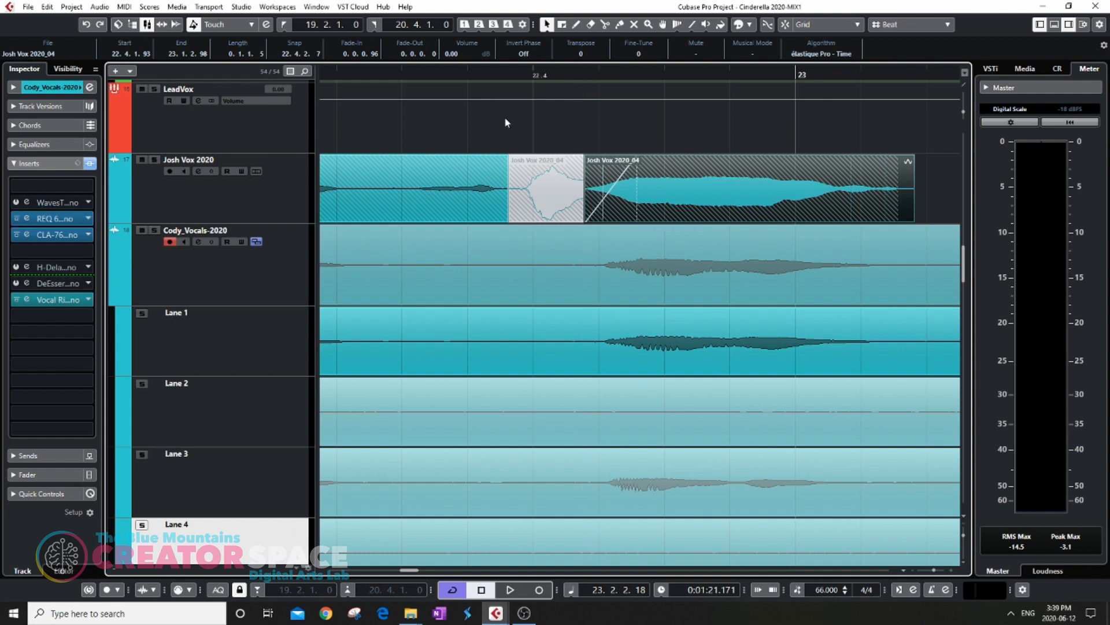
double_click(434, 78)
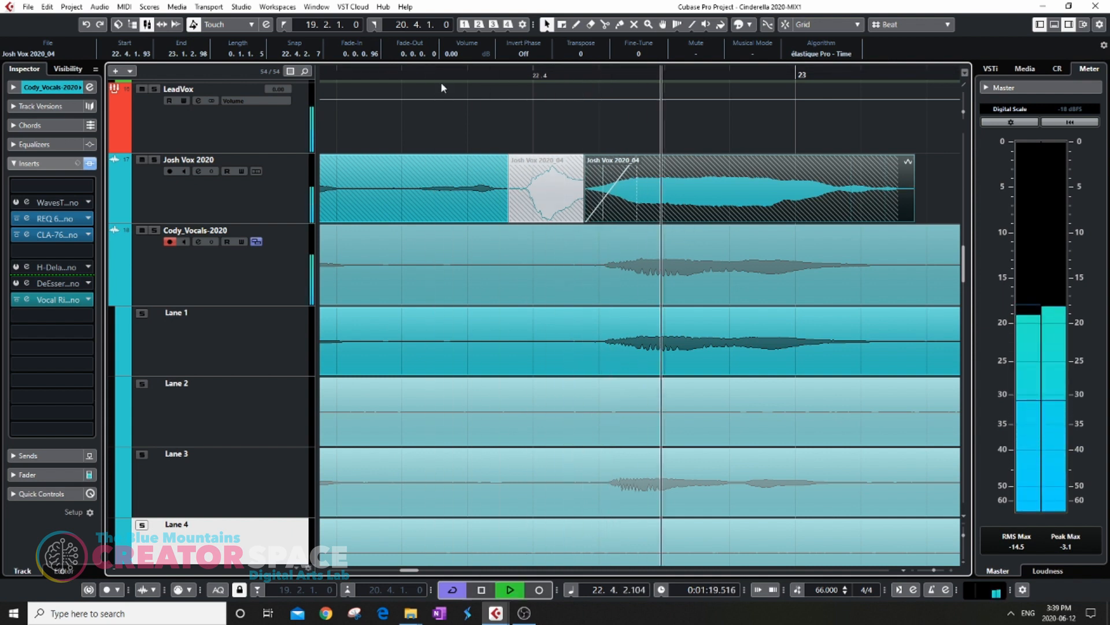
key(space)
scroll(783, 304, down, 2)
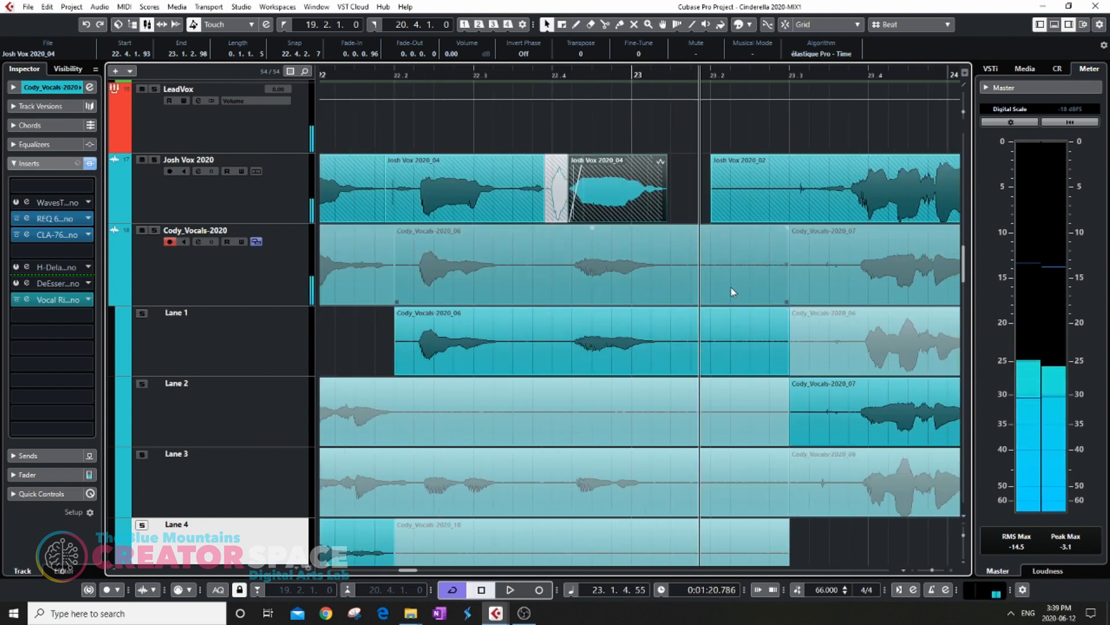
Step: Fade out and shorten the end of the upper vocal phrase just before 22.4, and mute the piece this uncovers
scroll(453, 235, up, 1)
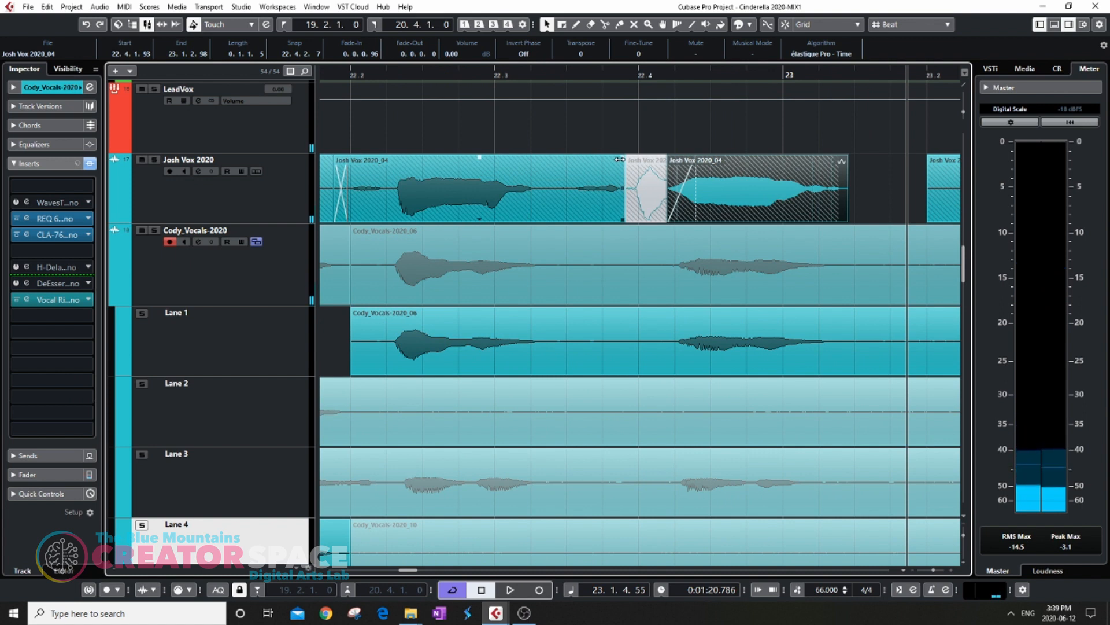
drag(620, 164, 552, 161)
drag(621, 219, 600, 222)
key(7)
click(616, 212)
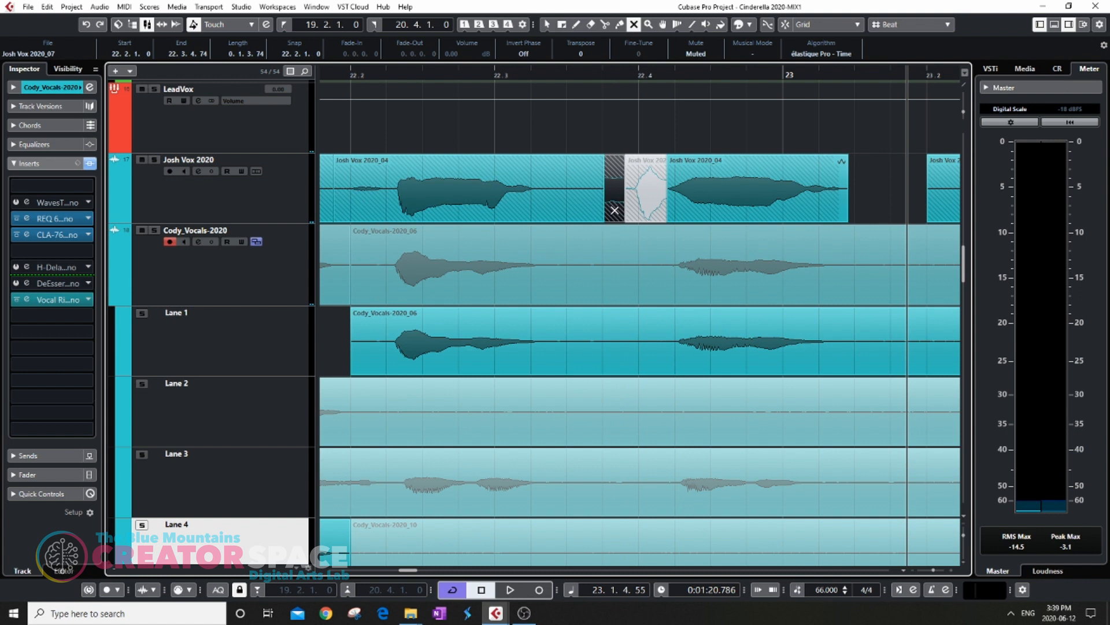
Step: Play back the trimmed upper vocal phrases with the other vocals from just before 22.3 past bar 23
scroll(598, 312, down, 3)
click(545, 74)
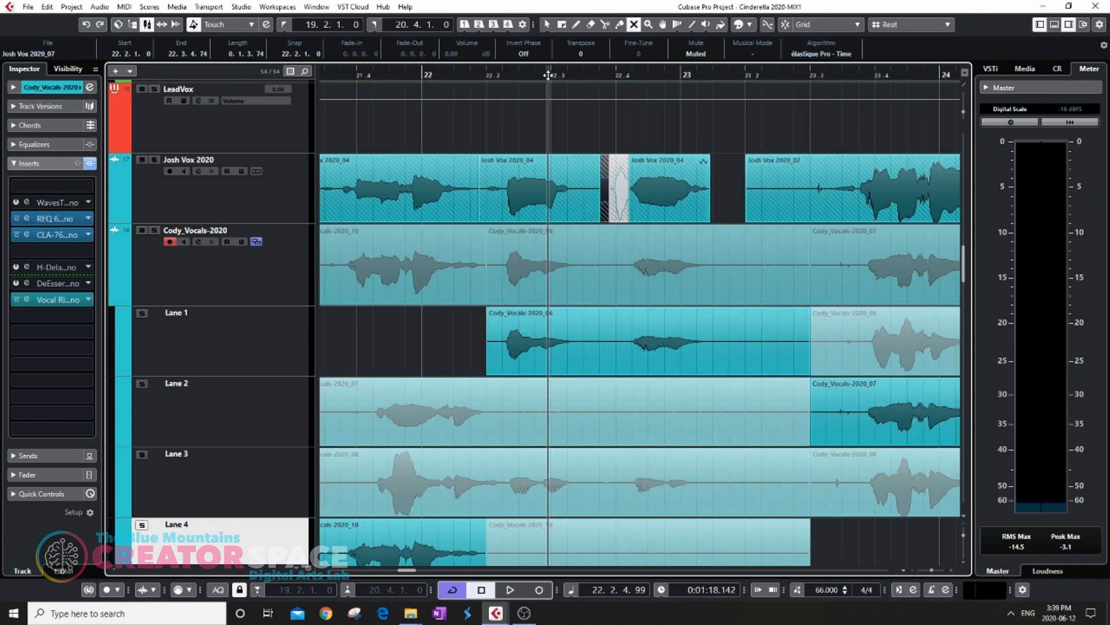
key(space)
key(g)
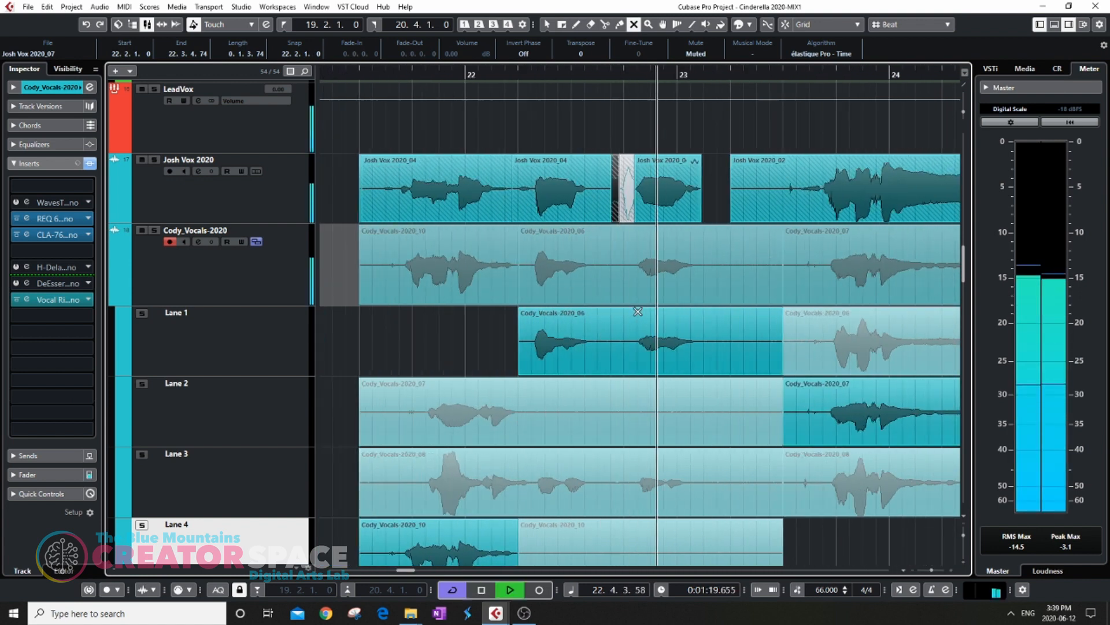
key(space)
Step: Delete the muted pieces between the two upper lead vocal phrases around 22.4
scroll(627, 242, up, 5)
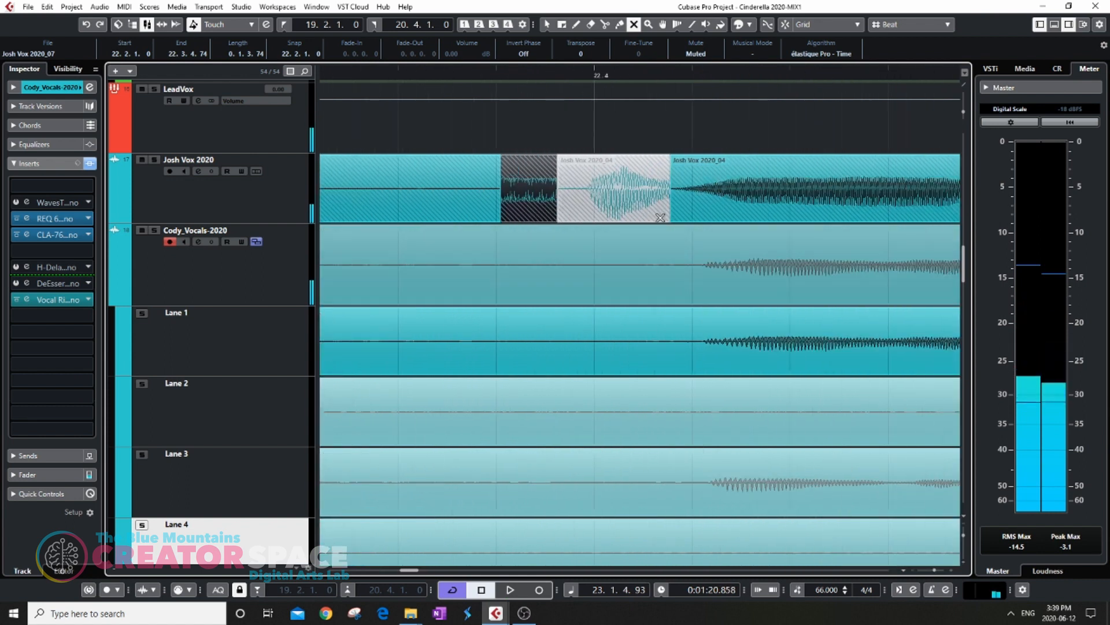
scroll(596, 192, down, 3)
key(1)
drag(577, 144, 590, 195)
key(Delete)
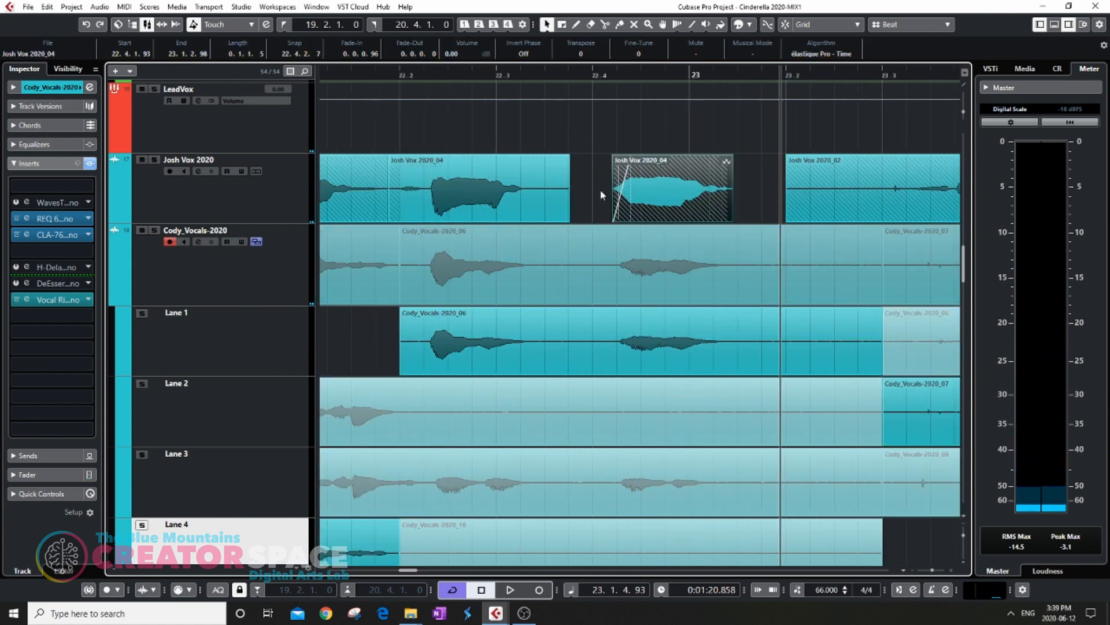
Step: Show the upper lead vocal's take lanes, delete the leftover pieces around 22.4 in every lane, and hide the lanes
click(256, 172)
scroll(537, 225, down, 1)
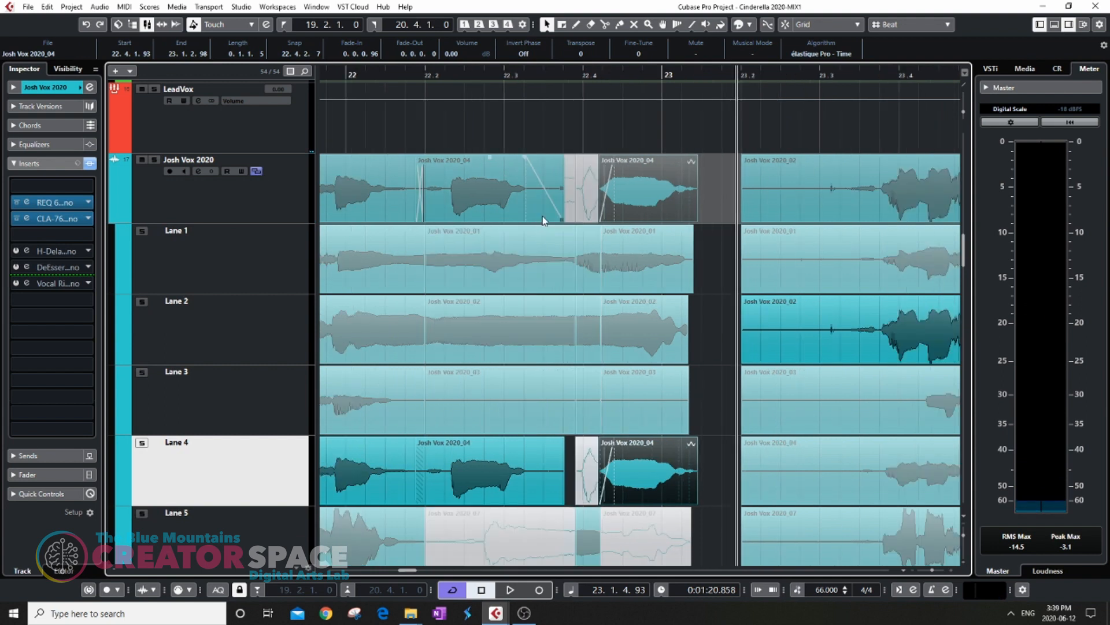
drag(588, 140, 589, 205)
scroll(584, 205, down, 3)
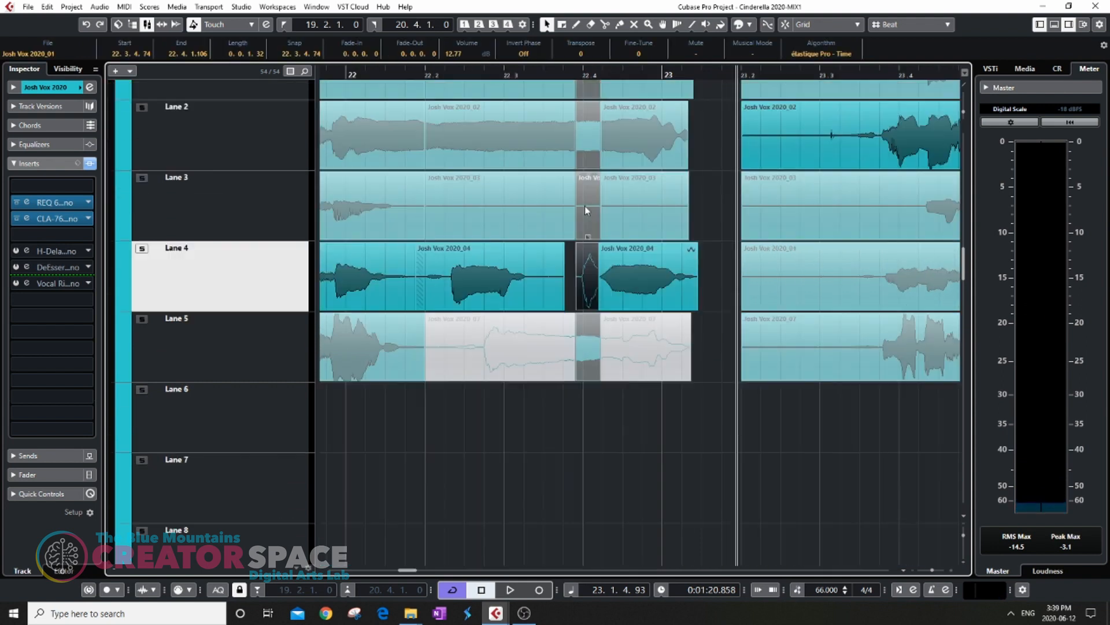
key(Delete)
scroll(584, 207, up, 3)
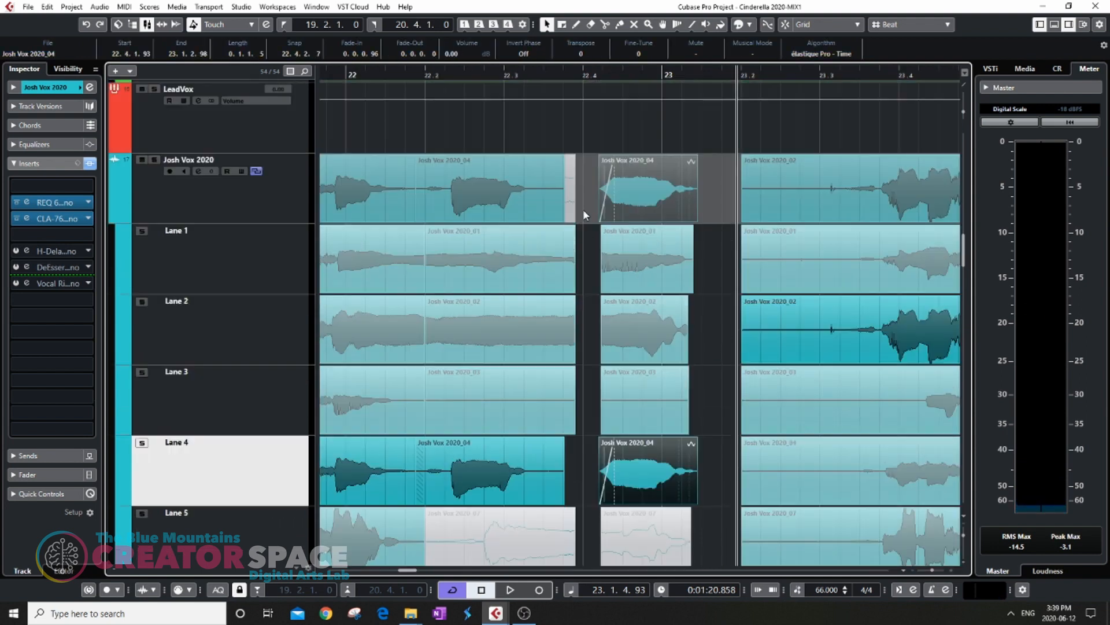
click(256, 171)
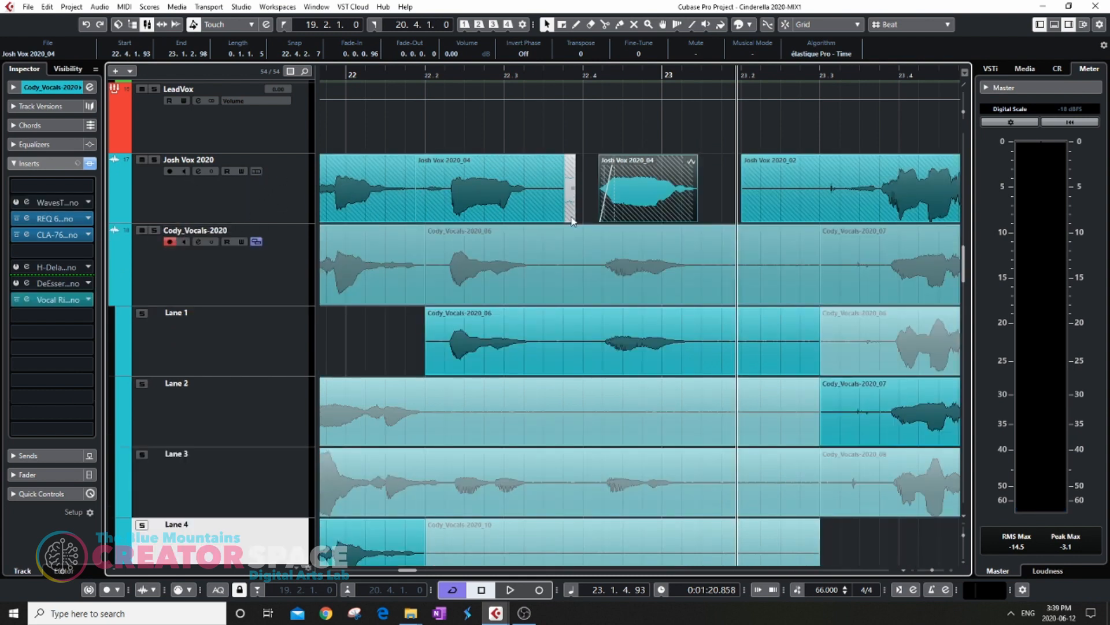
Step: Trim the leftover piece before the gap to end at 22.3.2.74 and lengthen the 22.4 phrase's fade-in to 0.0.1.32, checking by playback
drag(572, 219, 536, 218)
click(506, 77)
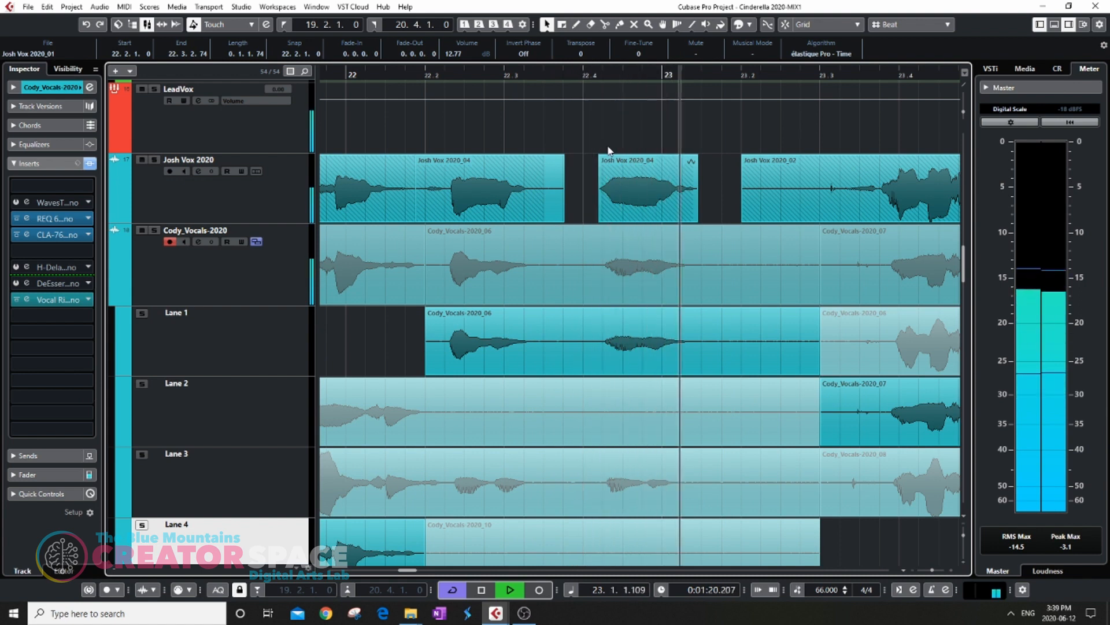
drag(601, 156, 613, 157)
click(582, 76)
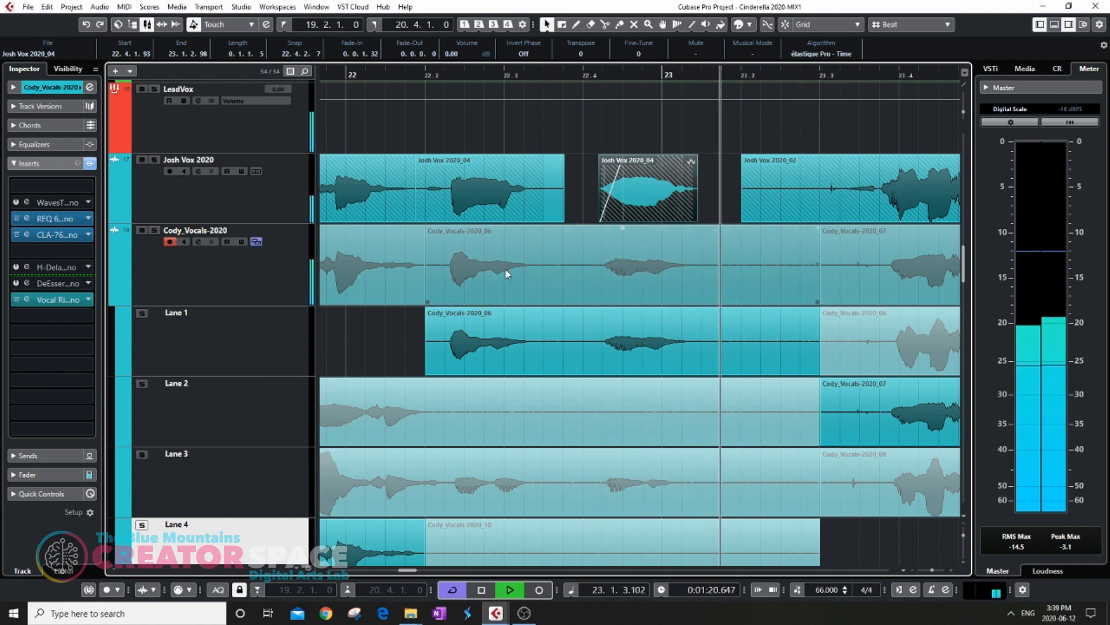
Step: Continue playback from bar 23 into bar 24 and hide the lower lead vocal's take lanes
key(g)
key(g)
key(g)
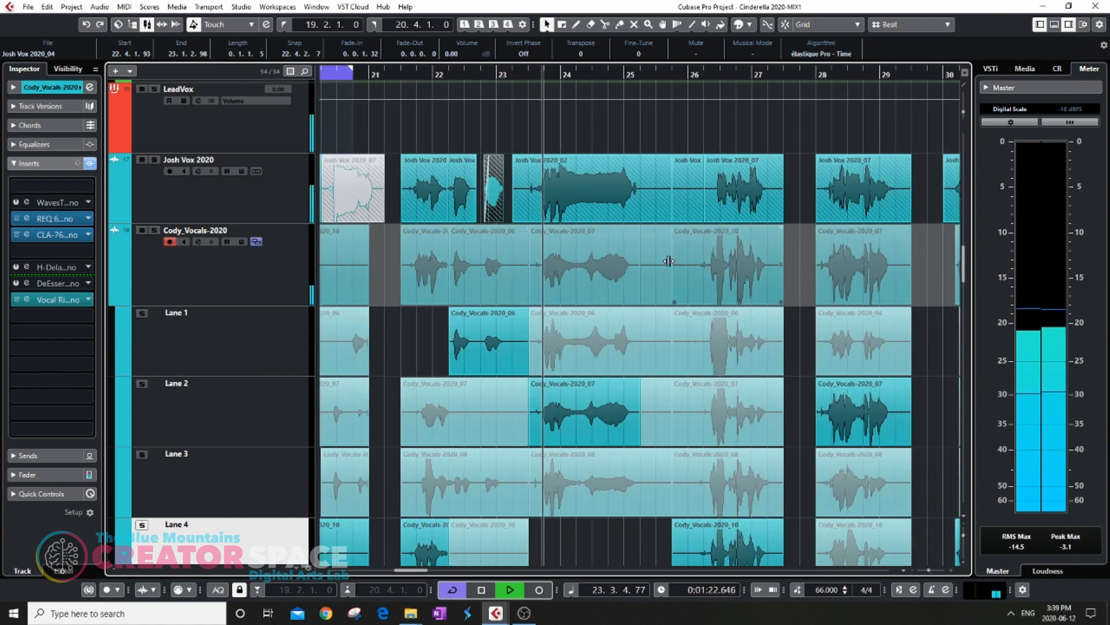
key(h)
click(256, 241)
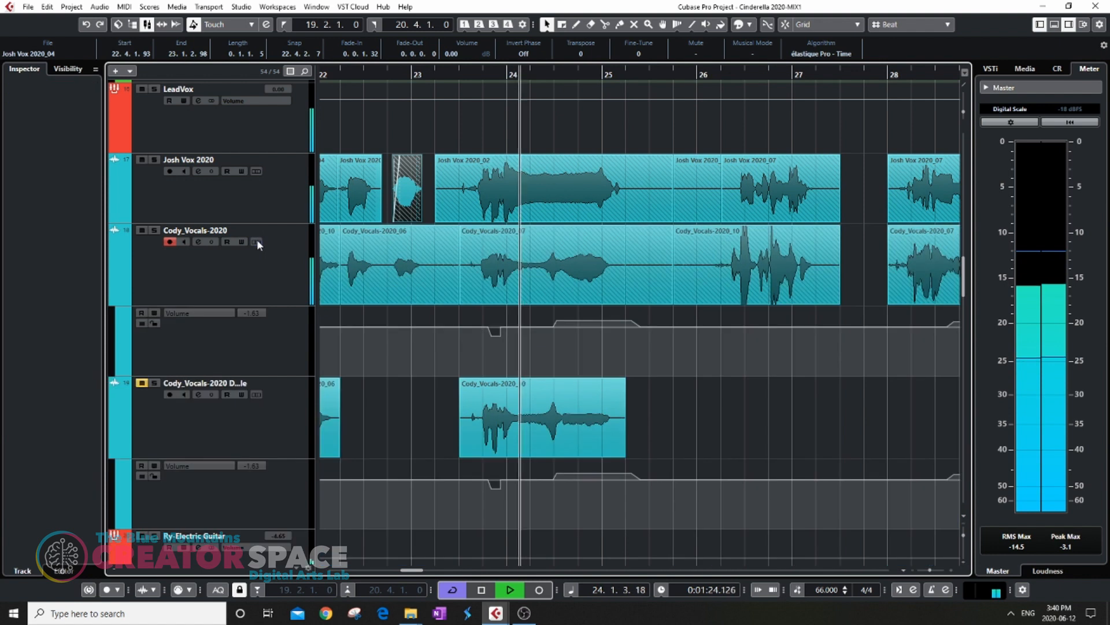
Step: Show the upper lead vocal's take lanes, solo Lane 5, and audition its take from about 23.2 past bar 25
click(256, 171)
scroll(545, 256, down, 2)
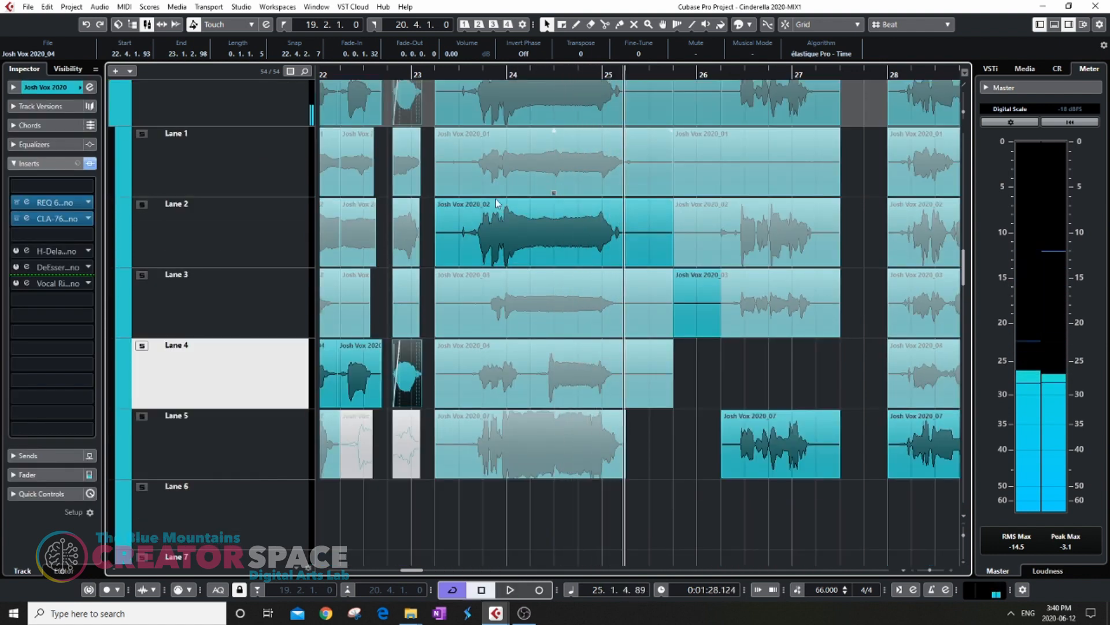
drag(531, 417, 529, 441)
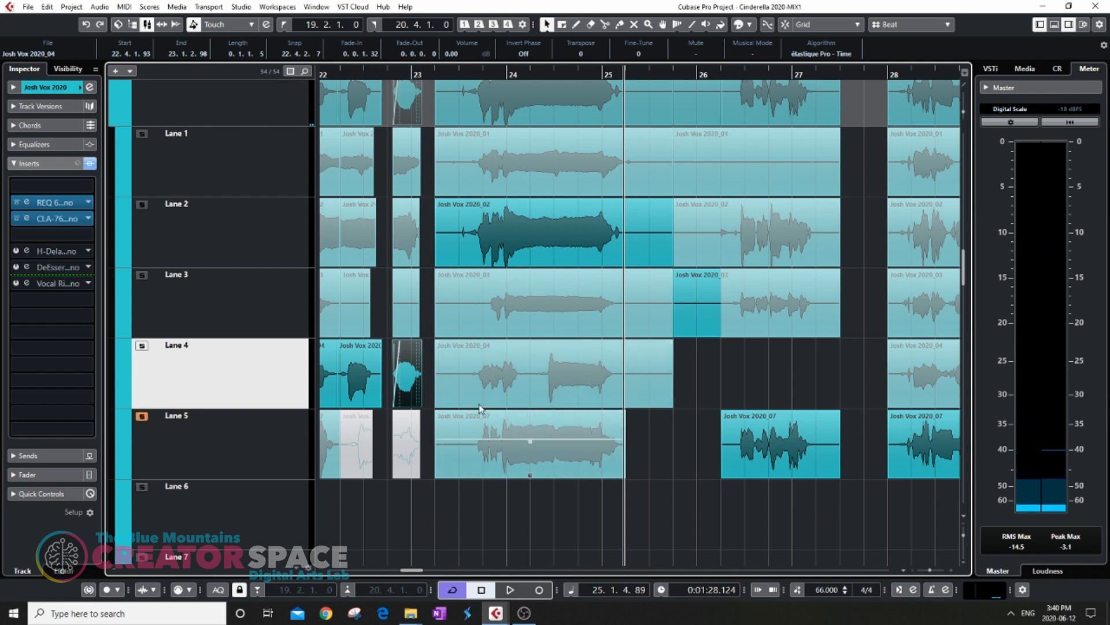
click(457, 72)
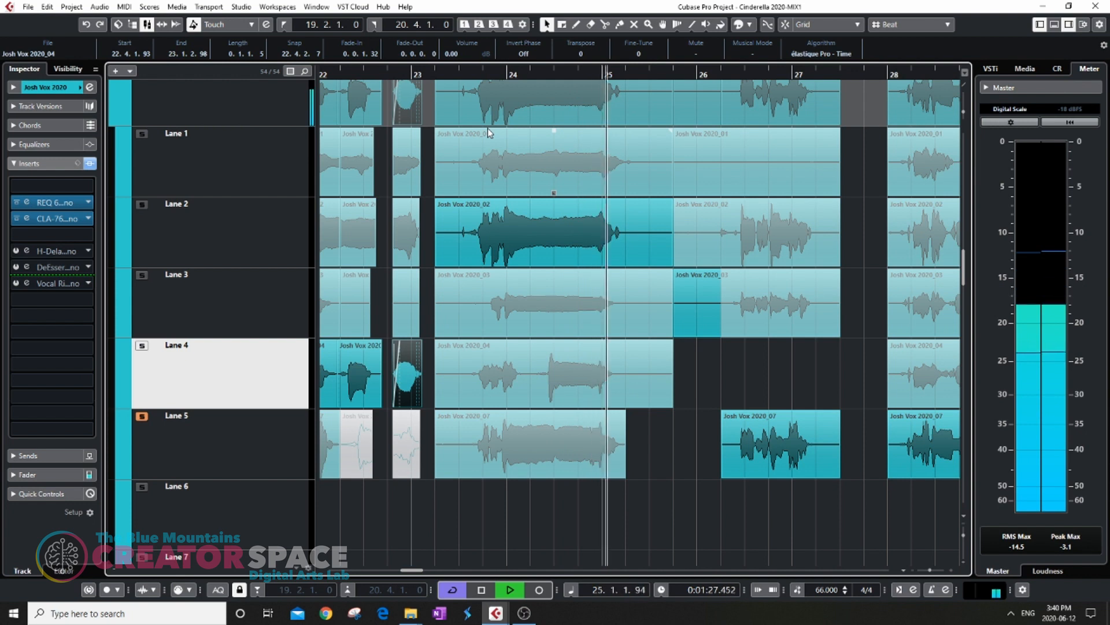
key(space)
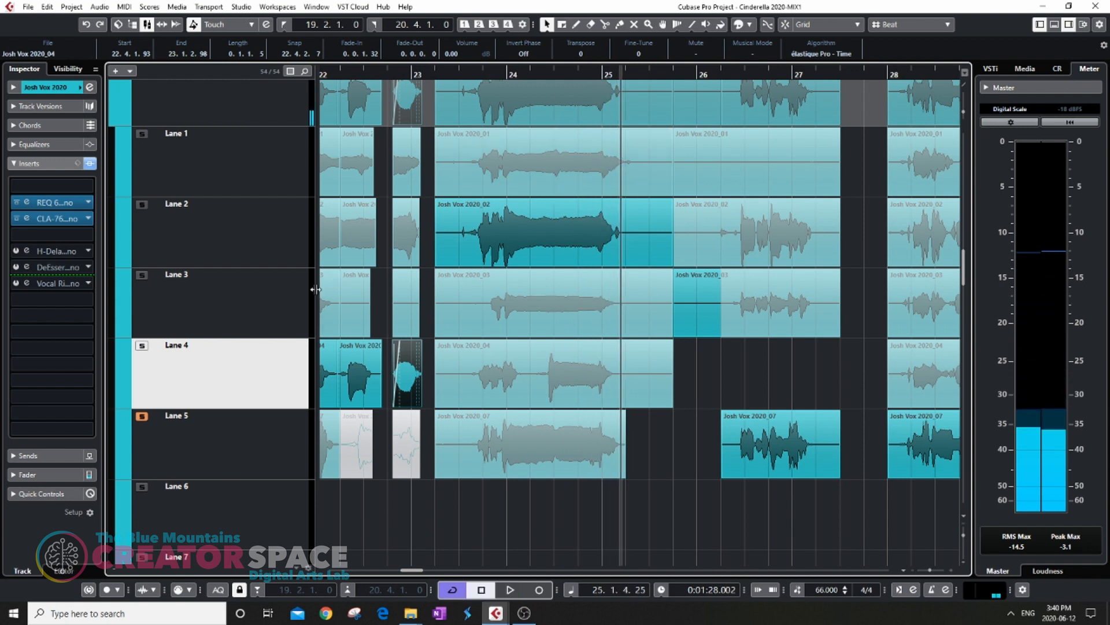
Step: Solo Lane 4 of the upper lead vocal and audition its take of the phrase from about 23.3
scroll(484, 311, down, 3)
ctrl+scroll(511, 237, up, 3)
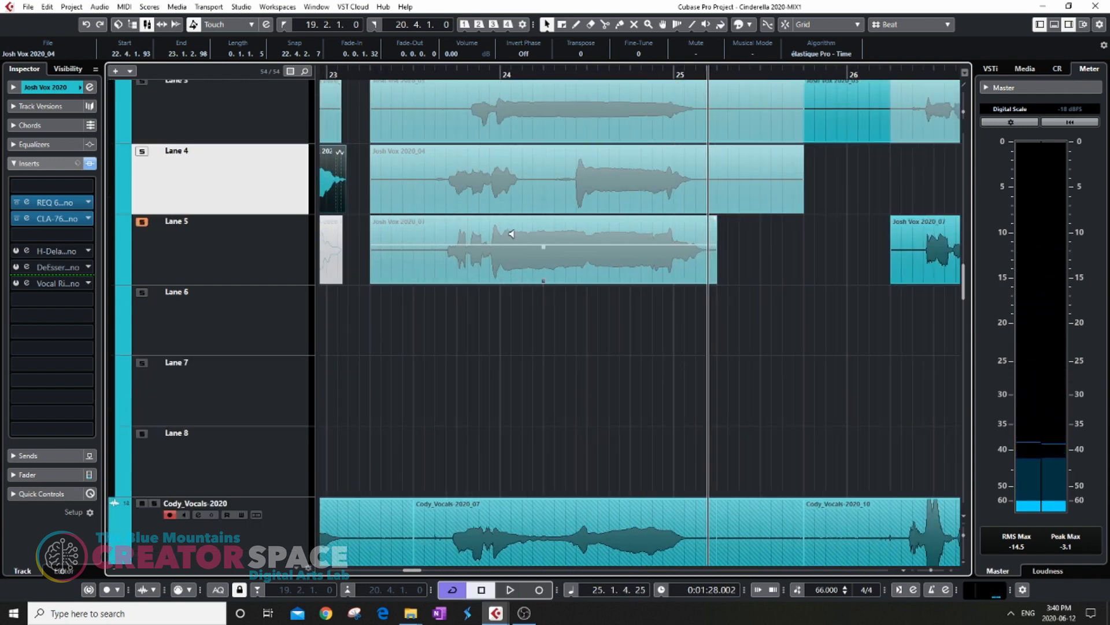
scroll(511, 235, up, 1)
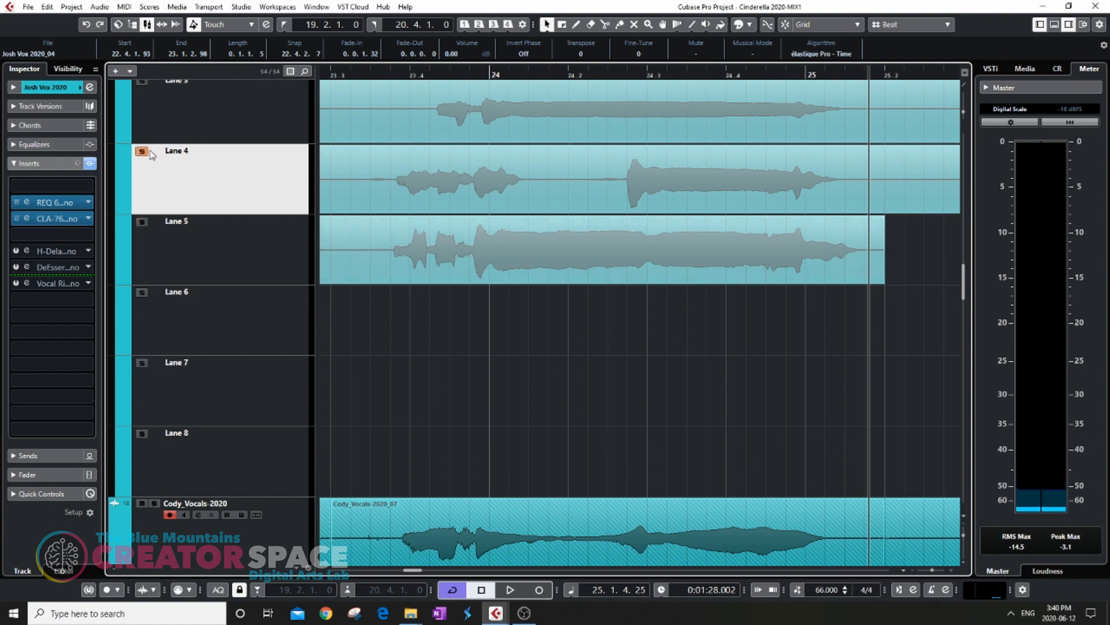
click(356, 74)
key(space)
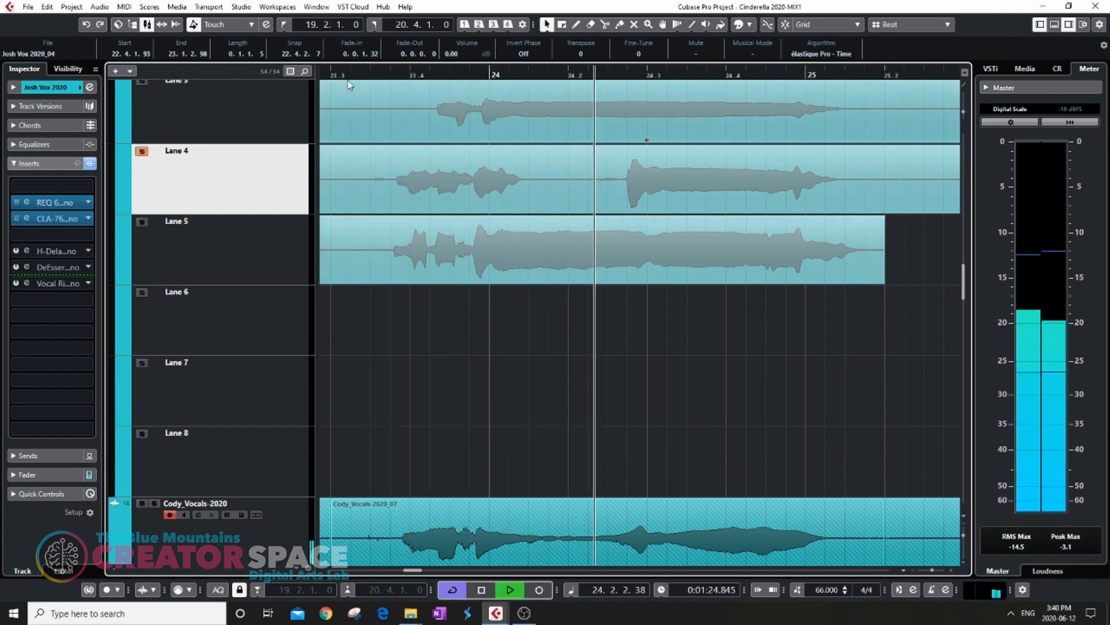
scroll(417, 147, up, 2)
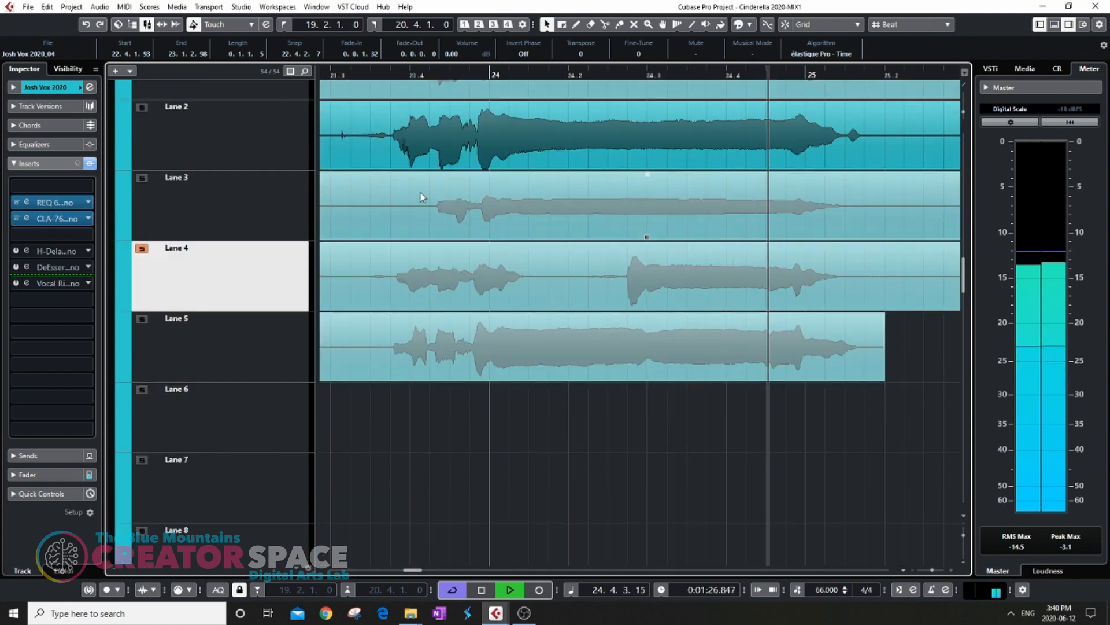
Step: Solo Lane 3 and audition its take of the same phrase from about 23.3 into bar 24
click(142, 178)
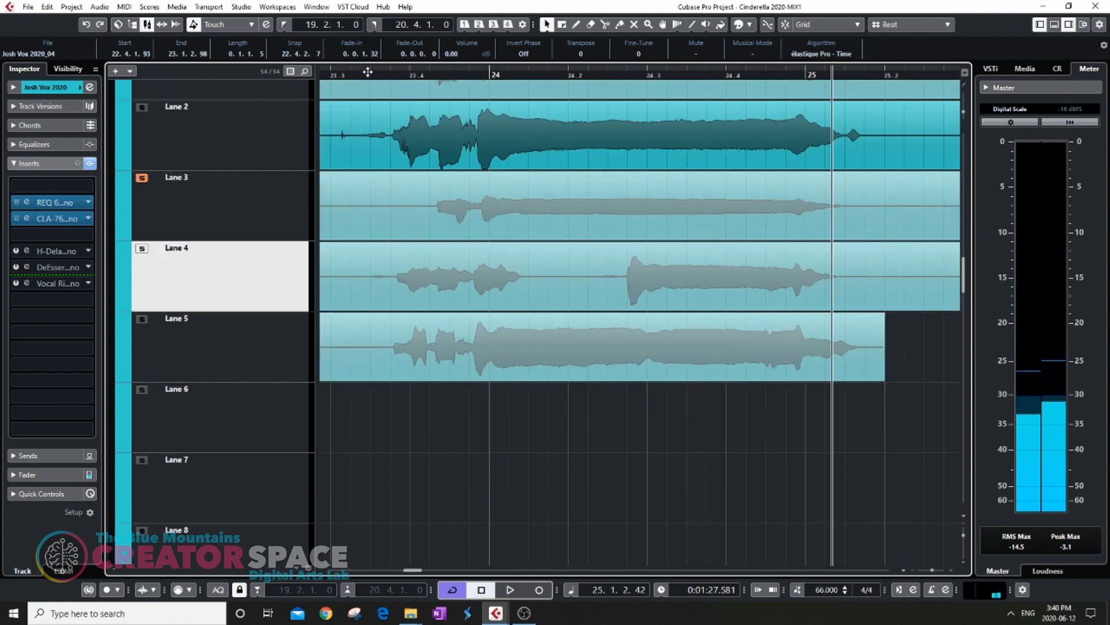
key(space)
key(space)
scroll(409, 180, down, 2)
scroll(408, 181, up, 4)
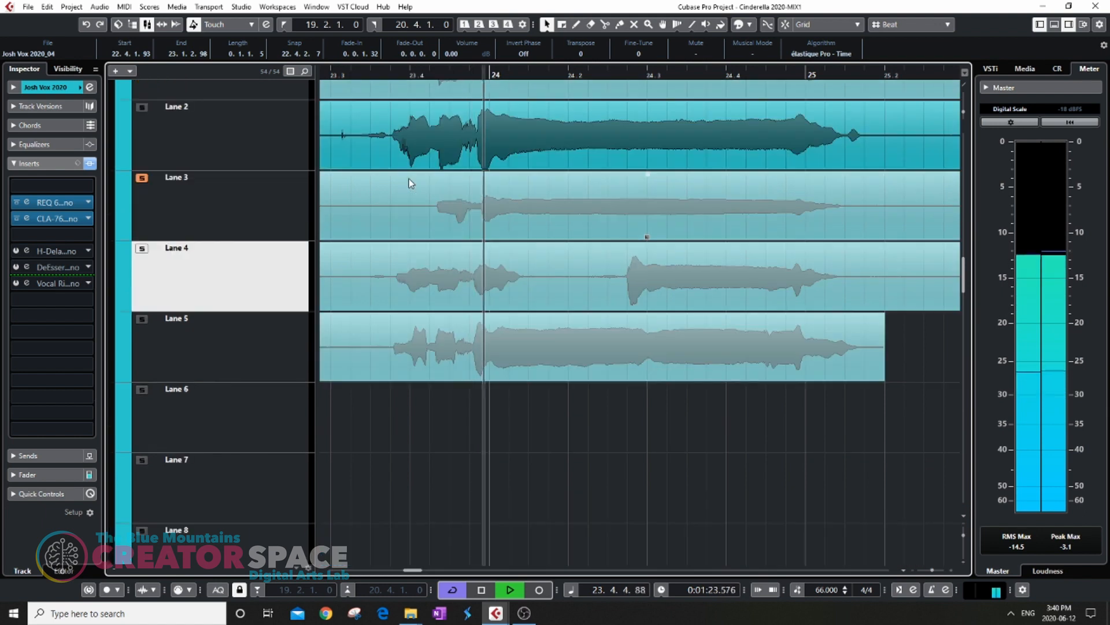
scroll(288, 264, up, 4)
scroll(286, 263, down, 2)
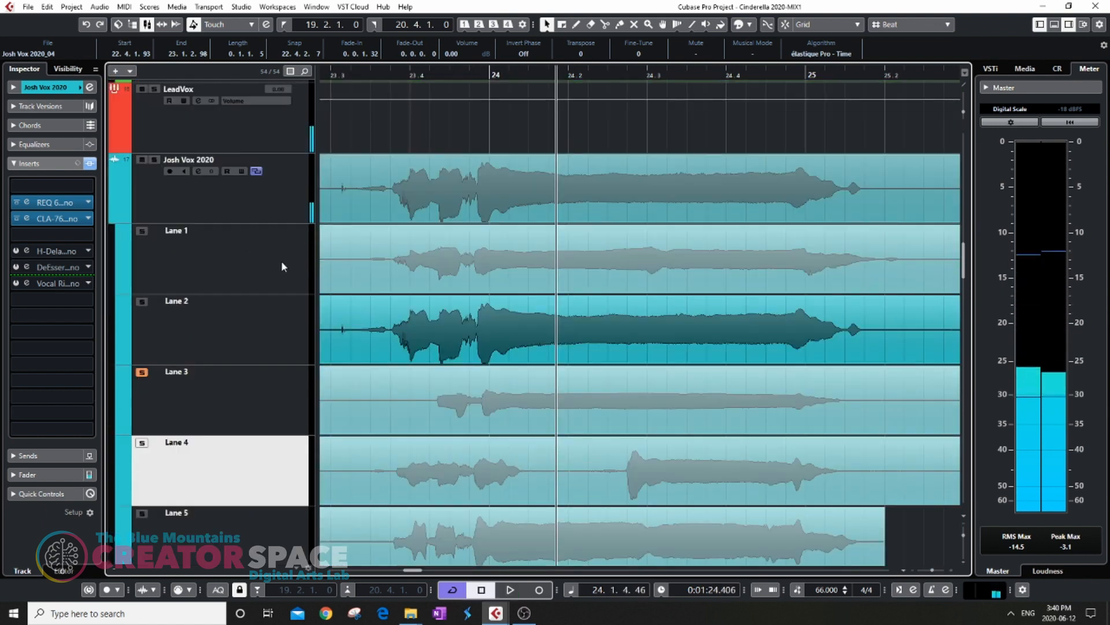
Step: Solo Lane 1, audition its take from about 23.3 past bar 25, and hide the upper lead vocal's take lanes
click(144, 231)
key(space)
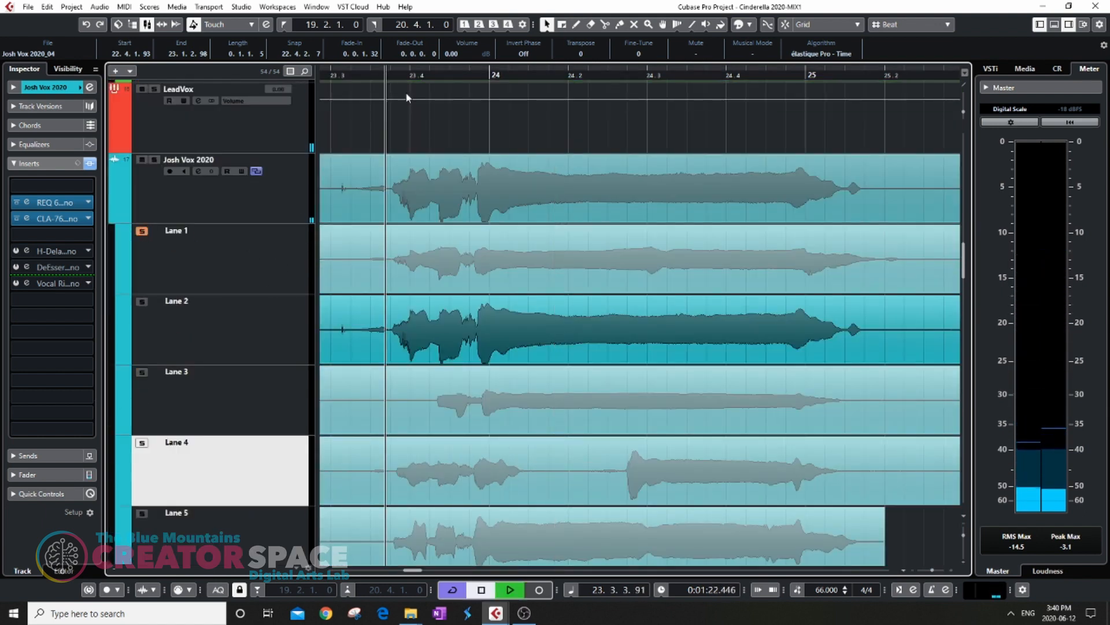
scroll(447, 133, down, 3)
scroll(447, 133, up, 3)
scroll(451, 136, down, 3)
scroll(451, 136, up, 3)
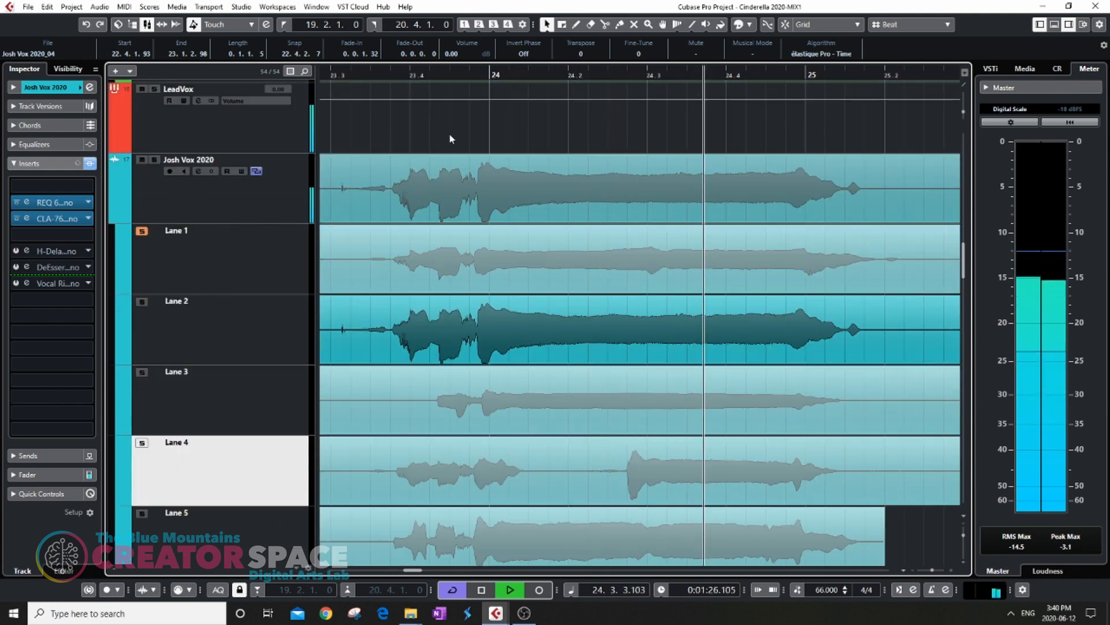
key(space)
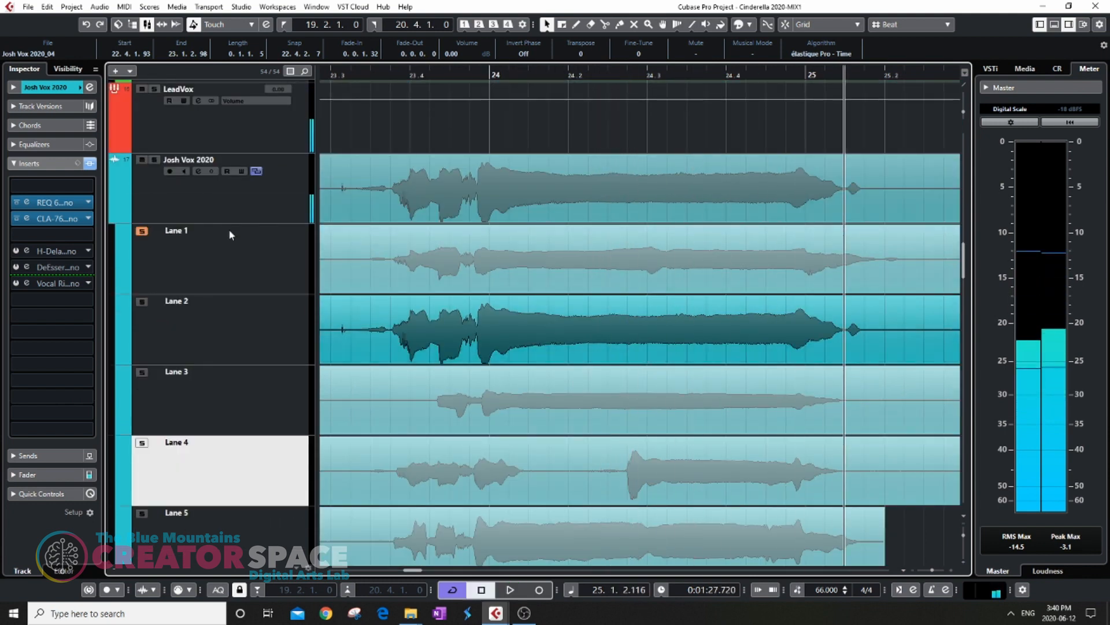
key(g)
key(g)
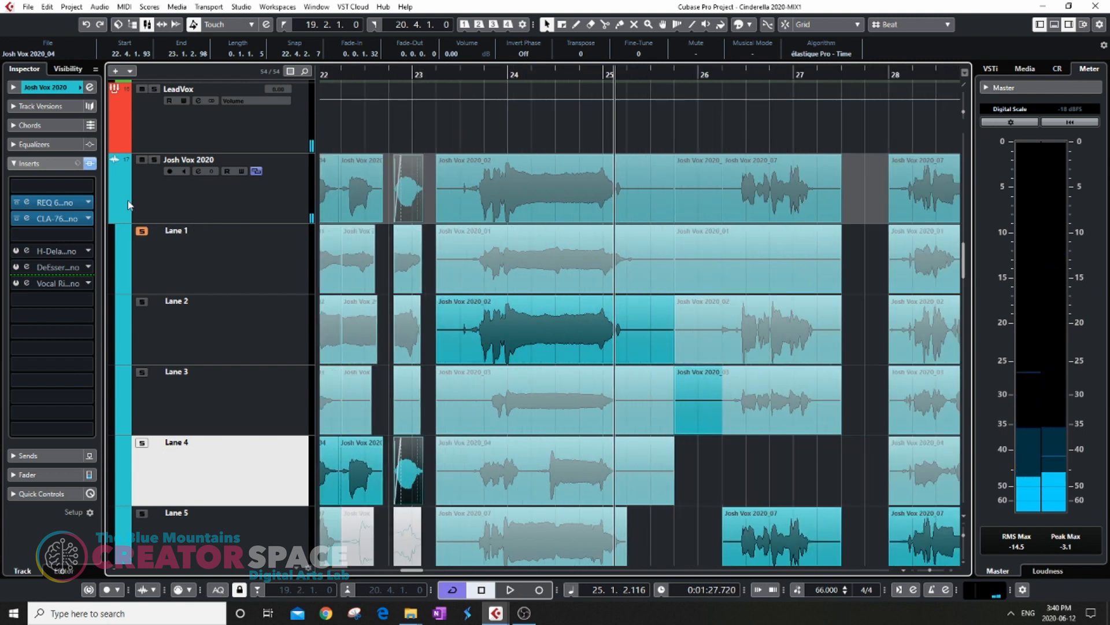
click(255, 171)
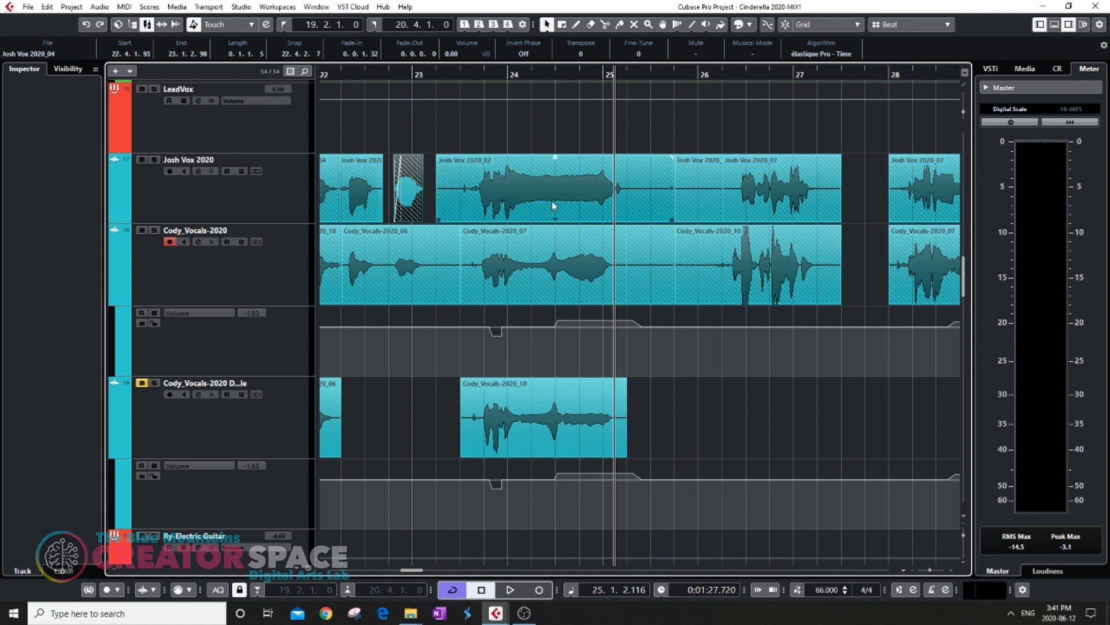
Step: Select the silent stretch after bar 25 on both lead vocals and split the events at 25.2
scroll(553, 206, down, 4)
scroll(443, 216, up, 8)
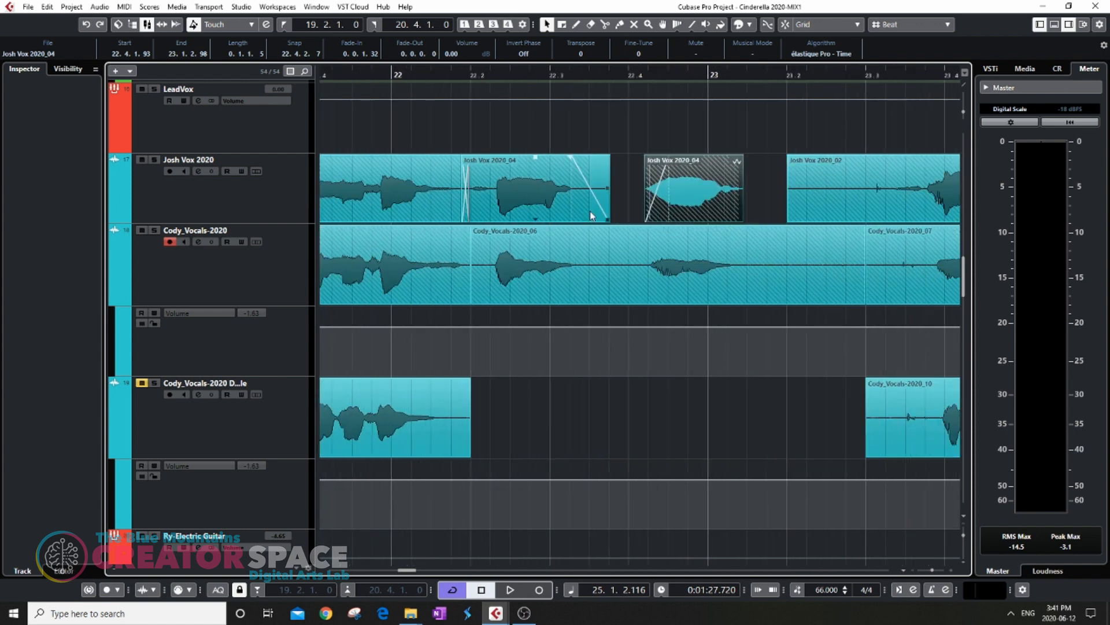
scroll(475, 202, up, 4)
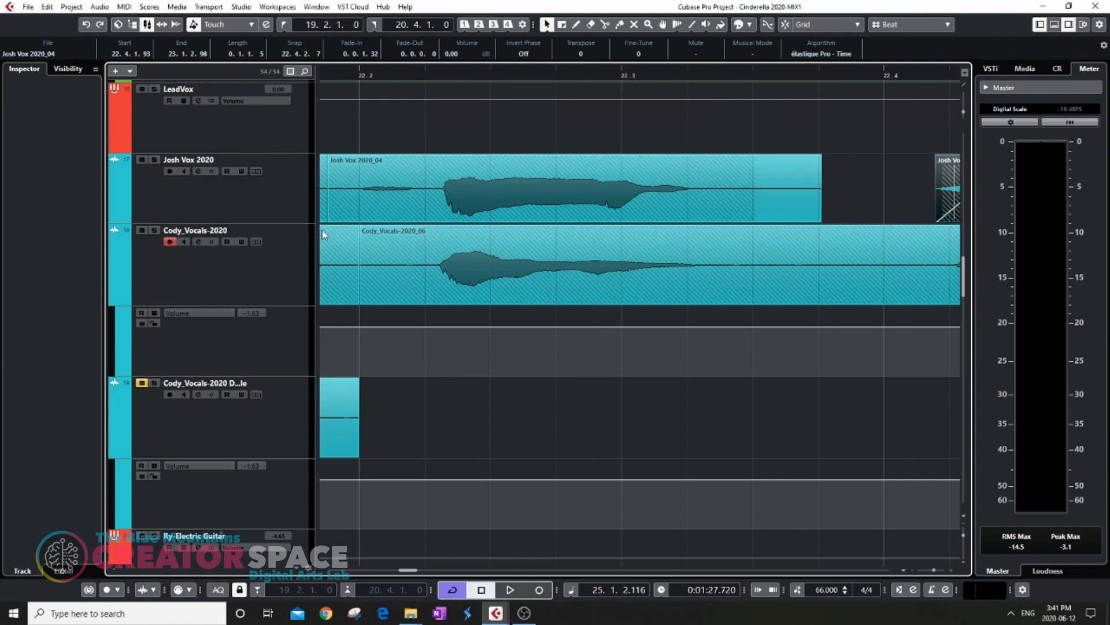
scroll(322, 234, down, 14)
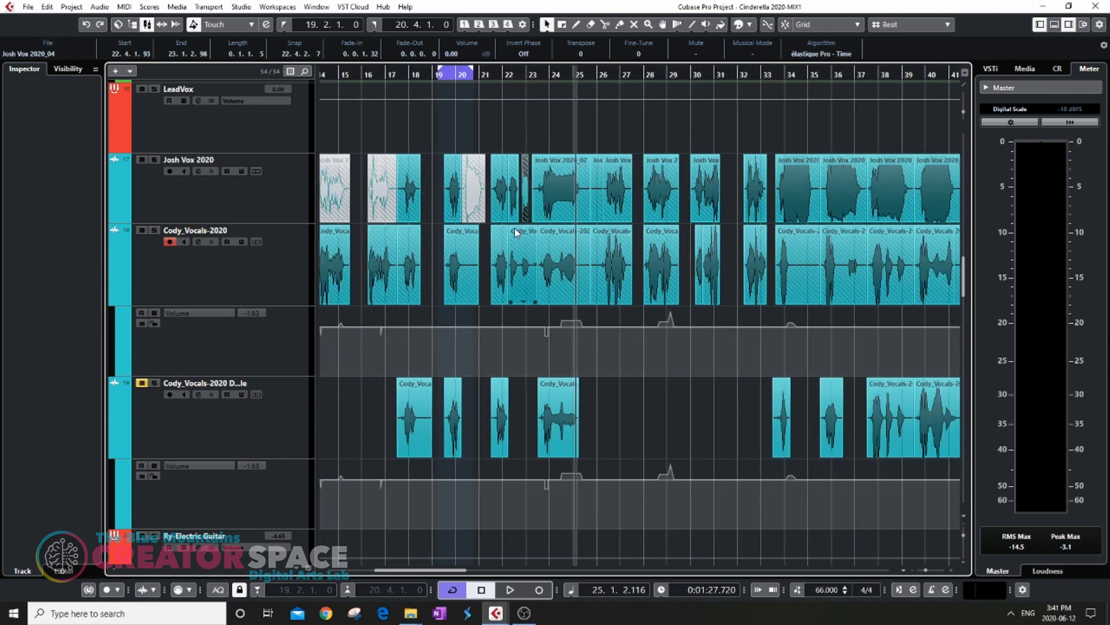
scroll(632, 189, up, 6)
drag(511, 140, 563, 315)
key(3)
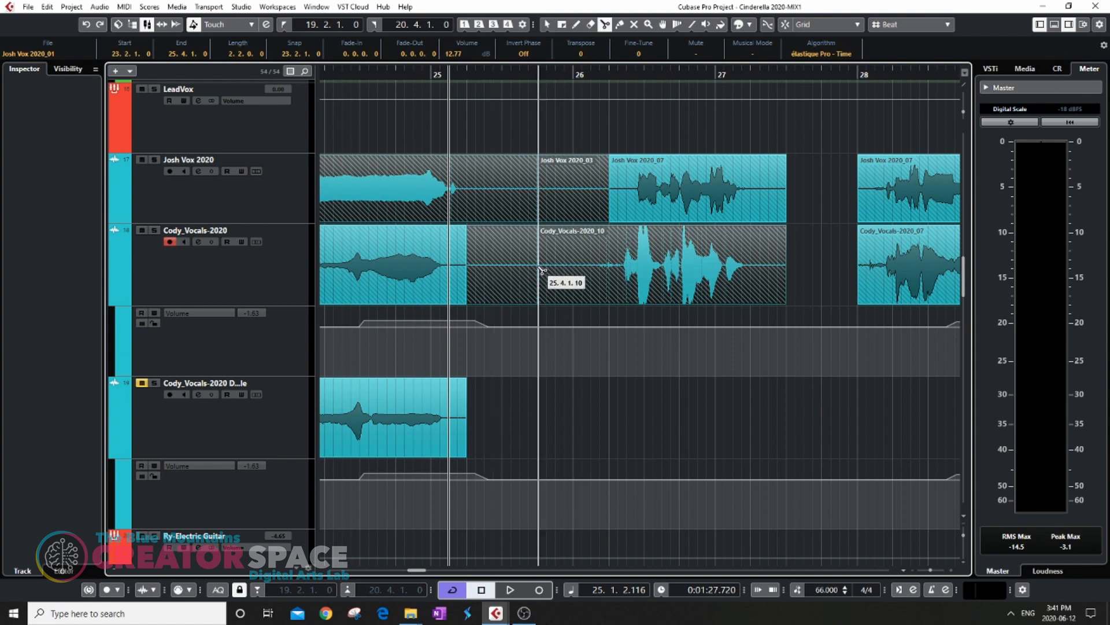
click(469, 285)
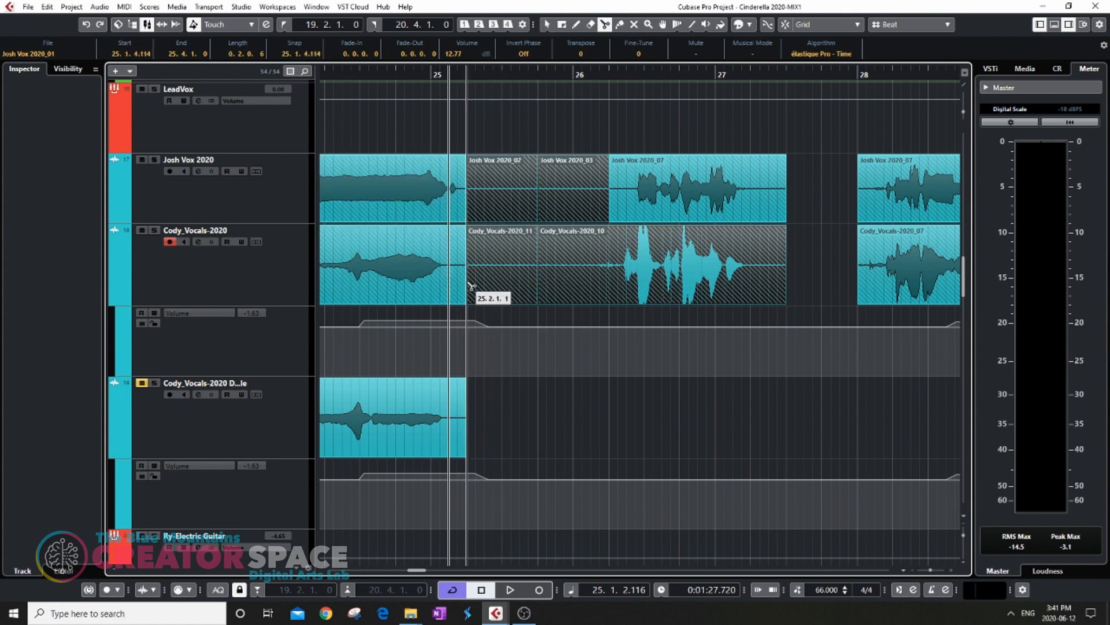
click(497, 135)
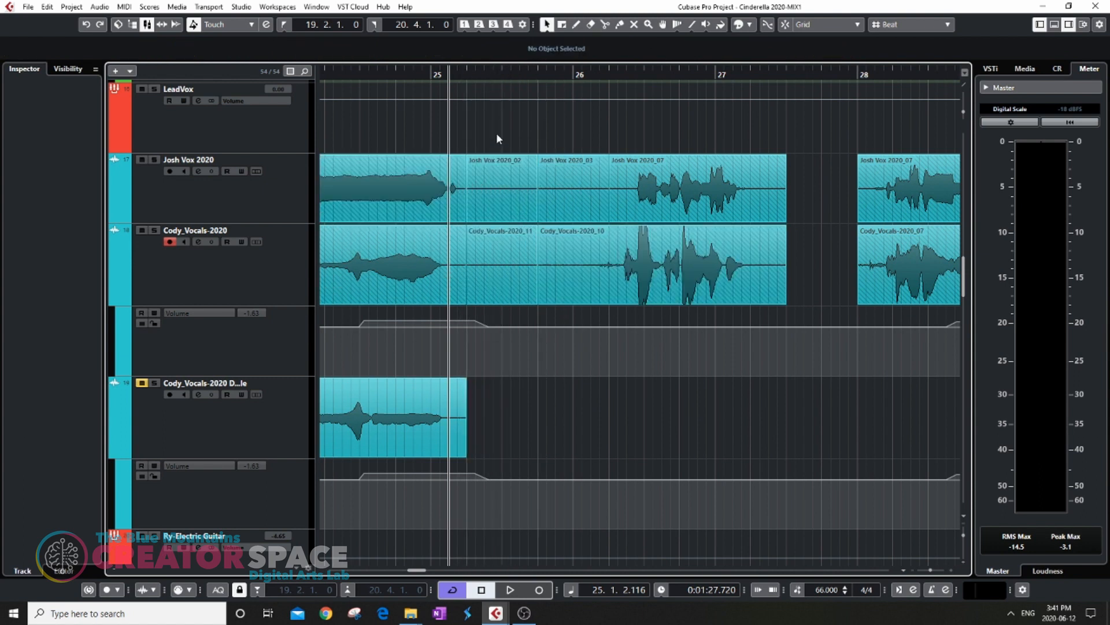
Step: Split the lower lead vocal at 26.2 and delete both lead vocals' silent pieces between 25.2 and 26.2
click(611, 285)
key(1)
drag(591, 320, 591, 317)
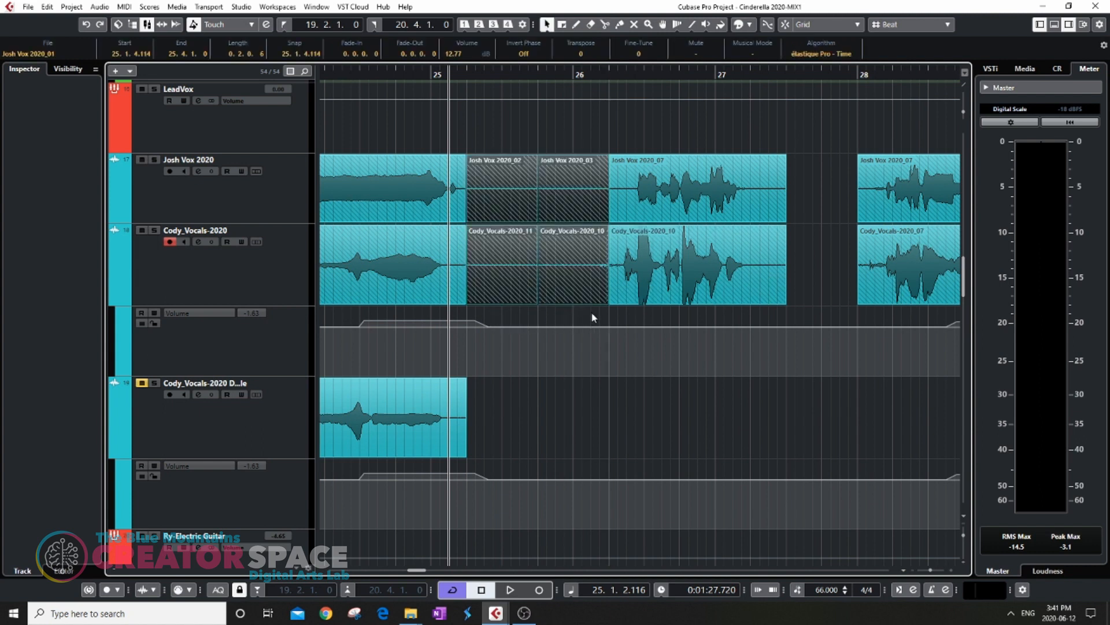
key(Delete)
key(g)
key(g)
key(g)
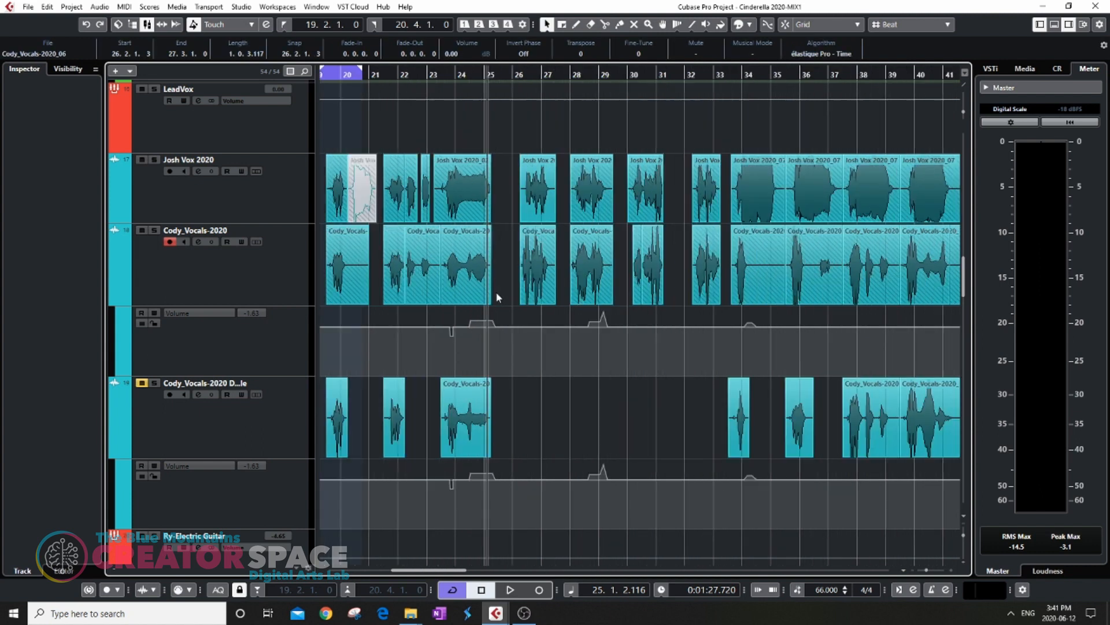
Step: Play back from bar 25 to about bar 29, briefly showing the upper lead vocal's take lanes and hiding them again
scroll(573, 277, up, 2)
key(space)
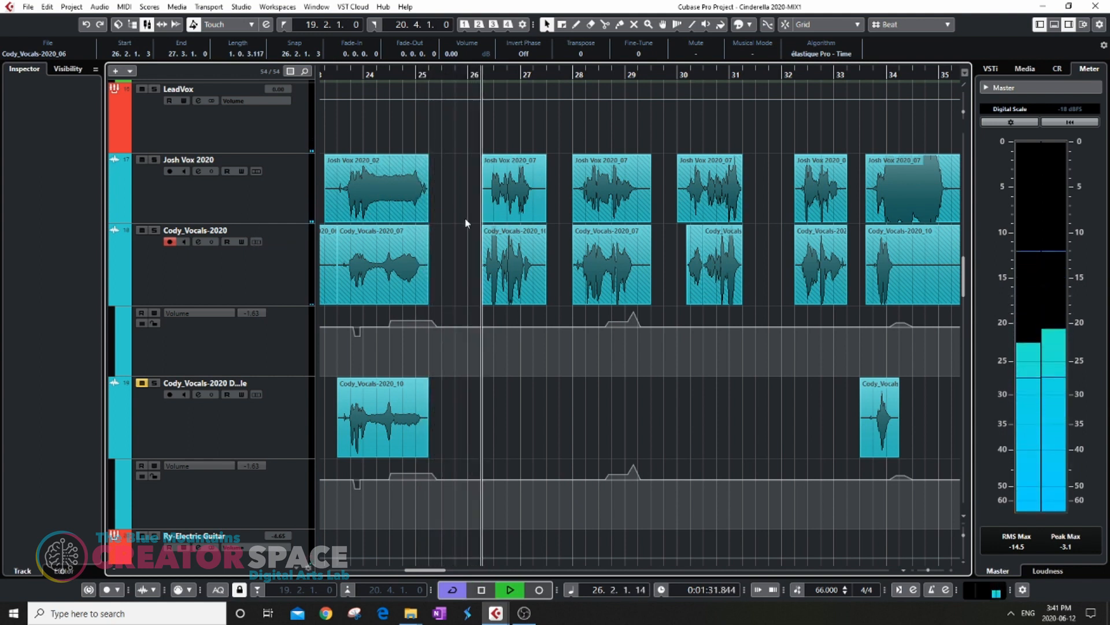
click(256, 171)
scroll(577, 299, down, 3)
scroll(577, 299, up, 3)
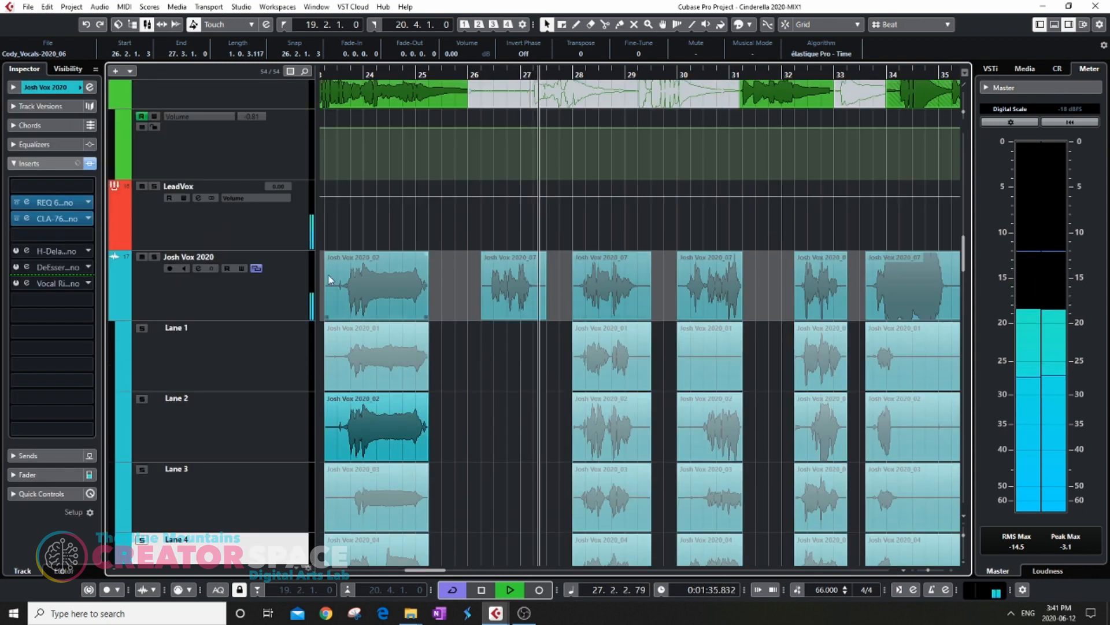
click(253, 268)
scroll(650, 321, up, 4)
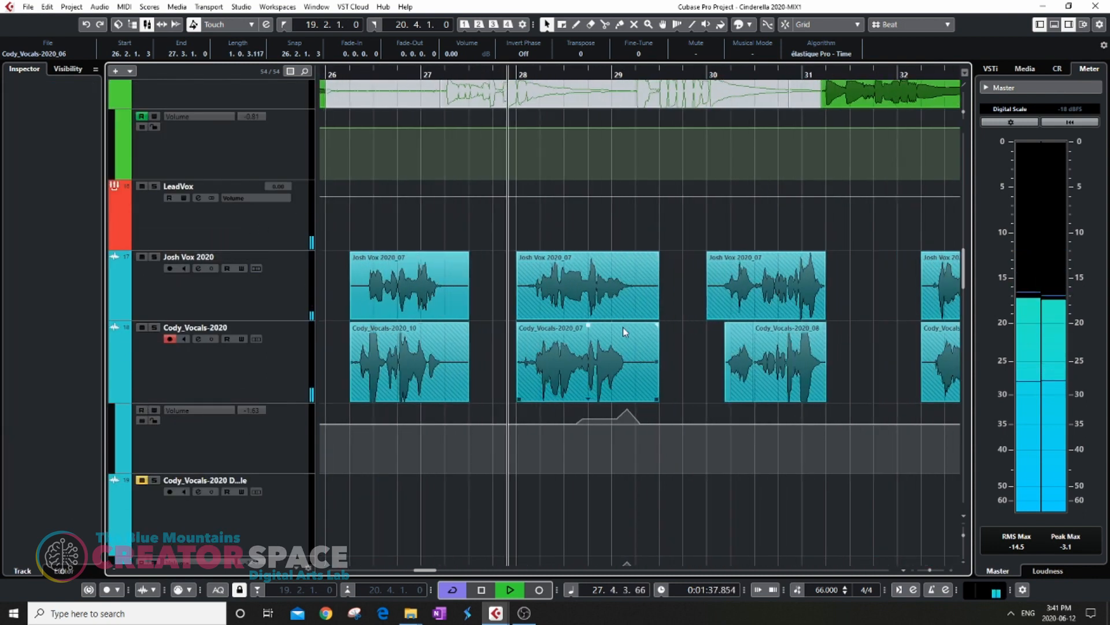
scroll(575, 317, down, 2)
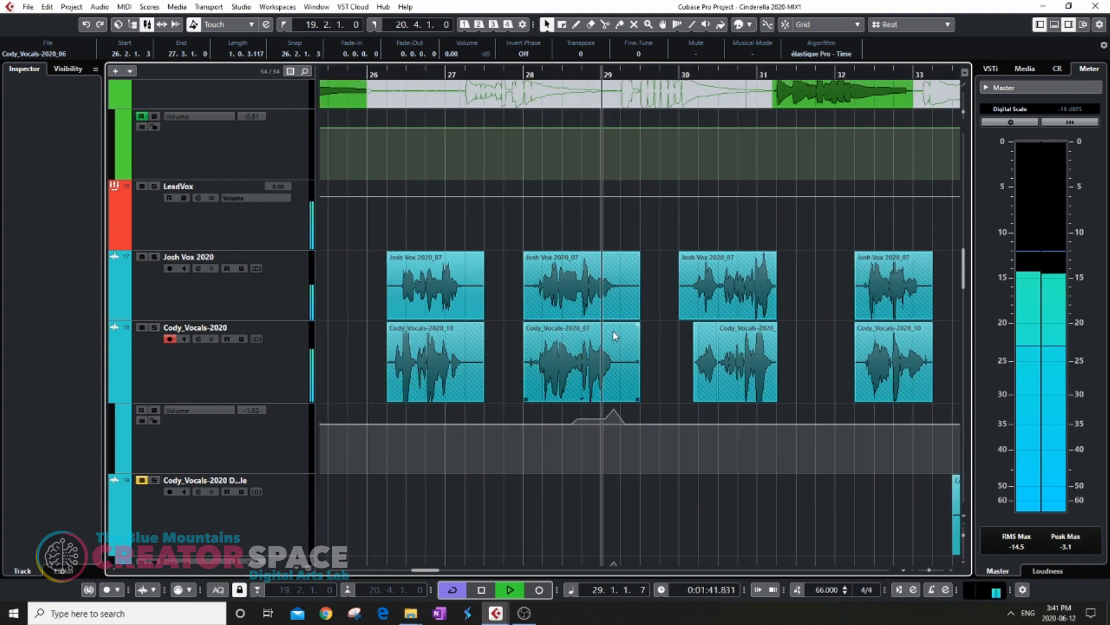
Step: Mute the upper lead vocal's phrase from 26.2 to 27.3 and check the result by playback from bar 26
click(436, 296)
key(7)
click(436, 296)
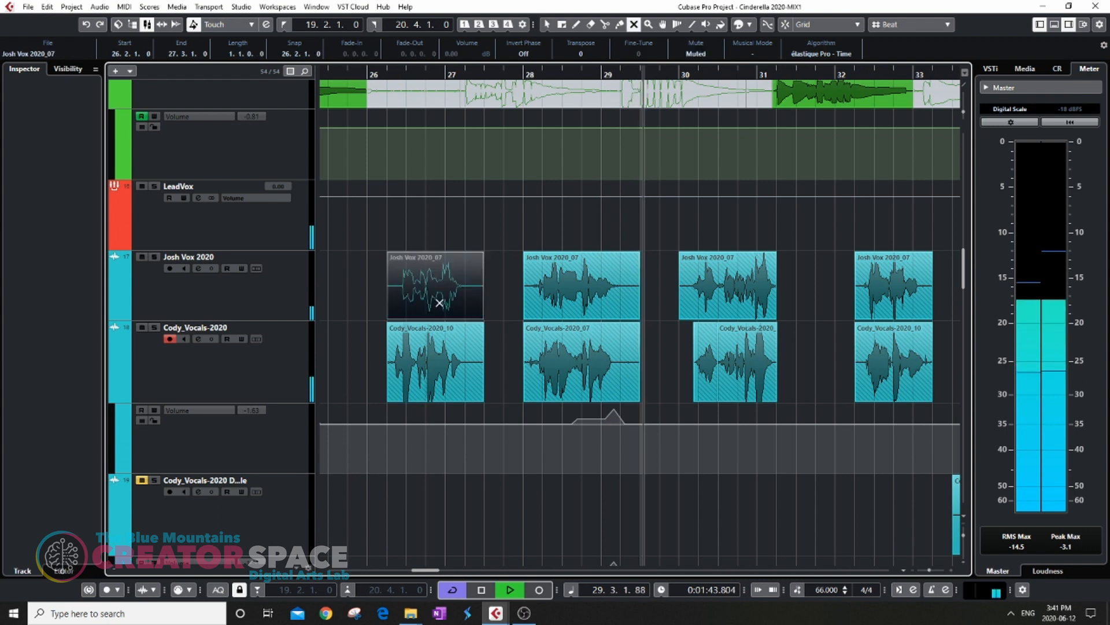
click(376, 75)
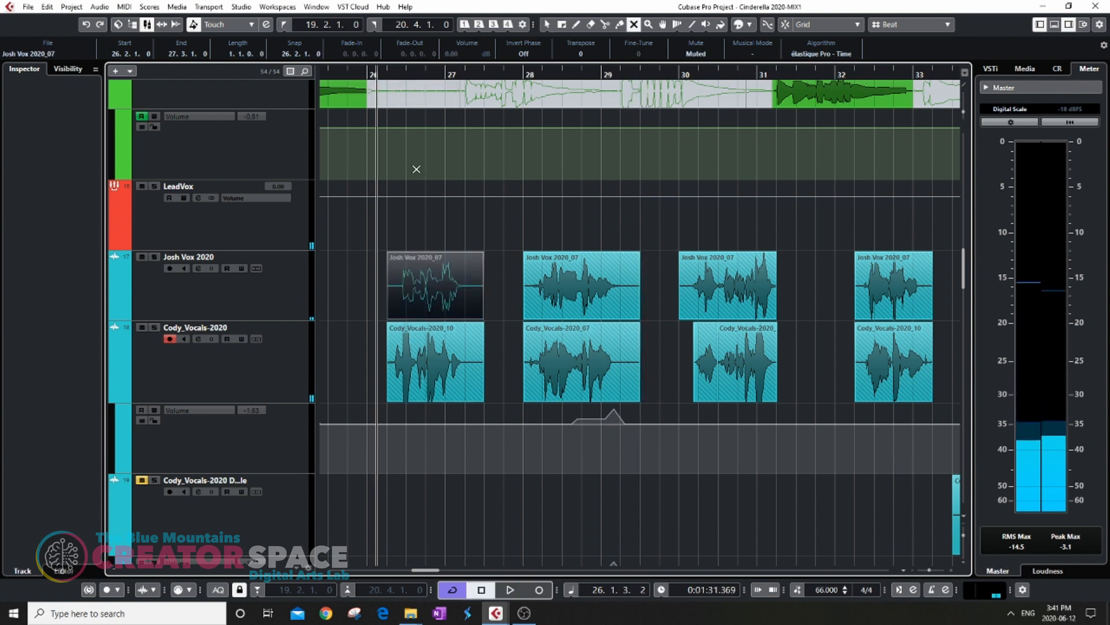
key(space)
key(g)
key(h)
key(h)
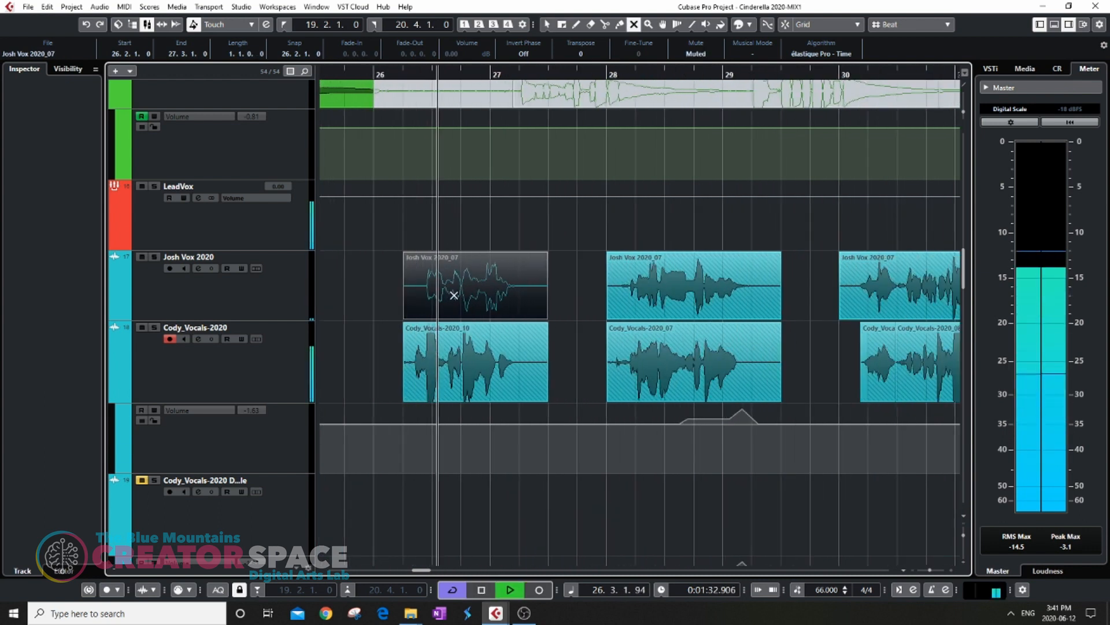
key(g)
key(h)
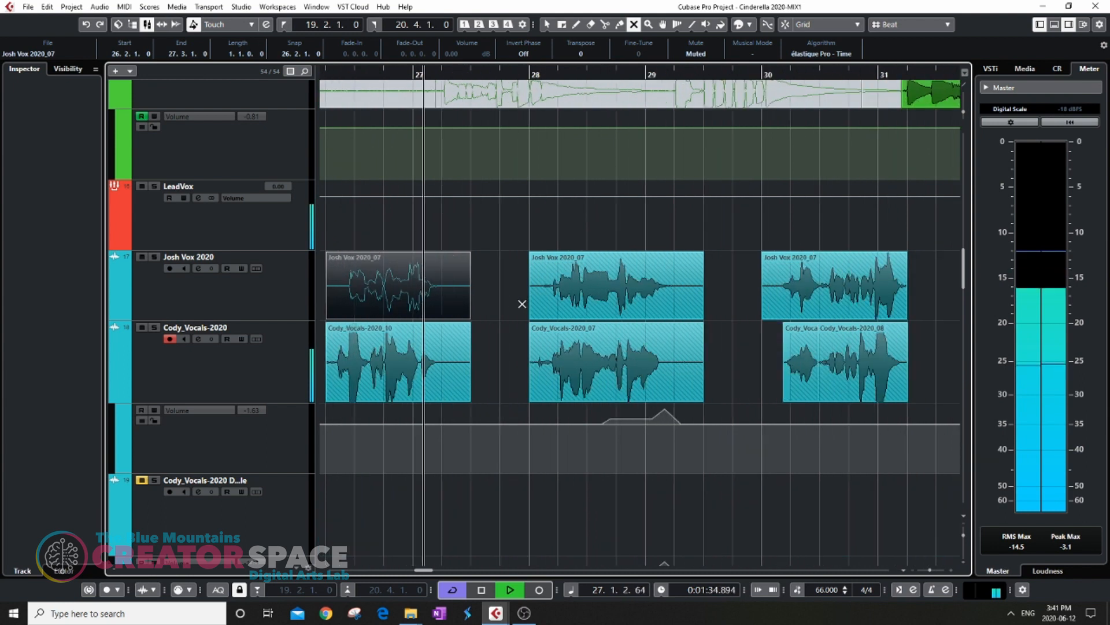
Step: Continue playback from bar 27 past bar 31 to compare the phrases at bars 28 and 30 on both lead vocals
key(g)
key(g)
key(h)
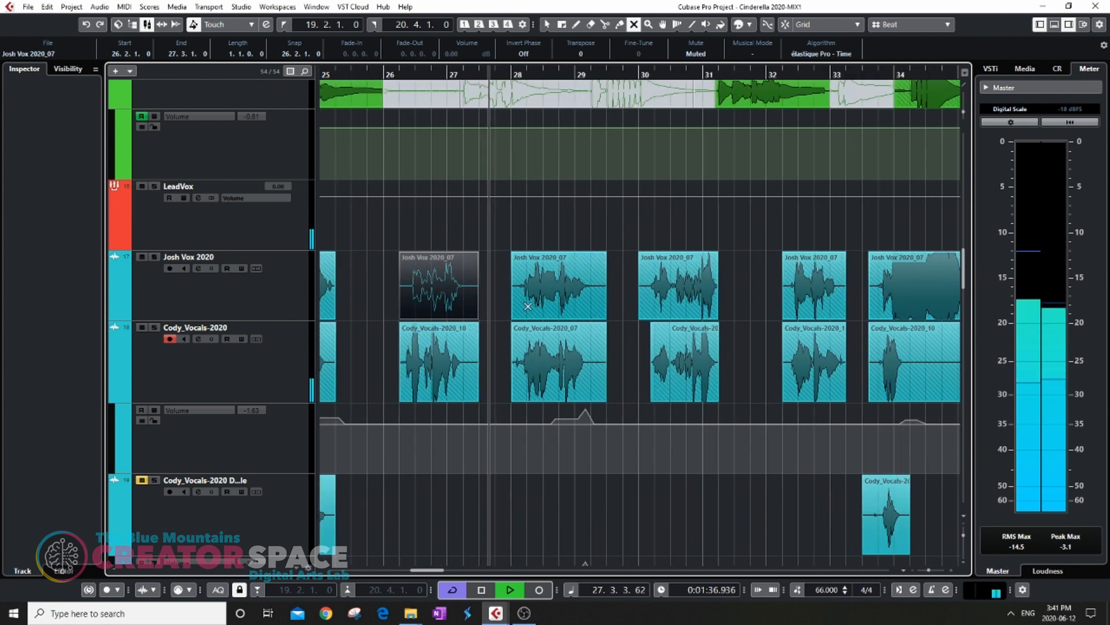
key(h)
key(g)
key(g)
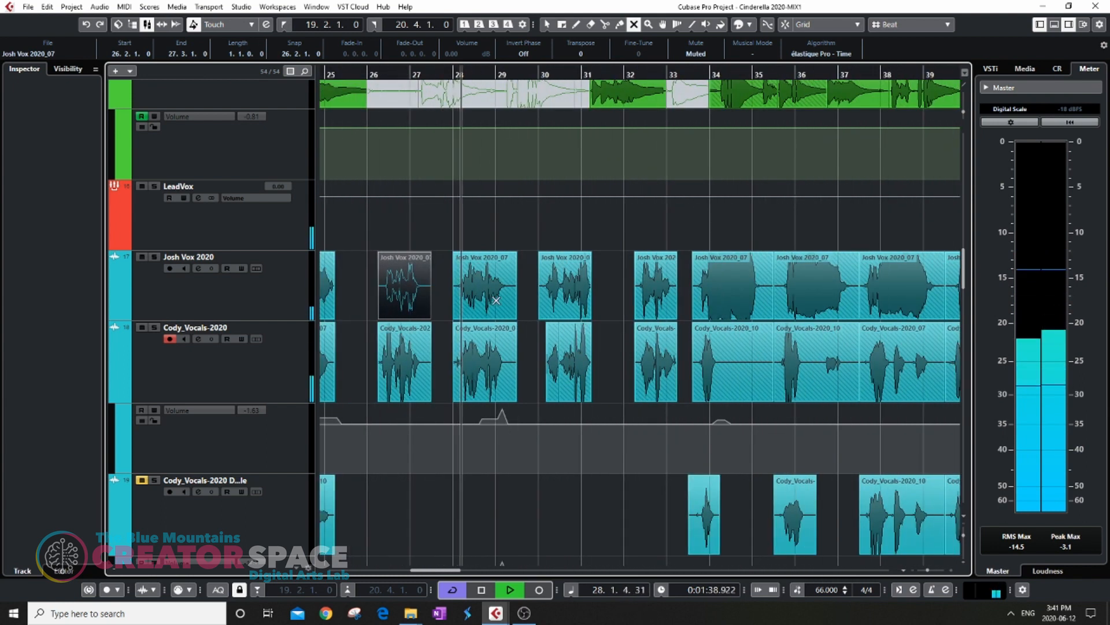
key(h)
key(h)
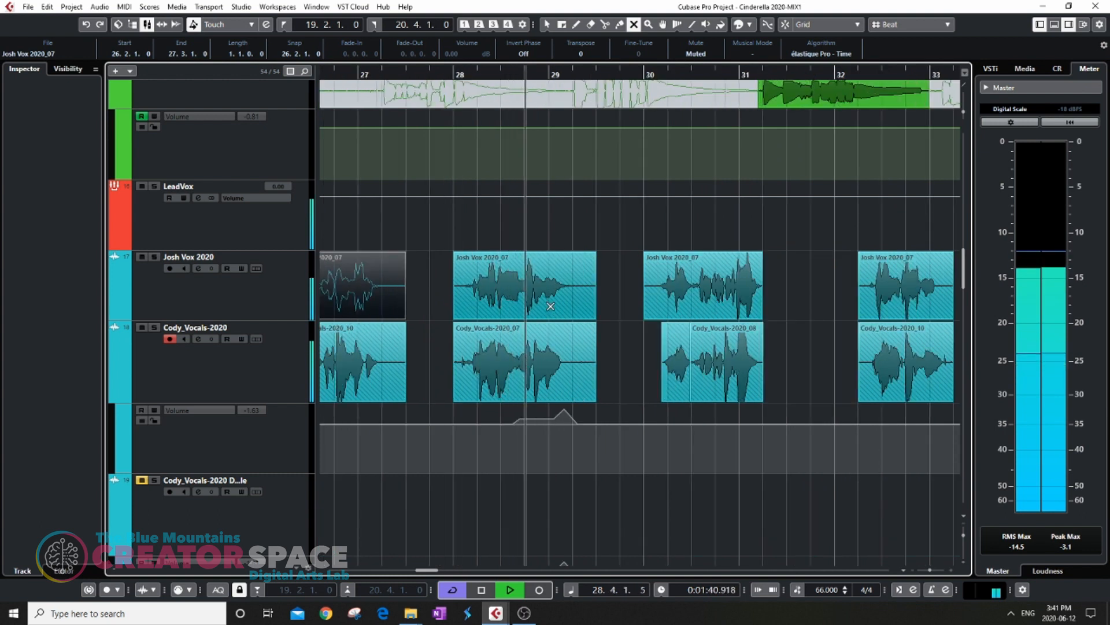
key(g)
key(g)
key(g)
key(g)
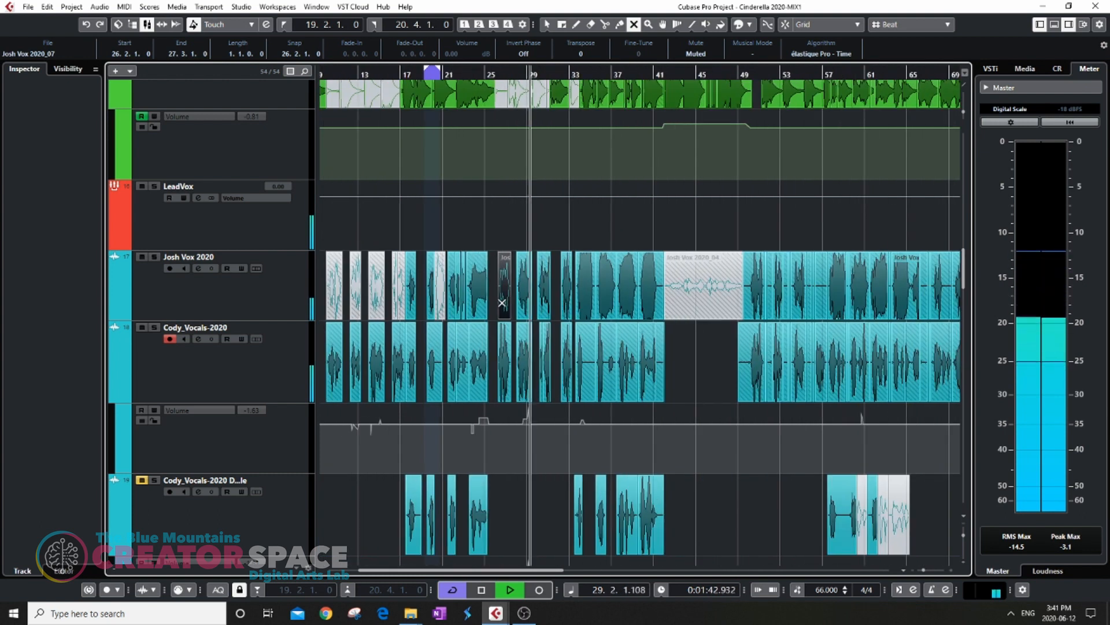
key(h)
key(h)
key(h)
key(h)
key(h)
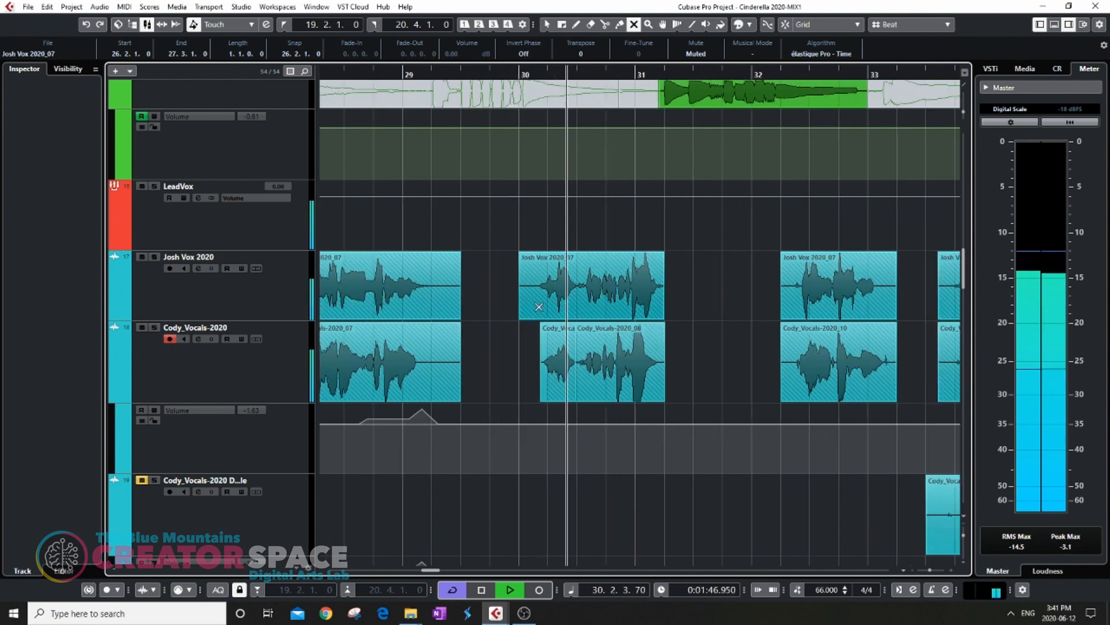
key(h)
key(h)
key(g)
key(g)
key(g)
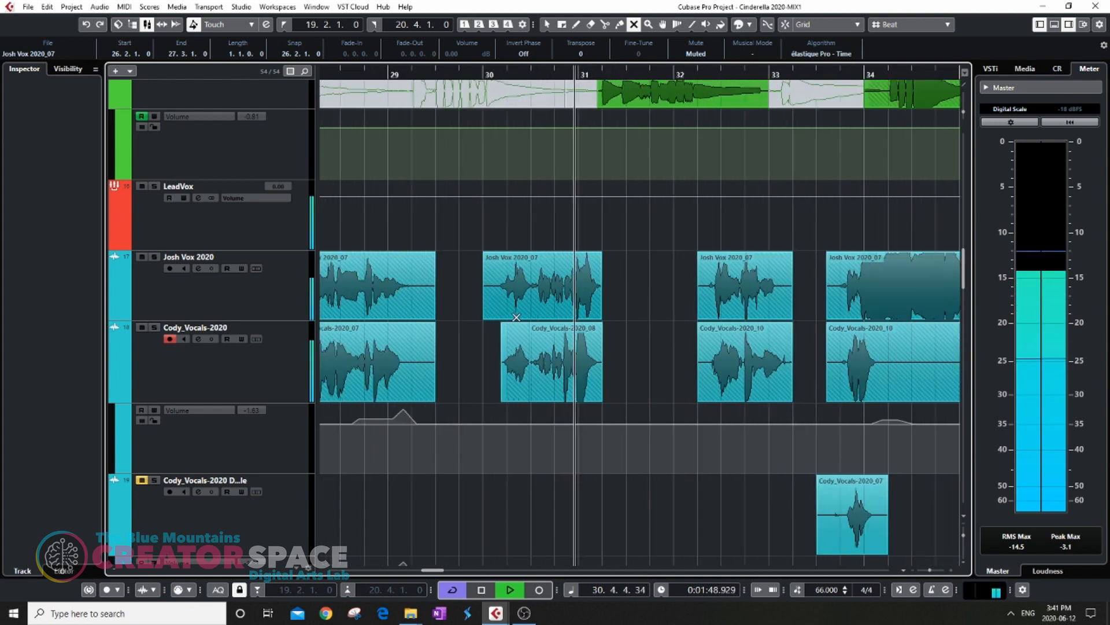
key(g)
key(g)
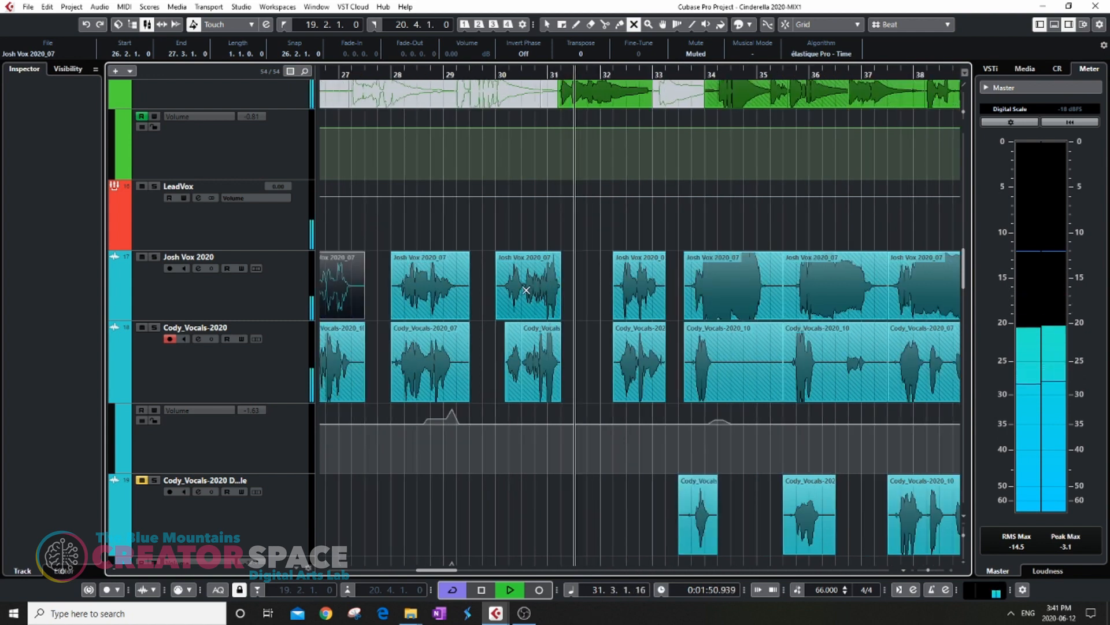
Step: Mute the upper lead vocal's phrase from 30.1 to 31.2 and continue playback to about bar 35
click(525, 318)
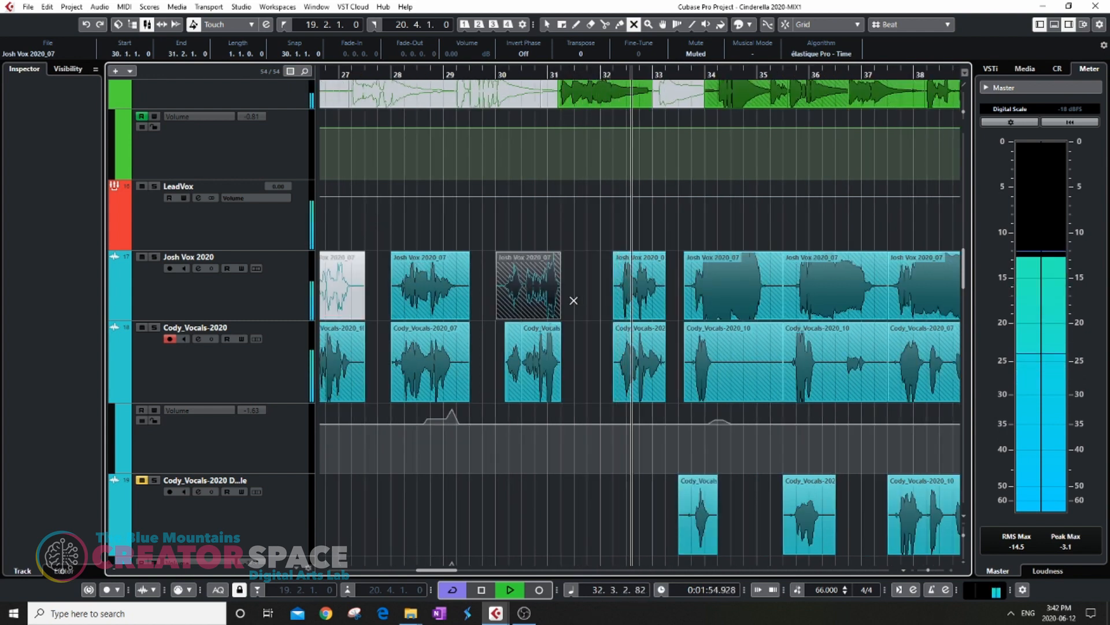
key(h)
key(h)
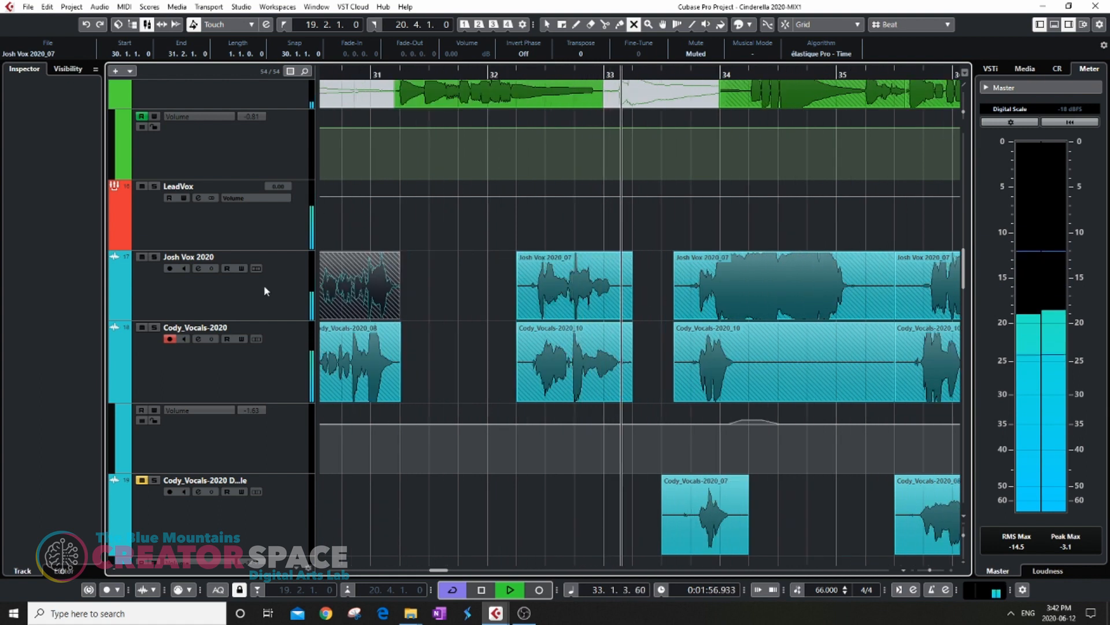
key(g)
key(g)
key(h)
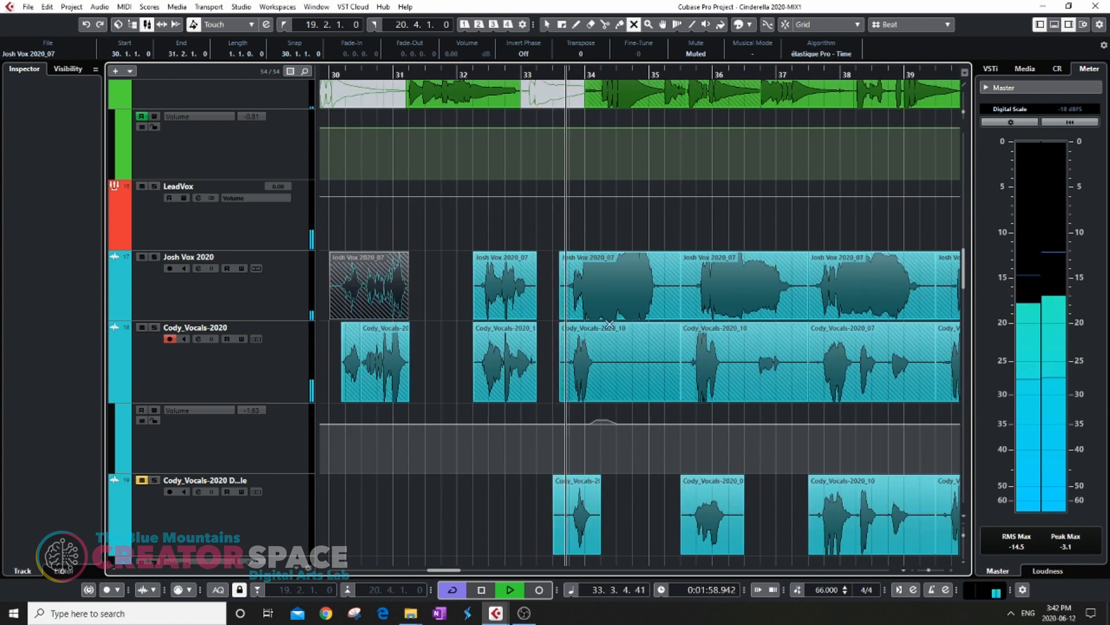
key(h)
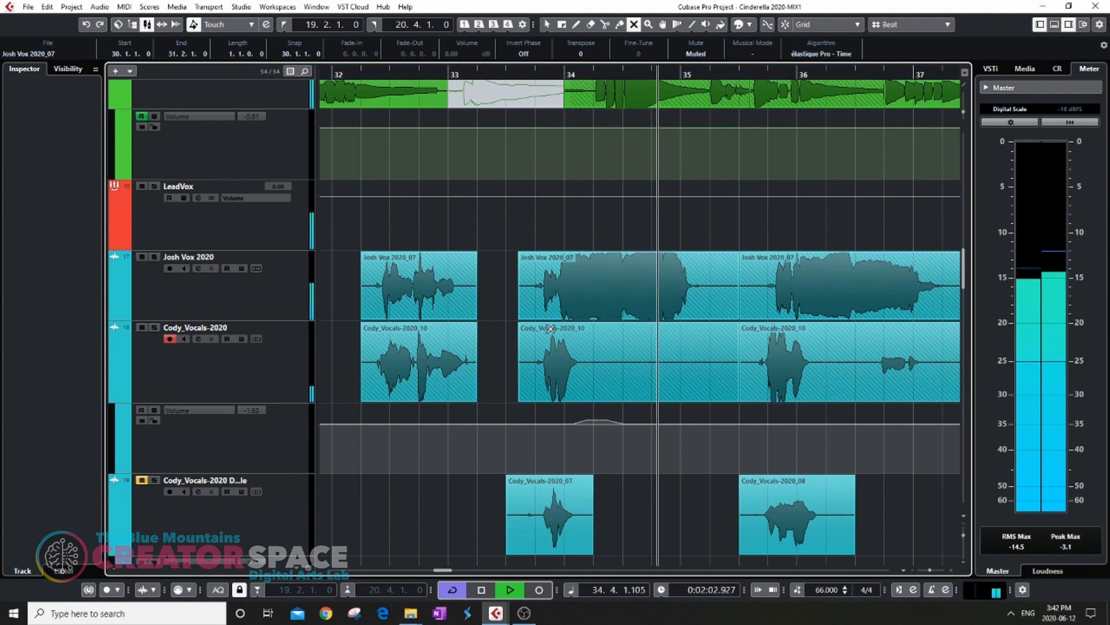
Step: Show the upper lead vocal's take lanes and examine the alternative takes of the long phrases around bars 34 to 41
click(256, 270)
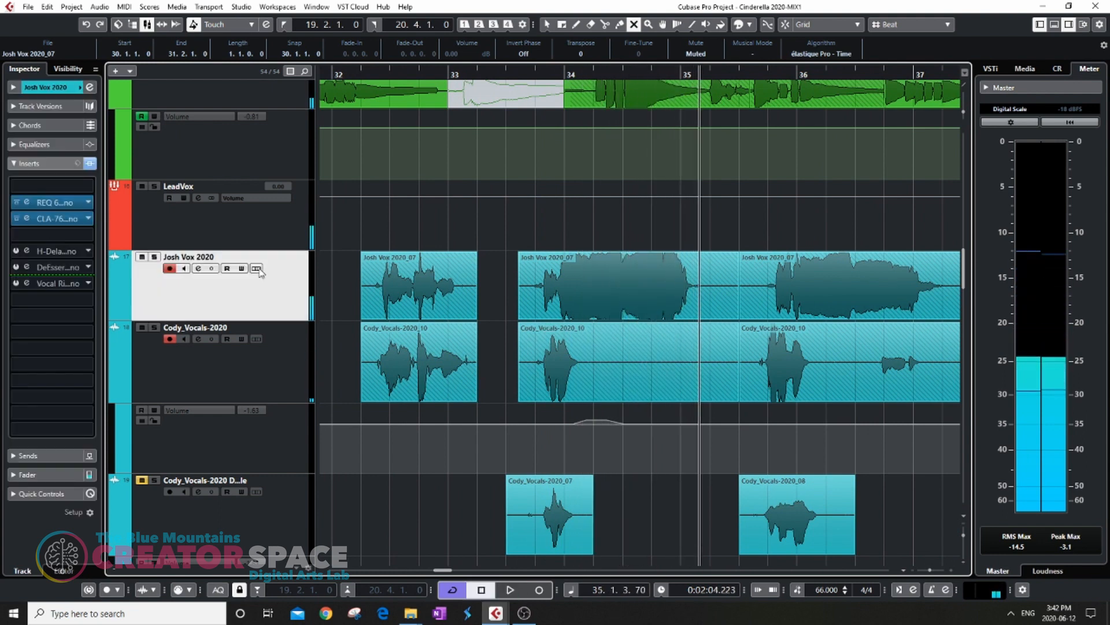
click(257, 268)
scroll(628, 297, down, 4)
scroll(628, 296, up, 3)
scroll(622, 303, down, 3)
scroll(624, 305, down, 3)
scroll(624, 305, up, 3)
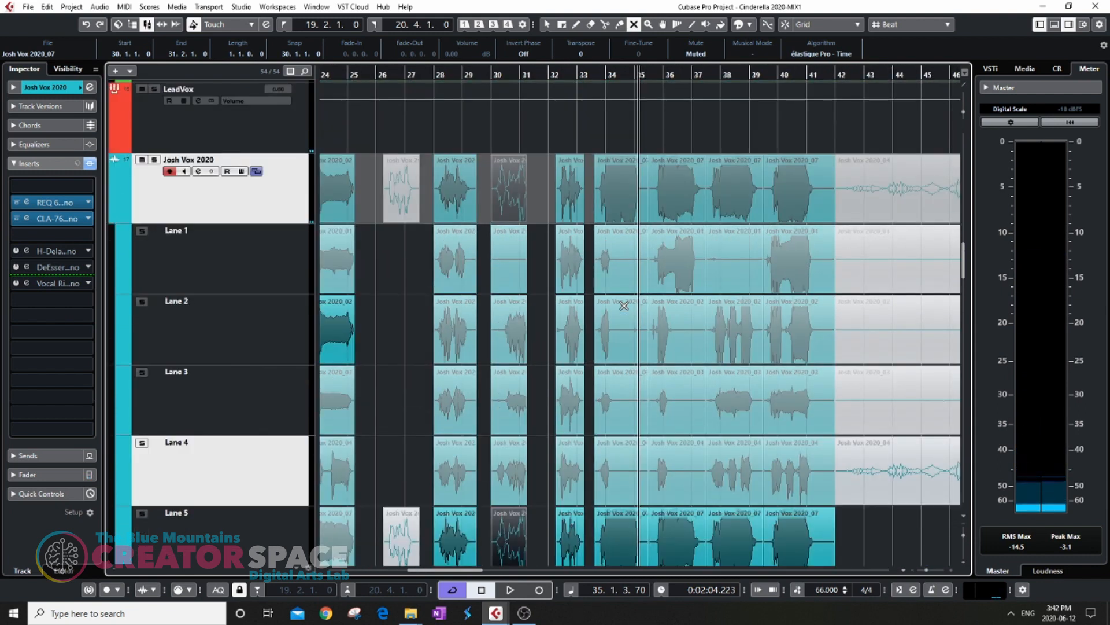
scroll(622, 302, up, 6)
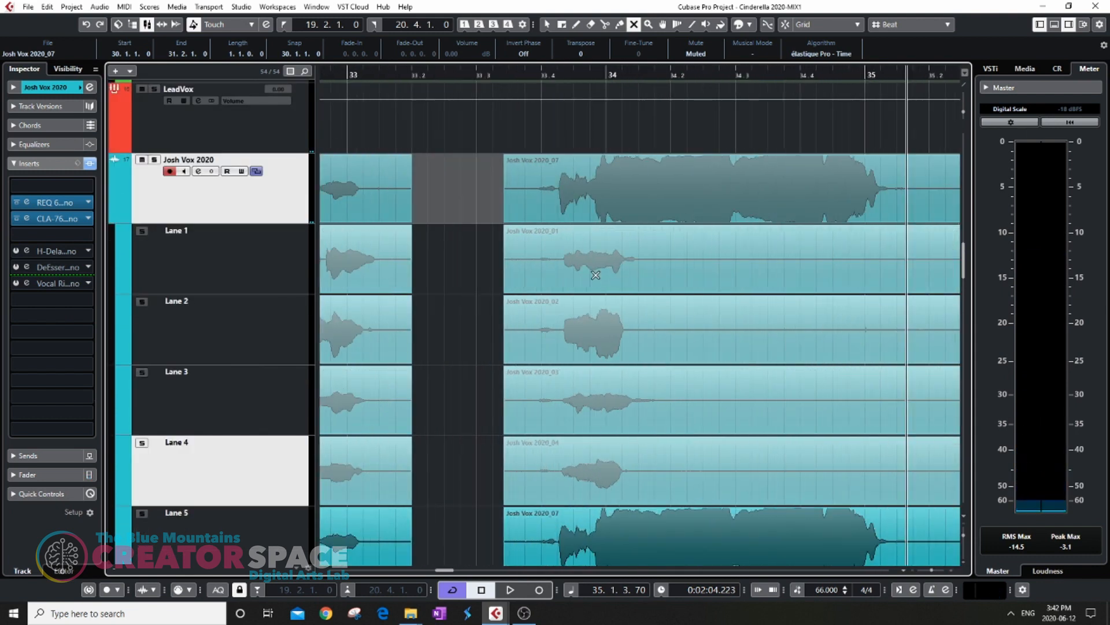
scroll(599, 317, down, 3)
scroll(602, 353, down, 2)
scroll(590, 330, up, 4)
scroll(574, 298, down, 6)
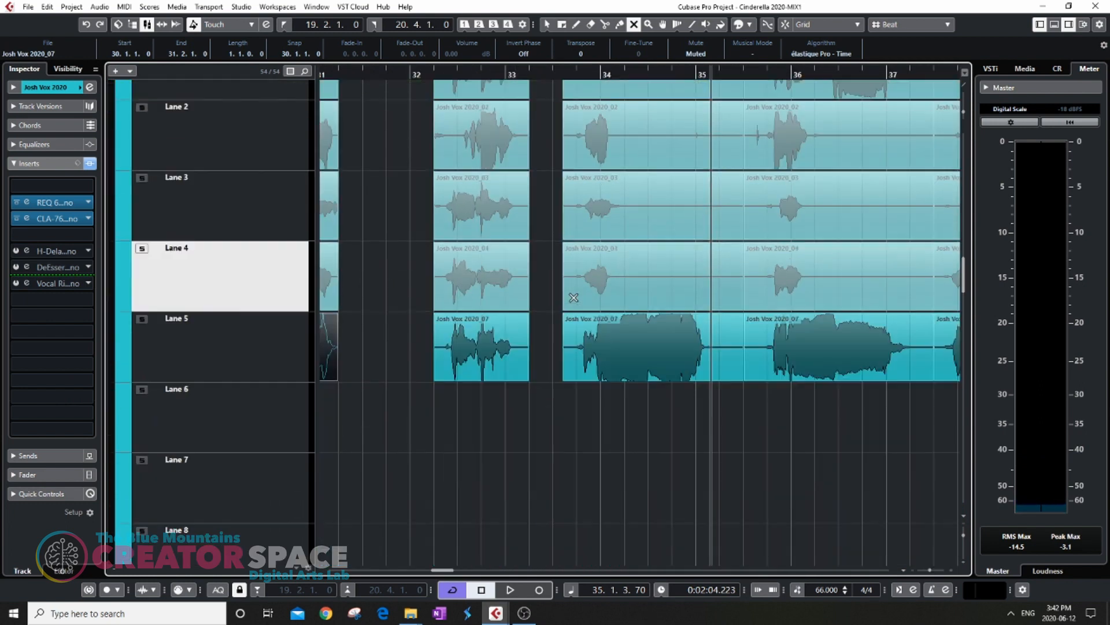
scroll(649, 388, up, 3)
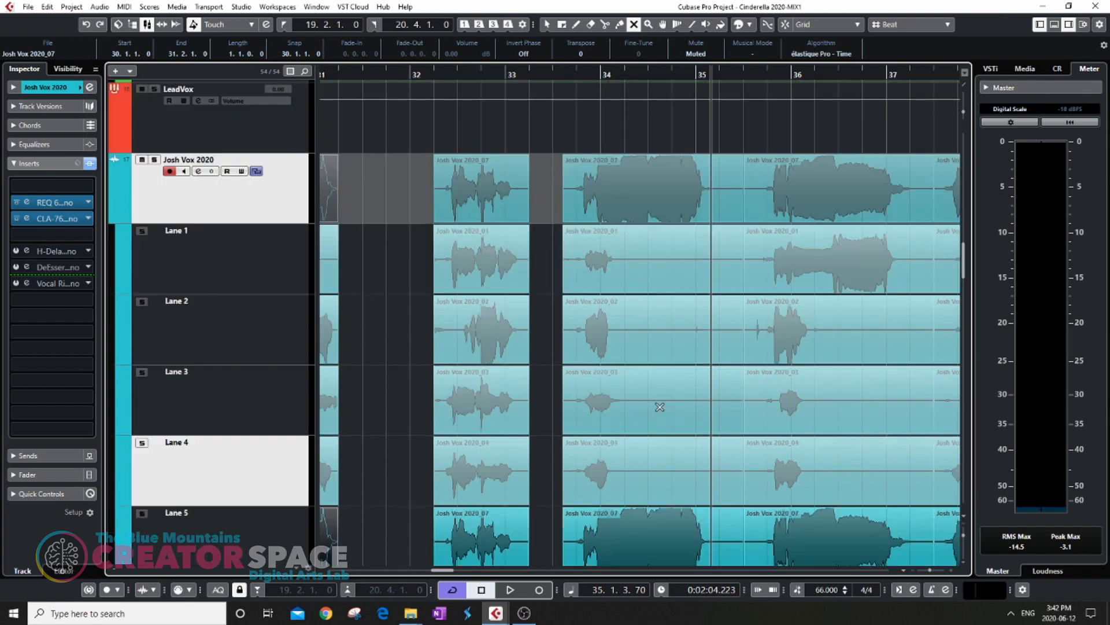
scroll(540, 310, down, 5)
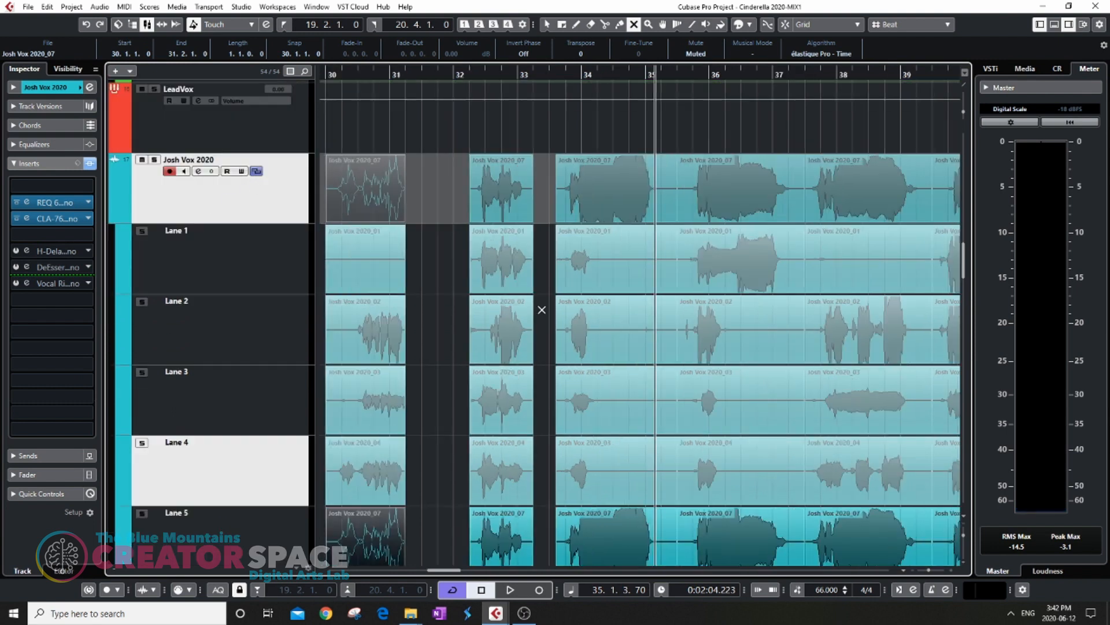
scroll(611, 294, down, 3)
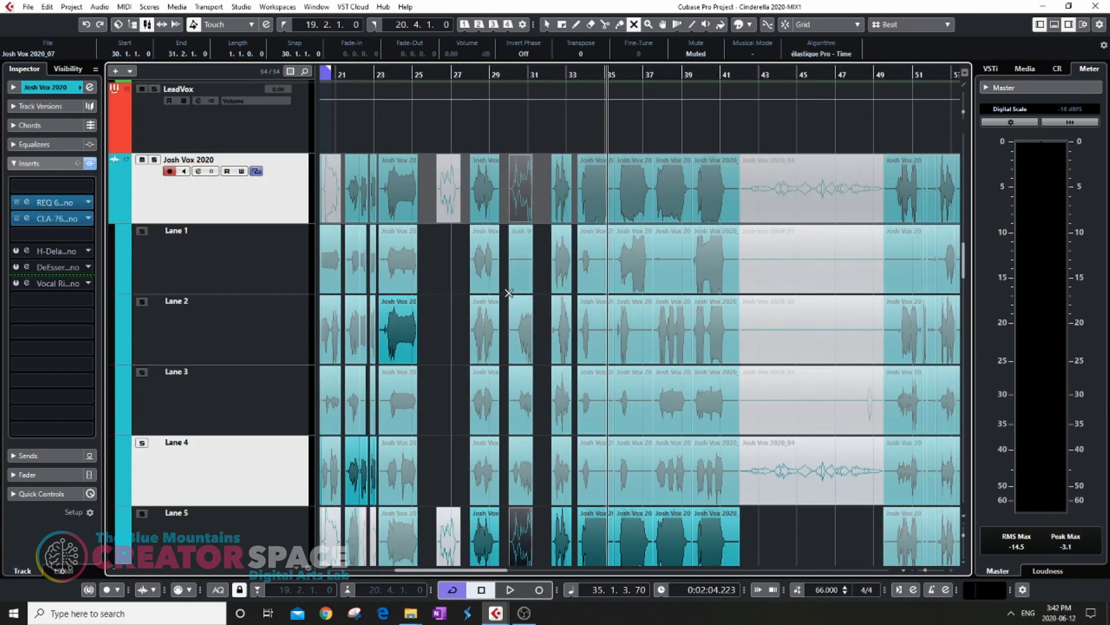
scroll(562, 225, up, 8)
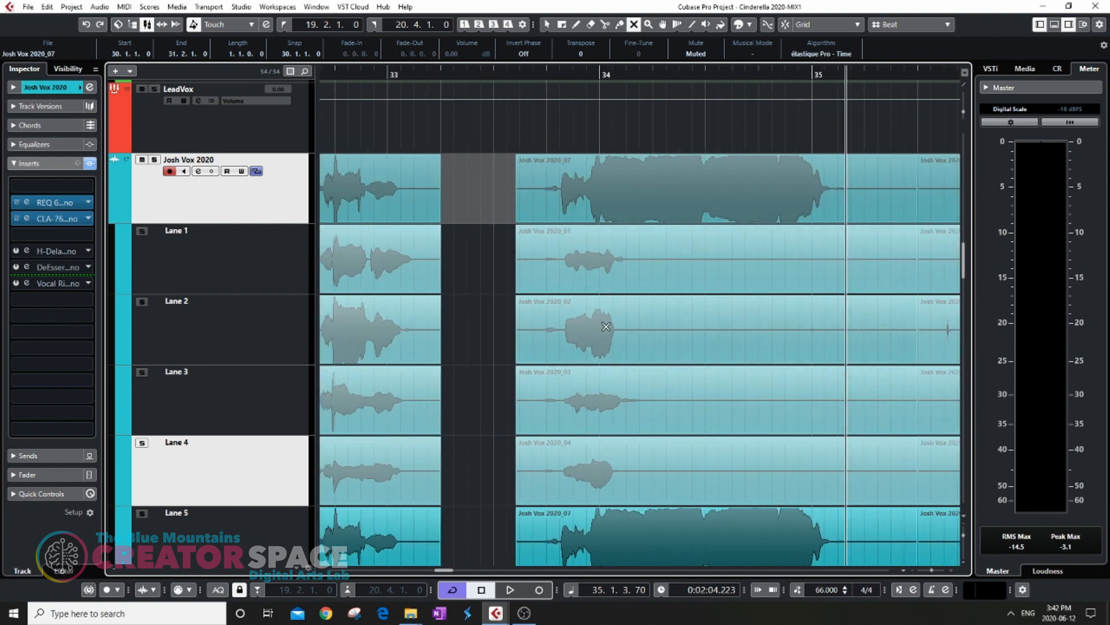
Step: Solo Lane 2 and Lane 4 in turn to audition their takes of the phrase at bar 34
key(1)
click(609, 351)
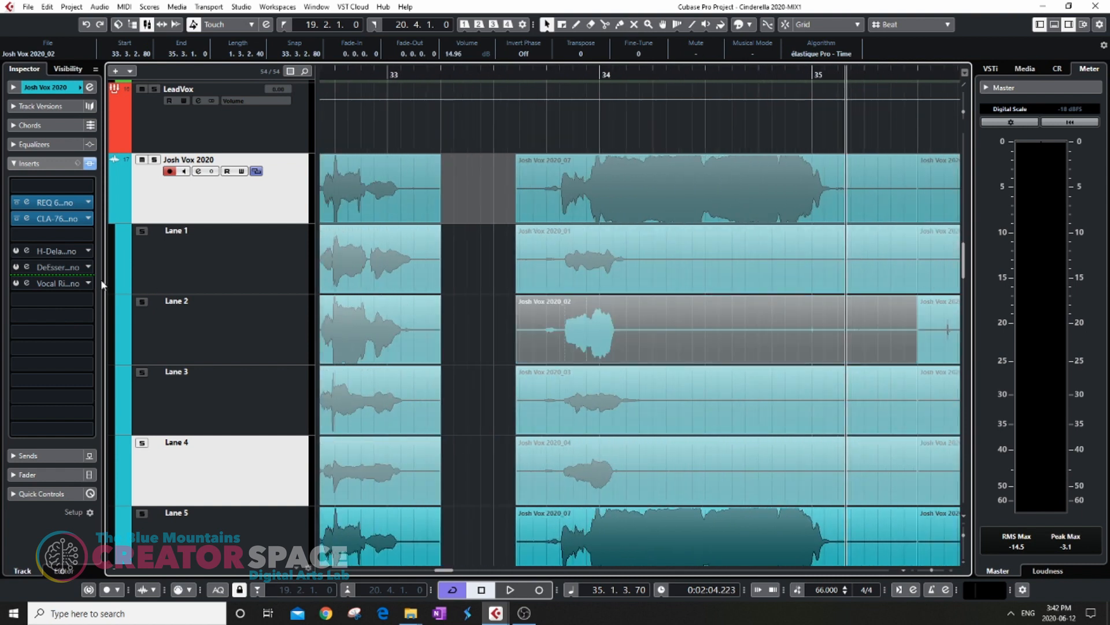
click(501, 73)
key(space)
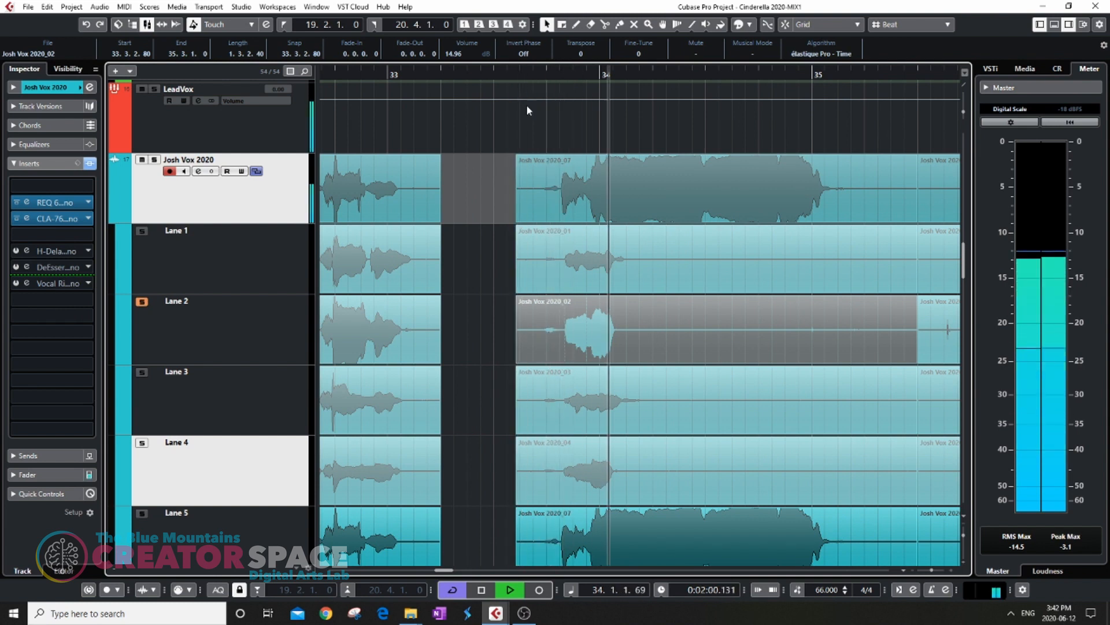
scroll(173, 405, down, 3)
scroll(174, 405, up, 3)
click(142, 443)
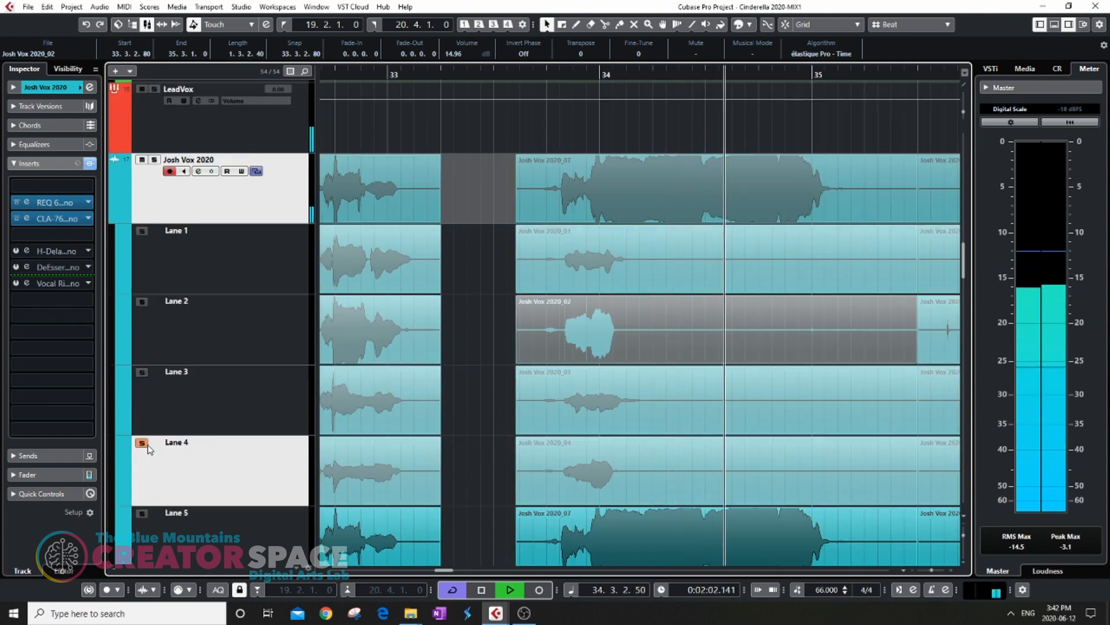
click(546, 75)
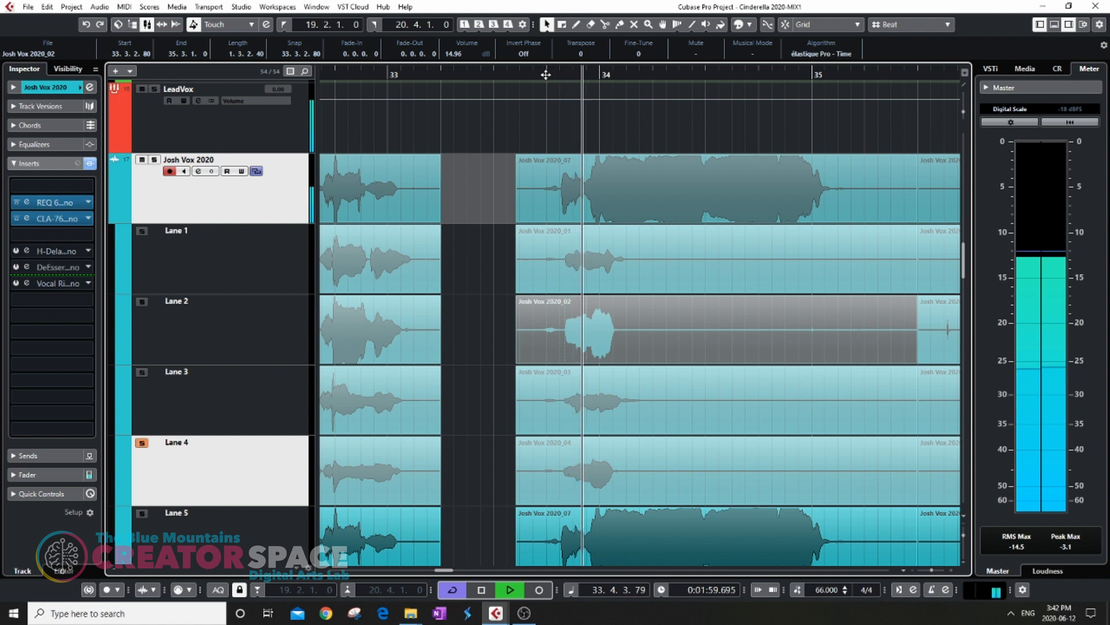
Step: Split the Lane 4 take after its phrase at bar 34 and use that phrase in the comp, extended to 35.3
key(space)
key(3)
key(1)
click(618, 477)
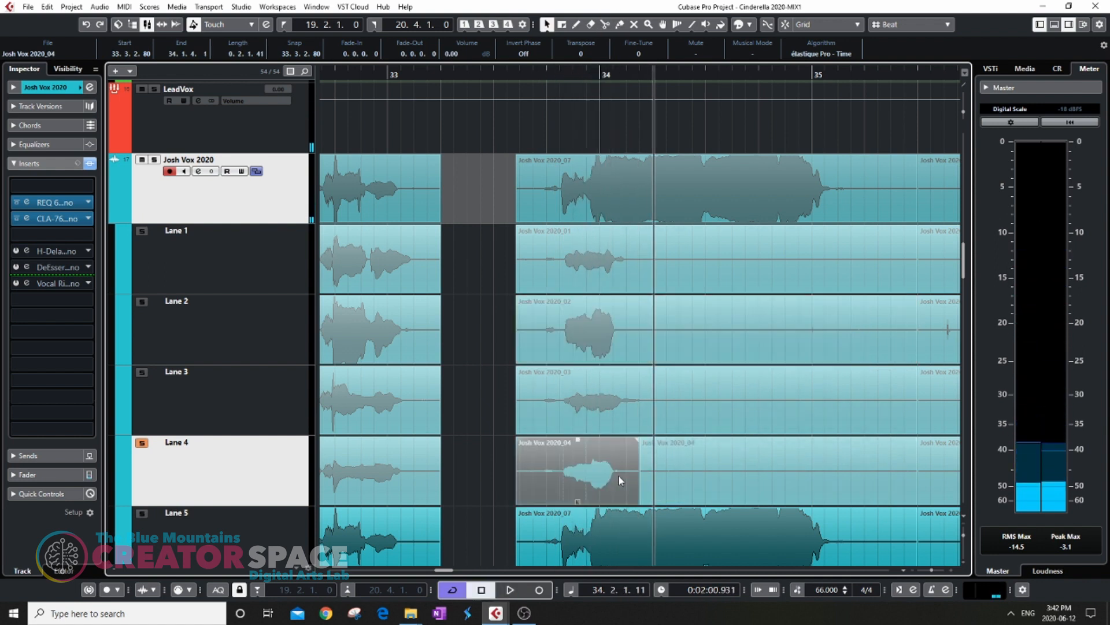
key(g)
key(g)
key(g)
scroll(511, 397, down, 2)
click(586, 489)
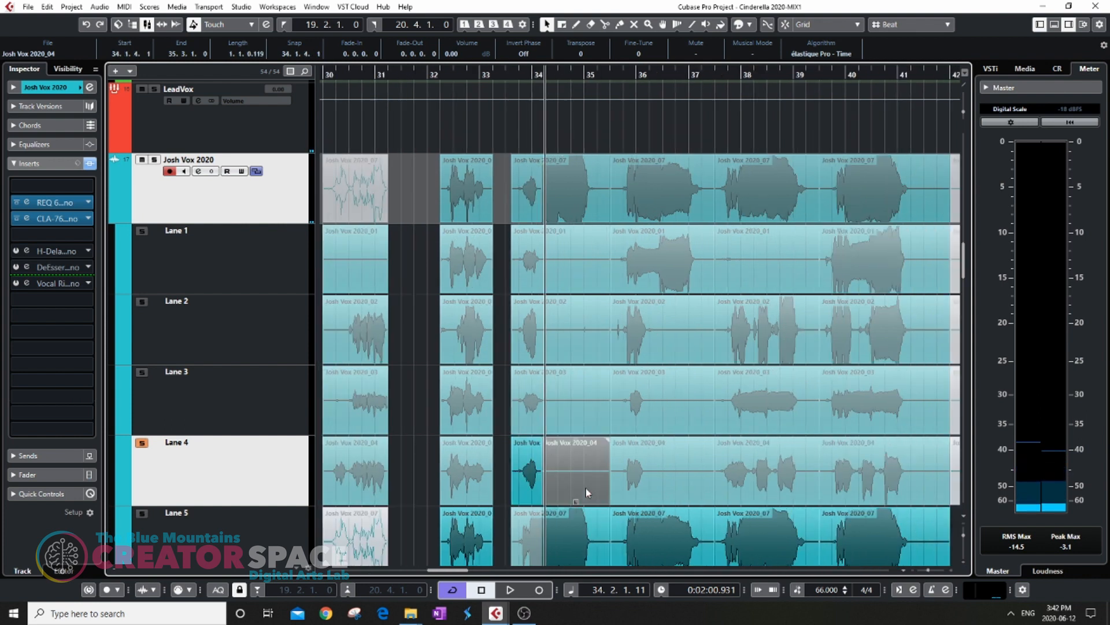
drag(543, 492, 600, 502)
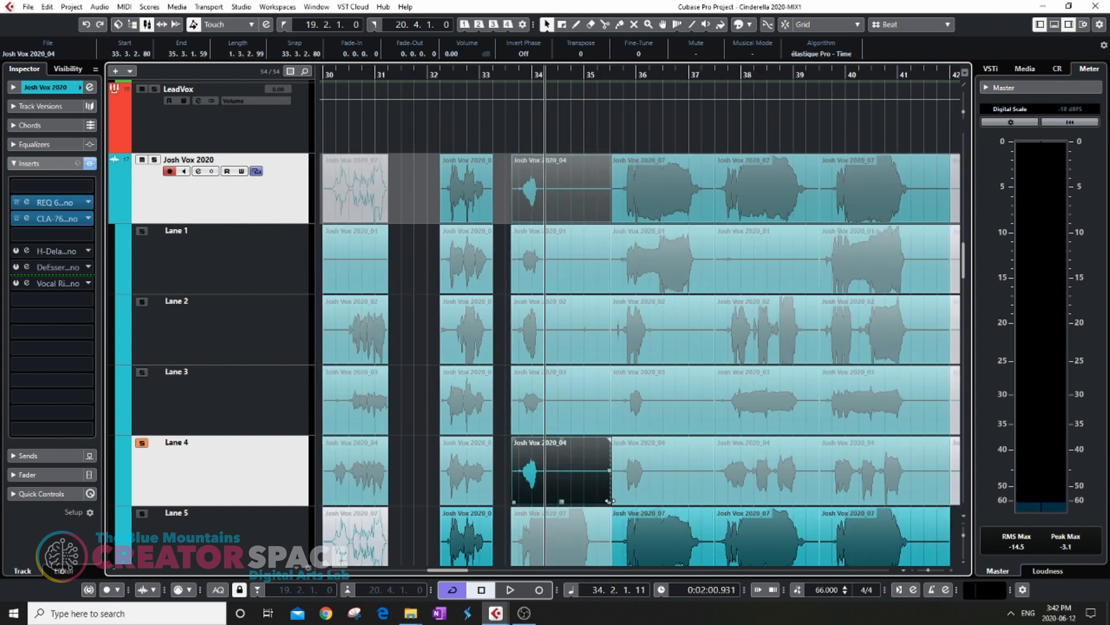
Step: Play the comp from 34.2 to about bar 36 while examining the takes of the phrase at bar 36
scroll(549, 433, down, 2)
scroll(574, 434, up, 5)
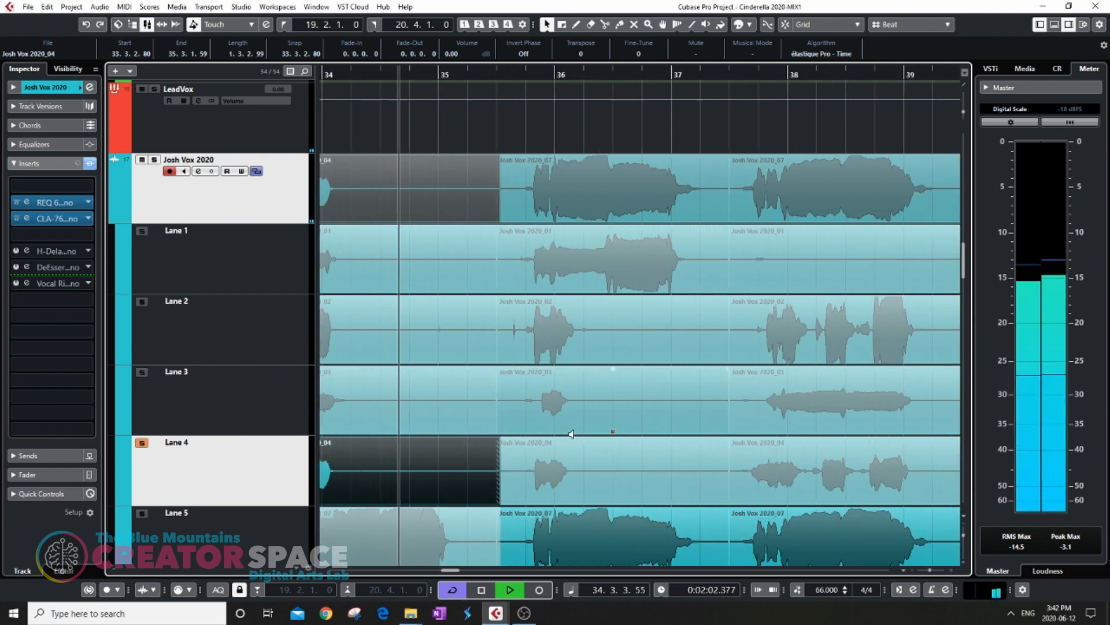
scroll(574, 435, down, 3)
scroll(573, 434, up, 3)
scroll(573, 434, down, 2)
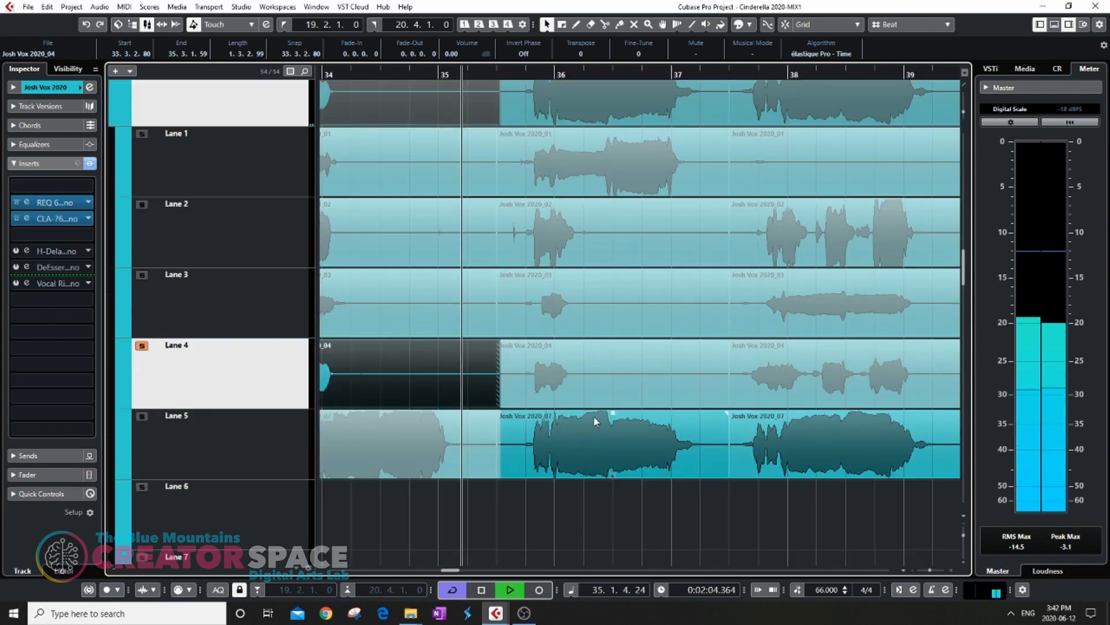
scroll(622, 341, up, 1)
scroll(551, 331, up, 2)
scroll(551, 331, up, 1)
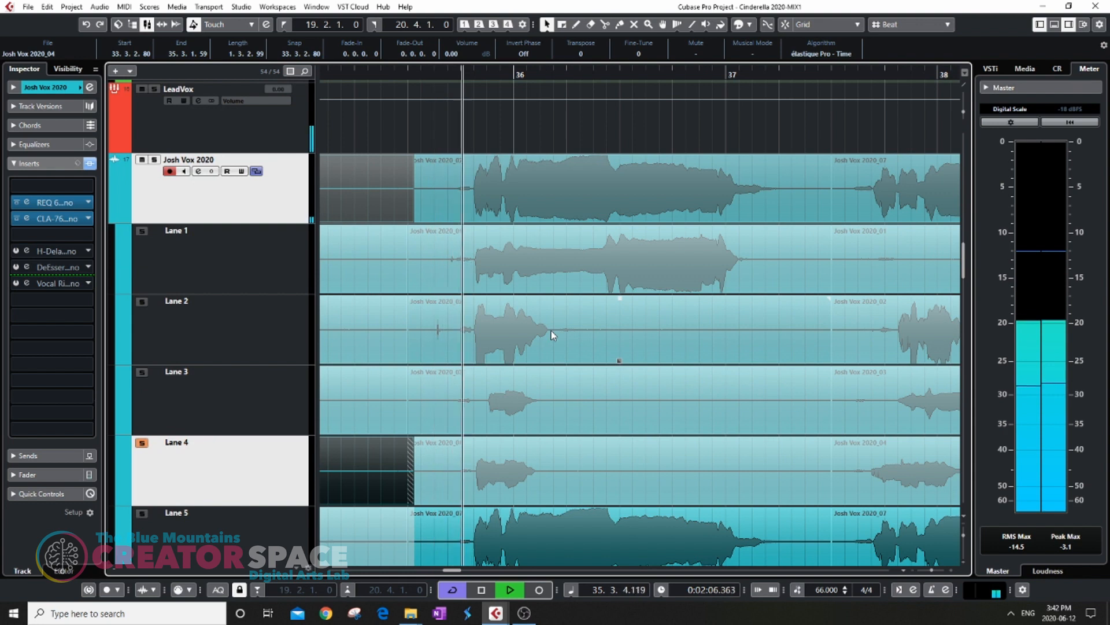
Step: Solo Lane 2 and listen to its take of the phrase at bar 36 against the other vocals
click(141, 302)
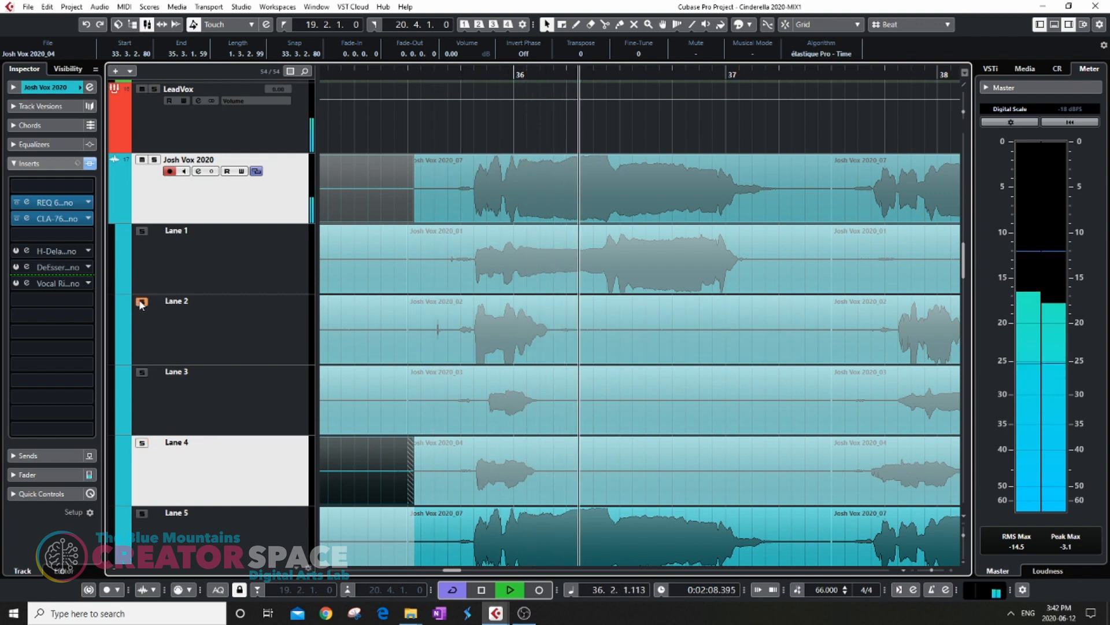
scroll(501, 131, down, 6)
scroll(501, 130, up, 5)
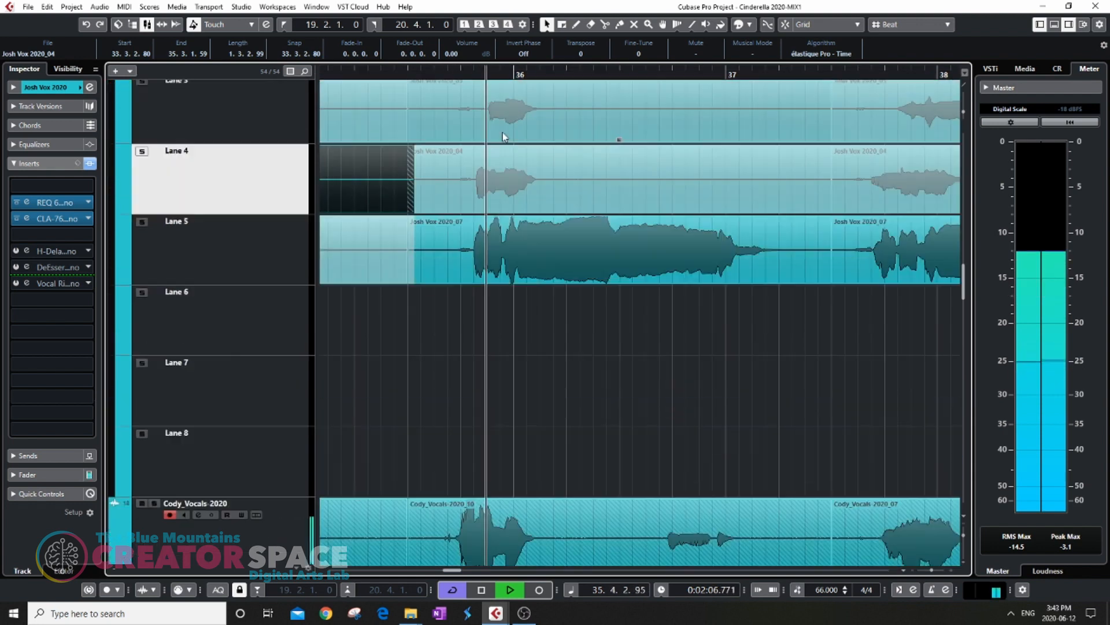
scroll(501, 134, up, 2)
scroll(502, 134, down, 3)
scroll(501, 134, up, 3)
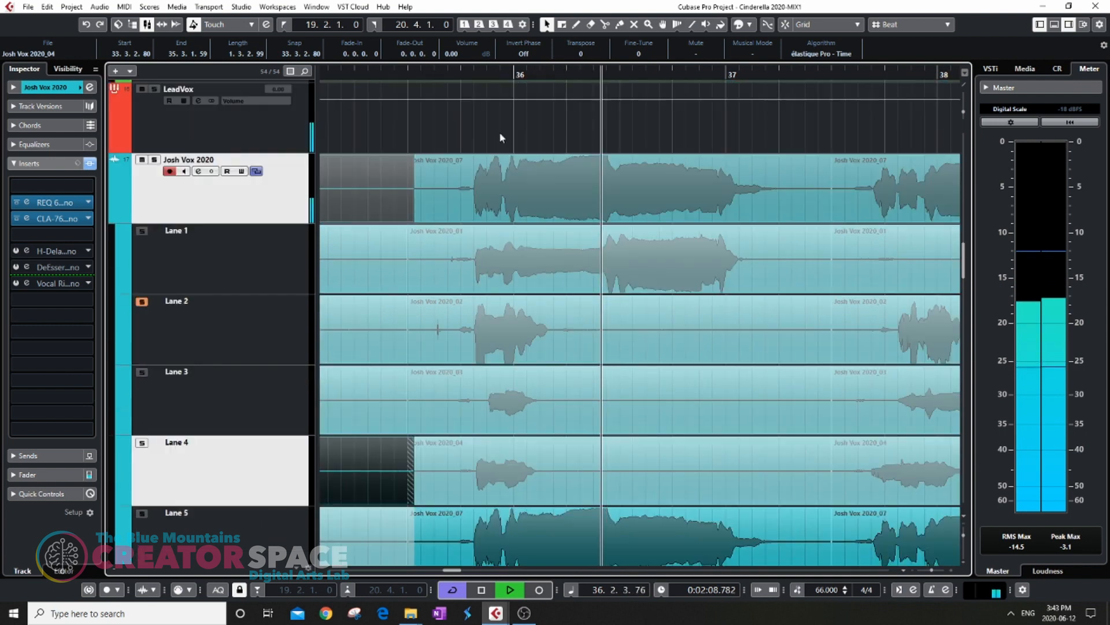
key(space)
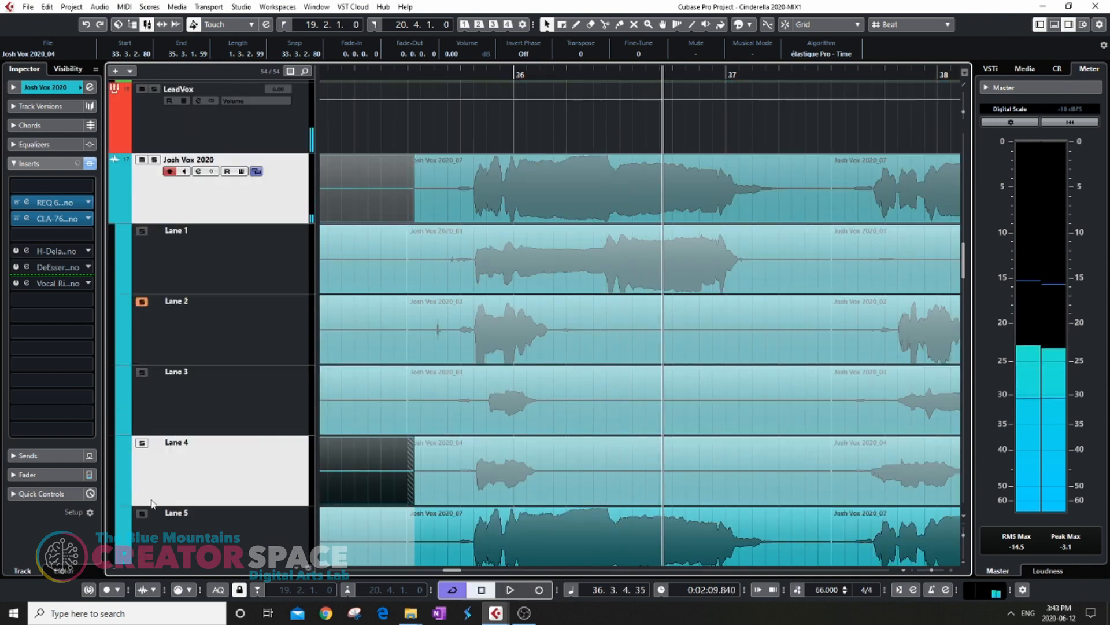
Step: Solo Lane 5 and play its take from 35.3 to past bar 38
click(449, 72)
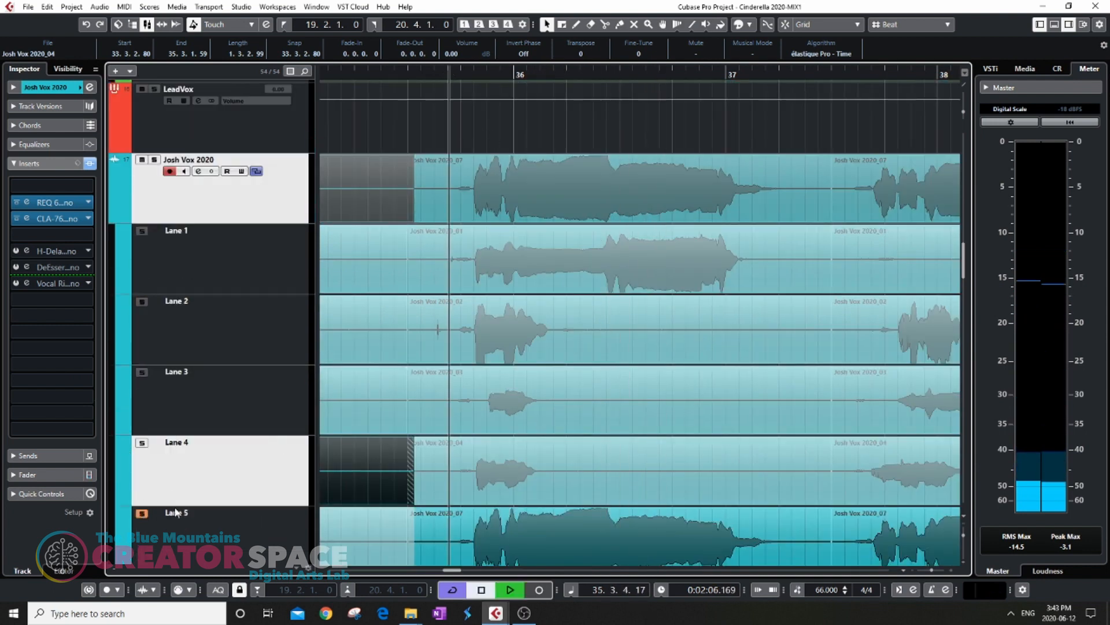
scroll(585, 380, down, 4)
key(g)
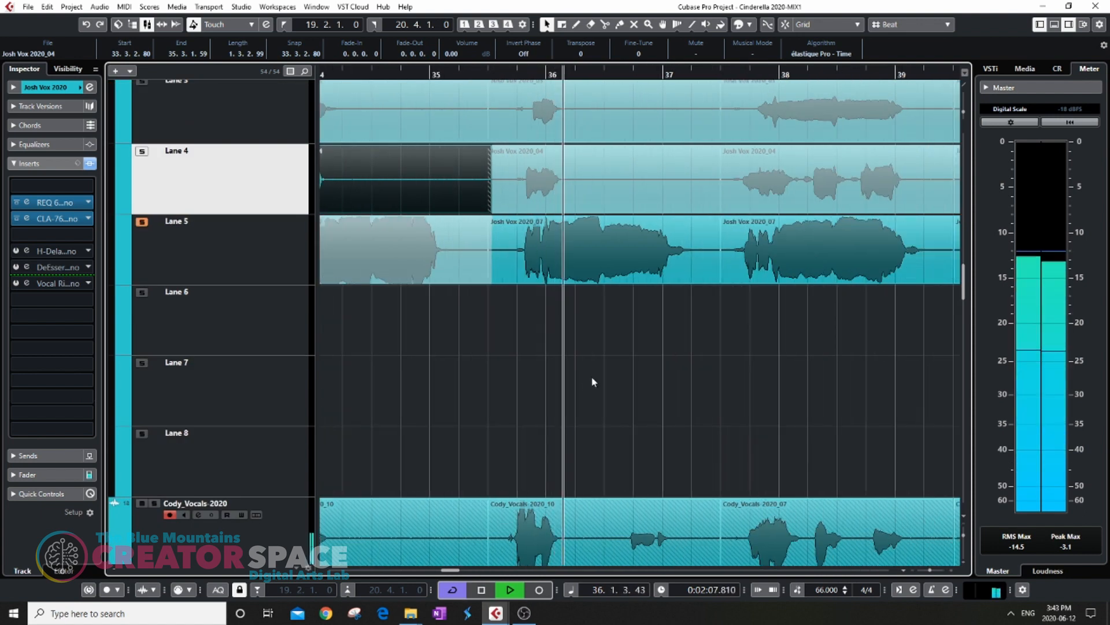
key(g)
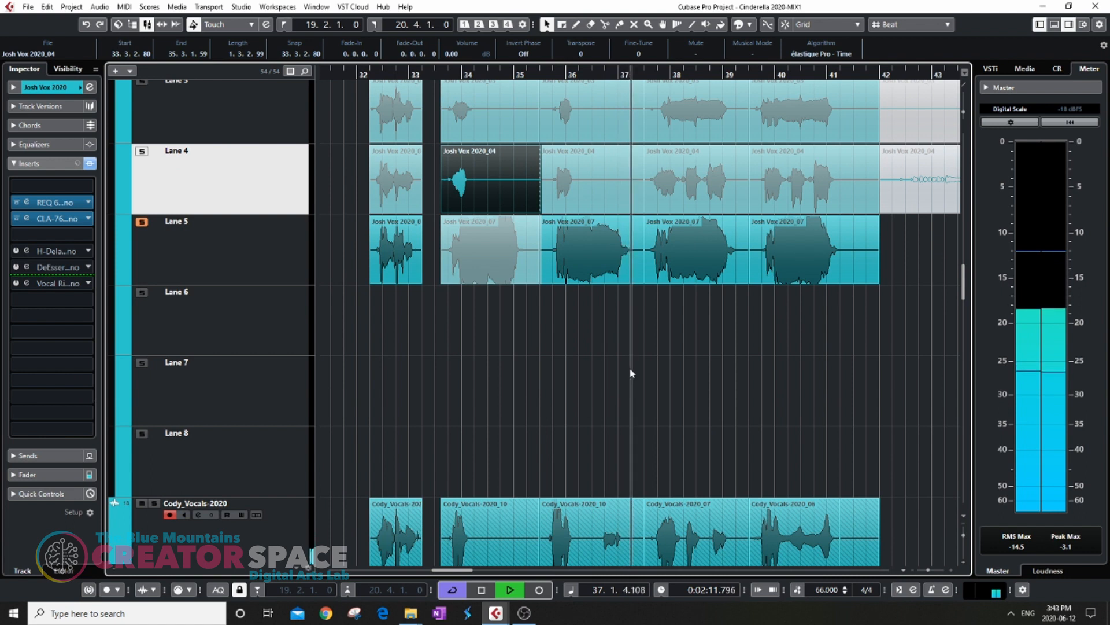
scroll(659, 287, up, 3)
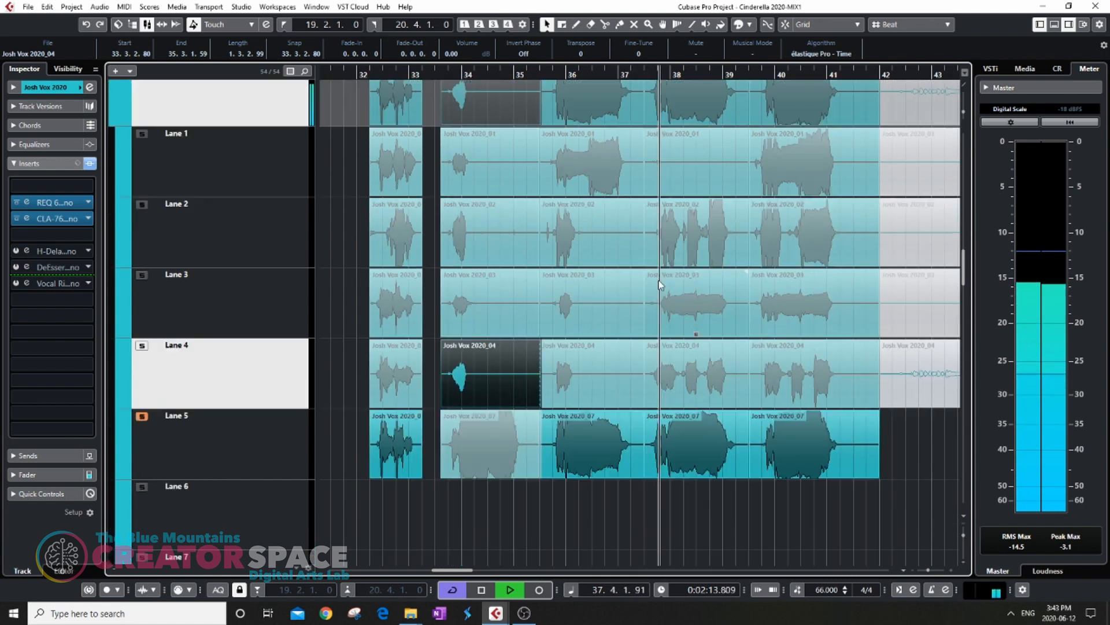
scroll(647, 289, down, 1)
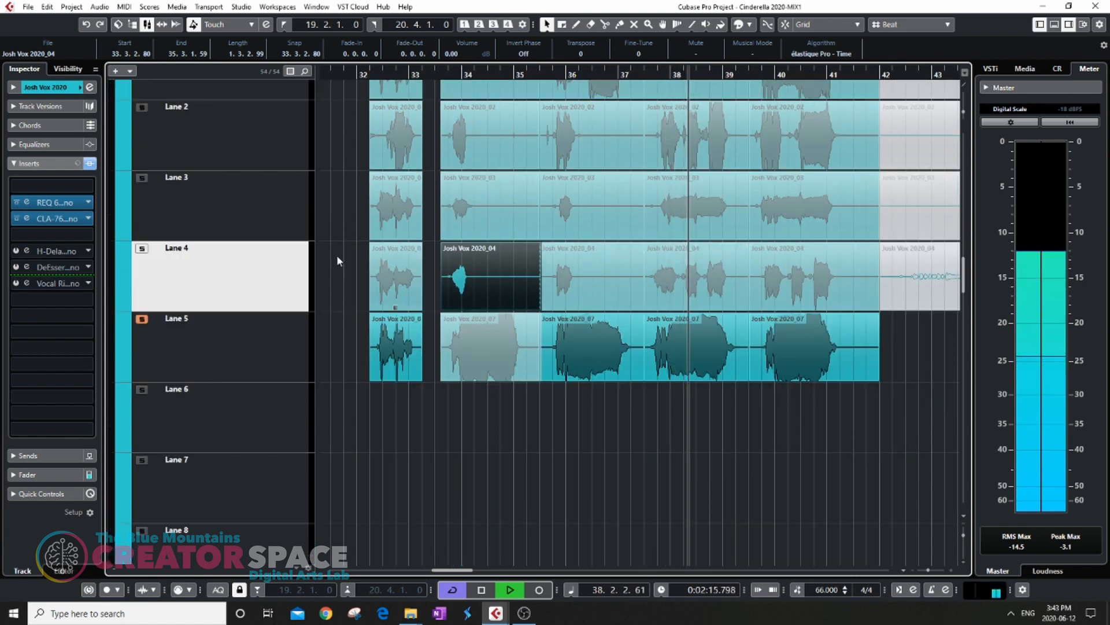
Step: Solo Lane 4 and replay the phrase at bar 38 to audition its take
click(142, 249)
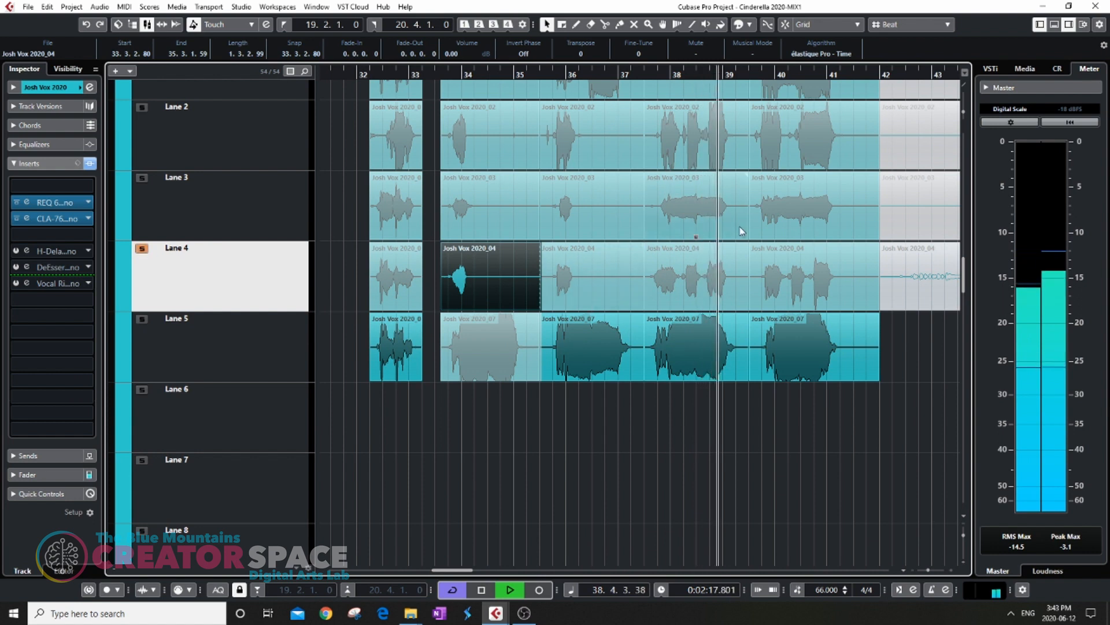
key(h)
click(453, 73)
scroll(536, 140, down, 3)
scroll(538, 143, up, 1)
scroll(536, 138, up, 4)
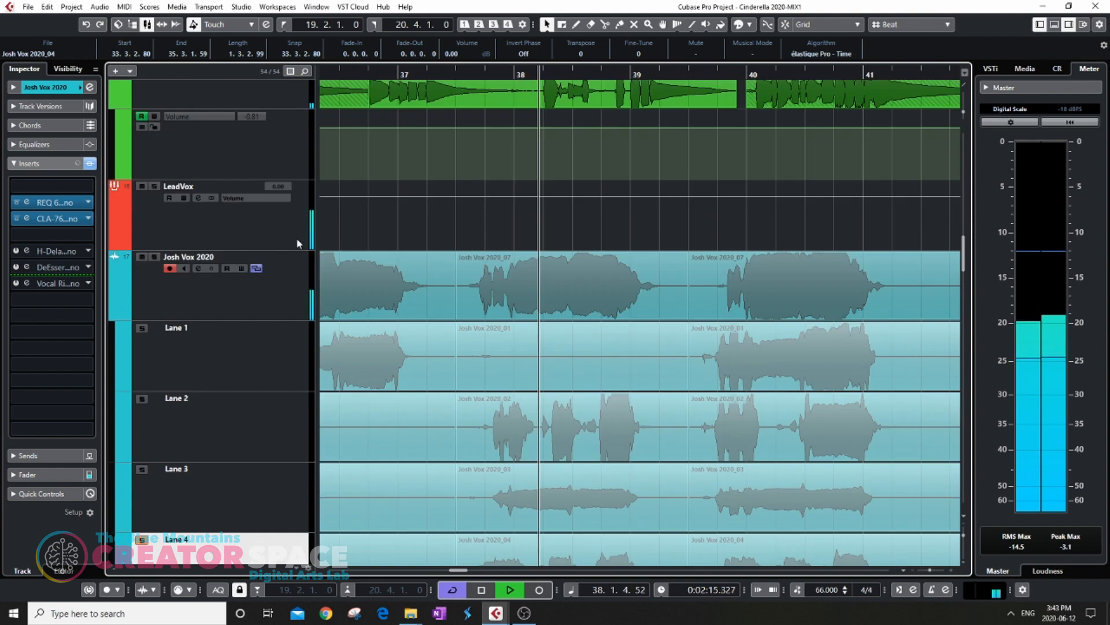
Step: Hide the take lanes to compare both lead vocals around bar 38, and reopen the upper lead vocal's lanes
click(256, 267)
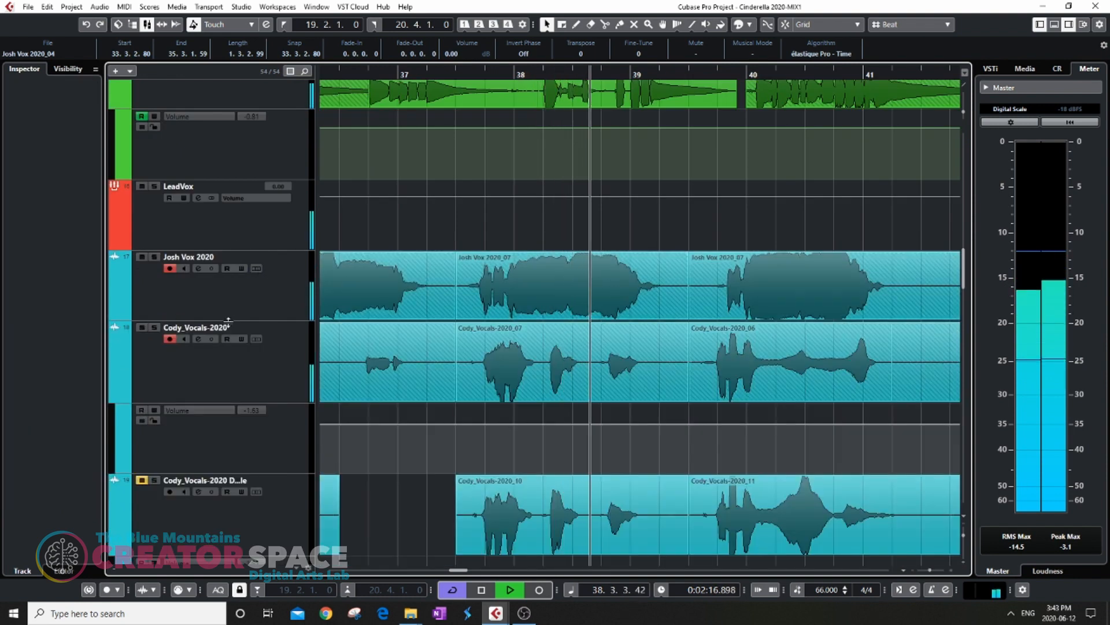
click(255, 268)
scroll(399, 397, down, 2)
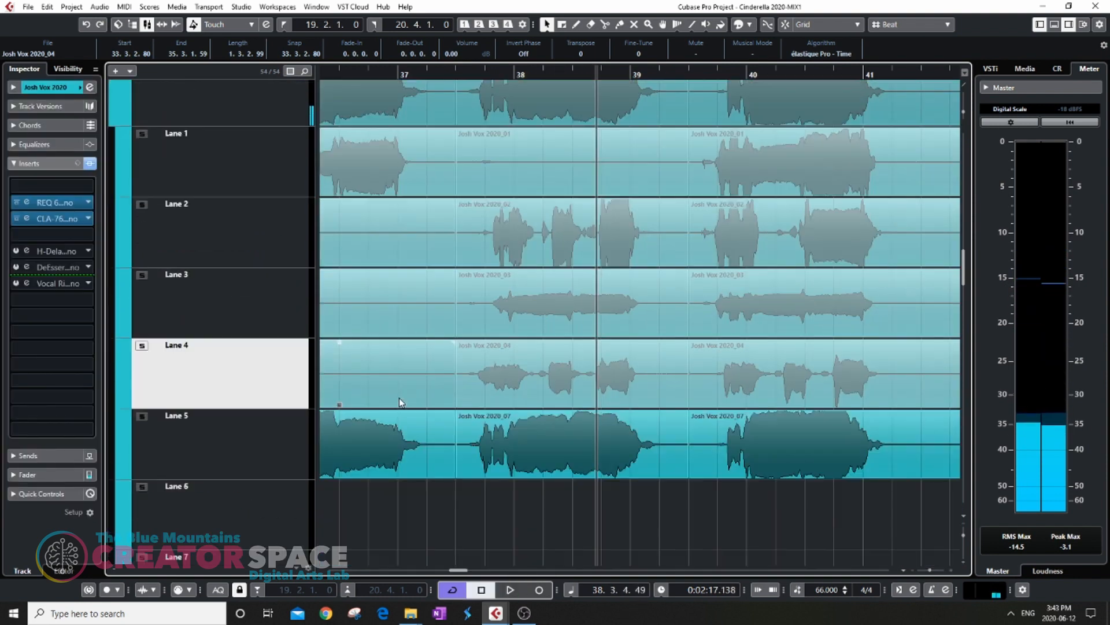
Step: Choose Lane 4's take for the phrase at bar 38 of the upper lead vocal
click(530, 369)
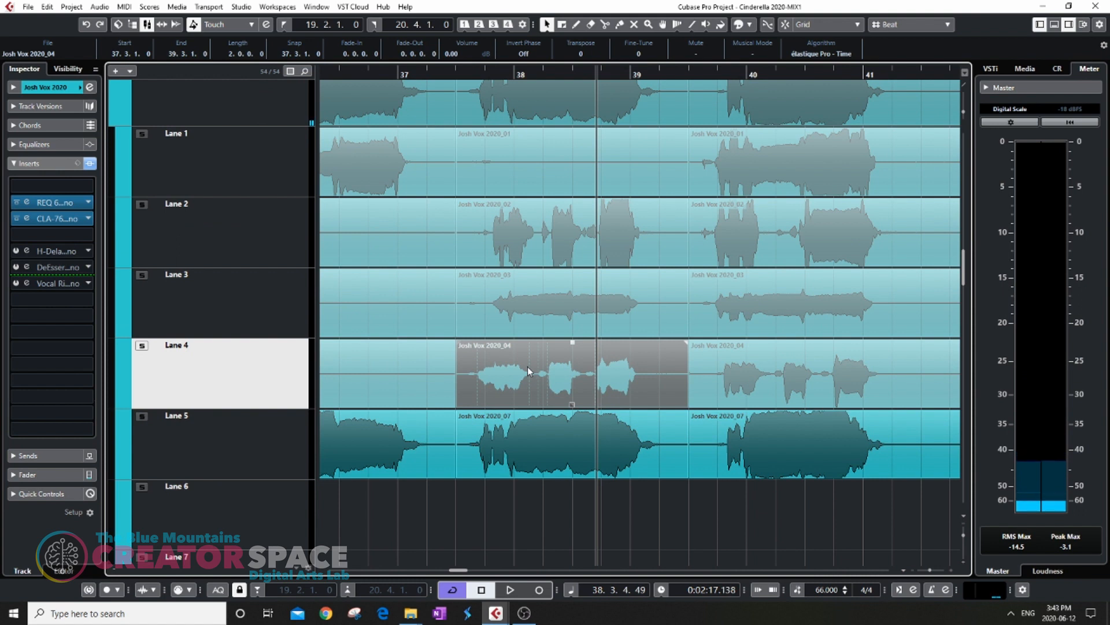
scroll(562, 331, down, 2)
scroll(550, 319, up, 2)
scroll(550, 318, down, 3)
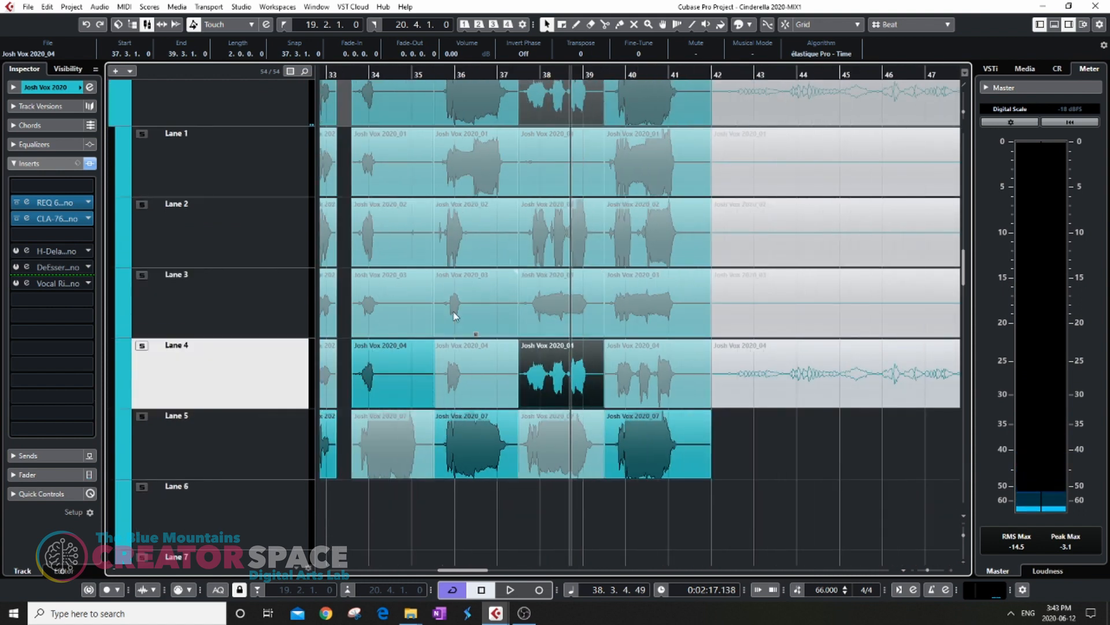
Step: Choose Lane 2's take for the phrase at bar 36 of the upper lead vocal
scroll(395, 351, up, 2)
scroll(491, 312, up, 3)
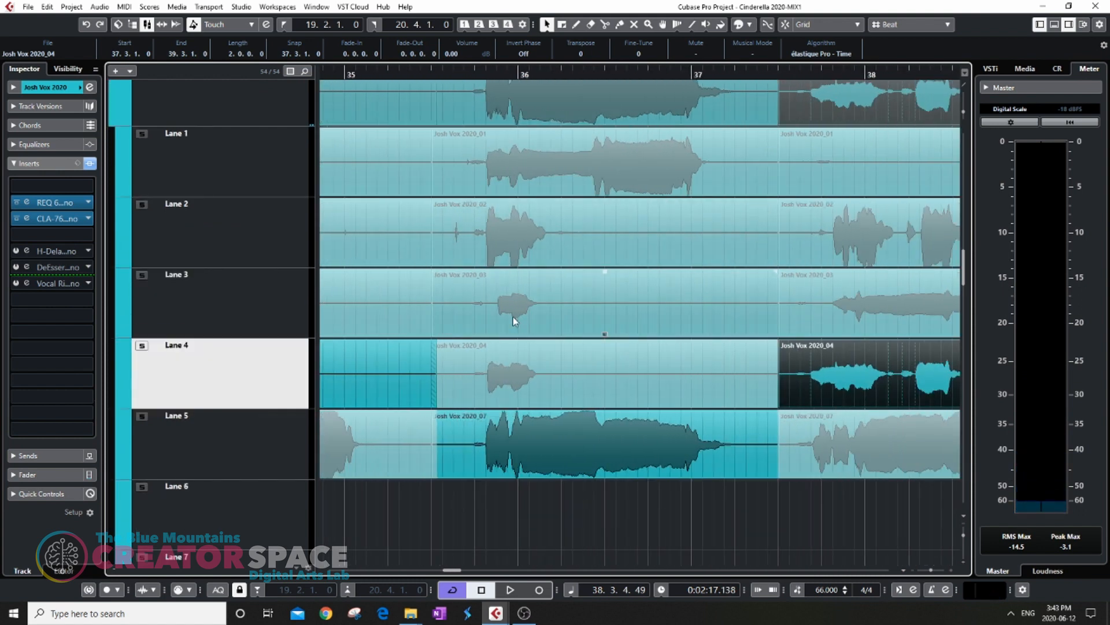
click(512, 243)
scroll(277, 226, up, 3)
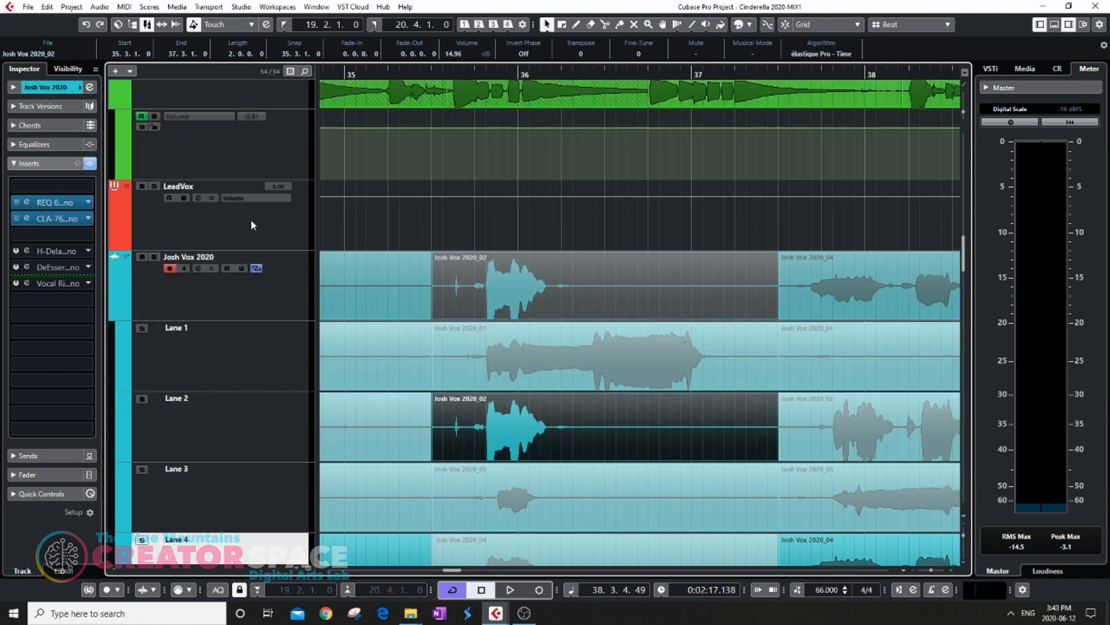
Step: Hide the take lanes and play the vocals from 38.3 past bar 39
click(257, 271)
scroll(515, 211, down, 5)
key(space)
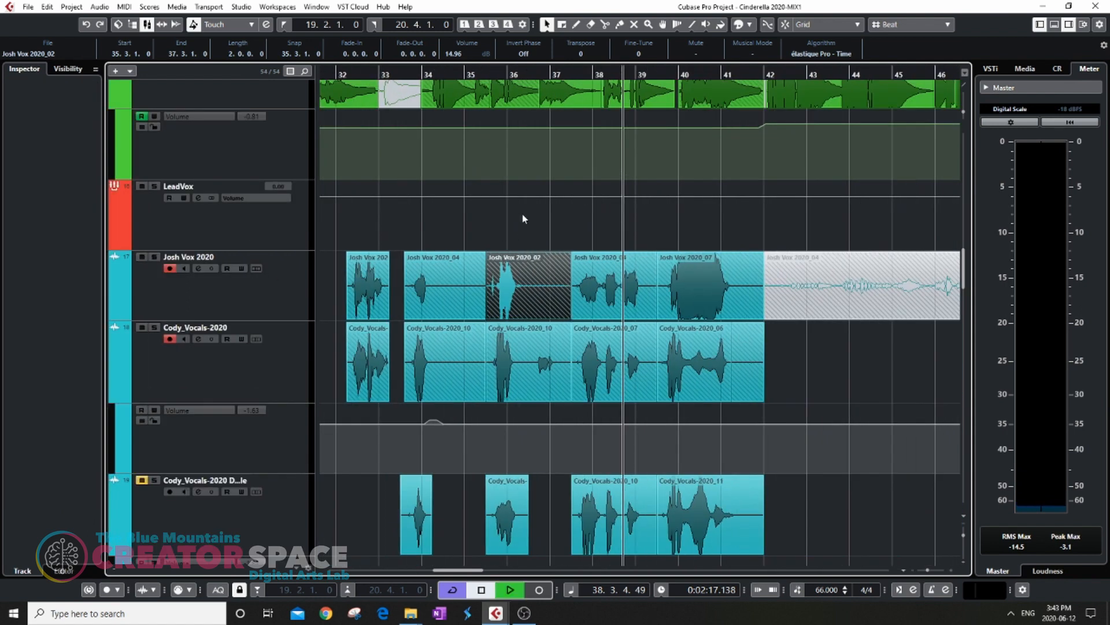
key(space)
Step: Split the upper lead vocal just after the bar 38 phrase, at 39.1.3.14
scroll(586, 335, up, 6)
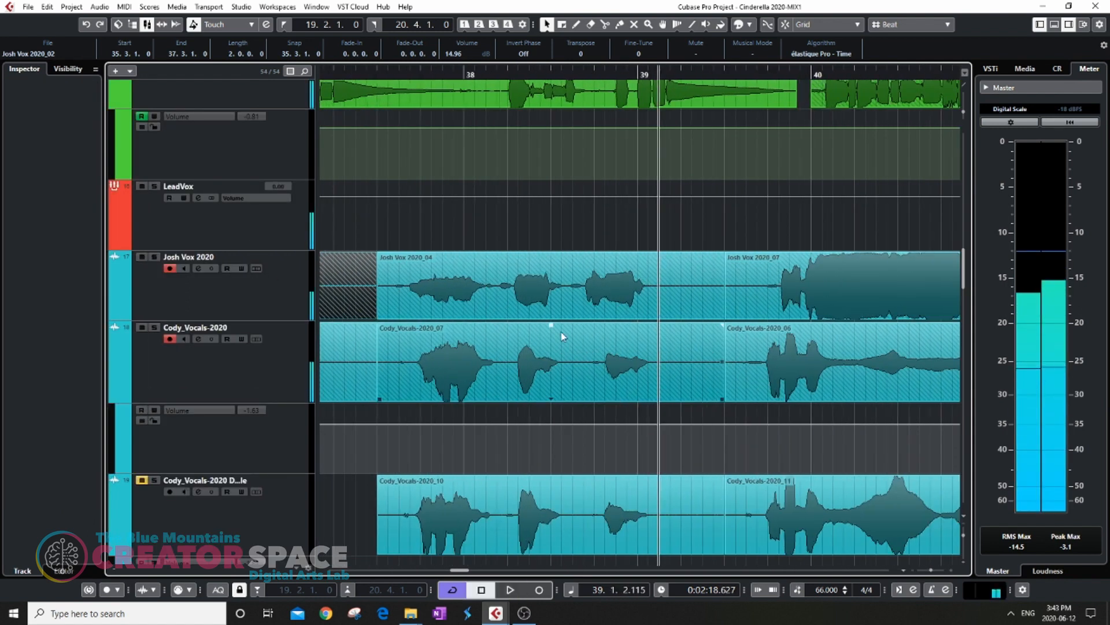
scroll(590, 333, down, 2)
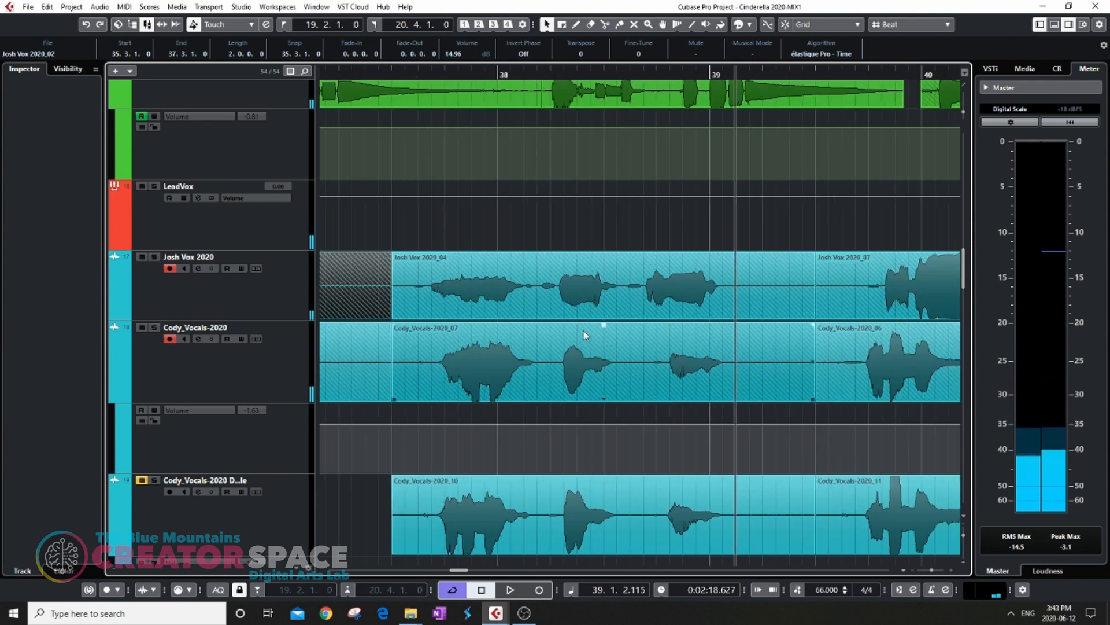
scroll(391, 294, down, 1)
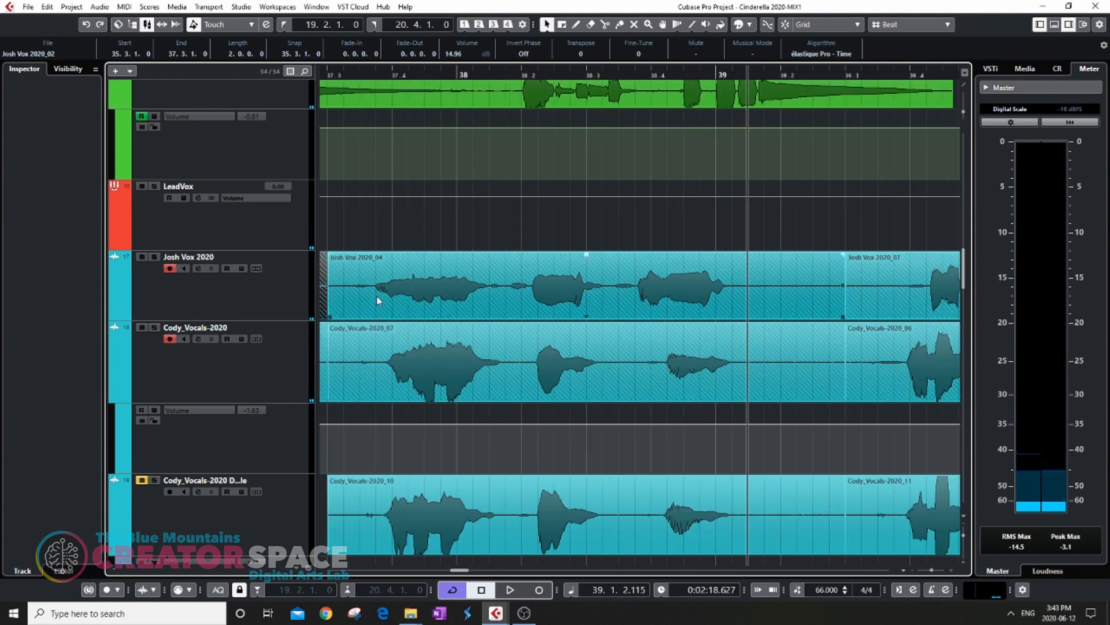
key(3)
click(749, 307)
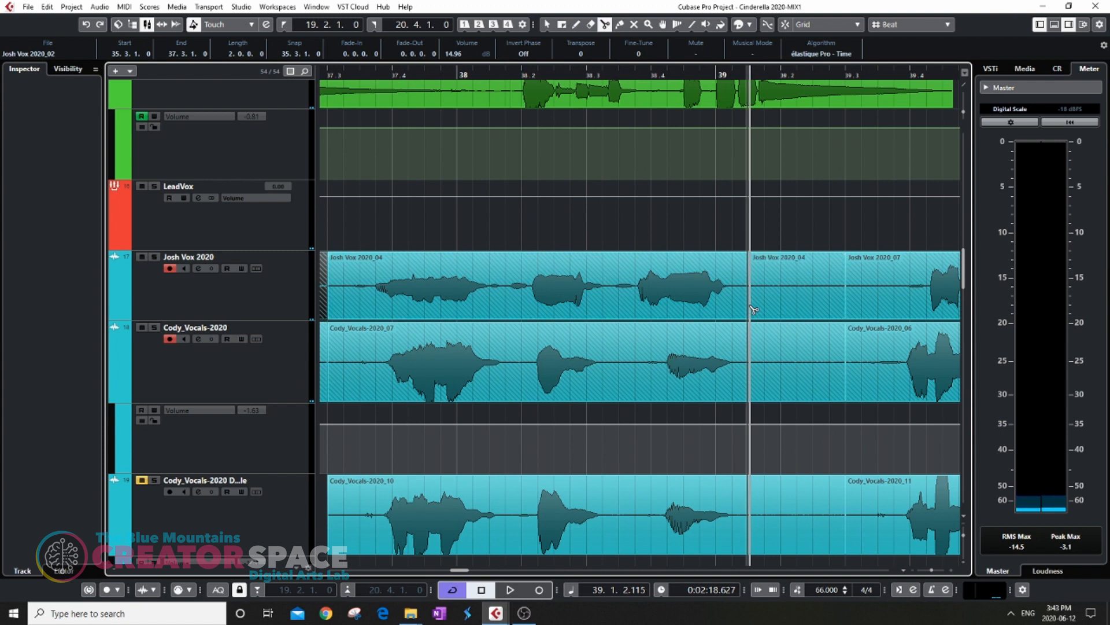
Step: Time-stretch the upper lead vocal's bar 38 phrase from its front edge so it starts at 37.3.1.98, in line with the vocal below
scroll(525, 323, up, 1)
scroll(524, 324, up, 1)
scroll(436, 315, down, 1)
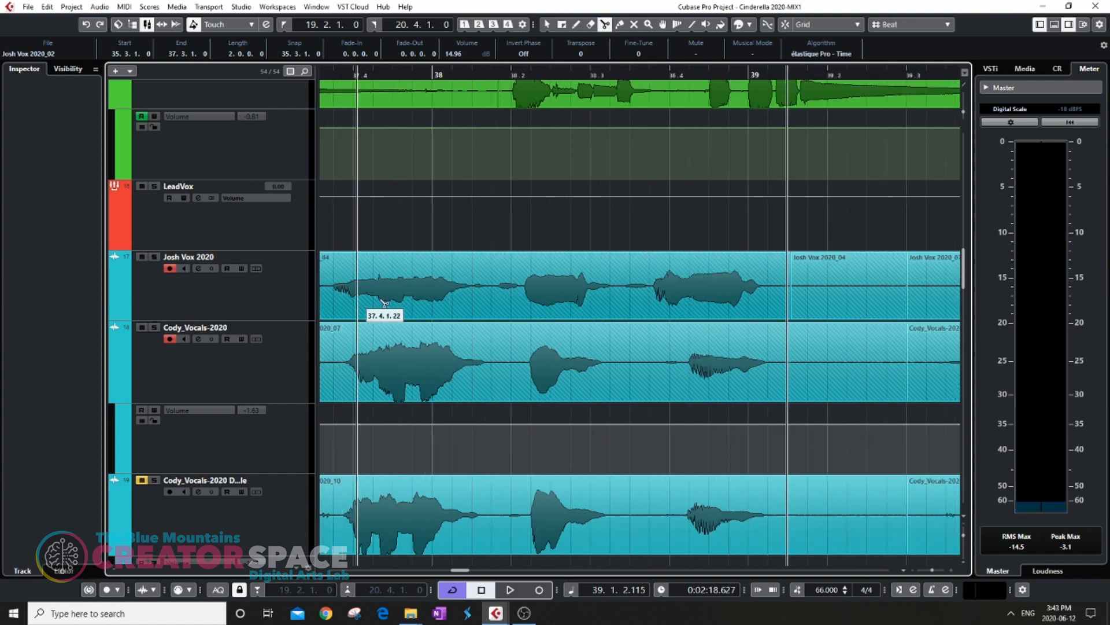
scroll(577, 323, down, 2)
scroll(418, 306, up, 3)
key(1)
click(386, 309)
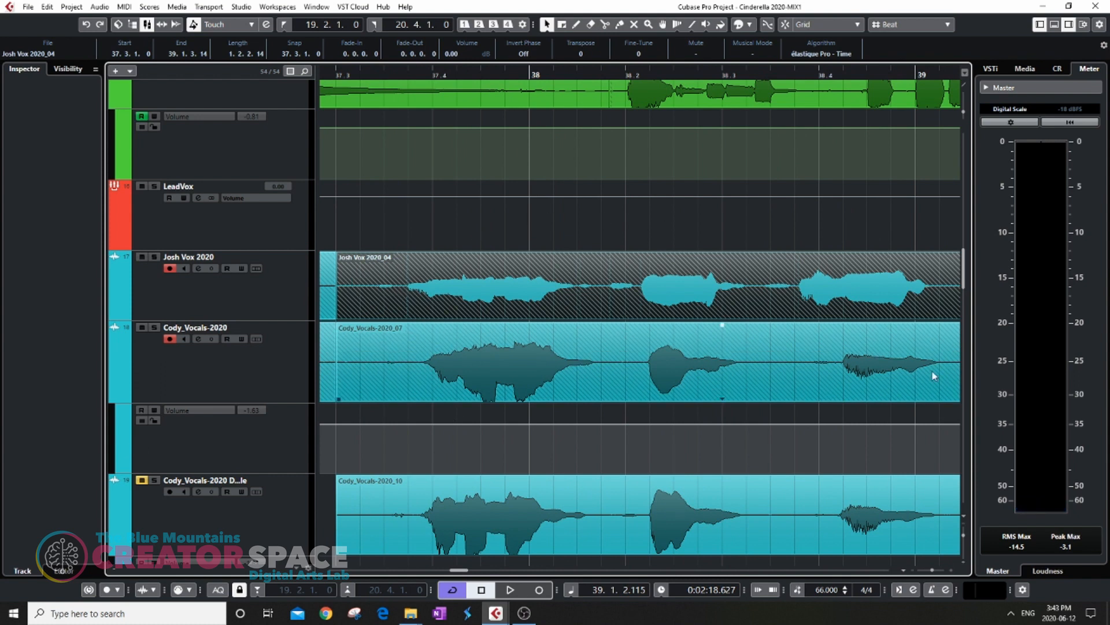
scroll(726, 346, down, 2)
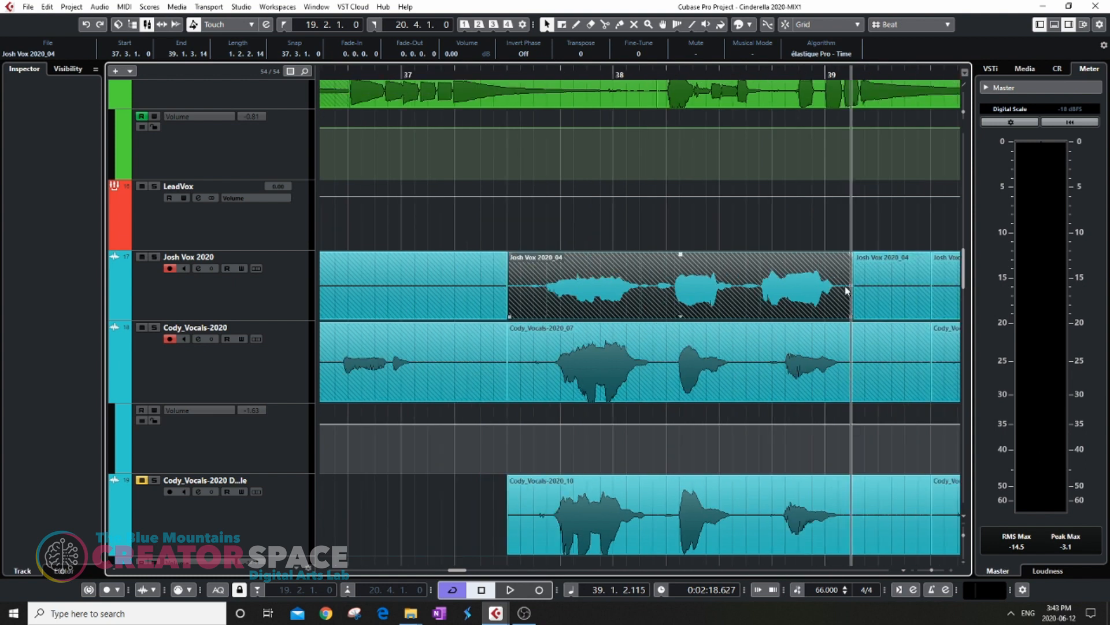
scroll(786, 341, up, 2)
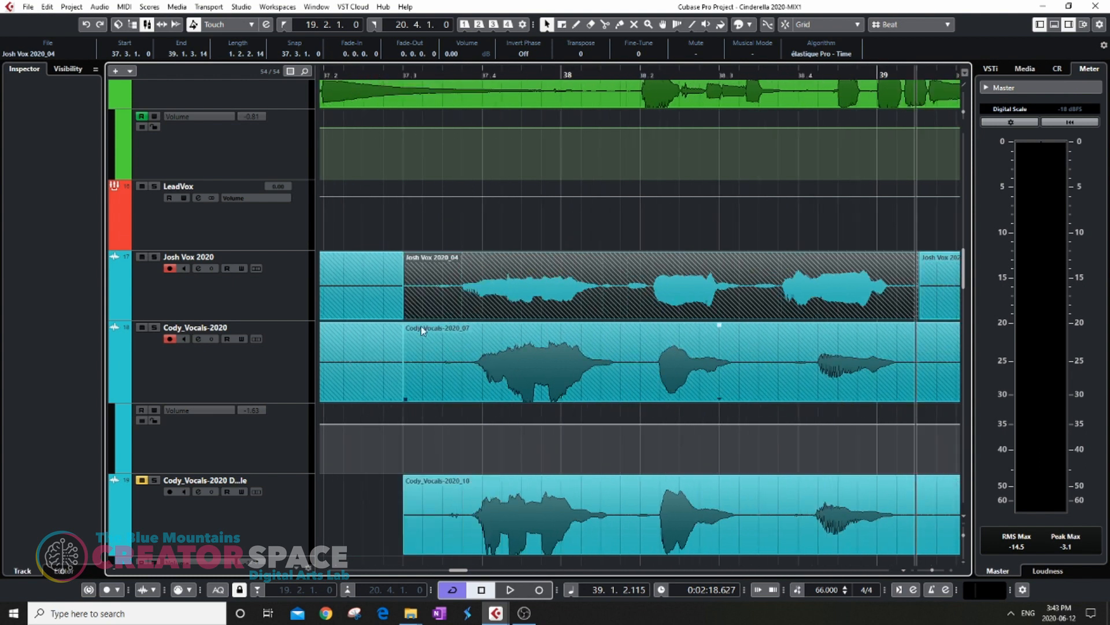
drag(406, 319, 422, 318)
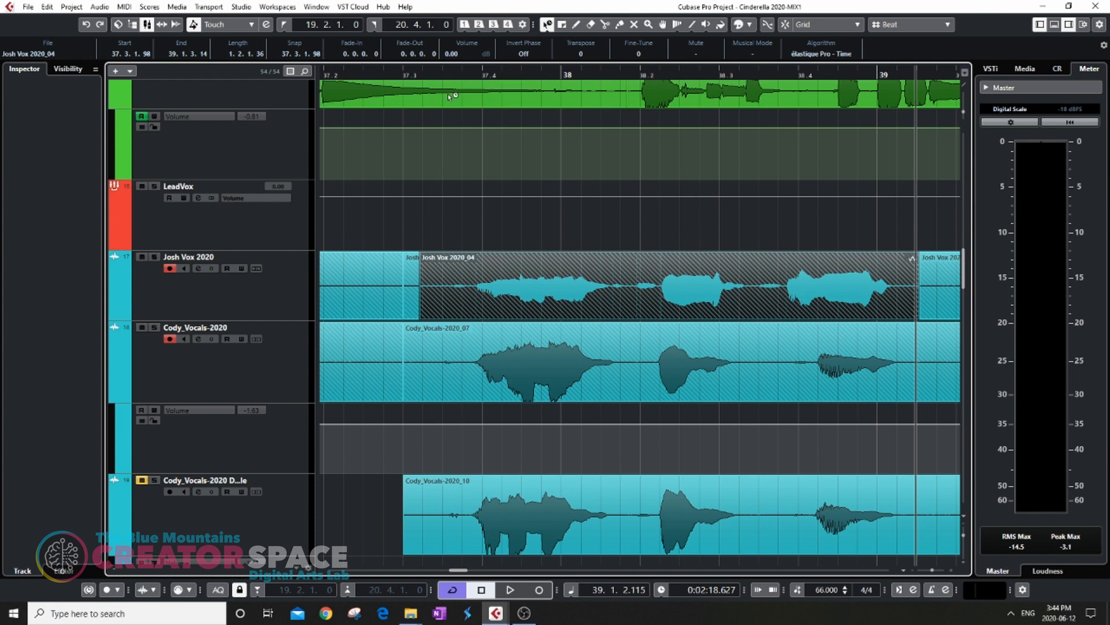
Step: Play from 37.3 past bar 39 to check the stretched phrase against the other lead vocal
click(409, 72)
key(space)
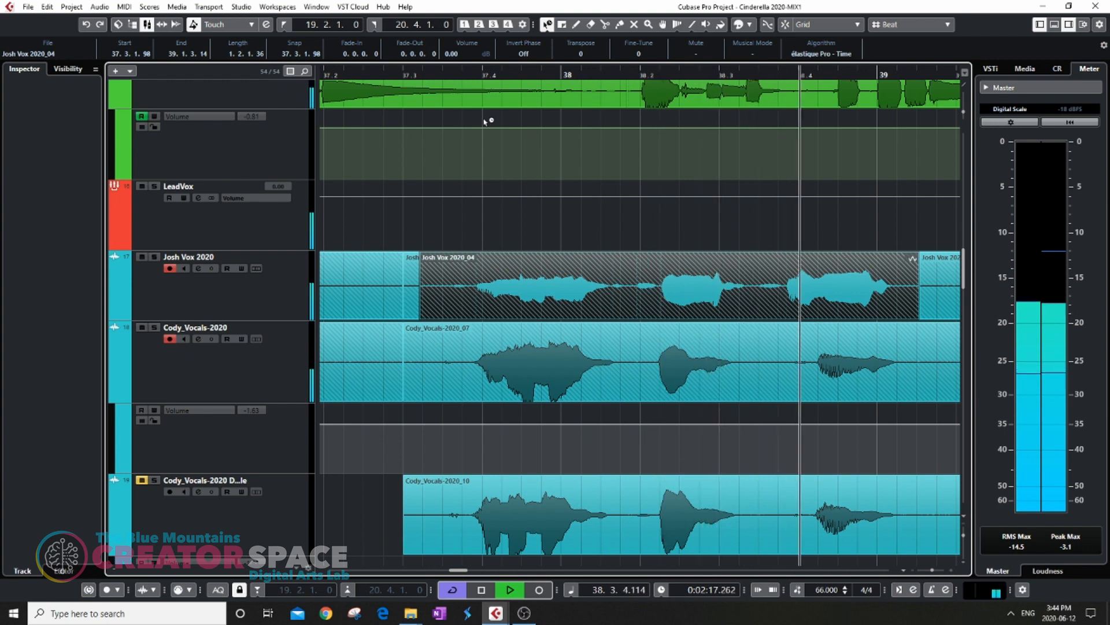
key(space)
Step: Split the bar 38 phrase at 38.3.4.33 and 38.3.2.65, and mute the gap piece between the two cuts
scroll(772, 347, down, 4)
scroll(538, 314, up, 7)
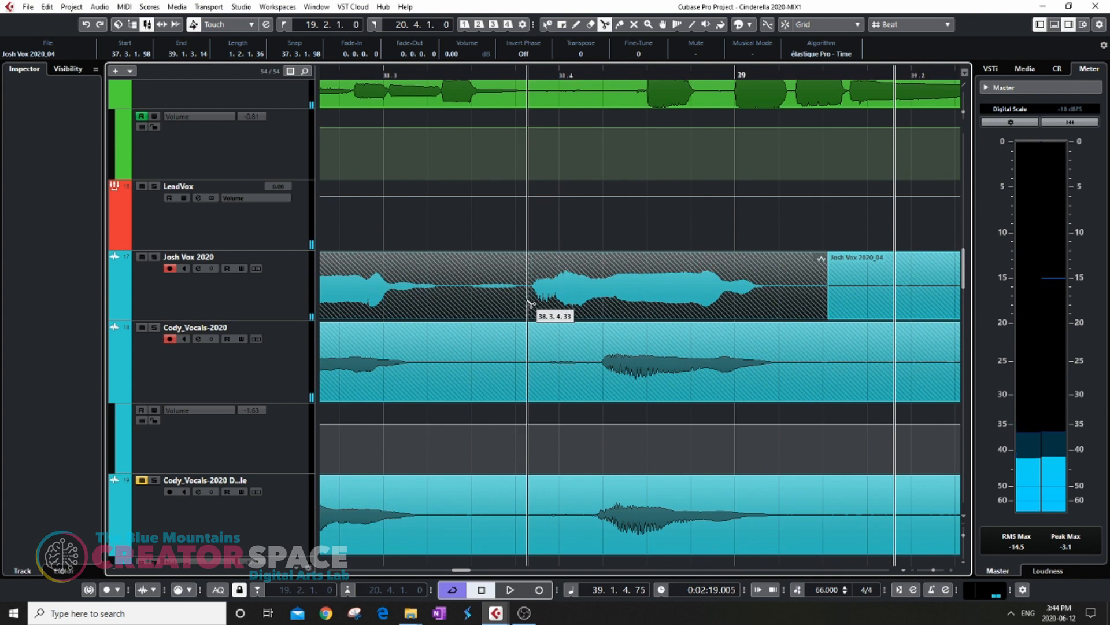
alt+click(533, 307)
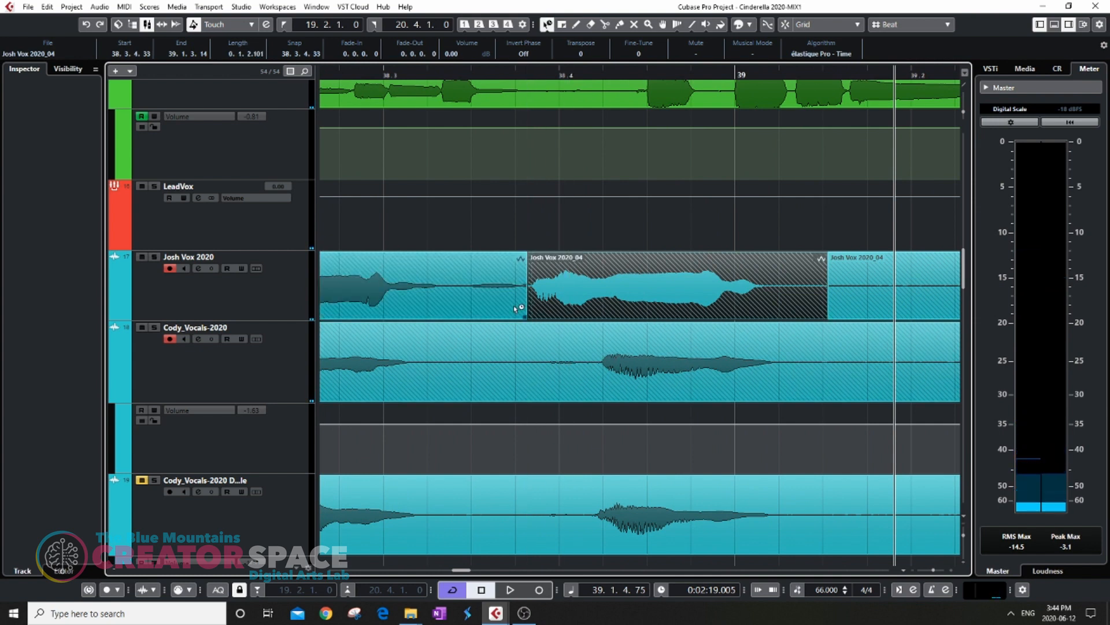
alt+click(451, 306)
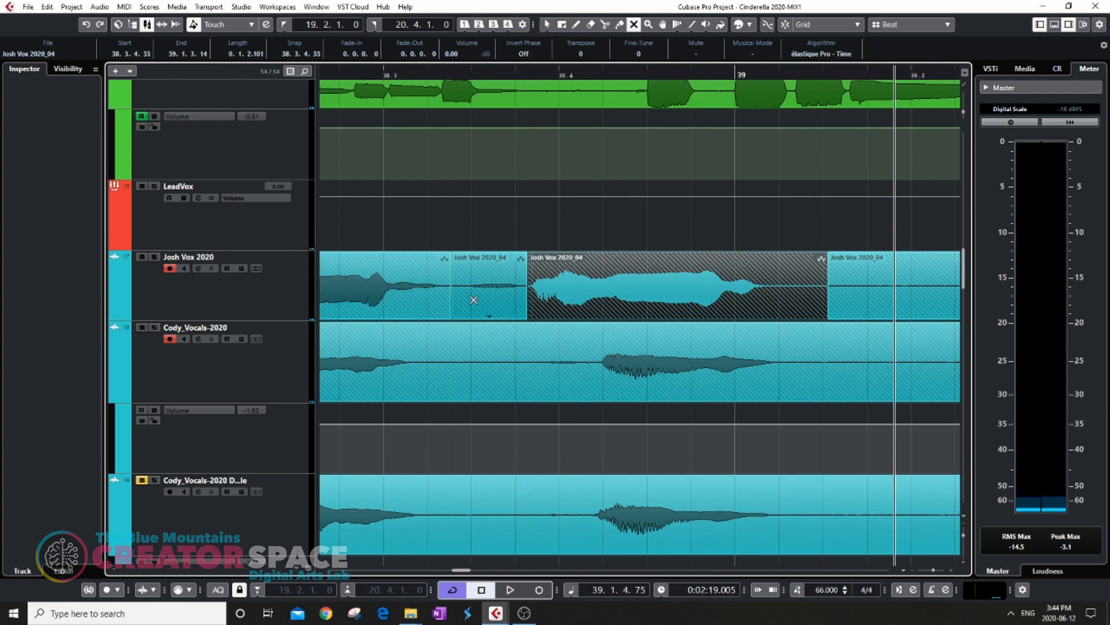
key(7)
click(481, 306)
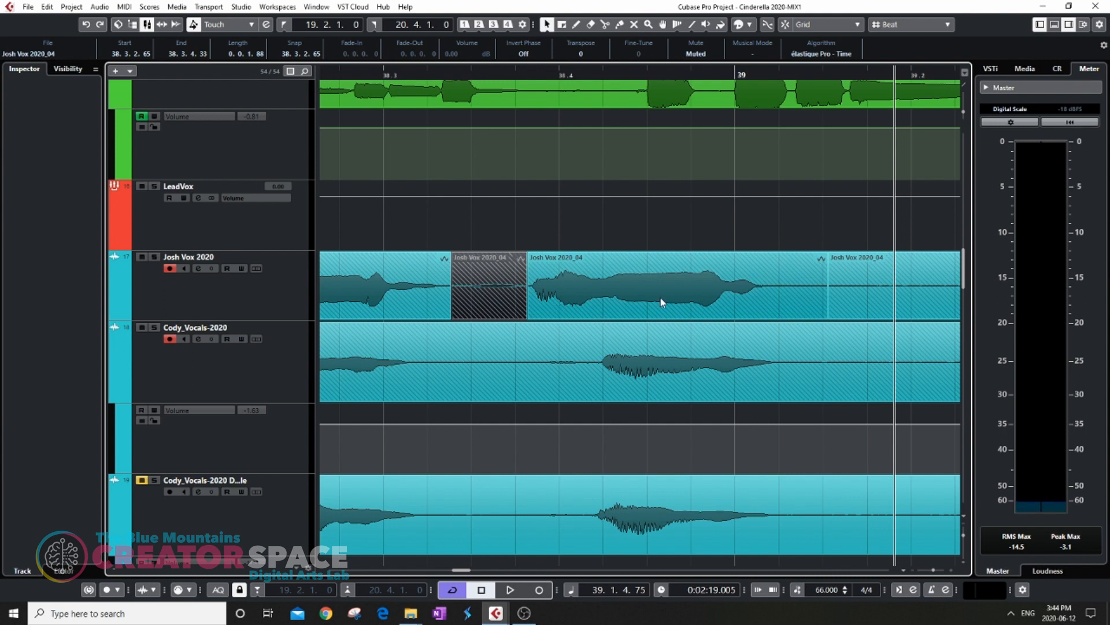
Step: Move the last word of the bar 38 phrase to start at 38.3.4.77, and trim its start to 38.3.4.101
click(728, 292)
drag(637, 294, 654, 294)
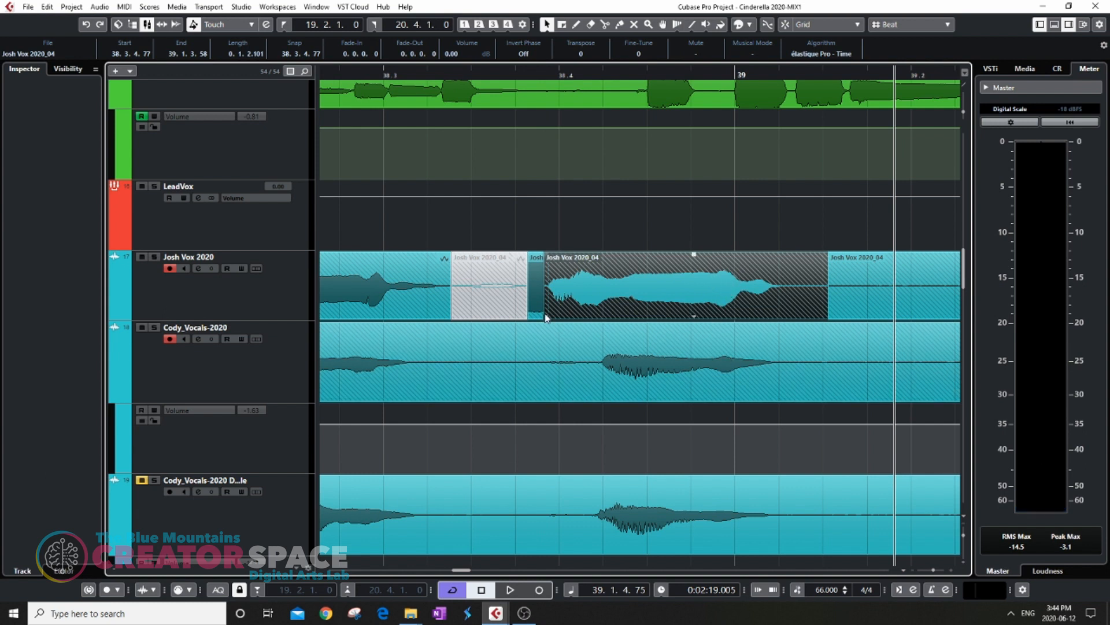
mouse_move(545, 316)
mouse_down()
mouse_move(512, 315)
mouse_move(553, 317)
mouse_up()
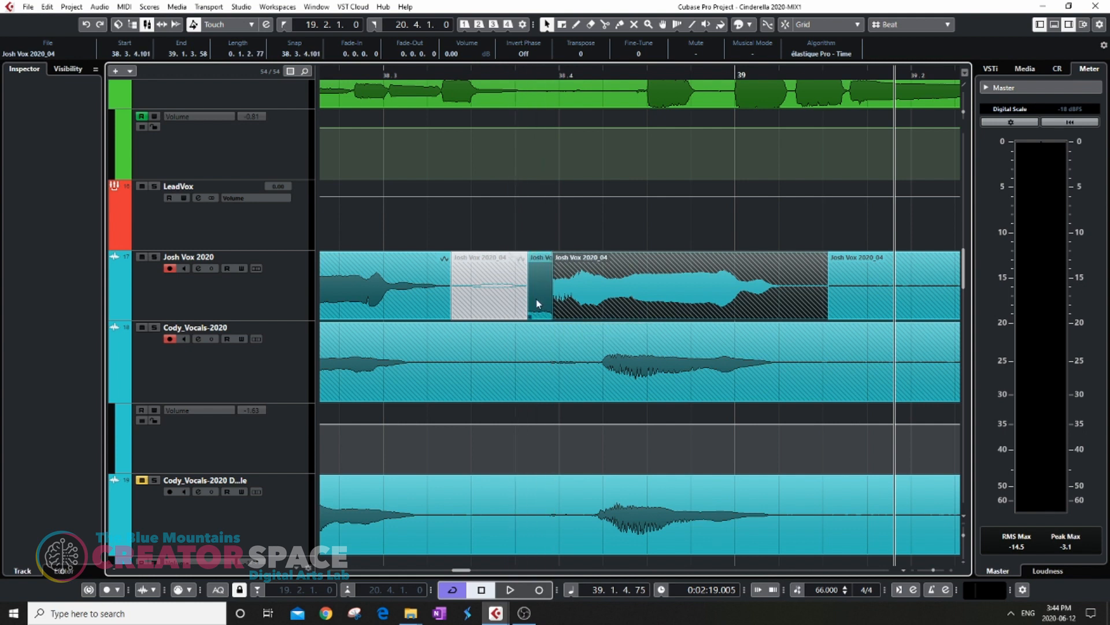
Step: Mute the leftover sliver before the last word and give the word a fade-in of 0.0.1.15
click(538, 303)
drag(554, 263, 613, 261)
Step: Play from 38.2.4 past bar 41 to check the edited phrase and the held phrase at bar 40
click(369, 70)
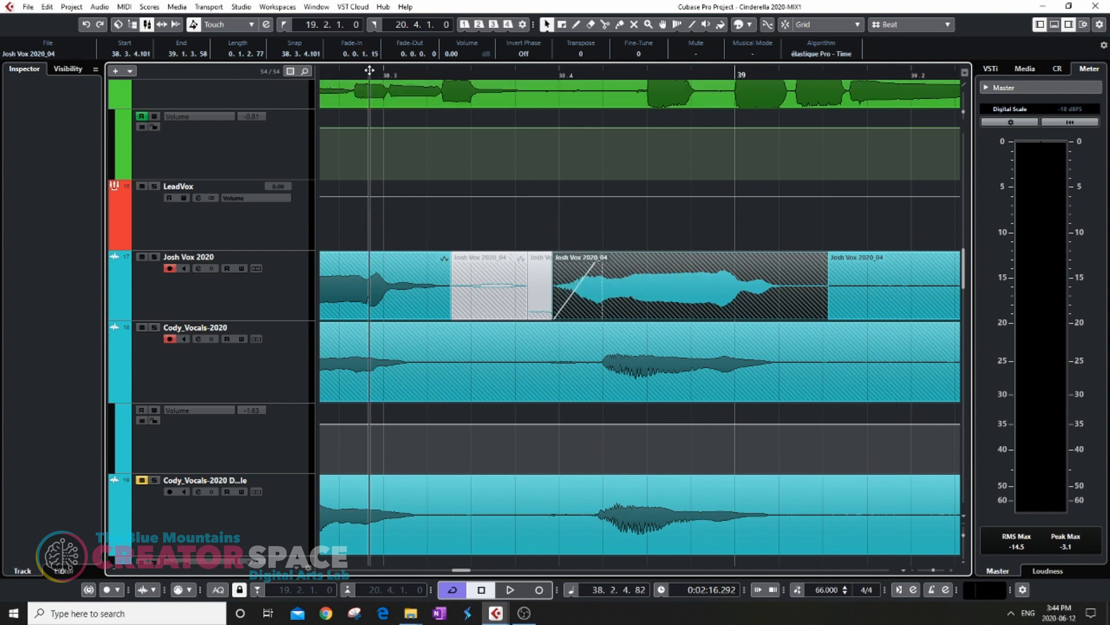
key(space)
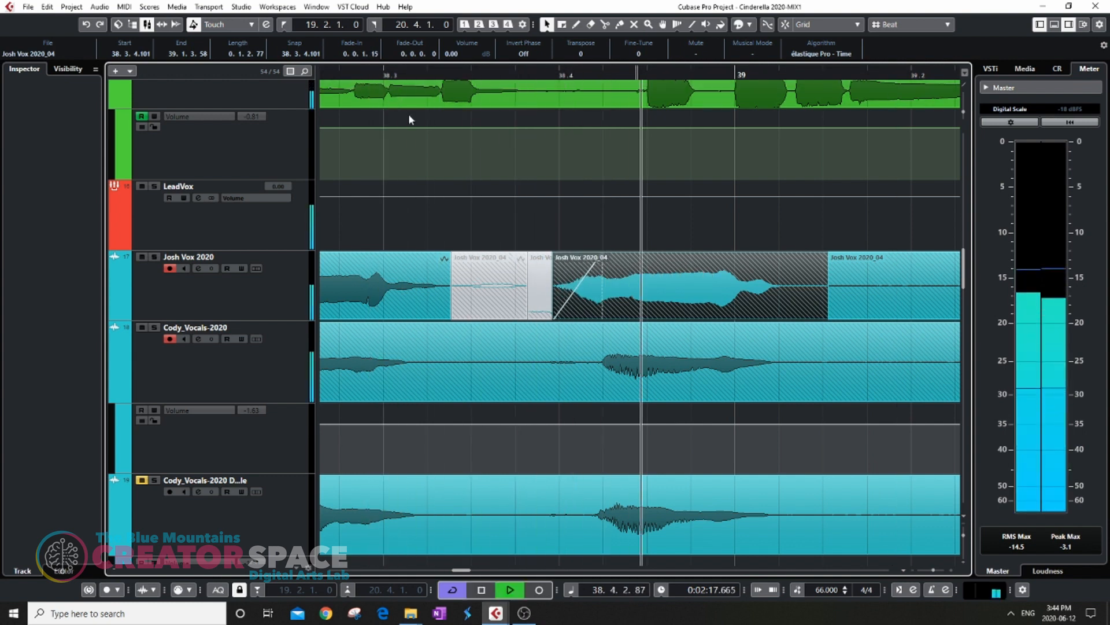
scroll(511, 374, down, 8)
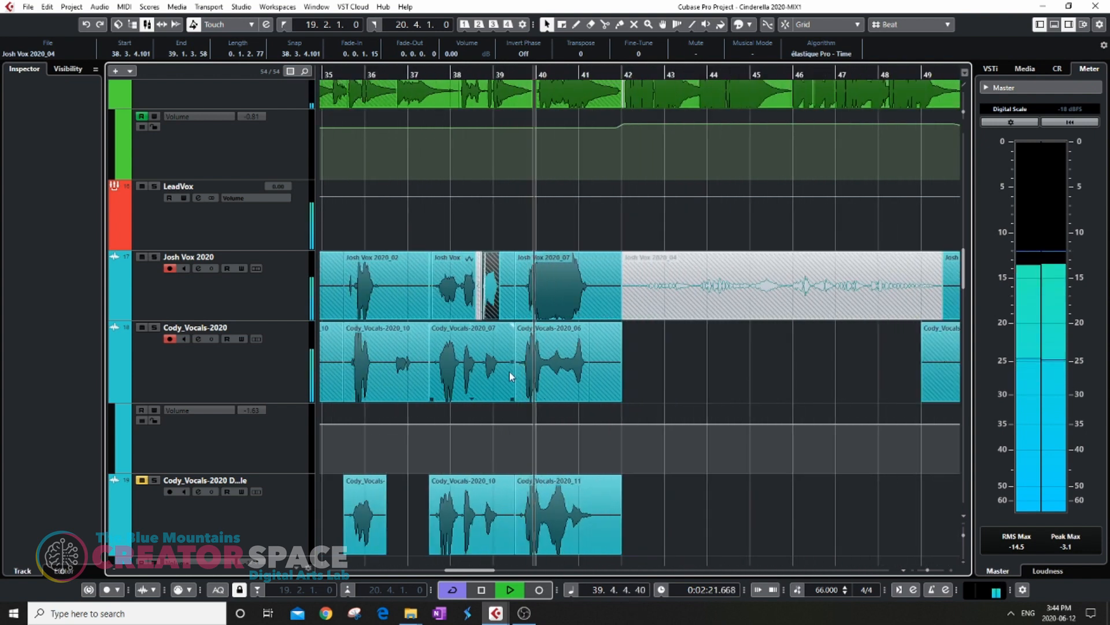
scroll(510, 373, down, 3)
scroll(510, 373, up, 3)
scroll(538, 435, up, 5)
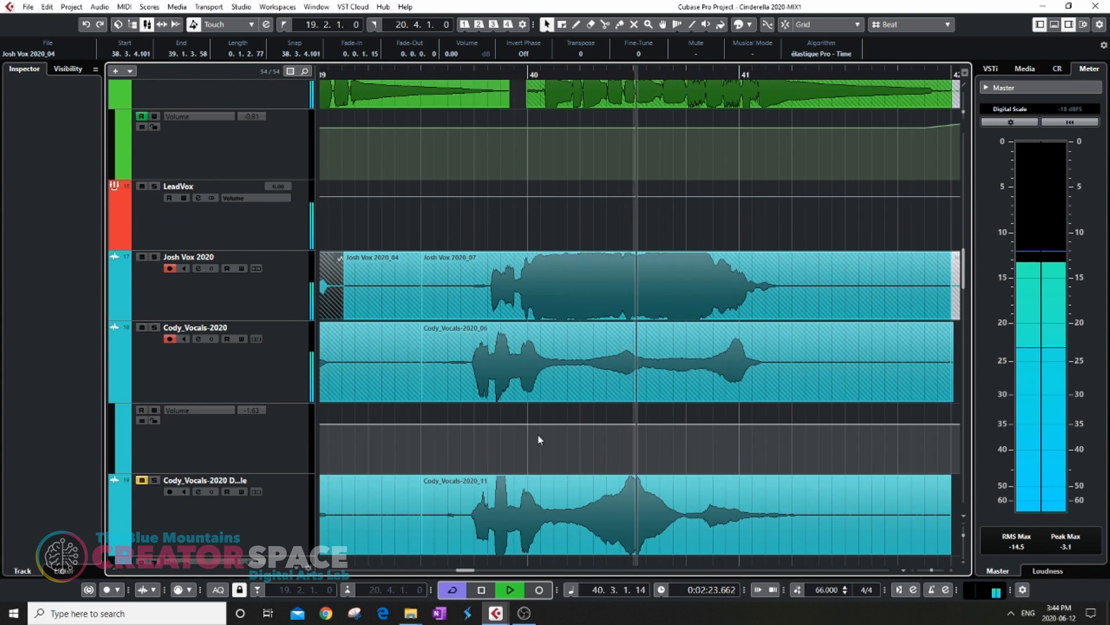
key(space)
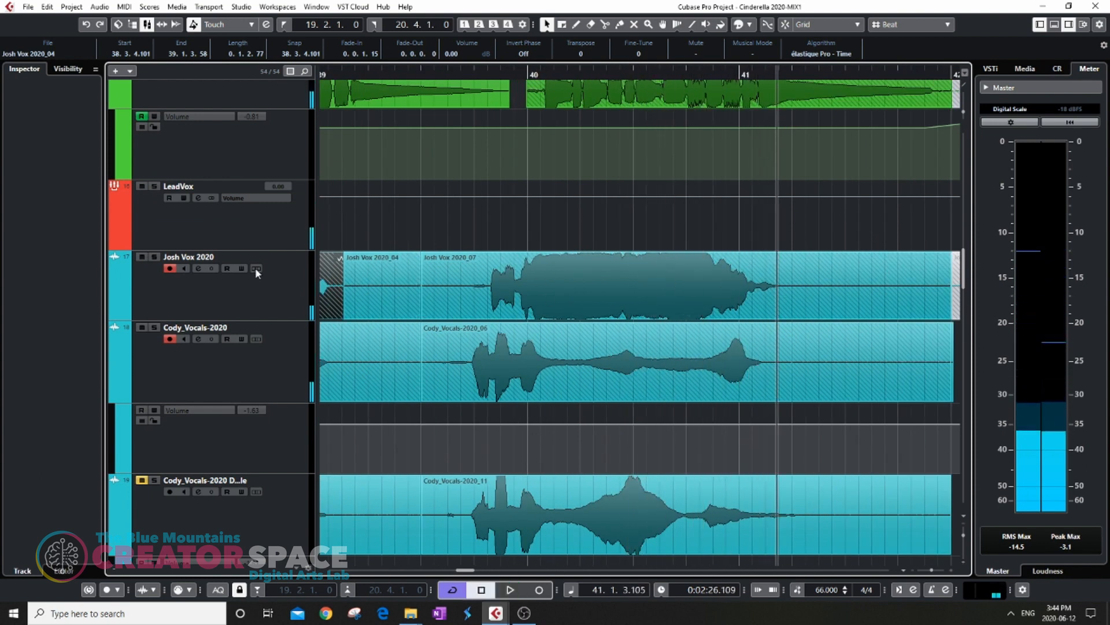
Step: Show the upper lead vocal's take lanes, solo Lane 3 and play its take from 39.3 past bar 41
click(257, 268)
scroll(505, 318, down, 3)
scroll(505, 318, down, 2)
scroll(502, 320, up, 3)
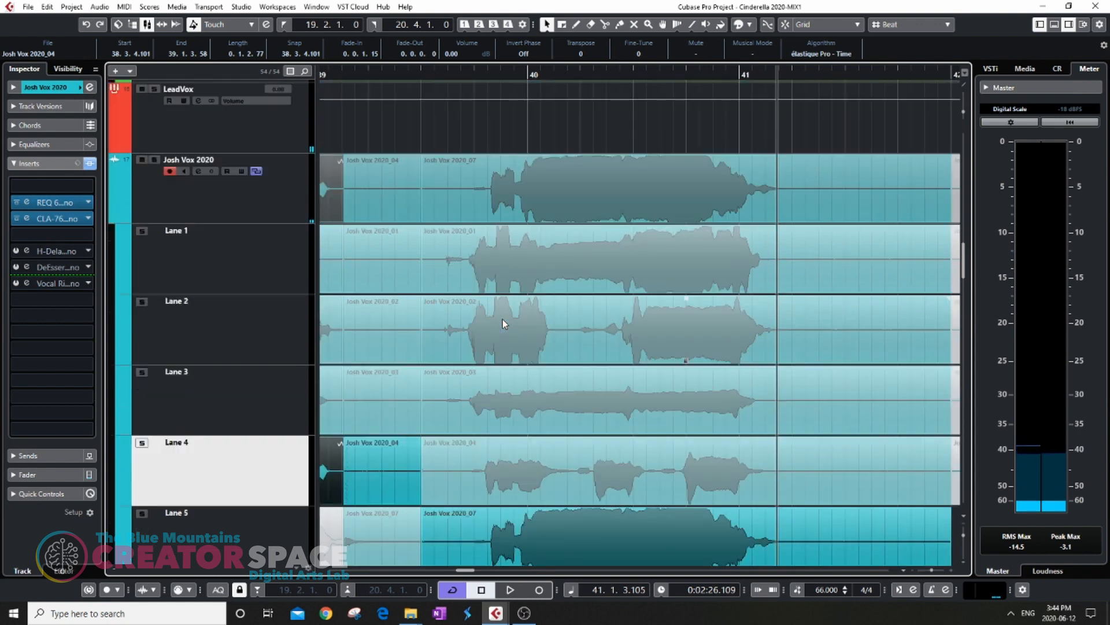
scroll(502, 319, down, 2)
click(421, 79)
key(space)
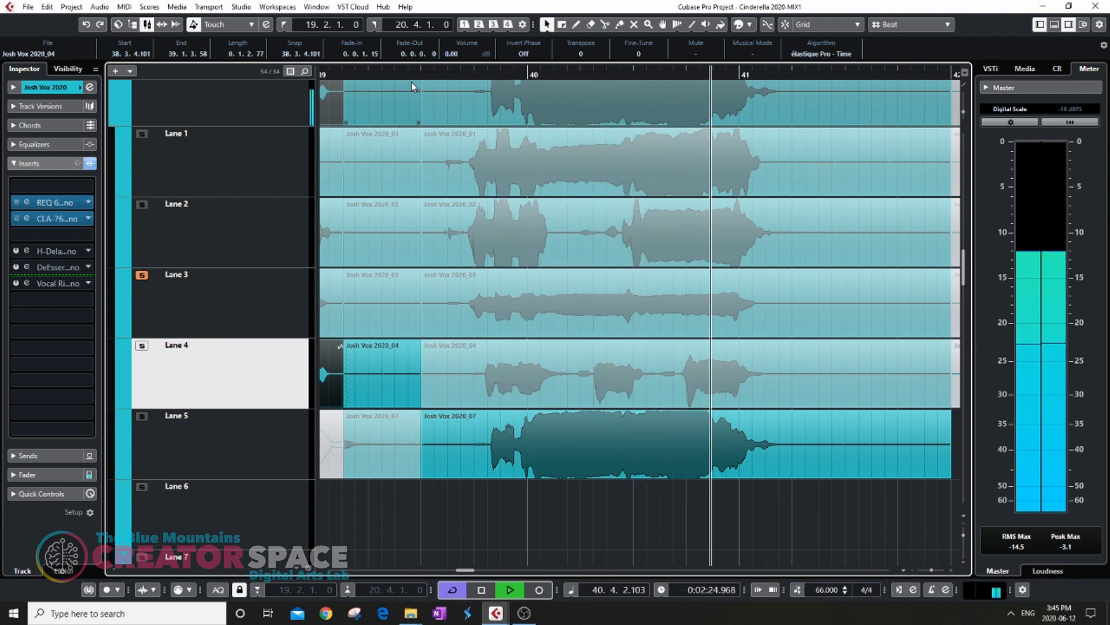
key(space)
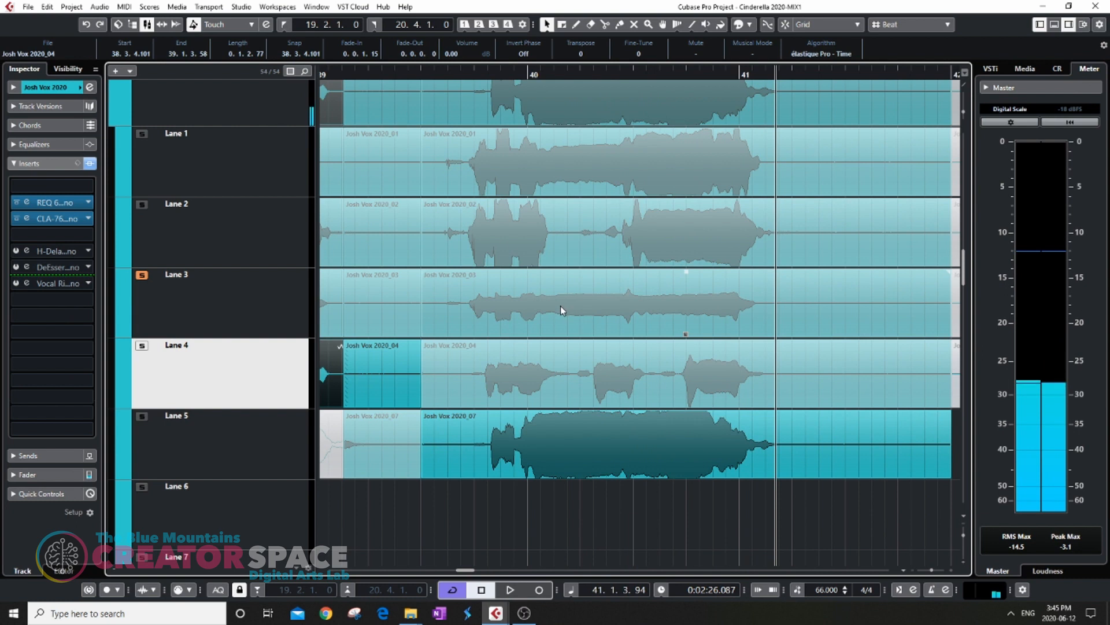
Step: Solo Lane 1 and play its take of the bar 40 phrase from 39.3 past bar 41
scroll(495, 279, up, 3)
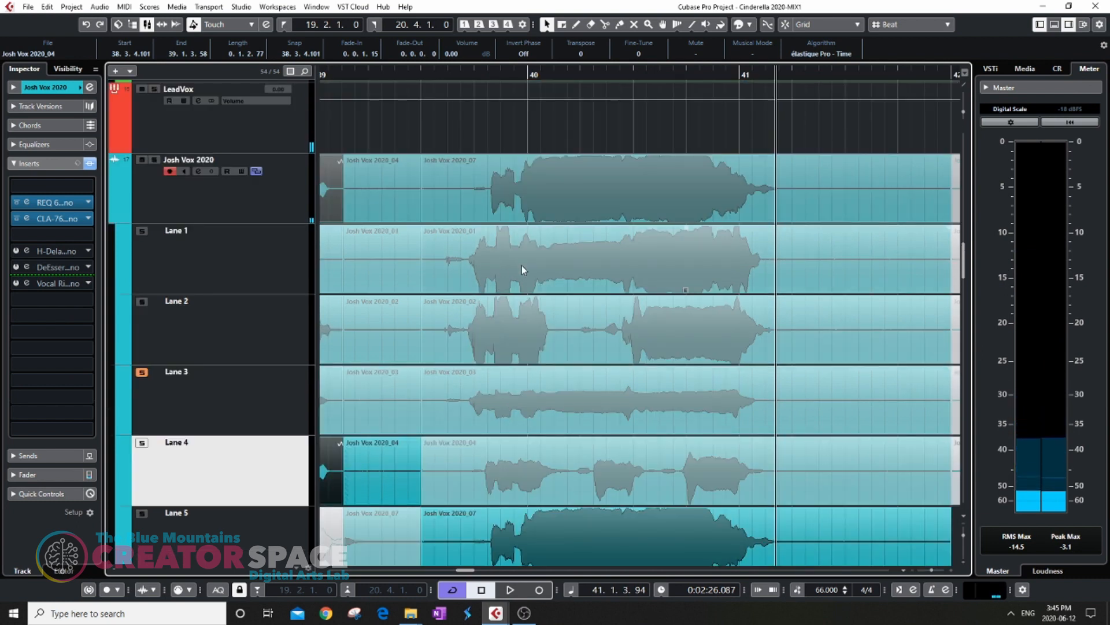
click(522, 266)
click(423, 75)
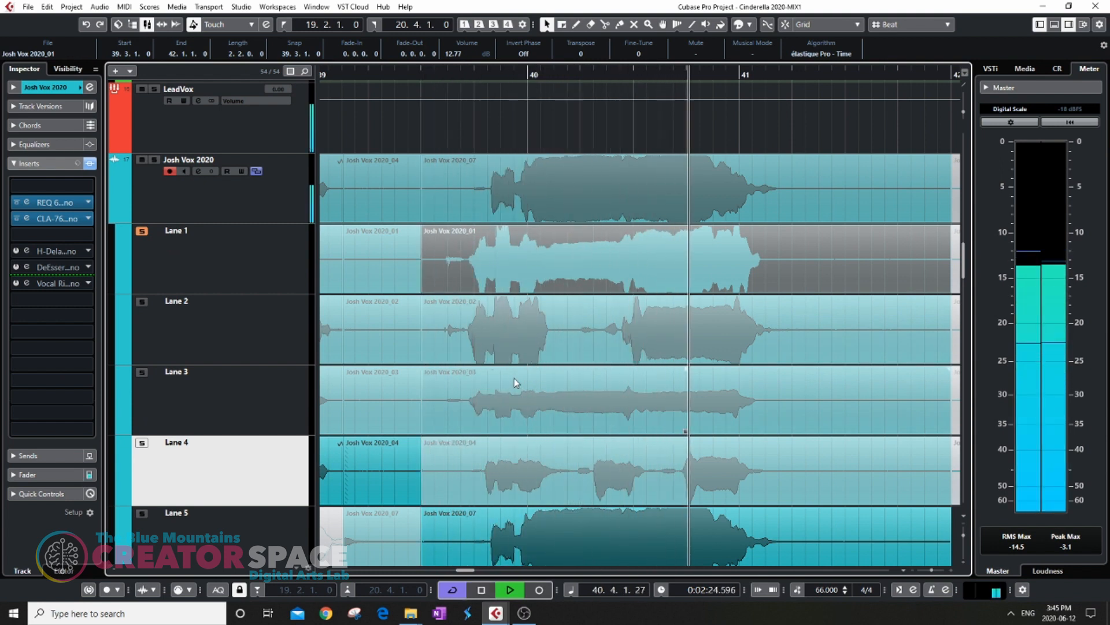
key(space)
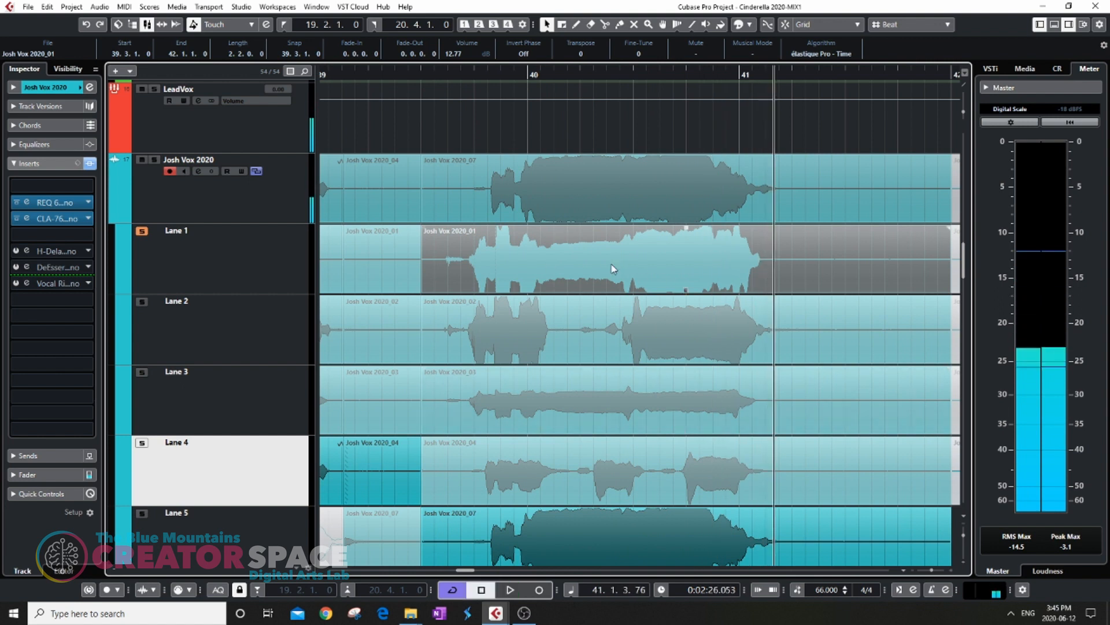
Step: Choose Lane 1's take for the phrase at bar 40 and hide the upper lead vocal's take lanes
scroll(465, 327, down, 3)
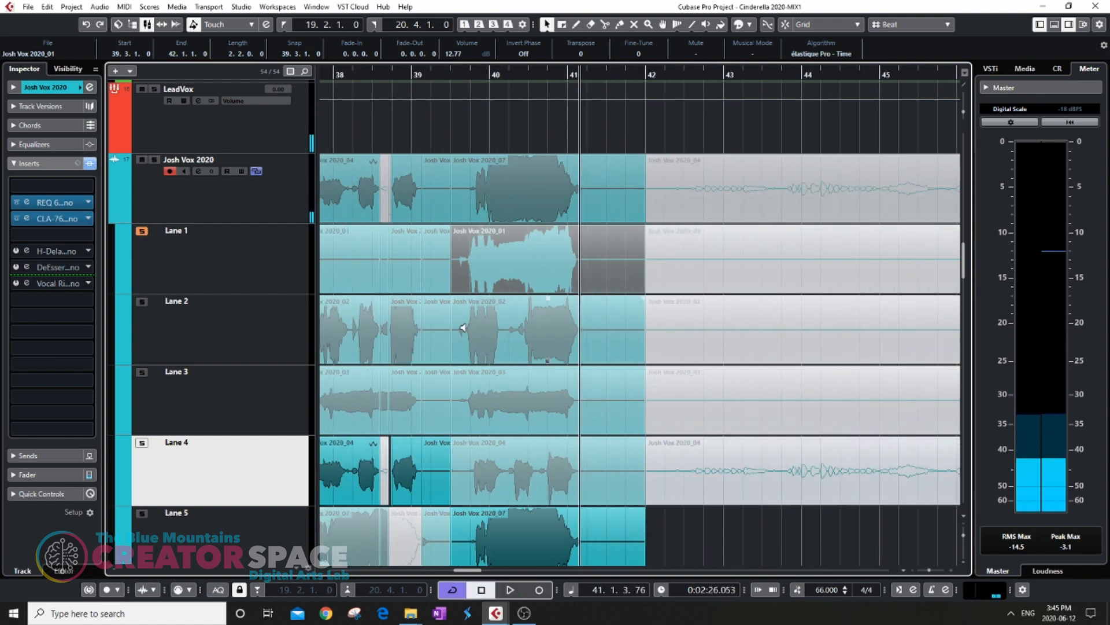
click(525, 270)
click(257, 171)
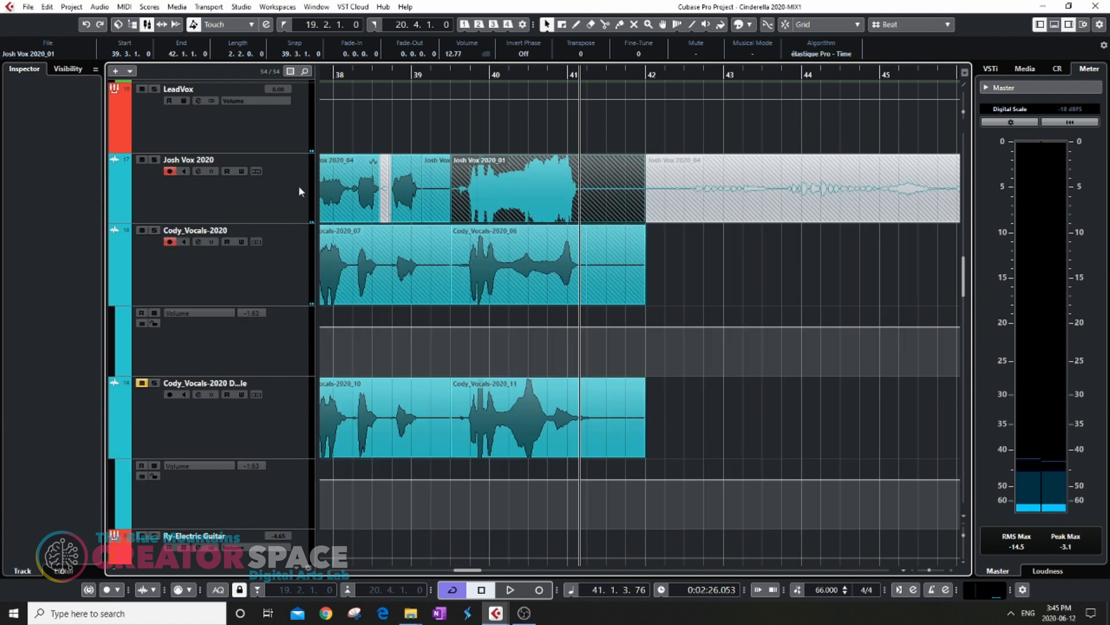
scroll(531, 267, down, 4)
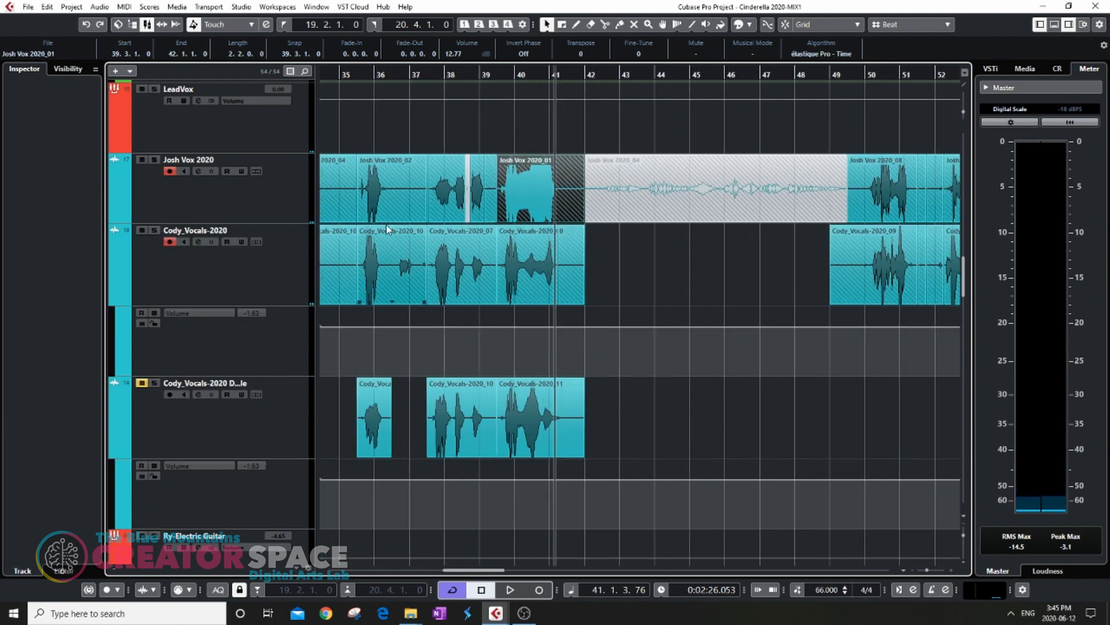
Step: Examine how the bar 40 phrase lines up across the three vocal tracks and review the edited vocals across the whole song
scroll(389, 231, up, 4)
scroll(570, 214, up, 2)
scroll(574, 240, down, 5)
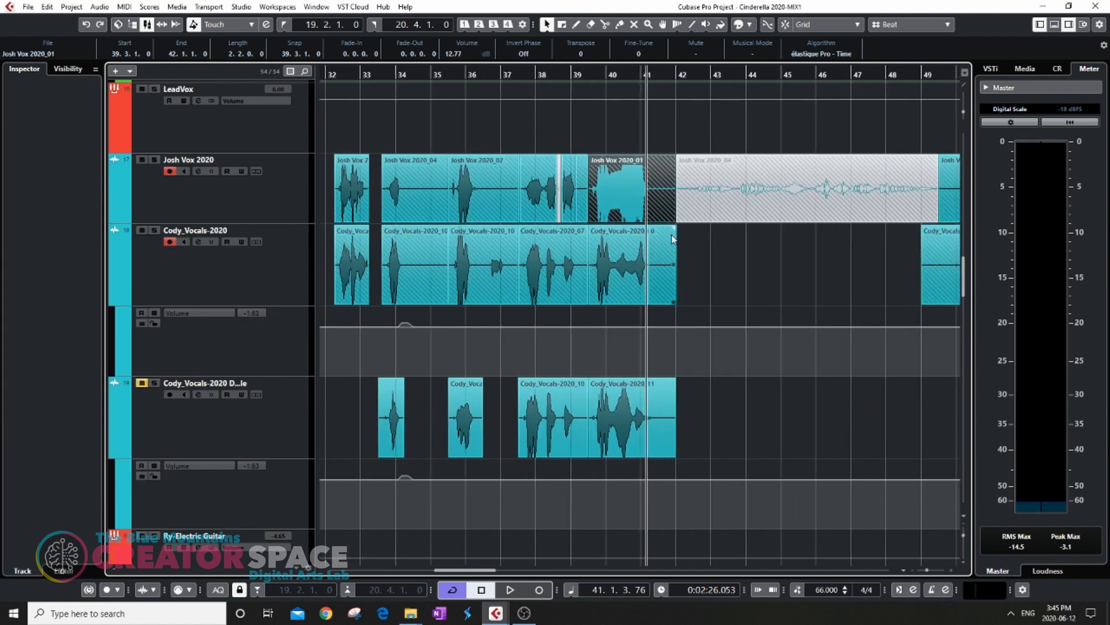
scroll(631, 242, down, 3)
scroll(673, 262, down, 4)
scroll(651, 269, up, 3)
scroll(562, 203, up, 8)
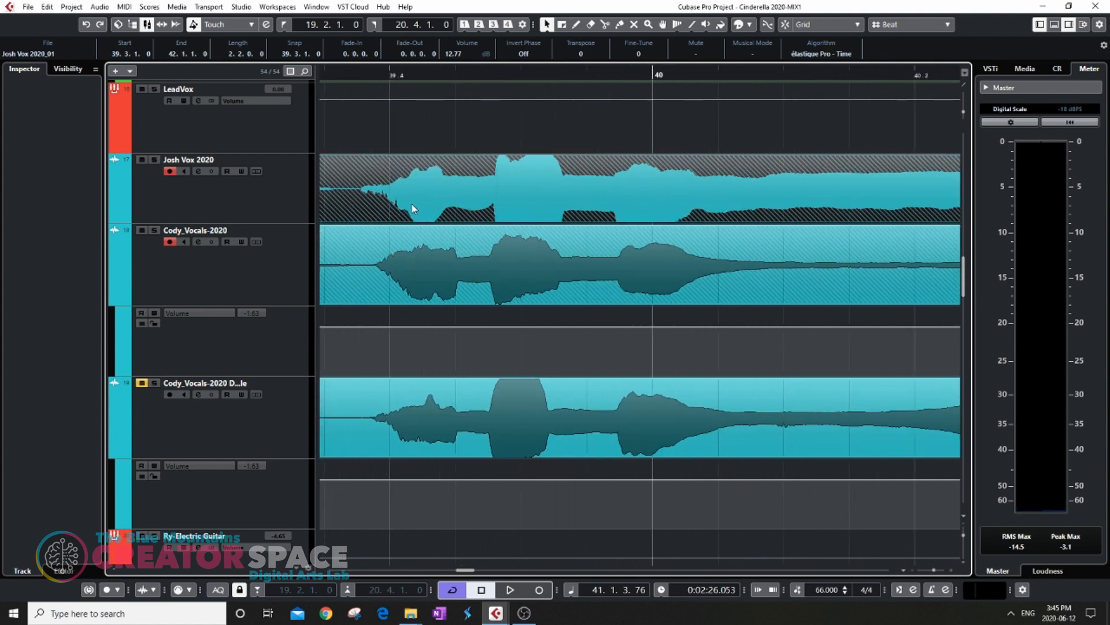
scroll(413, 208, down, 3)
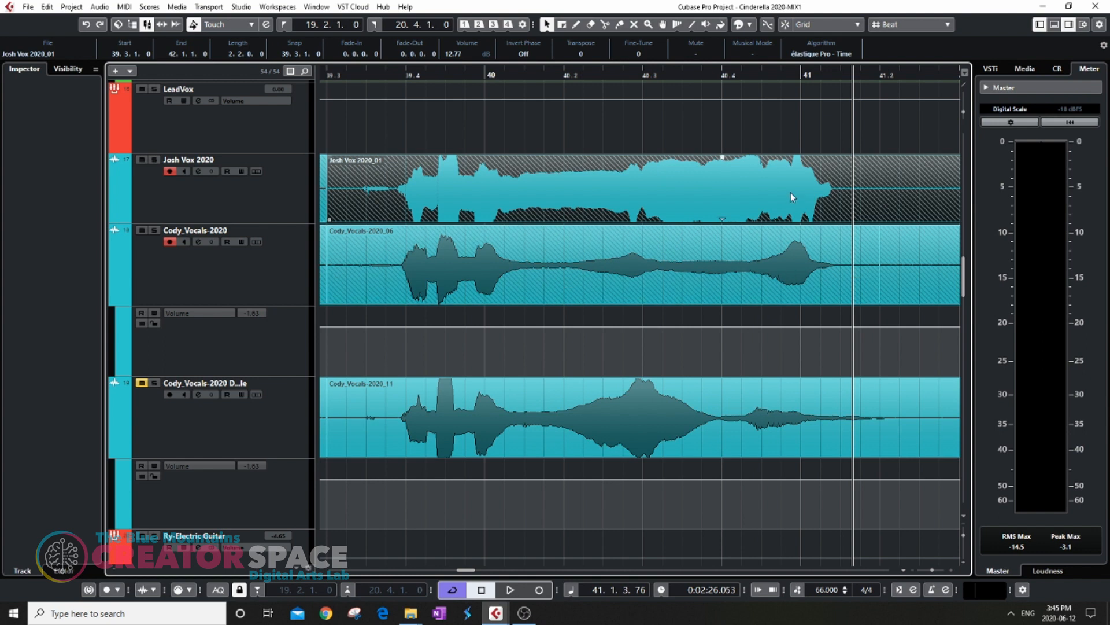
scroll(567, 287, down, 6)
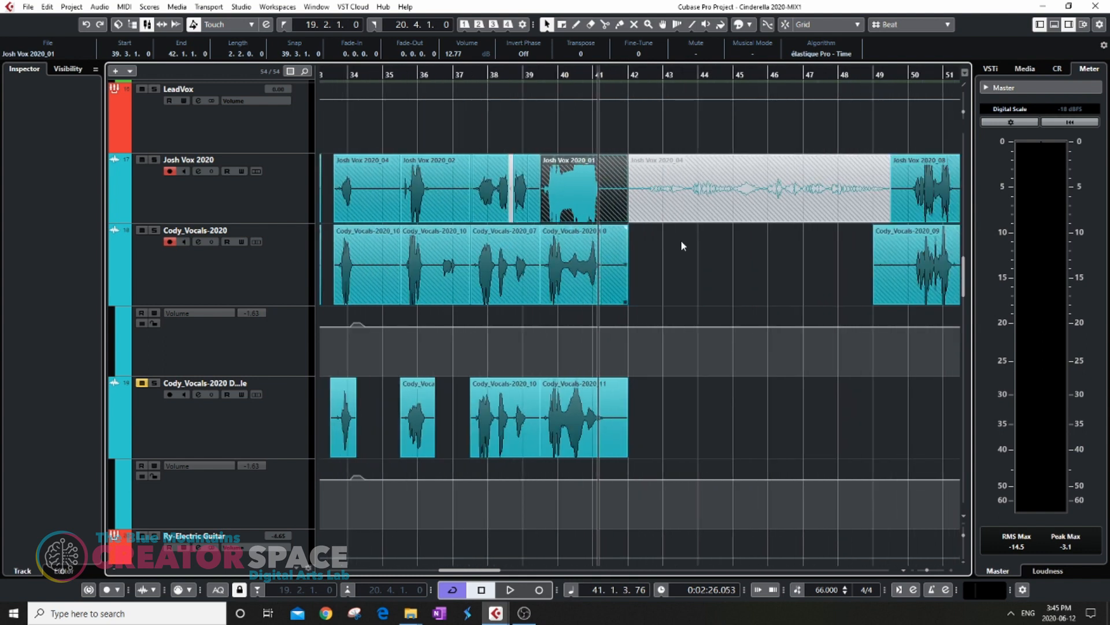
scroll(689, 241, up, 4)
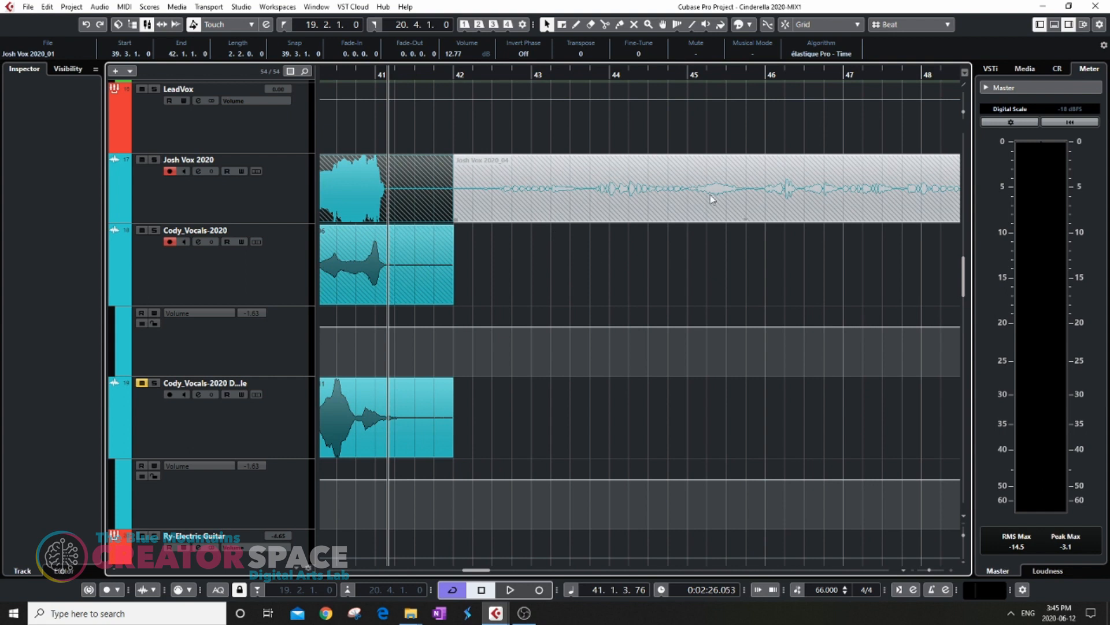
scroll(639, 241, down, 2)
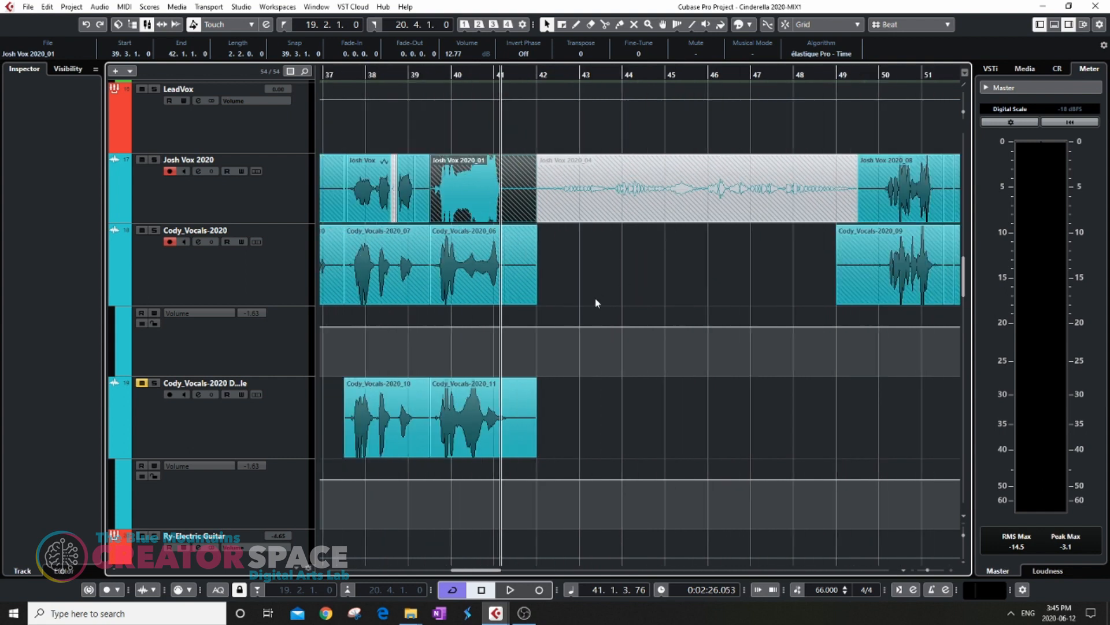
scroll(635, 259, down, 2)
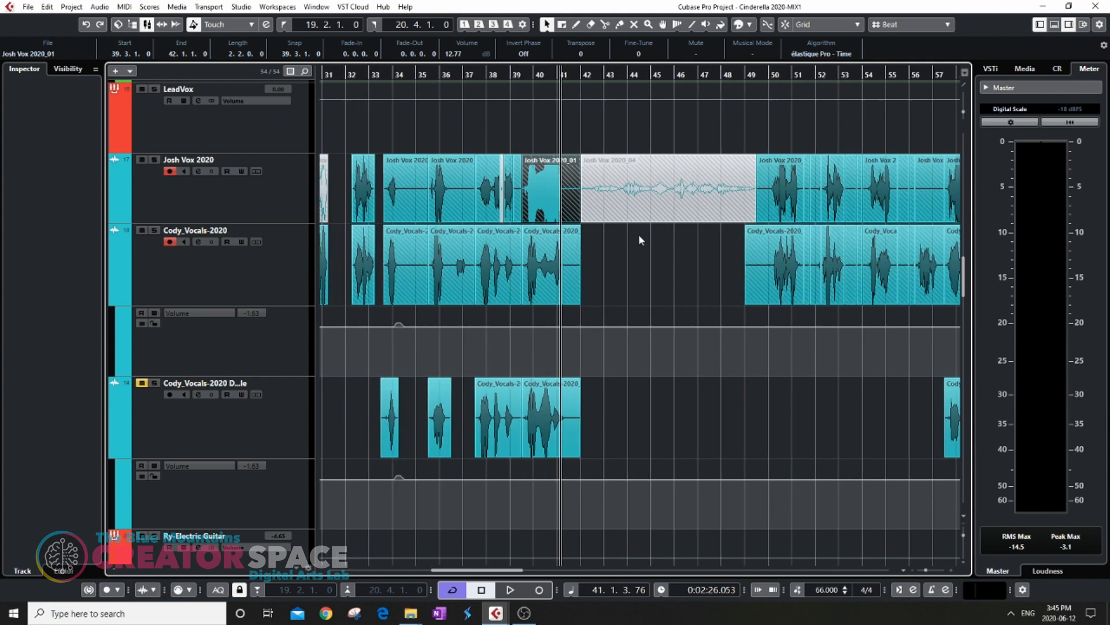
scroll(624, 226, down, 3)
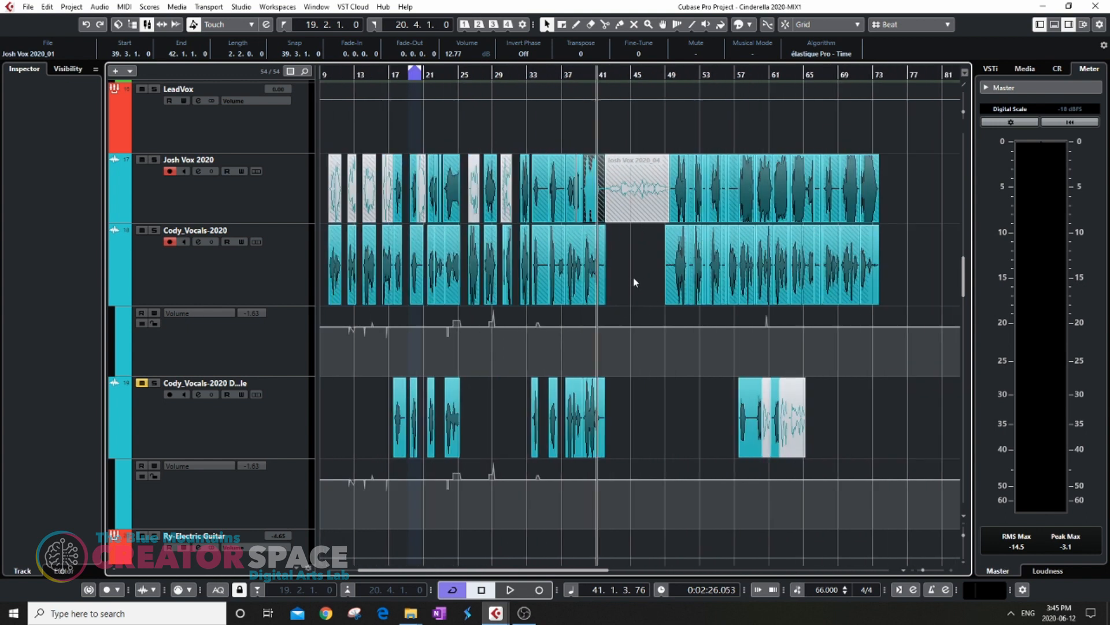
click(524, 614)
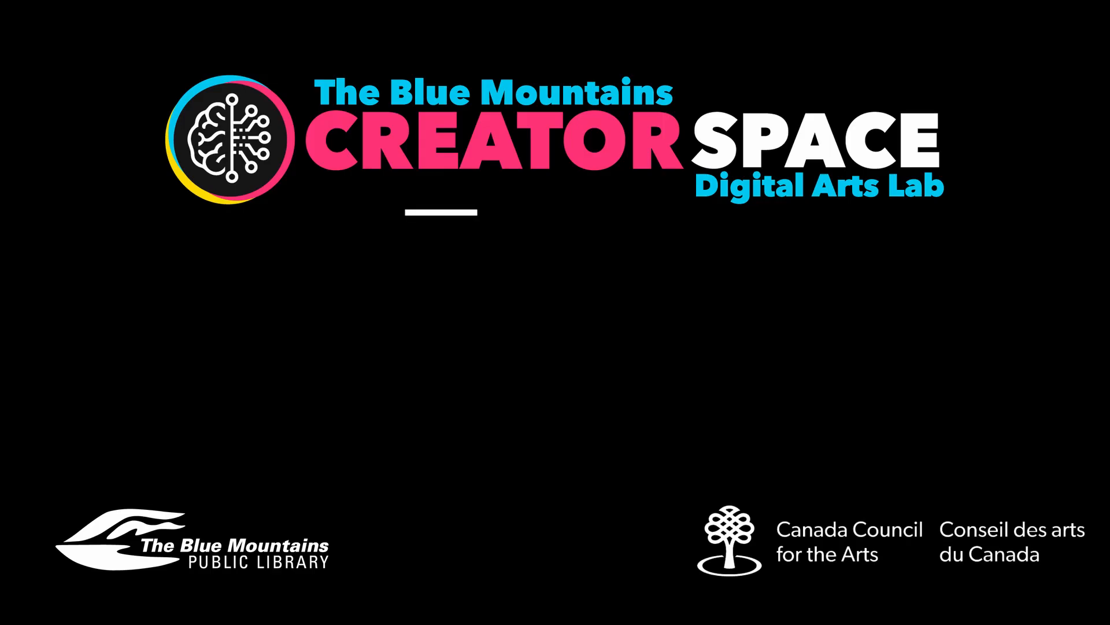